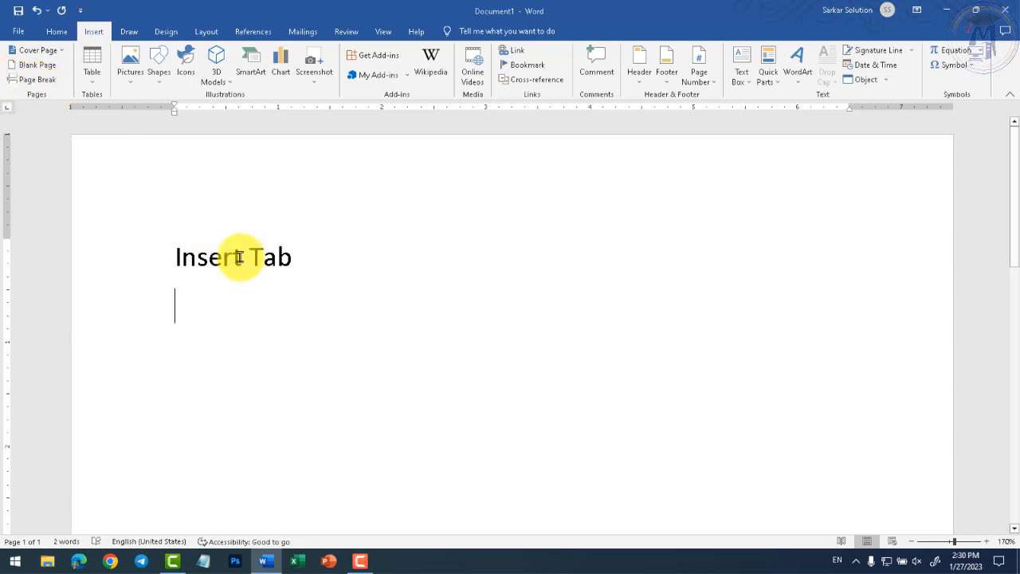
- Type 'Pages', 'Tables' and 'Illustrations' on three separate lines below the heading
{"action": "type", "text": "Pages"}
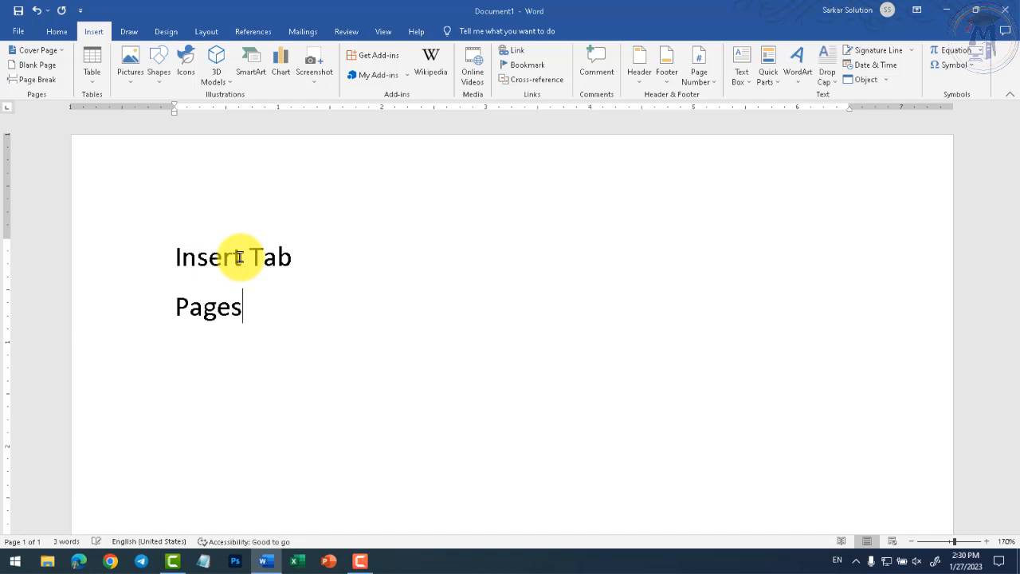
{"action": "key", "text": "Return"}
{"action": "type", "text": "Tables"}
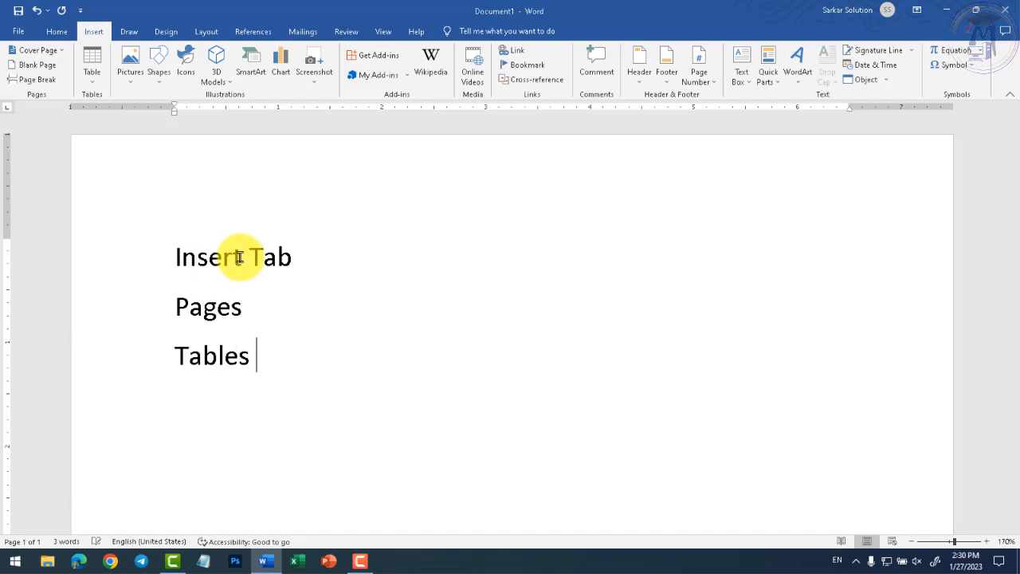
{"action": "key", "text": "Return"}
{"action": "type", "text": "Illustration"}
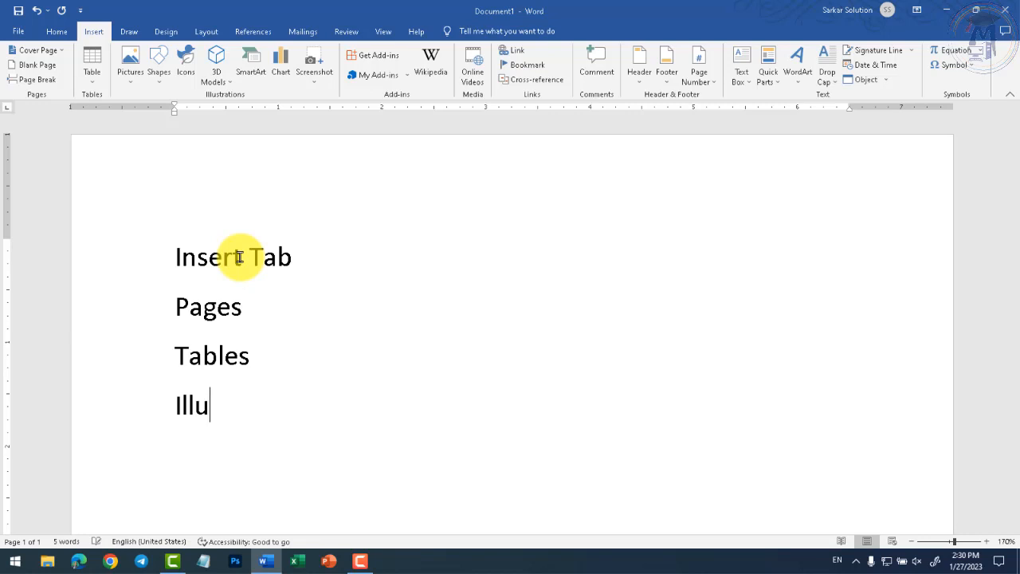
{"action": "type", "text": "s"}
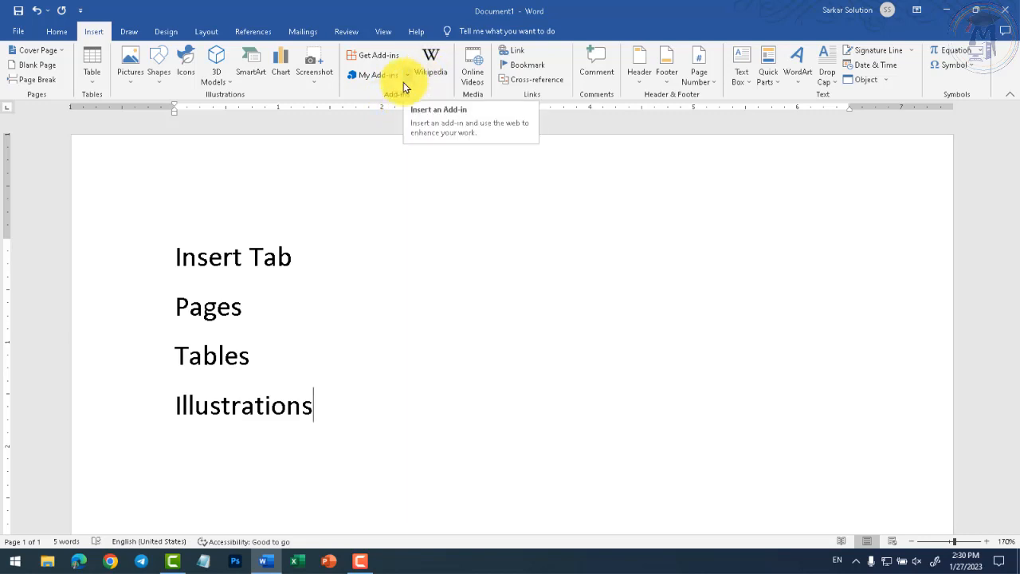
- Open Chrome with the Person 1 profile and go to the Google home page
{"action": "left_click", "coordinate": [110, 562]}
{"action": "left_click", "coordinate": [474, 319]}
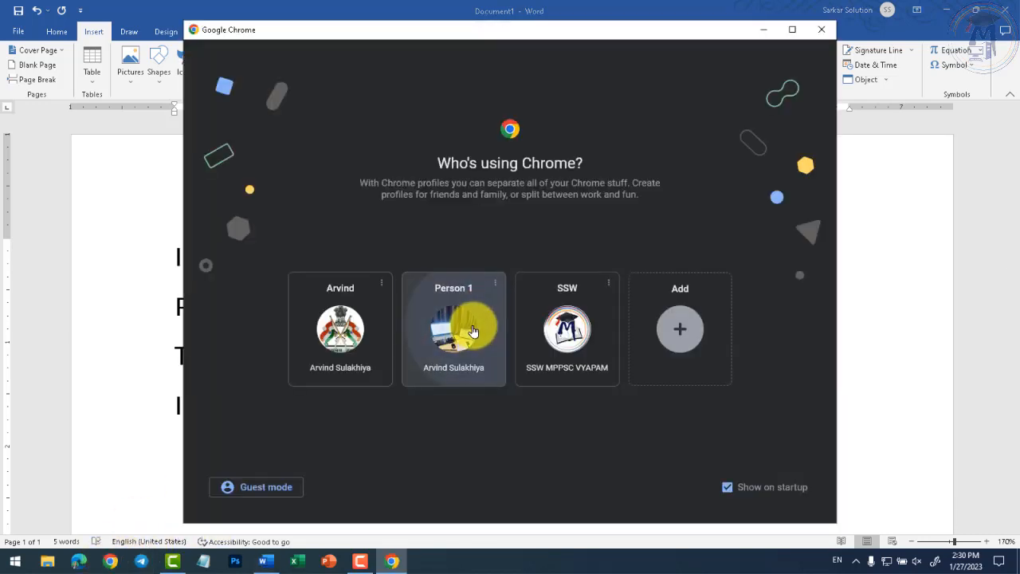
{"action": "type", "text": "gp"}
{"action": "key", "text": "BackSpace"}
{"action": "key", "text": "BackSpace"}
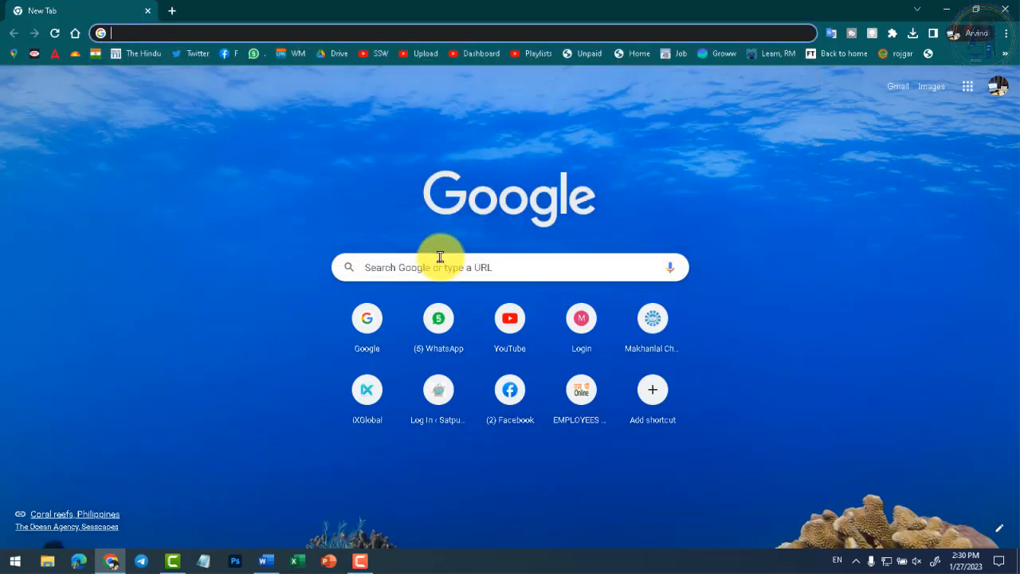
{"action": "type", "text": "google.co.in"}
{"action": "key", "text": "Return"}
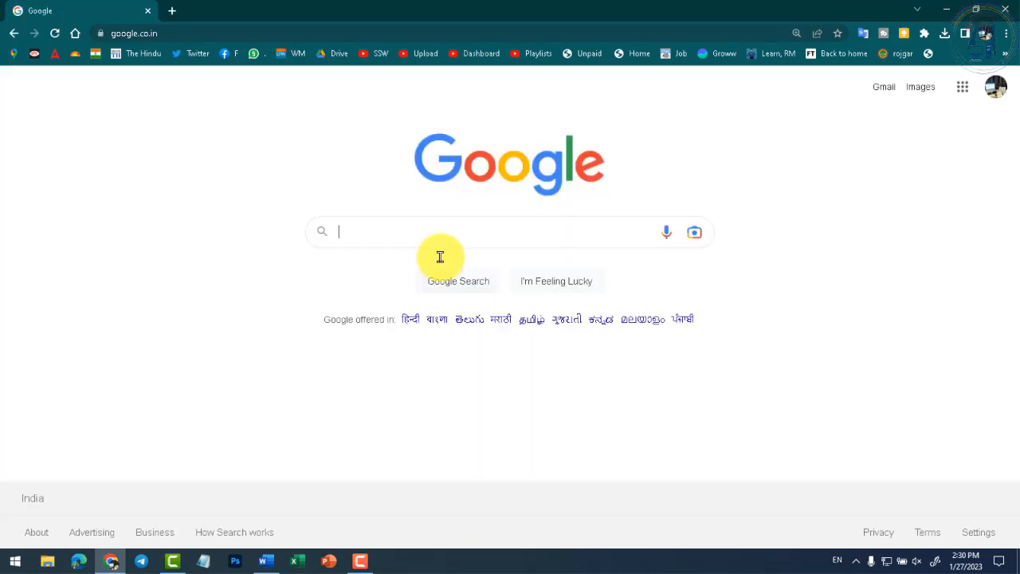
- Search Google for 'computer' and scroll through the results
{"action": "type", "text": "computer"}
{"action": "key", "text": "Return"}
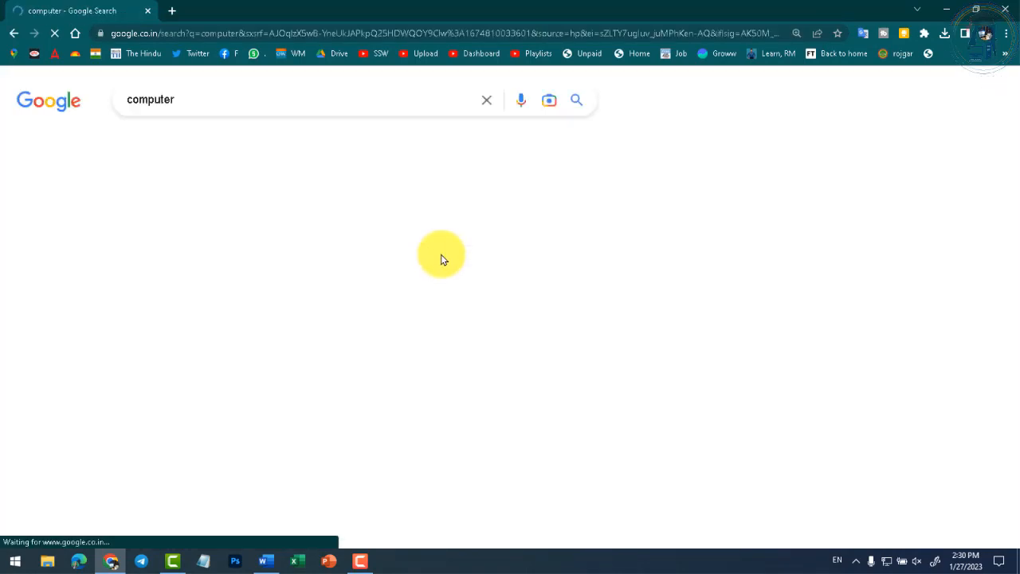
{"action": "scroll", "coordinate": [677, 291], "scroll_direction": "down", "scroll_amount": 5}
{"action": "scroll", "coordinate": [722, 304], "scroll_direction": "down", "scroll_amount": 5}
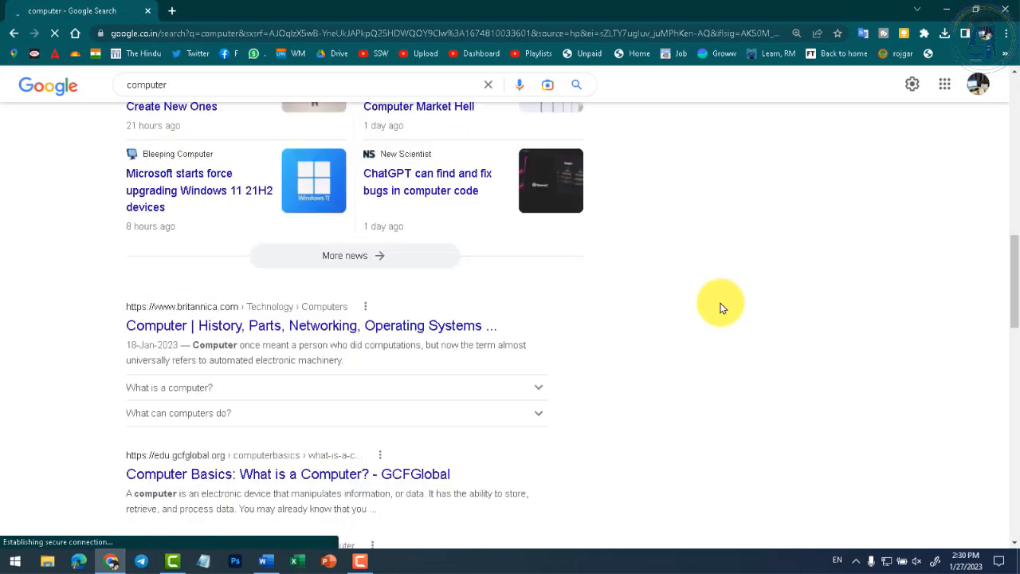
{"action": "scroll", "coordinate": [423, 303], "scroll_direction": "up", "scroll_amount": 7}
{"action": "scroll", "coordinate": [327, 326], "scroll_direction": "down", "scroll_amount": 4}
{"action": "scroll", "coordinate": [322, 327], "scroll_direction": "down", "scroll_amount": 4}
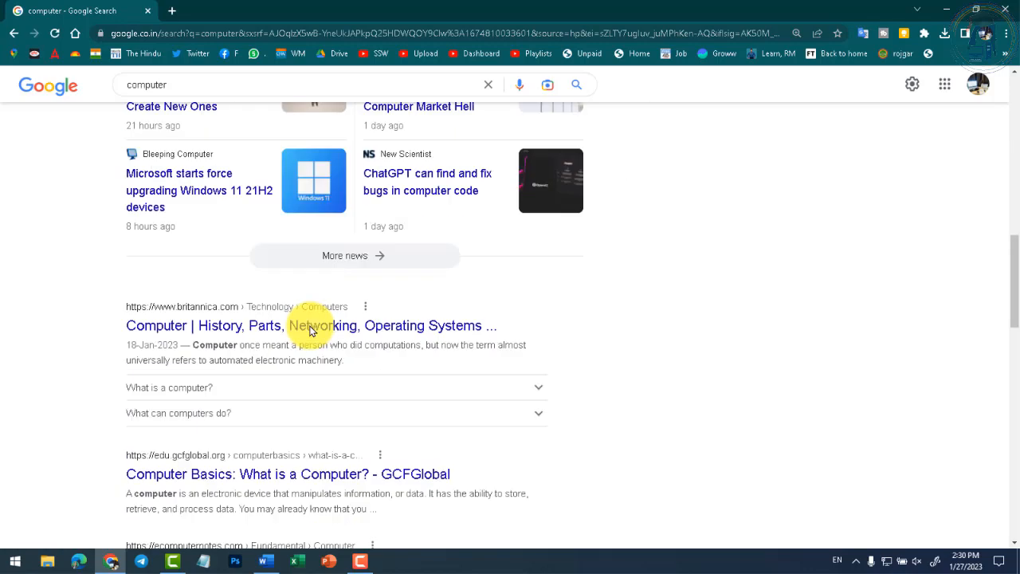
{"action": "scroll", "coordinate": [309, 325], "scroll_direction": "down", "scroll_amount": 4}
{"action": "scroll", "coordinate": [299, 326], "scroll_direction": "up", "scroll_amount": 10}
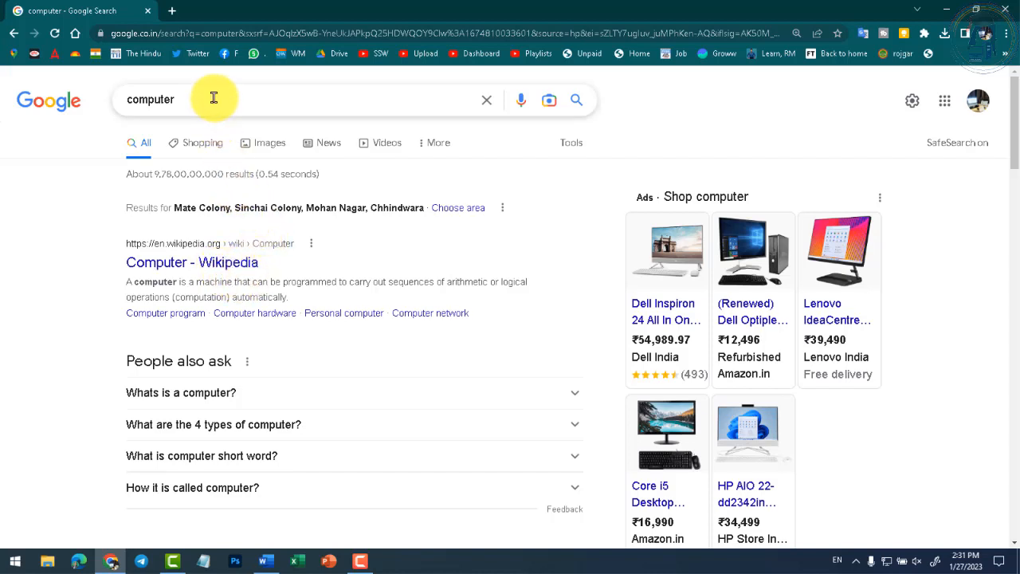
- Select the 'computer' query in the search box, then switch back to the Word notes
{"action": "left_click_drag", "start_coordinate": [212, 99], "coordinate": [102, 101]}
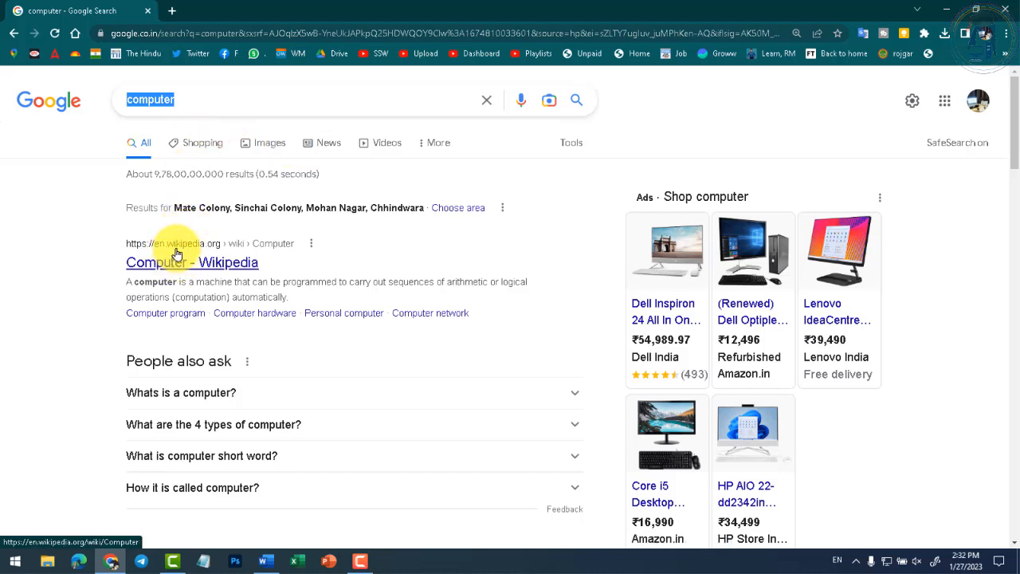
{"action": "left_click", "coordinate": [266, 561]}
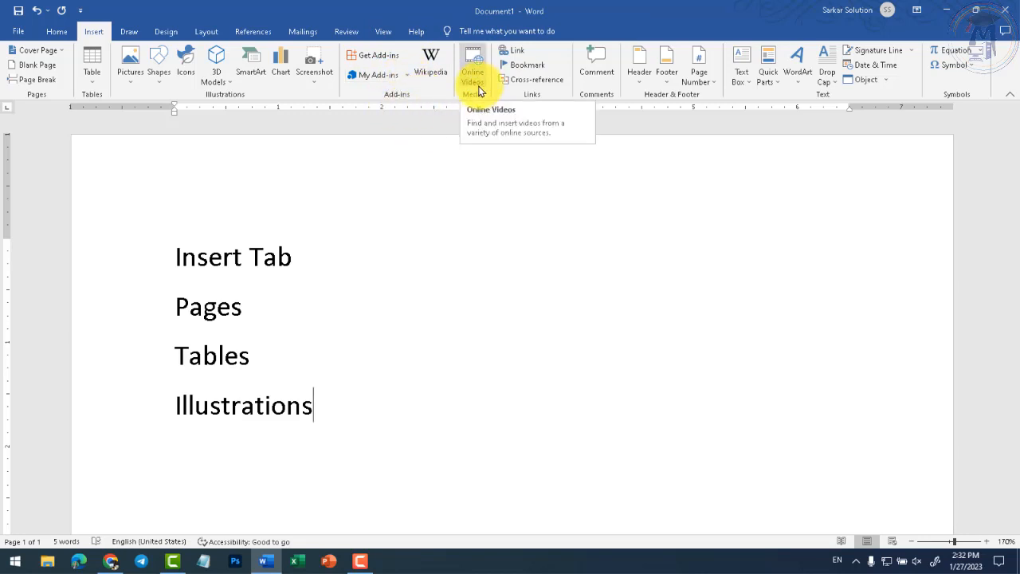
- Open and dismiss the Pictures options, add and remove a blank line after Tables, then return to Chrome
{"action": "left_click", "coordinate": [139, 83]}
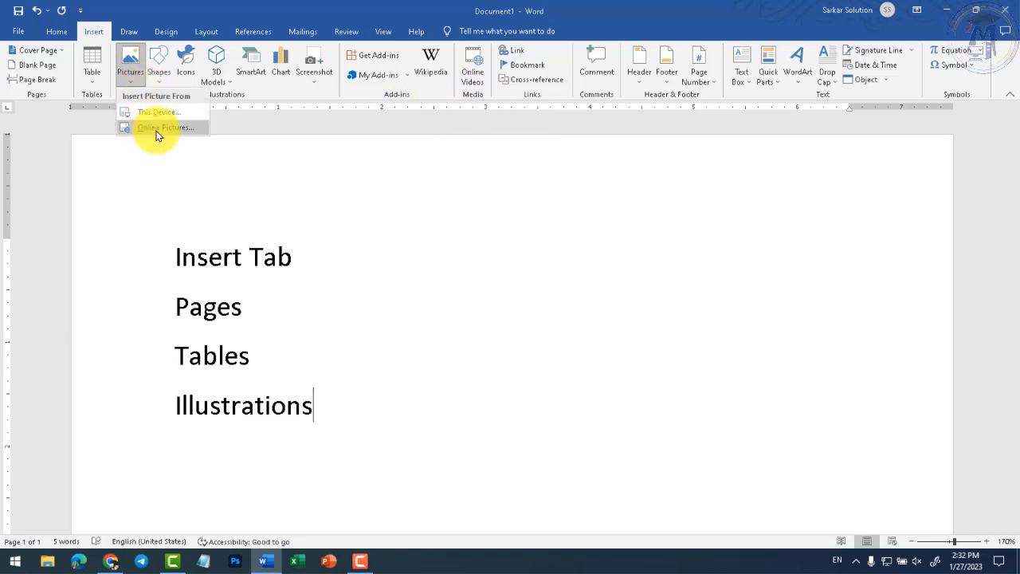
{"action": "left_click", "coordinate": [483, 139]}
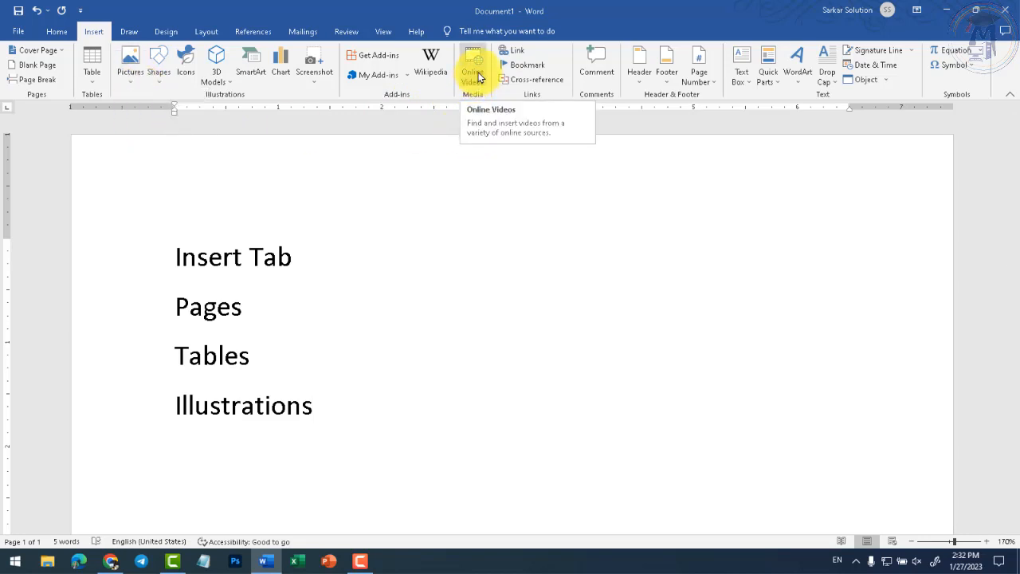
{"action": "left_click", "coordinate": [398, 356]}
{"action": "key", "text": "Return"}
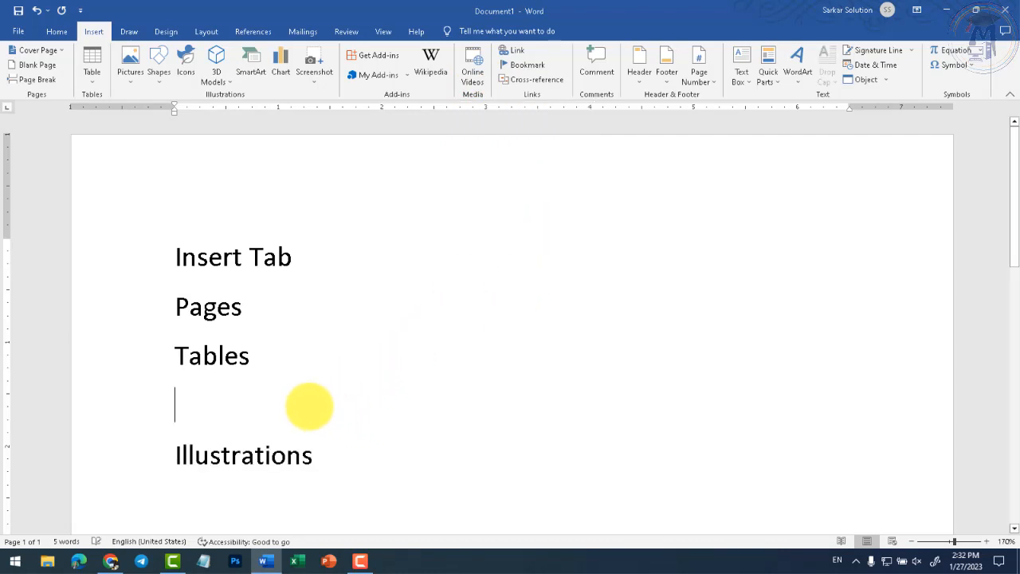
{"action": "key", "text": "Delete"}
{"action": "left_click", "coordinate": [111, 561]}
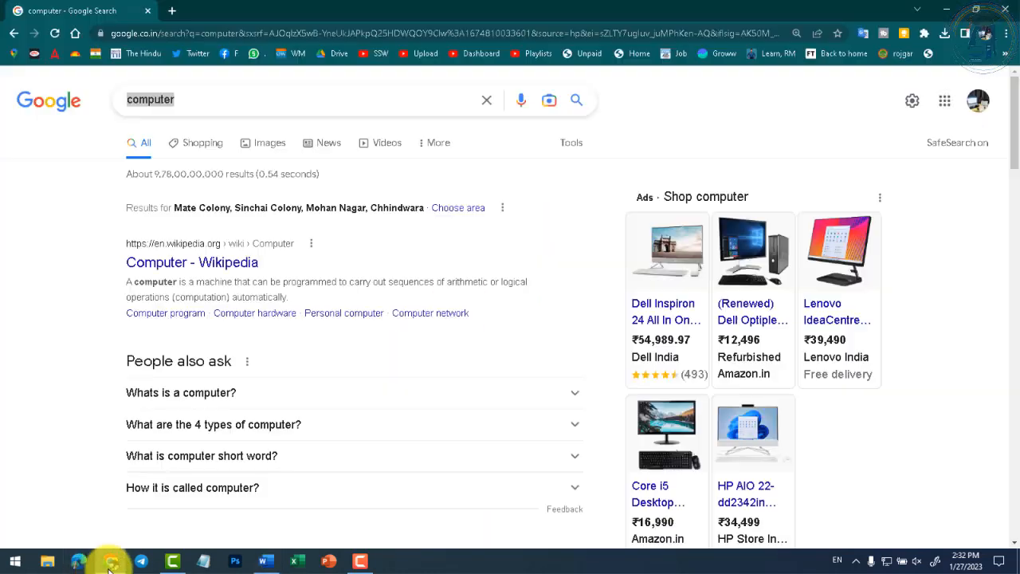
- Open the Computer – Wikipedia result, select its first paragraph, then return to the search results
{"action": "left_click", "coordinate": [183, 288]}
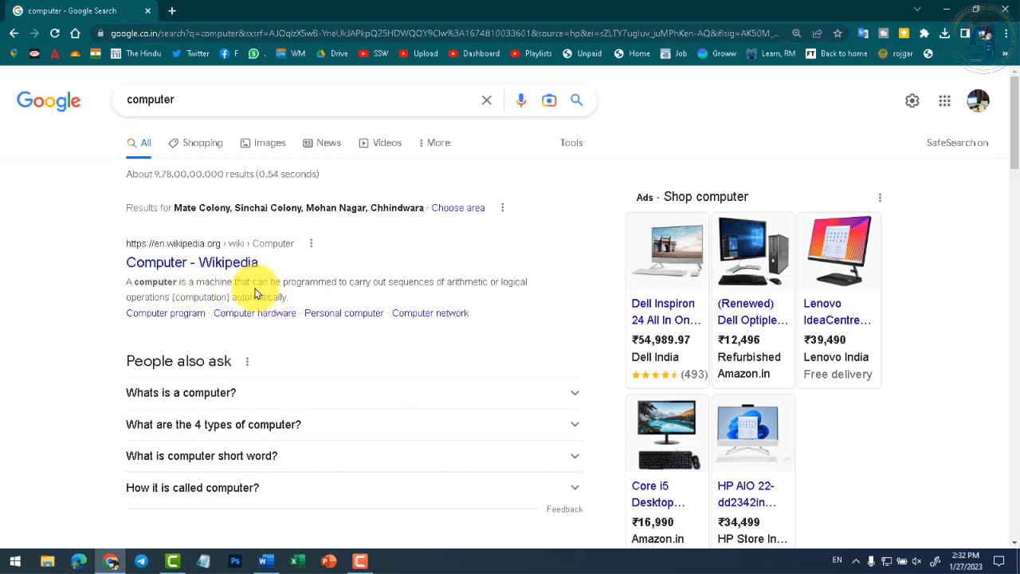
{"action": "left_click", "coordinate": [159, 263]}
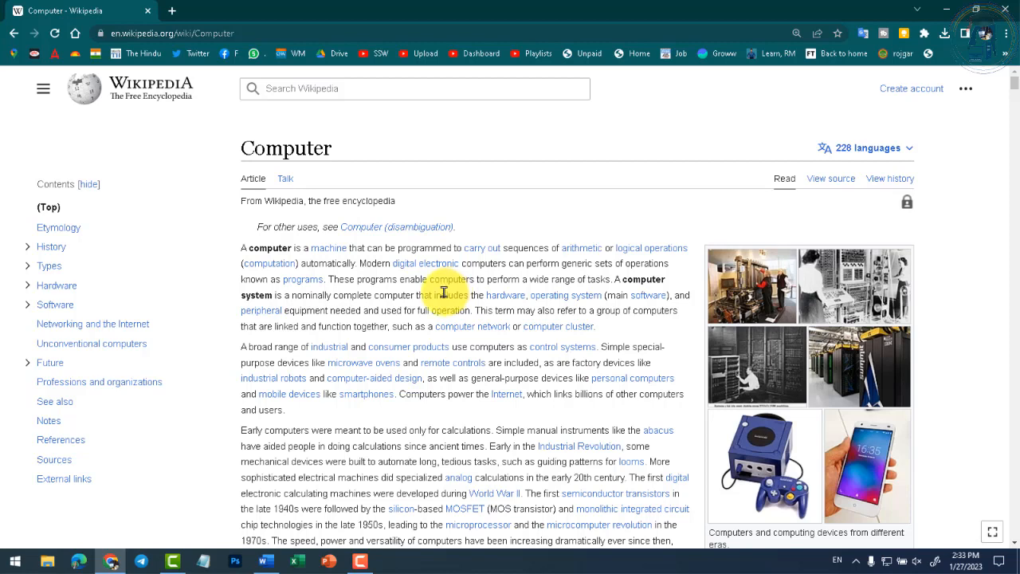
{"action": "mouse_move", "coordinate": [269, 263]}
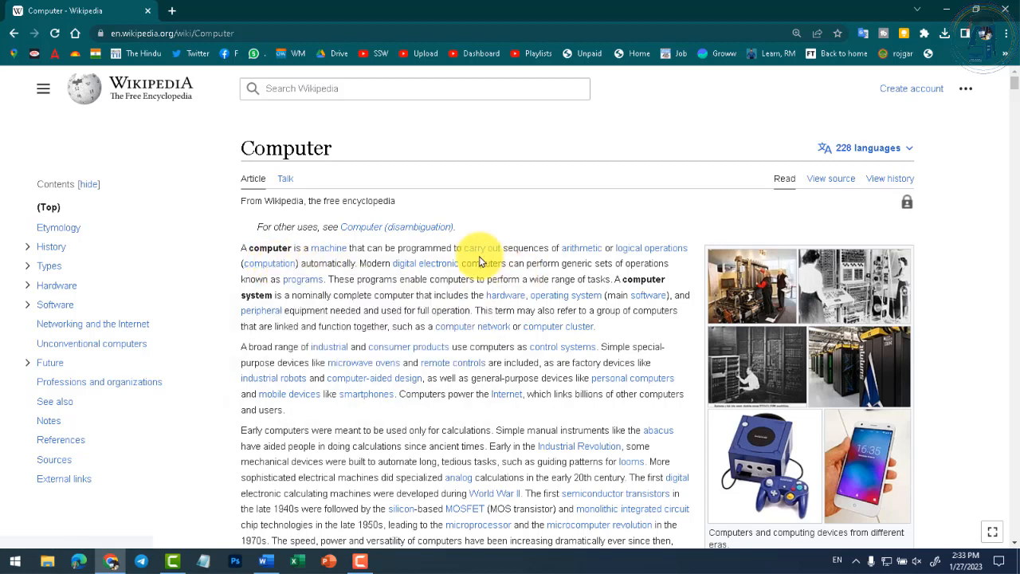
{"action": "mouse_move", "coordinate": [477, 257]}
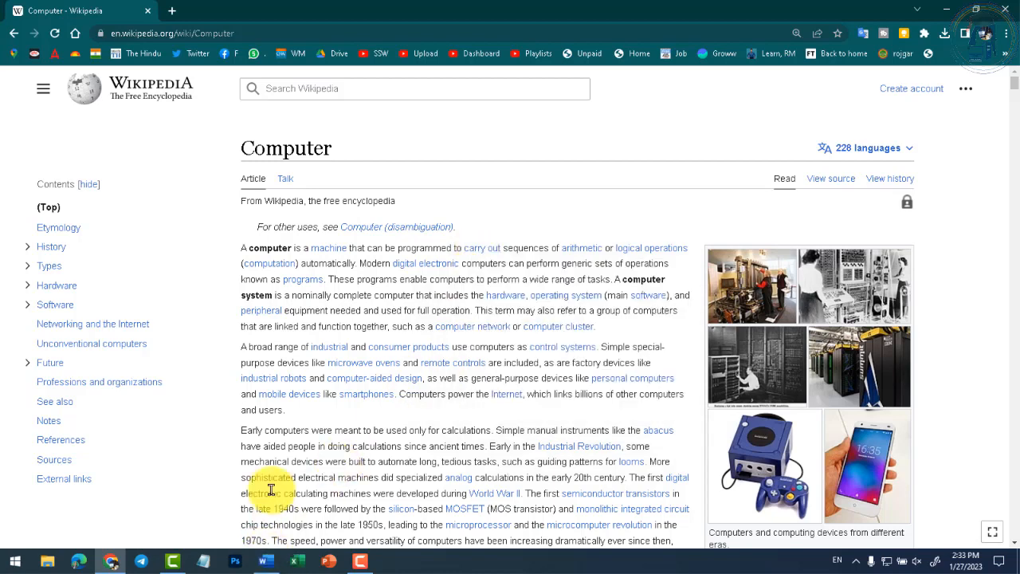
{"action": "triple_click", "coordinate": [403, 305]}
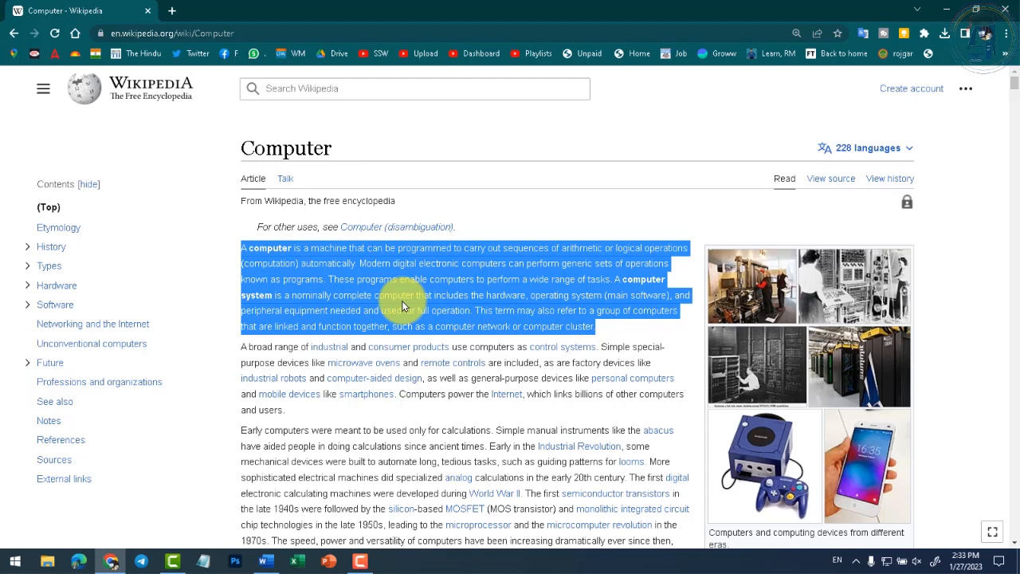
{"action": "left_click", "coordinate": [13, 33]}
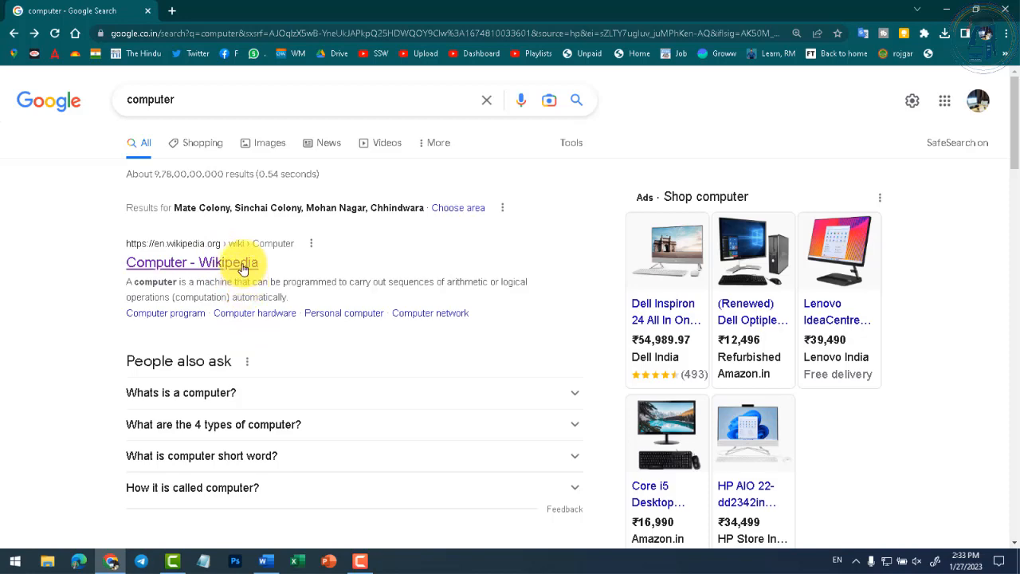
- Reopen the Wikipedia Computer article, select and deselect its first paragraph, then switch to Word
{"action": "left_click", "coordinate": [244, 263]}
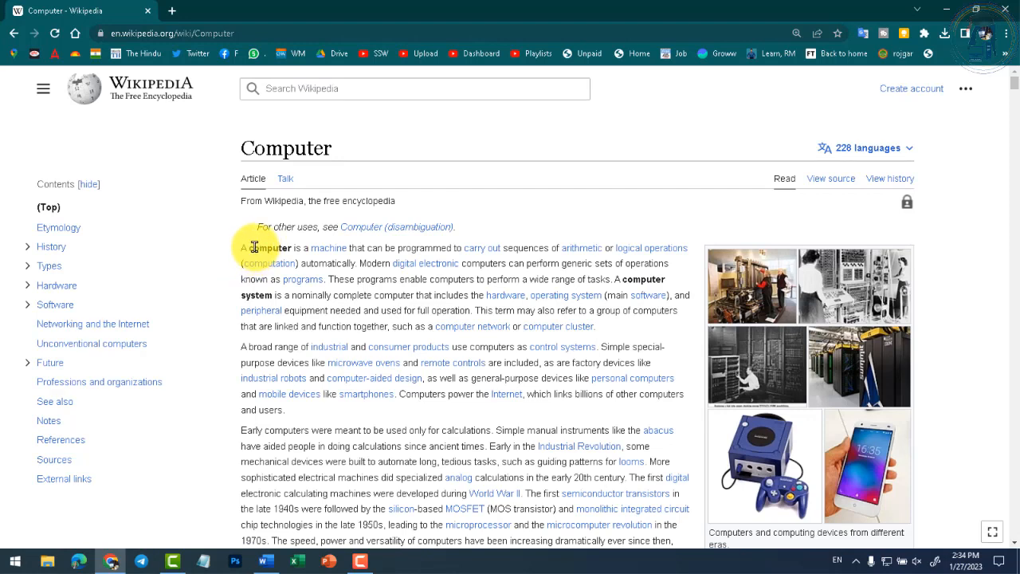
{"action": "triple_click", "coordinate": [338, 296]}
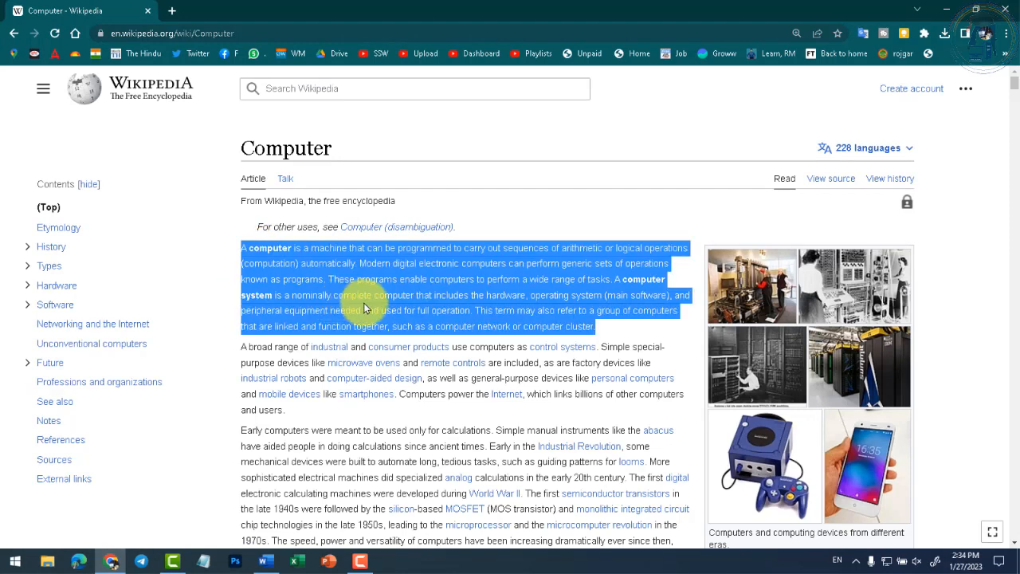
{"action": "left_click", "coordinate": [363, 305]}
{"action": "triple_click", "coordinate": [358, 299]}
{"action": "left_click", "coordinate": [343, 310]}
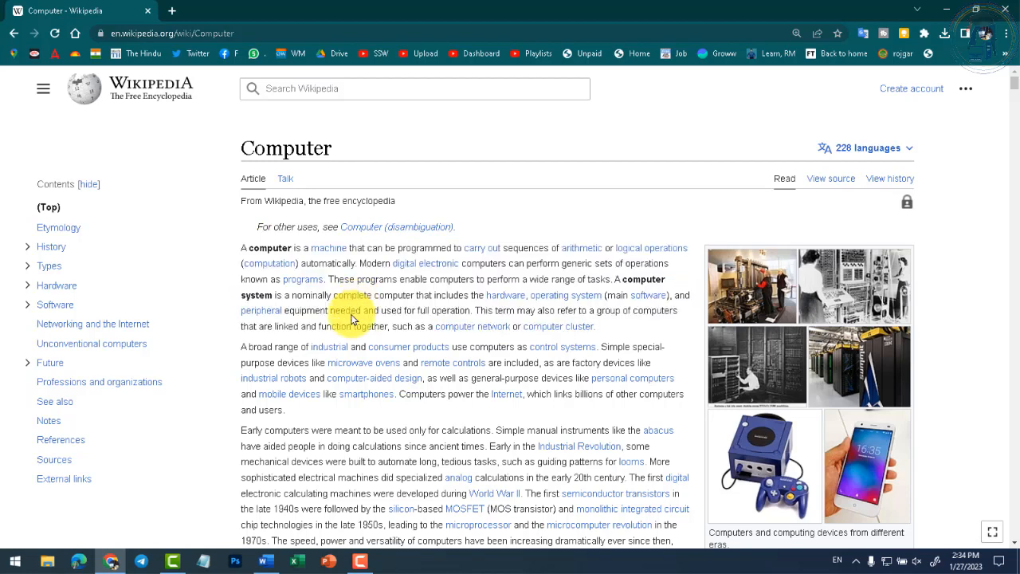
{"action": "left_click", "coordinate": [263, 561]}
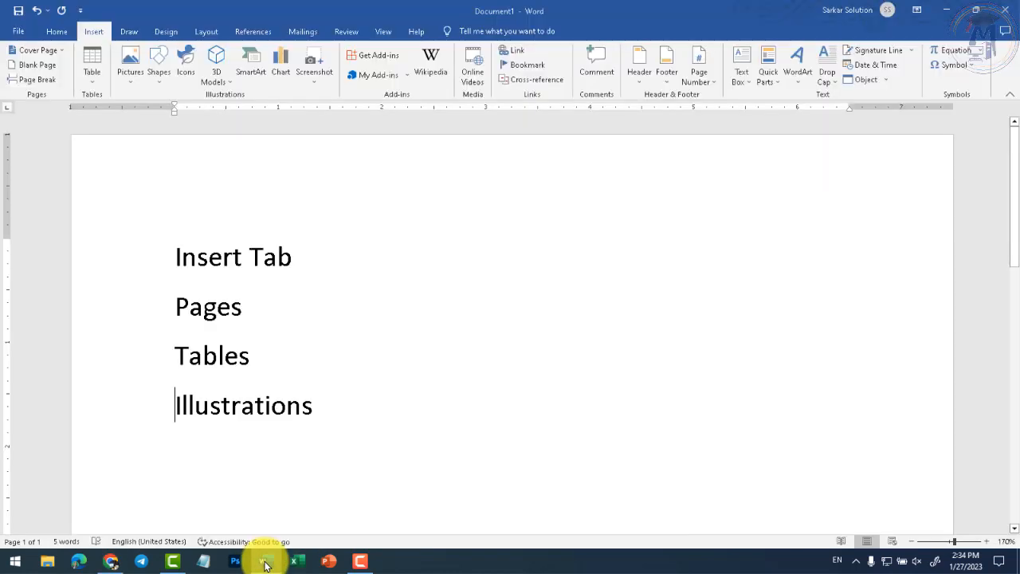
{"action": "left_click", "coordinate": [314, 408]}
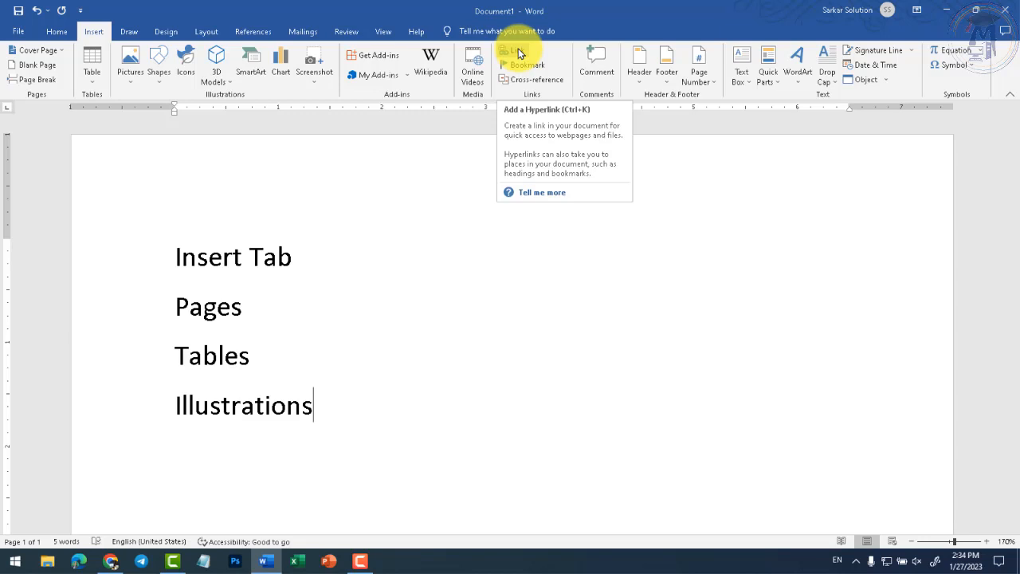
- Add the line 'Hyperlink- Ctrl+K' below Illustrations and highlight Ctrl+K and Illustrations
{"action": "key", "text": "Return"}
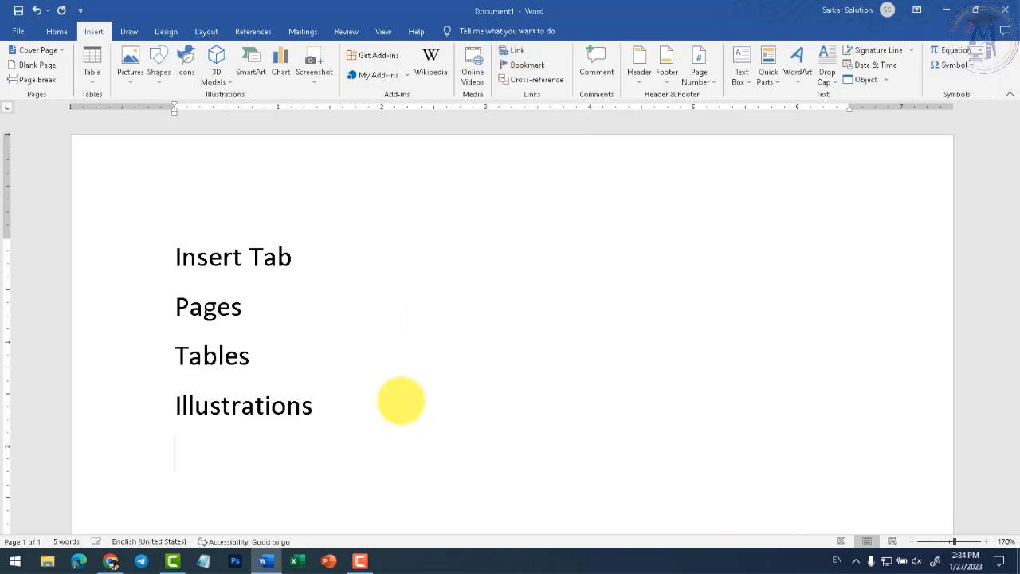
{"action": "type", "text": "Hyperlink"}
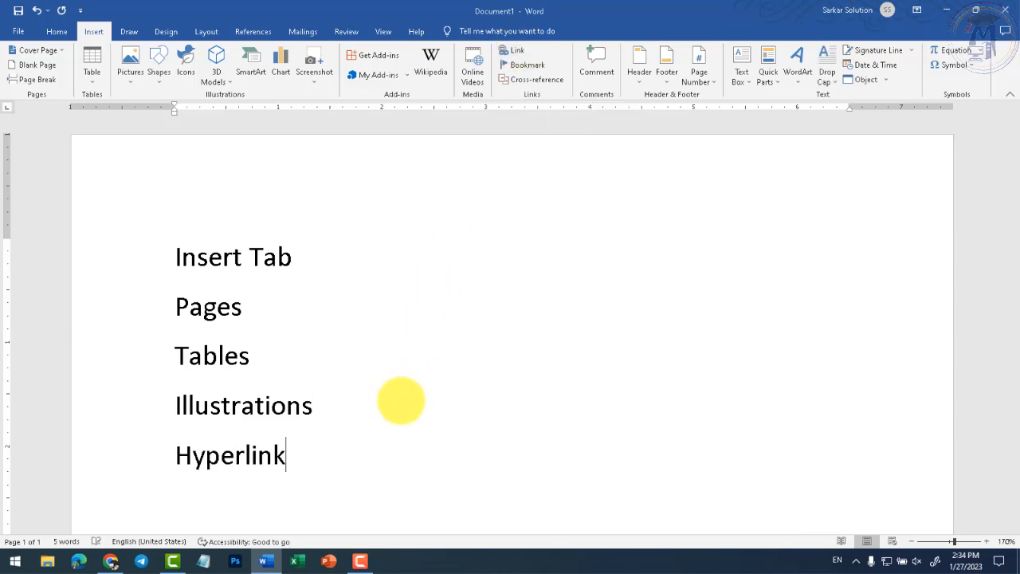
{"action": "type", "text": "- Ctrl+K"}
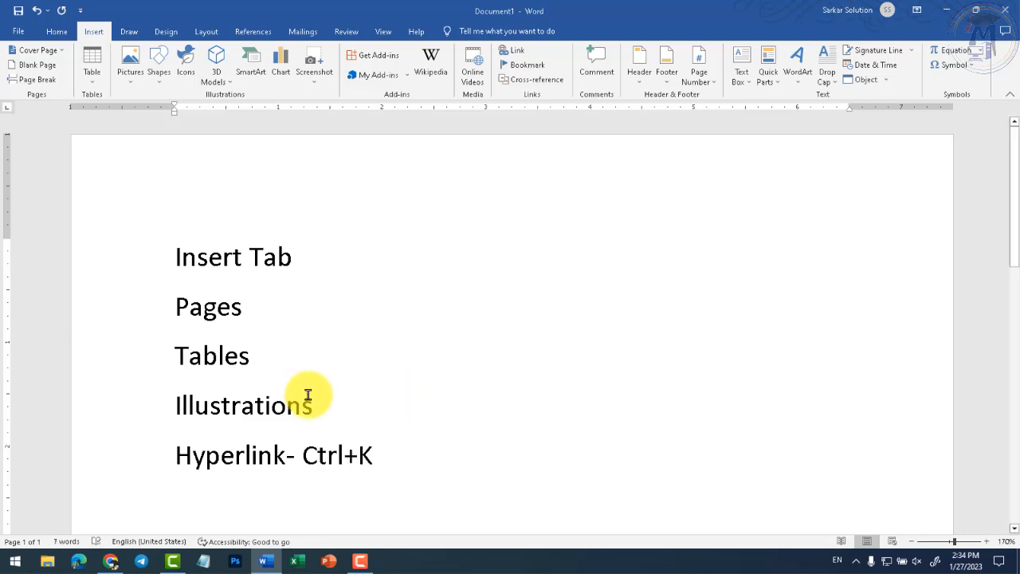
{"action": "left_click_drag", "start_coordinate": [303, 458], "coordinate": [394, 459]}
{"action": "left_click", "coordinate": [396, 460]}
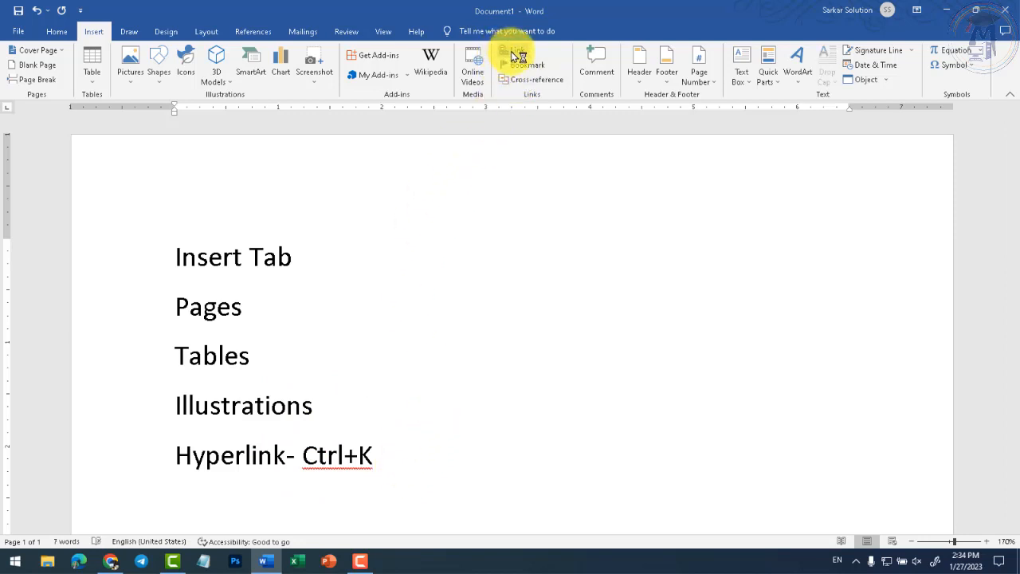
{"action": "left_click_drag", "start_coordinate": [175, 405], "coordinate": [303, 408]}
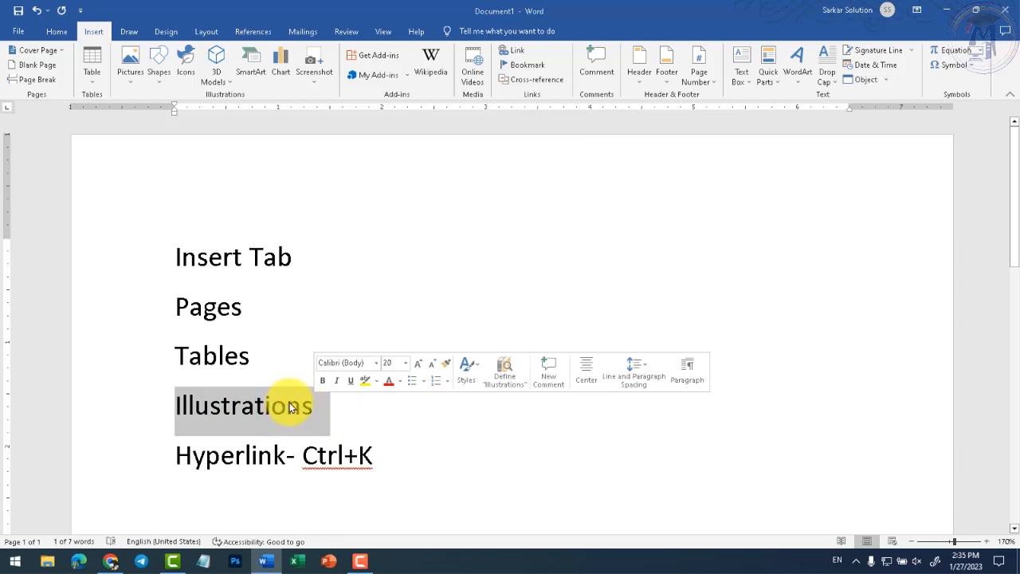
{"action": "left_click", "coordinate": [449, 487]}
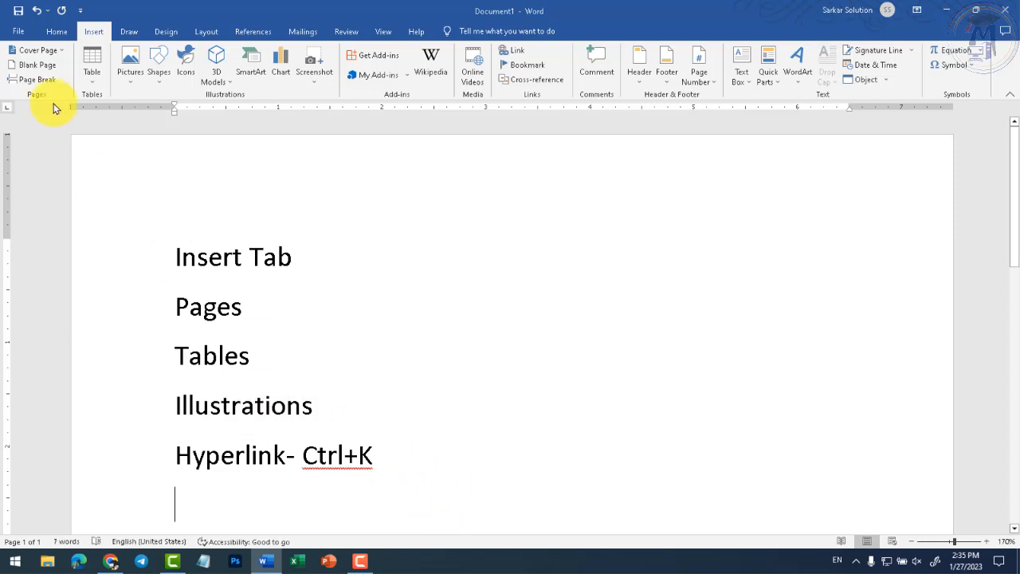
{"action": "left_click", "coordinate": [19, 34]}
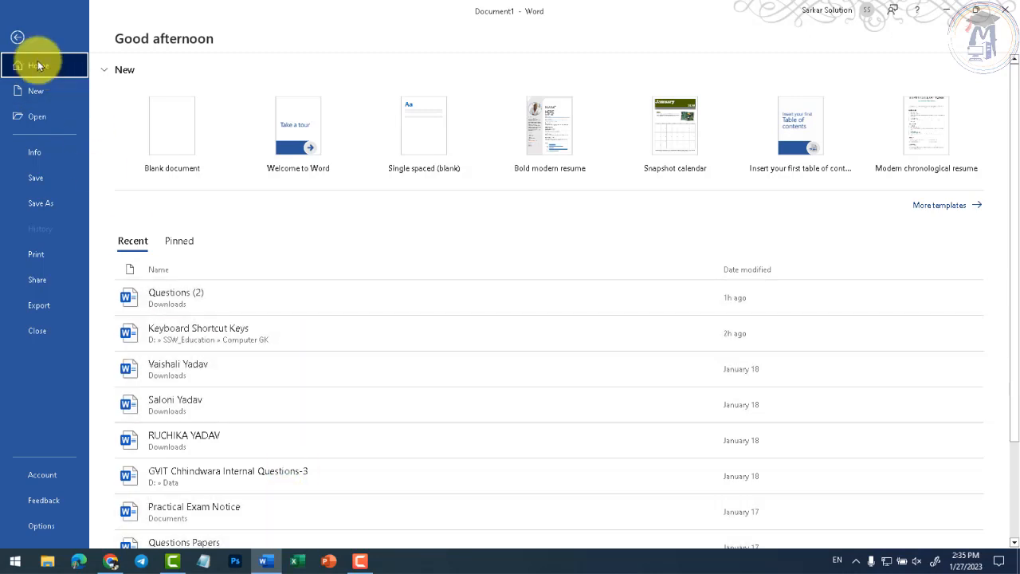
{"action": "left_click", "coordinate": [18, 37]}
{"action": "left_click", "coordinate": [19, 32]}
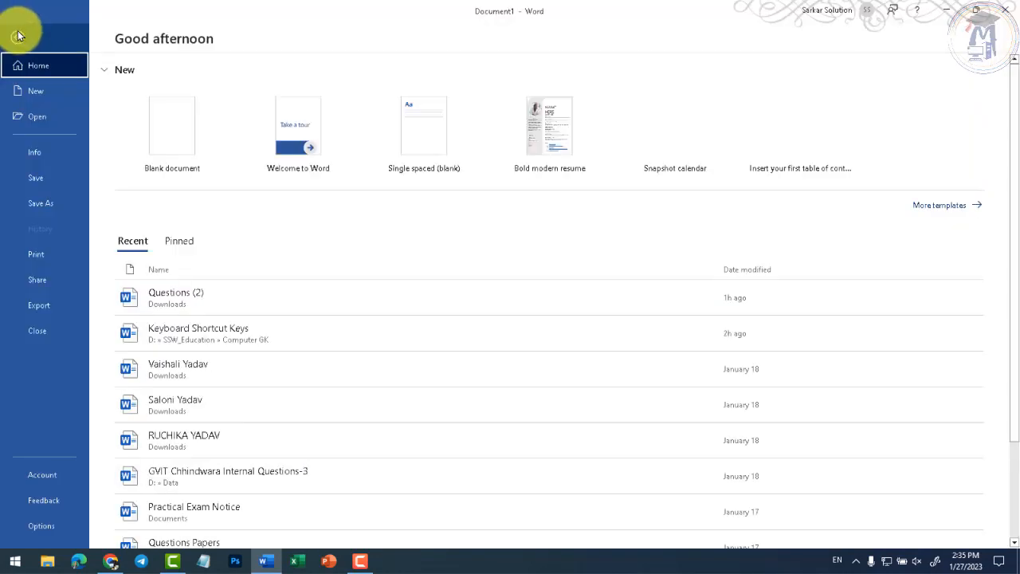
{"action": "left_click", "coordinate": [39, 173]}
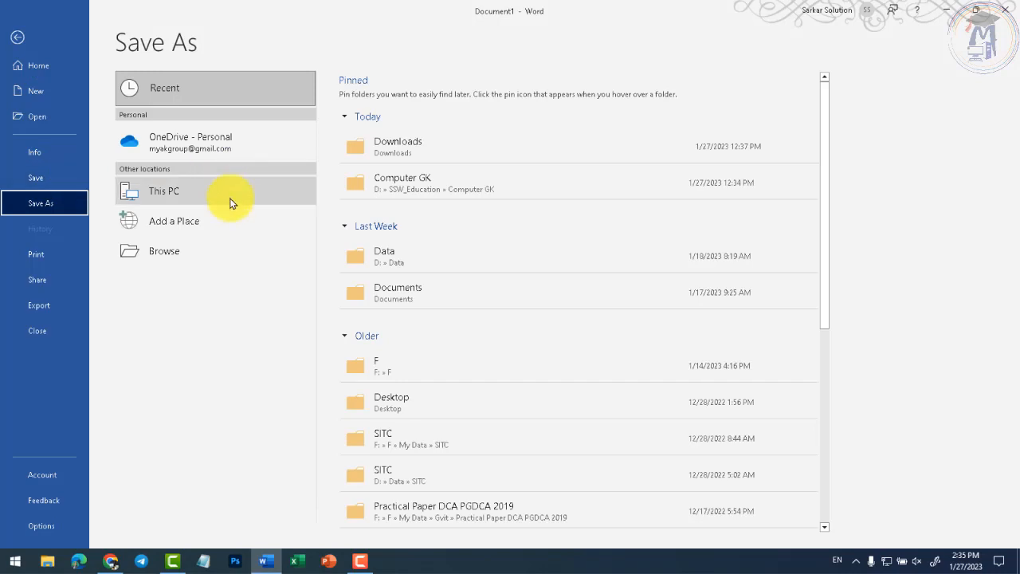
{"action": "left_click", "coordinate": [168, 251]}
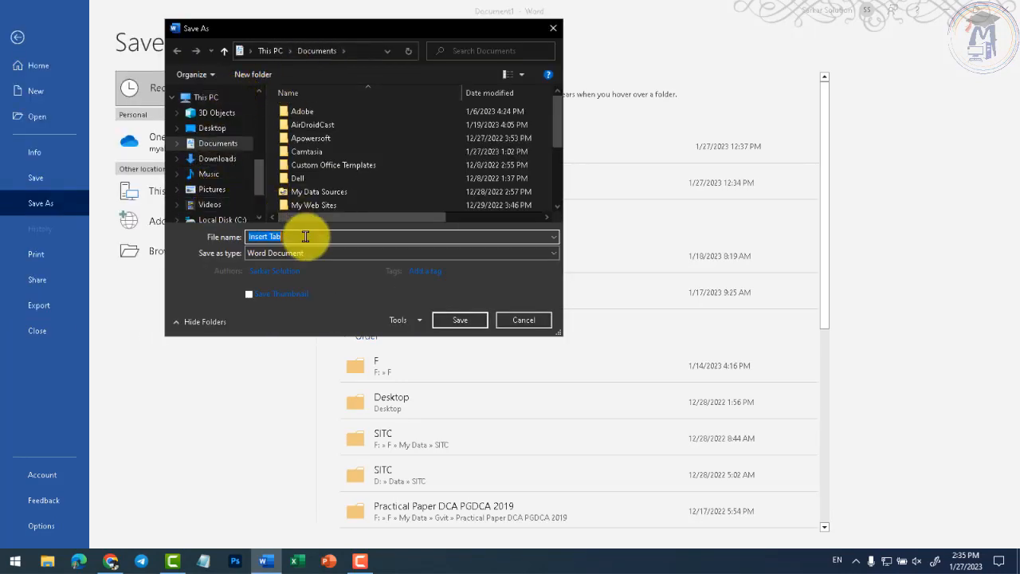
{"action": "left_click", "coordinate": [541, 320]}
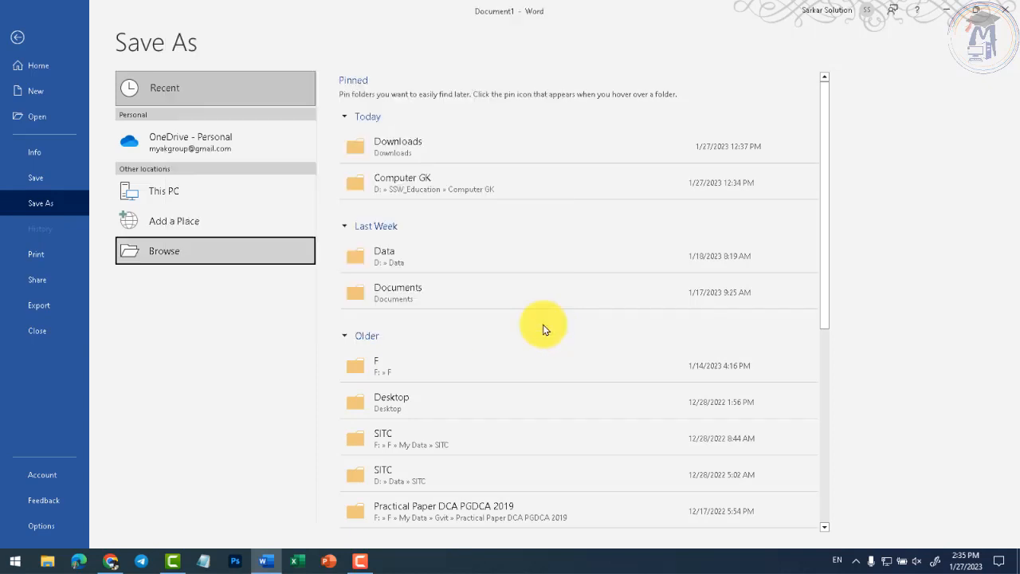
{"action": "key", "text": "Escape"}
{"action": "key", "text": "BackSpace"}
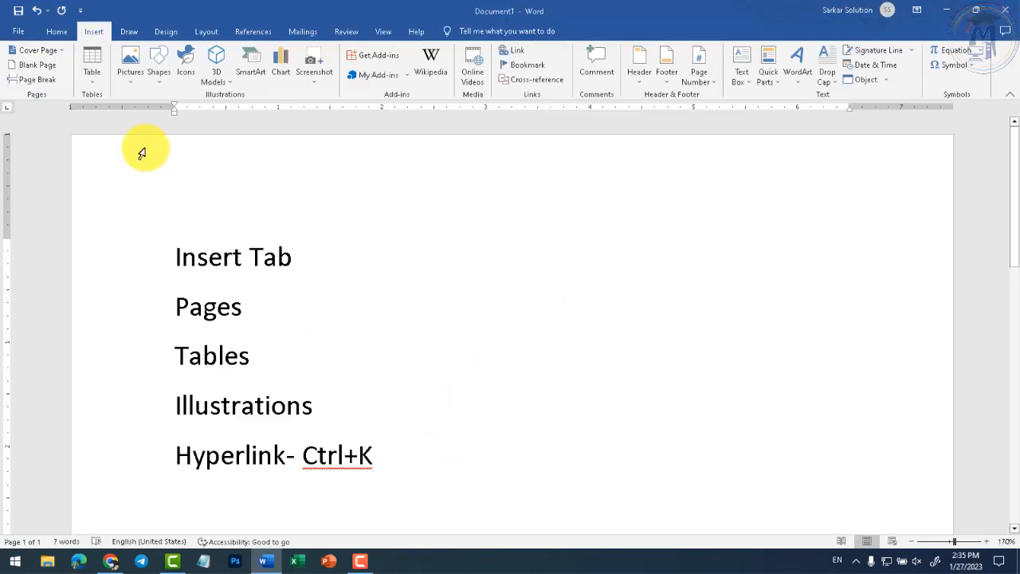
{"action": "left_click", "coordinate": [24, 32]}
- Create a new blank document and type the title 'DCA- Diploma in Computer Application'
{"action": "left_click", "coordinate": [49, 92]}
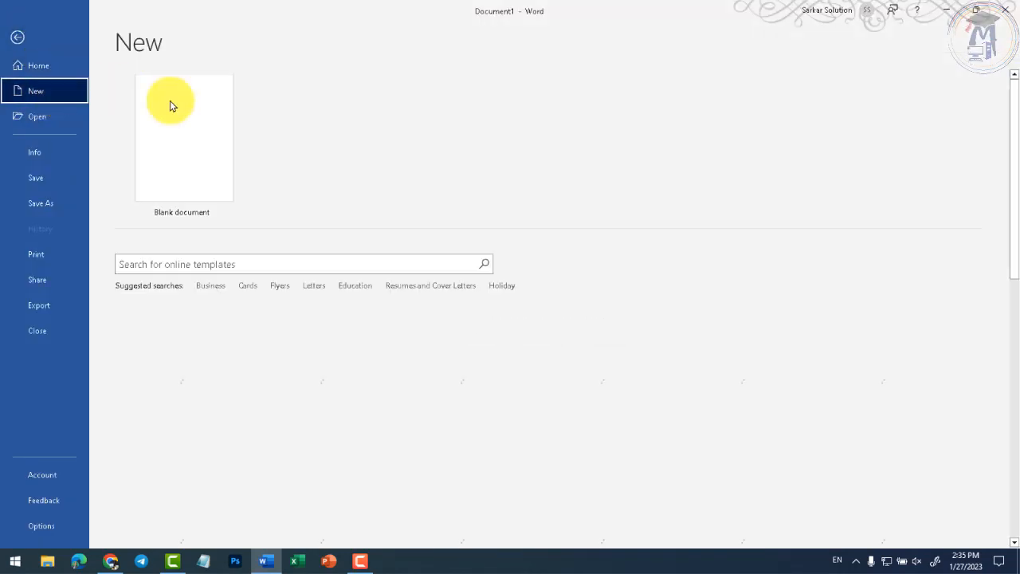
{"action": "left_click", "coordinate": [207, 154]}
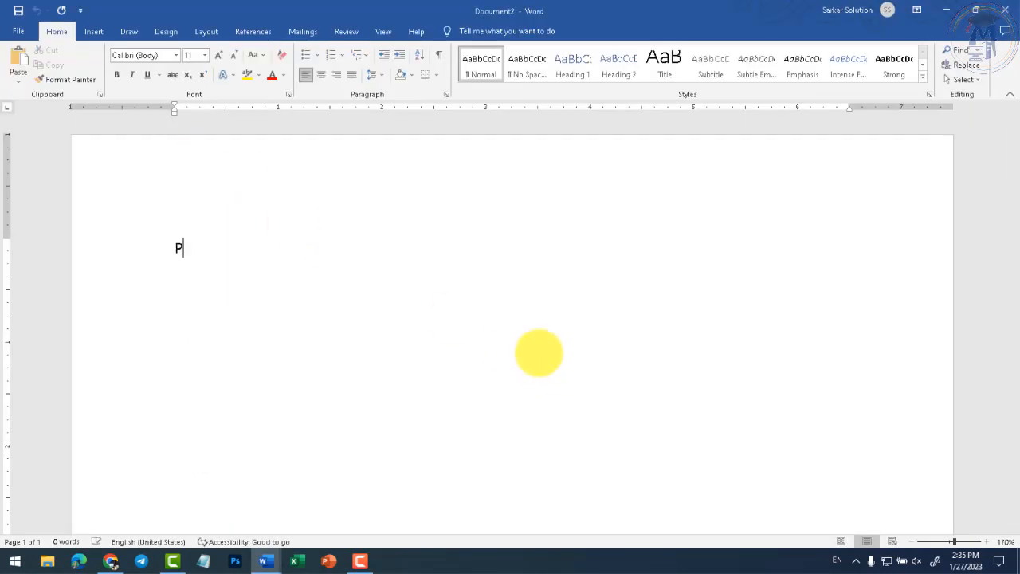
{"action": "type", "text": "D"}
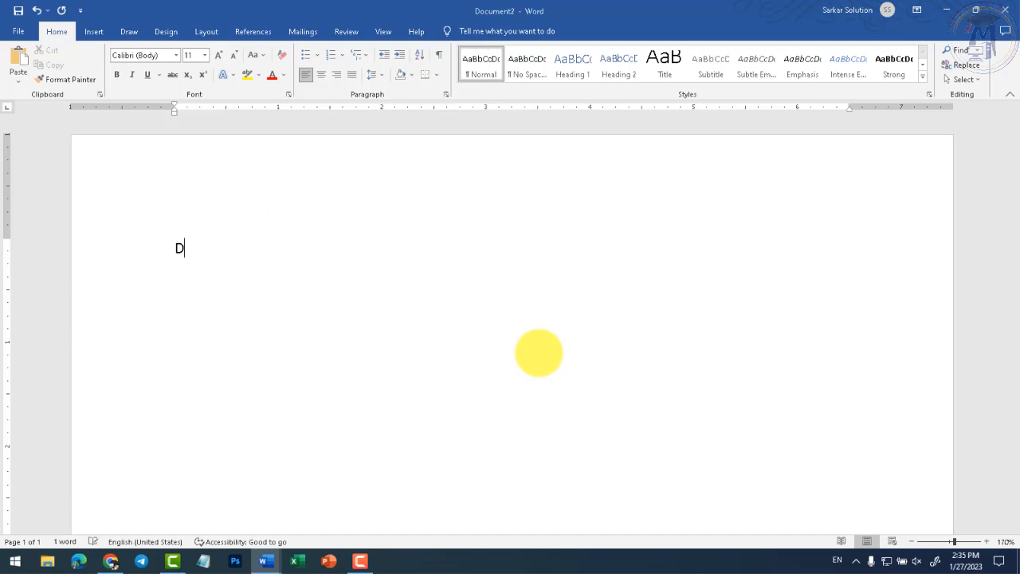
{"action": "type", "text": "CA- Diploma in Comp"}
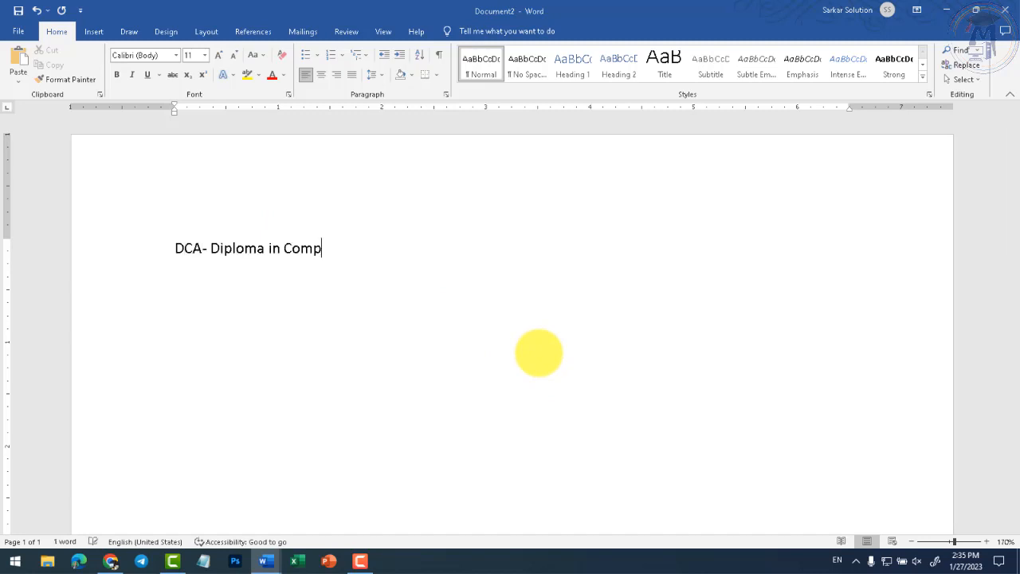
{"action": "type", "text": "uter Application"}
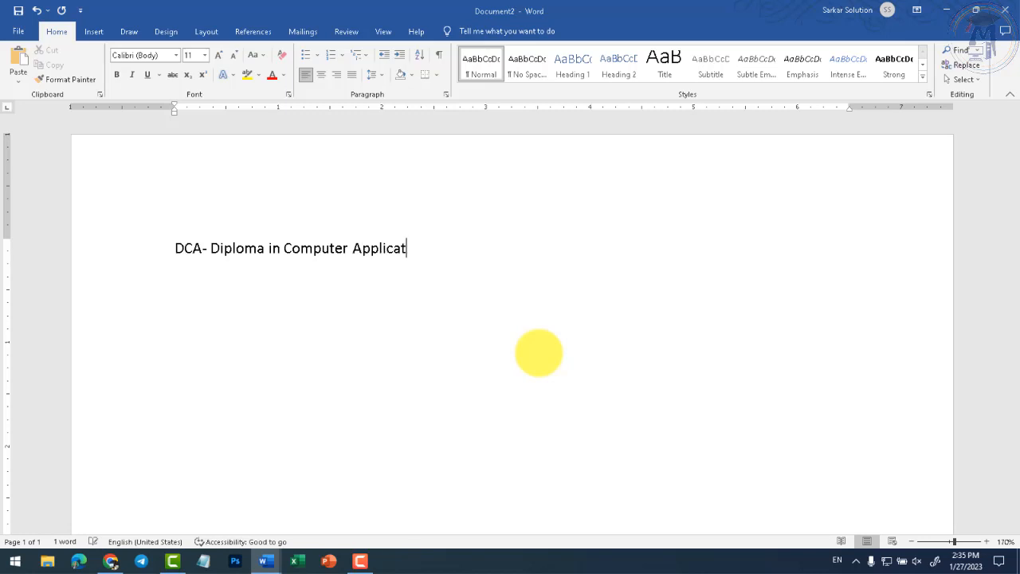
- Enlarge the title to 24 pt and begin a 'Subject' line below it
{"action": "key", "text": "ctrl+a"}
{"action": "key", "text": "ctrl+shift+period"}
{"action": "key", "text": "ctrl+shift+period"}
{"action": "key", "text": "ctrl+shift+period"}
{"action": "key", "text": "ctrl+shift+period"}
{"action": "key", "text": "ctrl+shift+period"}
{"action": "key", "text": "ctrl+shift+period"}
{"action": "key", "text": "ctrl+shift+period"}
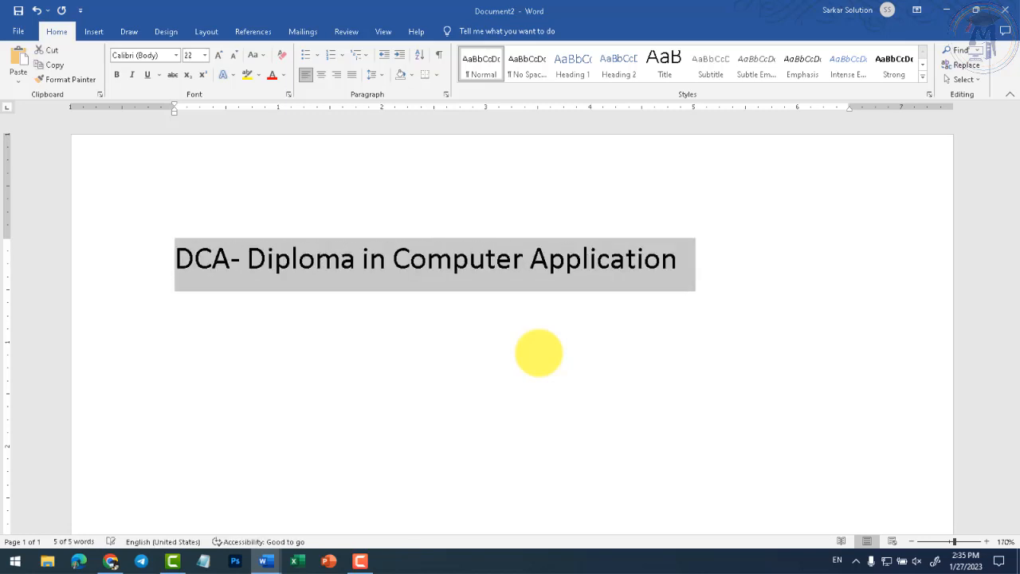
{"action": "key", "text": "End"}
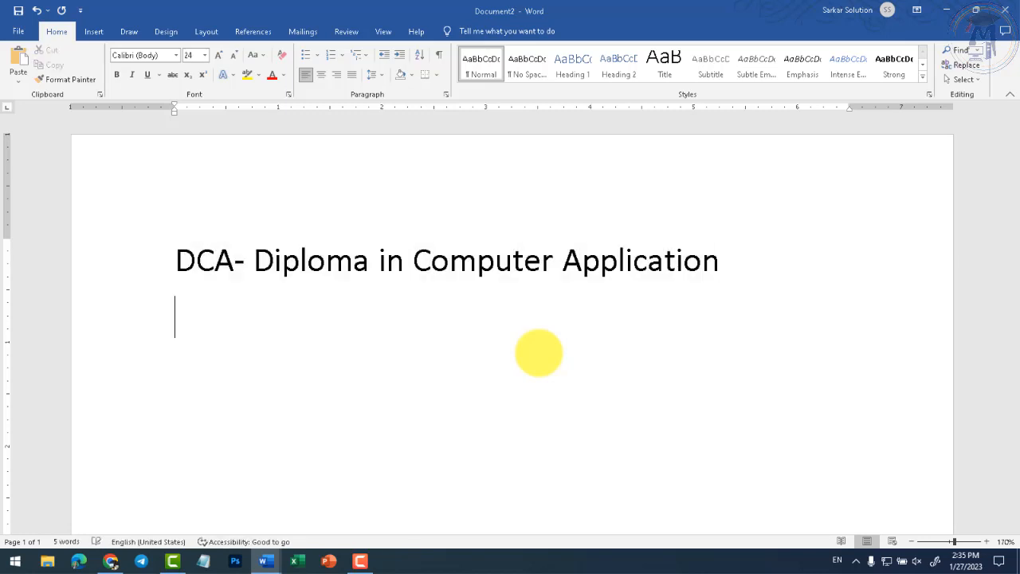
{"action": "key", "text": "Up"}
{"action": "key", "text": "Return"}
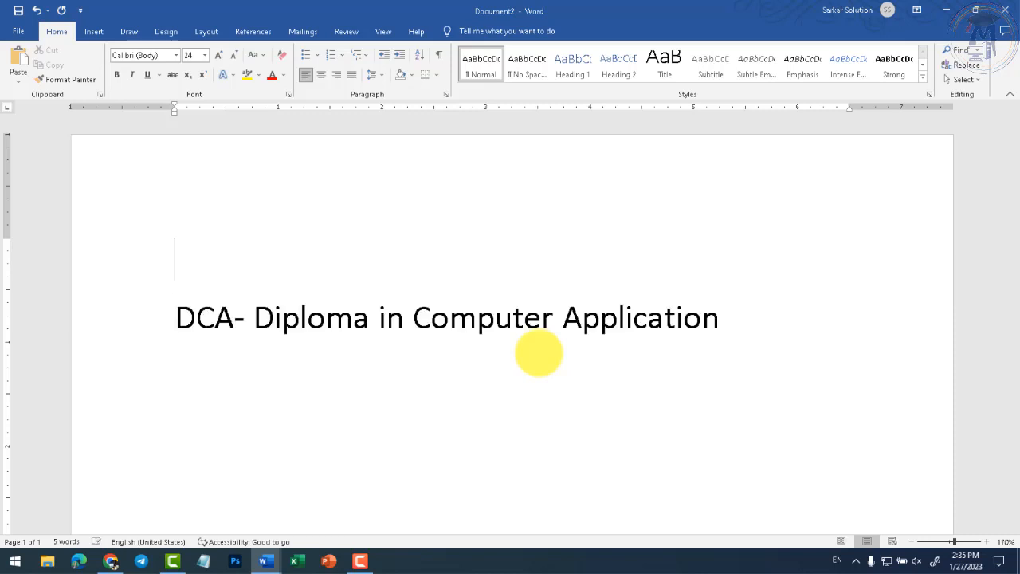
{"action": "key", "text": "Delete"}
{"action": "key", "text": "End"}
{"action": "key", "text": "Return"}
{"action": "type", "text": "Subject"}
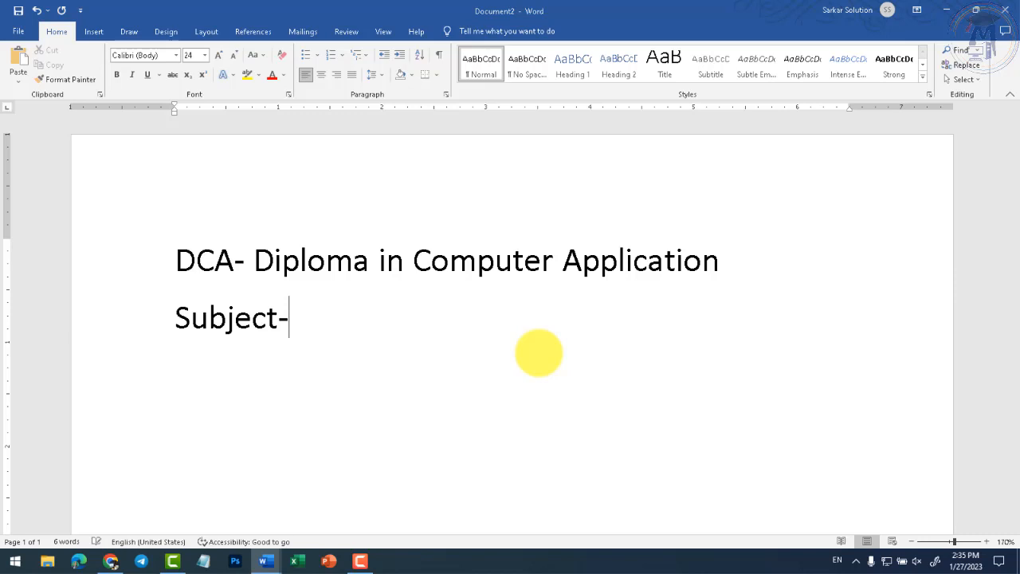
- Enter Fundamentals of Computer, PC Packages and Database Using MS Access as numbered items
{"action": "type", "text": "Fundam"}
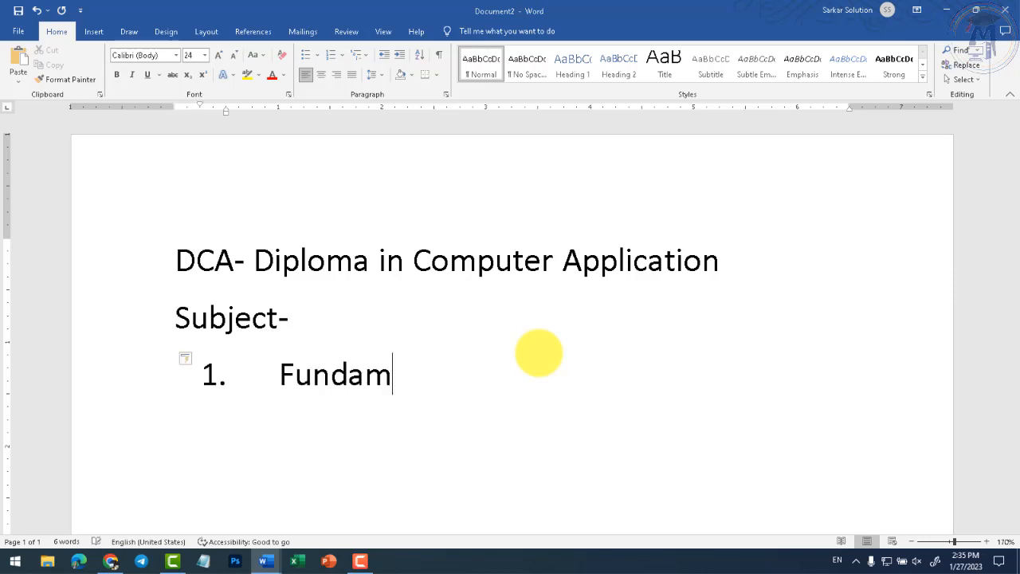
{"action": "type", "text": "ental s of "}
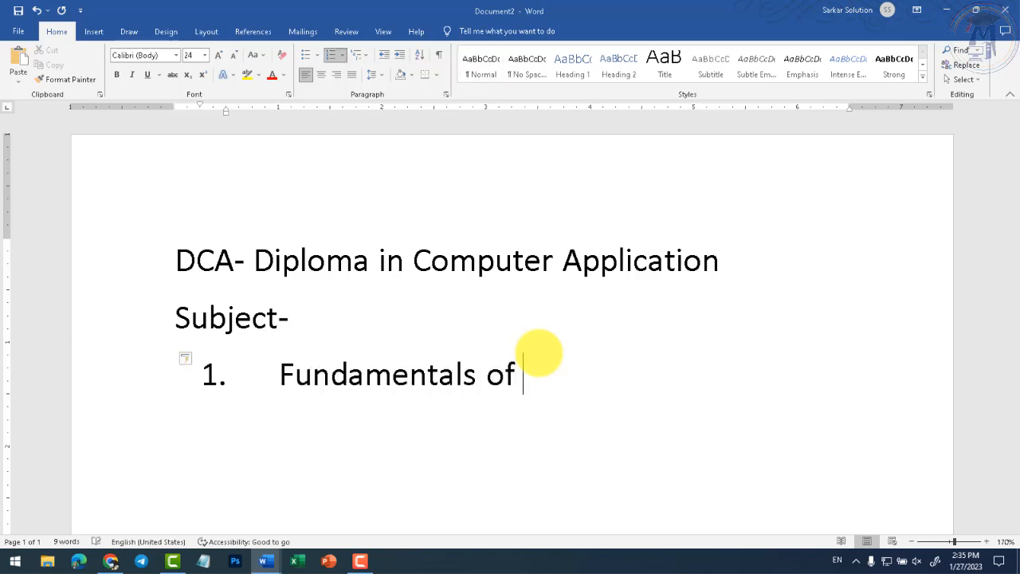
{"action": "type", "text": "Computer"}
{"action": "key", "text": "Return"}
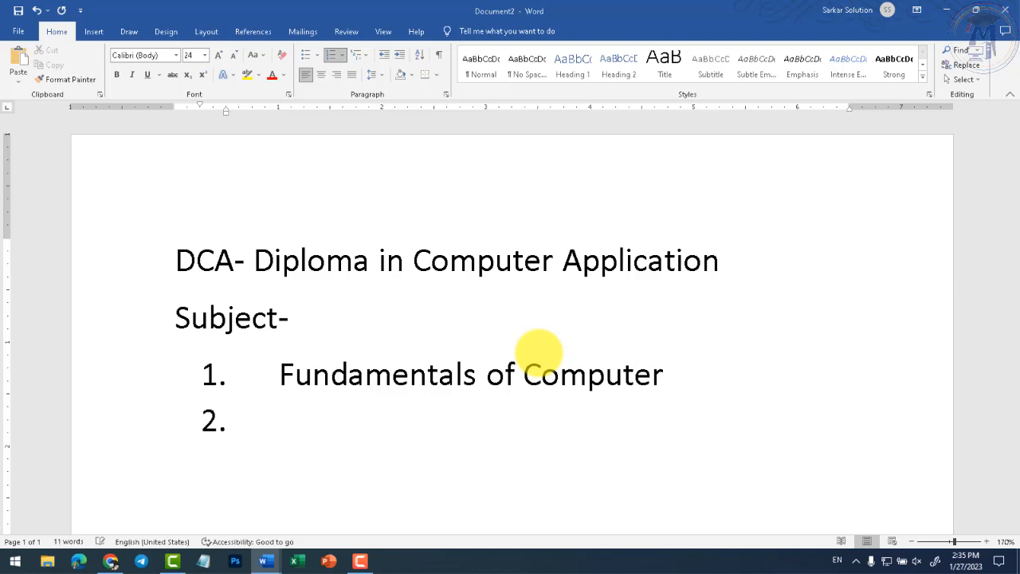
{"action": "type", "text": "PC Package"}
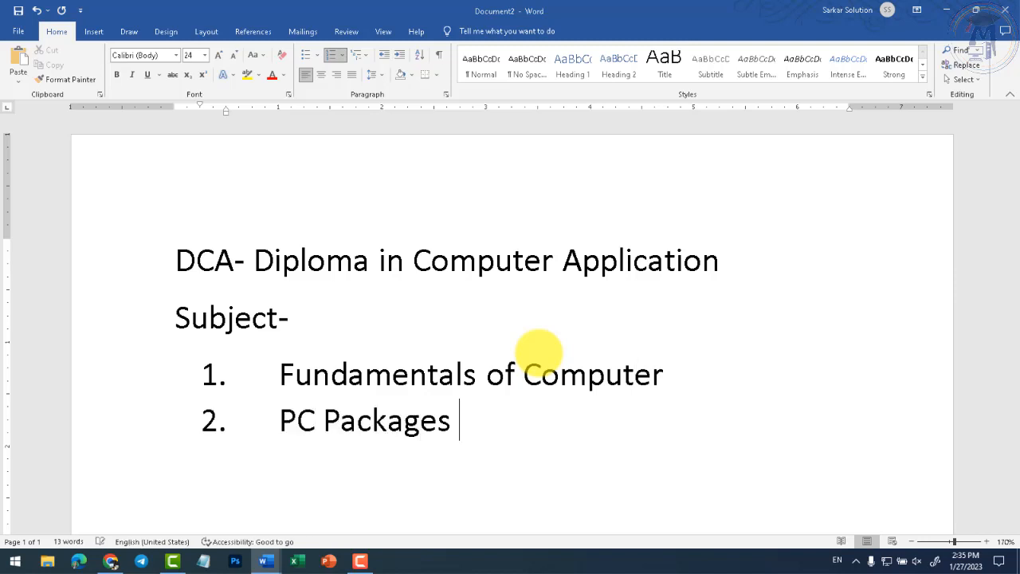
{"action": "type", "text": "s"}
{"action": "key", "text": "Return"}
{"action": "type", "text": "Dat"}
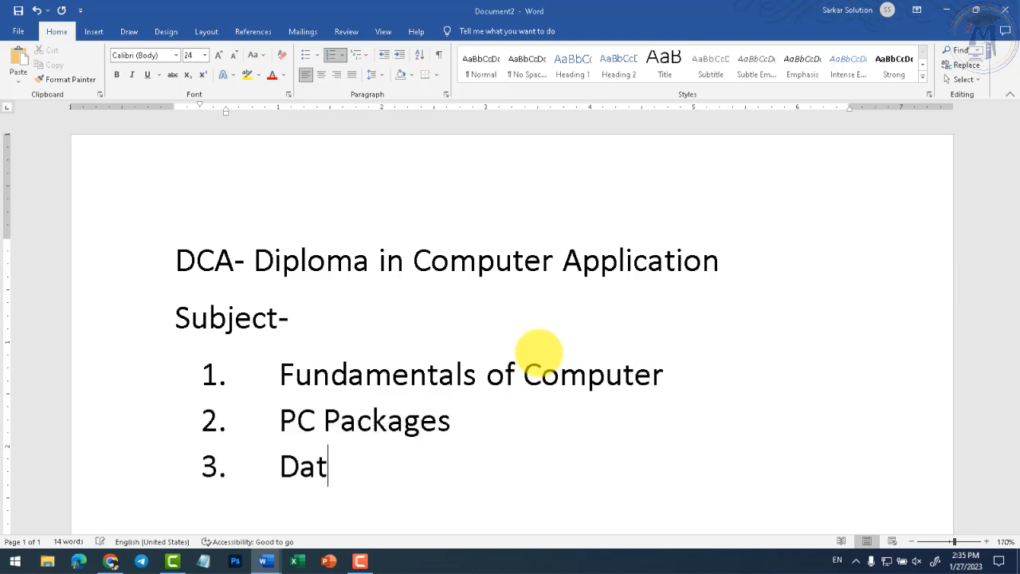
{"action": "type", "text": "abase Using MS Access"}
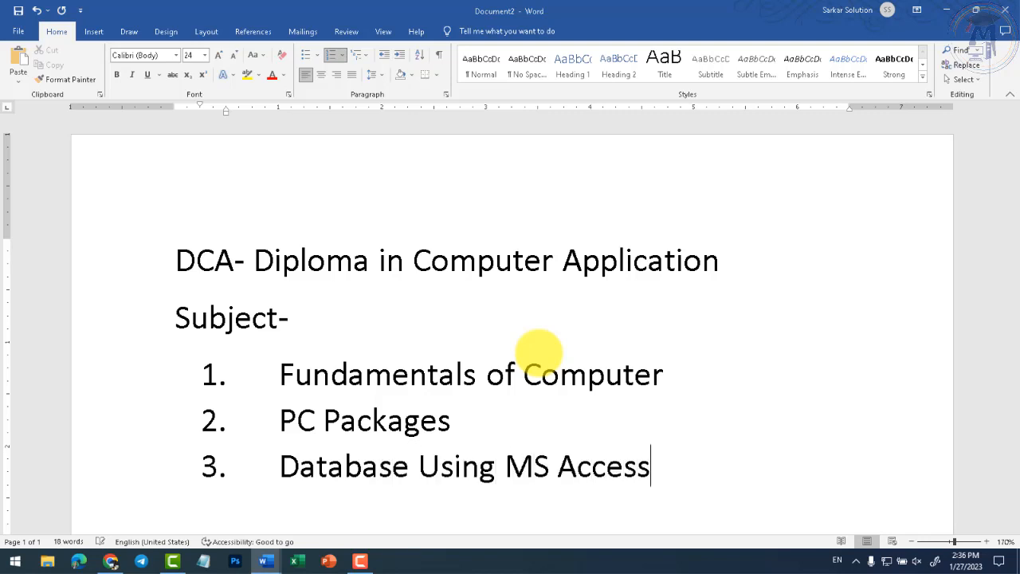
- Select and deselect text in item 3, then place the caret at the end of the list
{"action": "scroll", "coordinate": [534, 353], "scroll_direction": "down", "scroll_amount": 3}
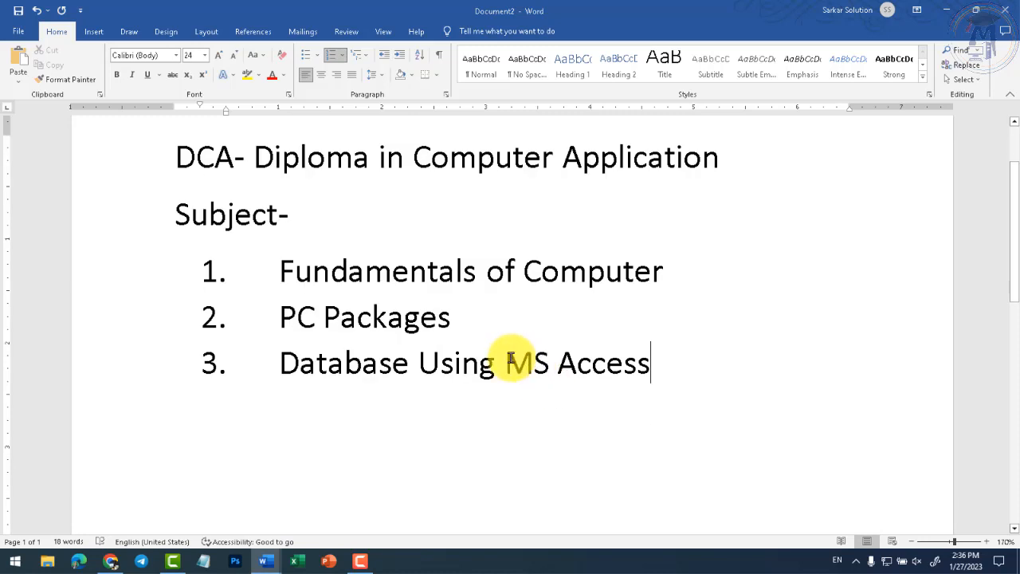
{"action": "left_click_drag", "start_coordinate": [507, 362], "coordinate": [644, 358]}
{"action": "left_click", "coordinate": [561, 372]}
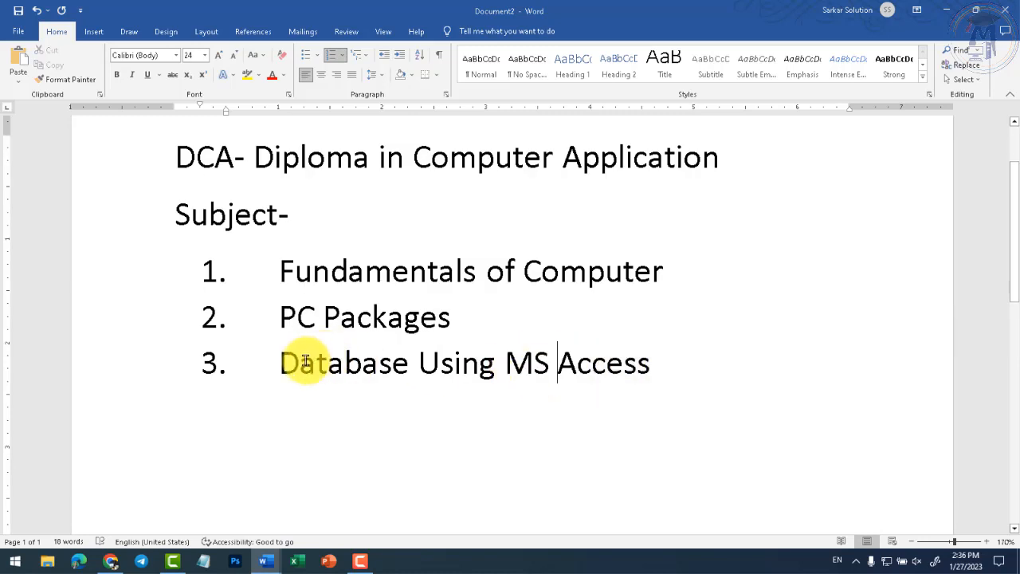
{"action": "left_click_drag", "start_coordinate": [297, 363], "coordinate": [644, 364]}
{"action": "left_click", "coordinate": [529, 362]}
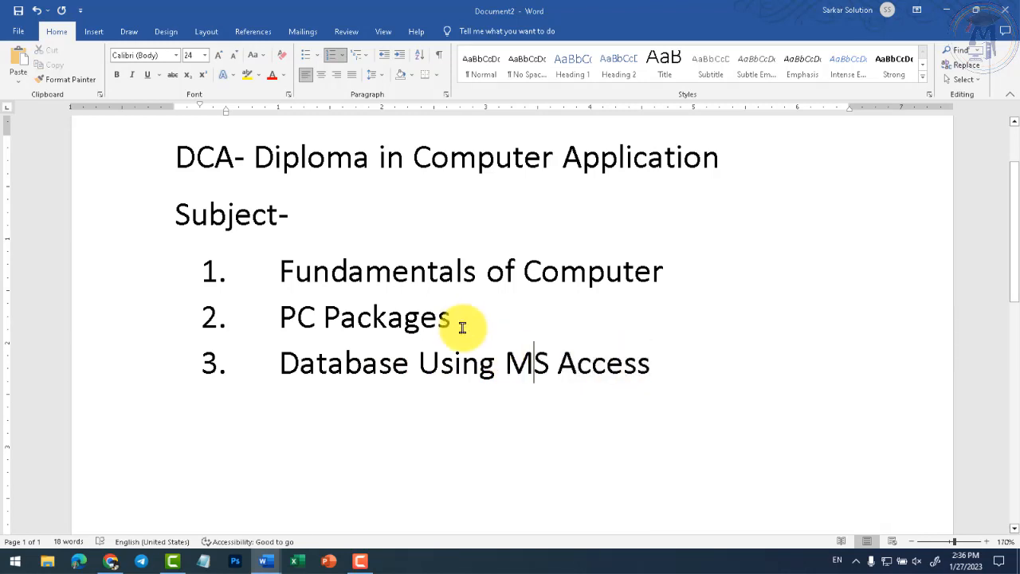
{"action": "left_click", "coordinate": [464, 325]}
{"action": "left_click", "coordinate": [678, 365]}
- Save the document through Browse as 'DCA' in the Documents folder
{"action": "left_click", "coordinate": [17, 31]}
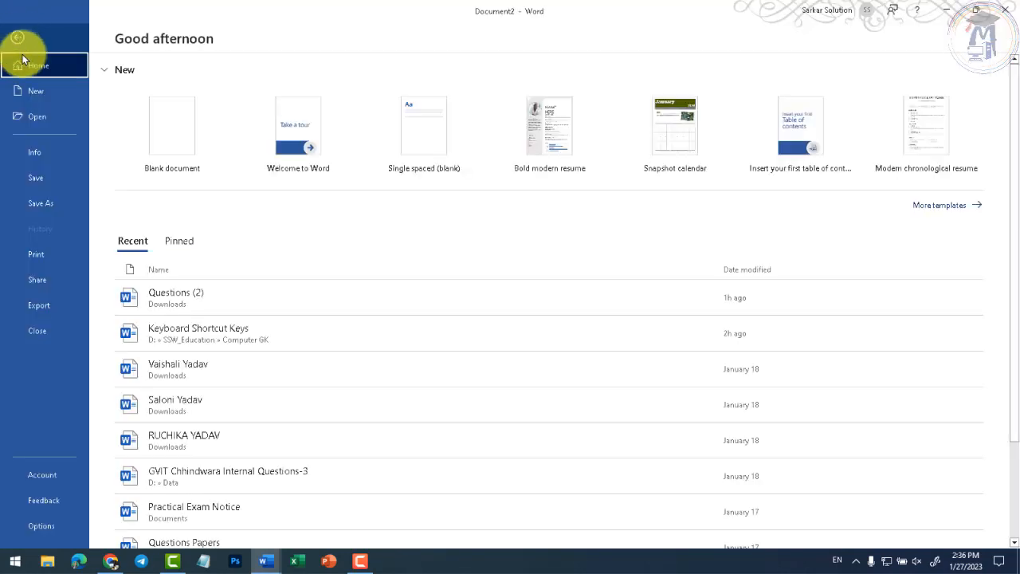
{"action": "left_click", "coordinate": [47, 175]}
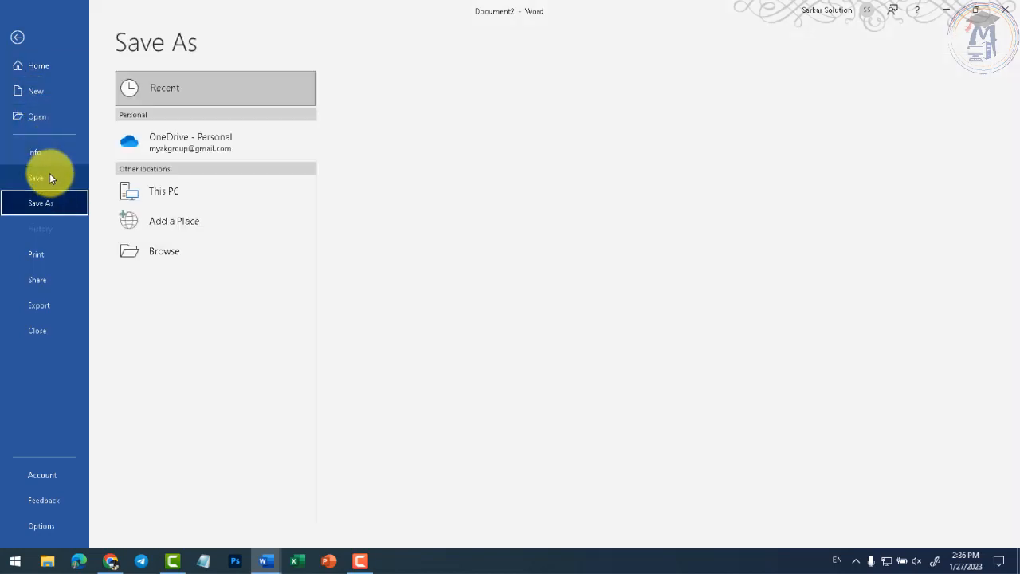
{"action": "left_click", "coordinate": [163, 252]}
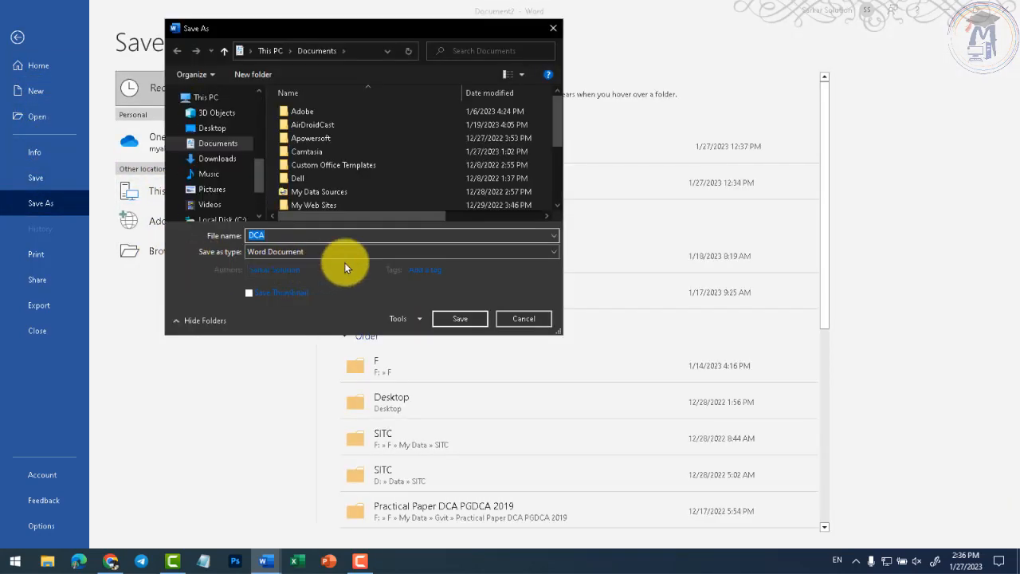
{"action": "left_click", "coordinate": [295, 235]}
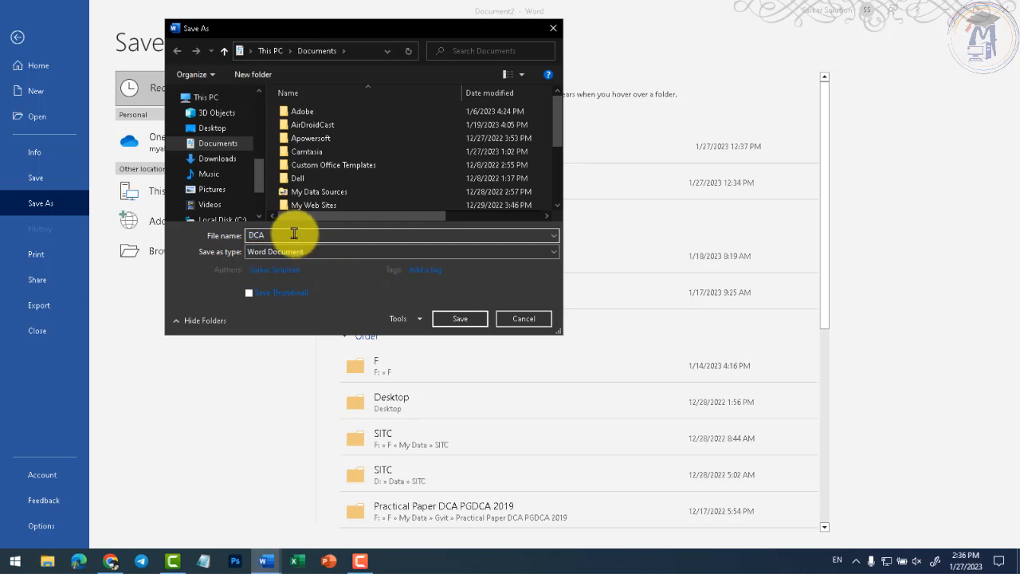
{"action": "left_click", "coordinate": [468, 316]}
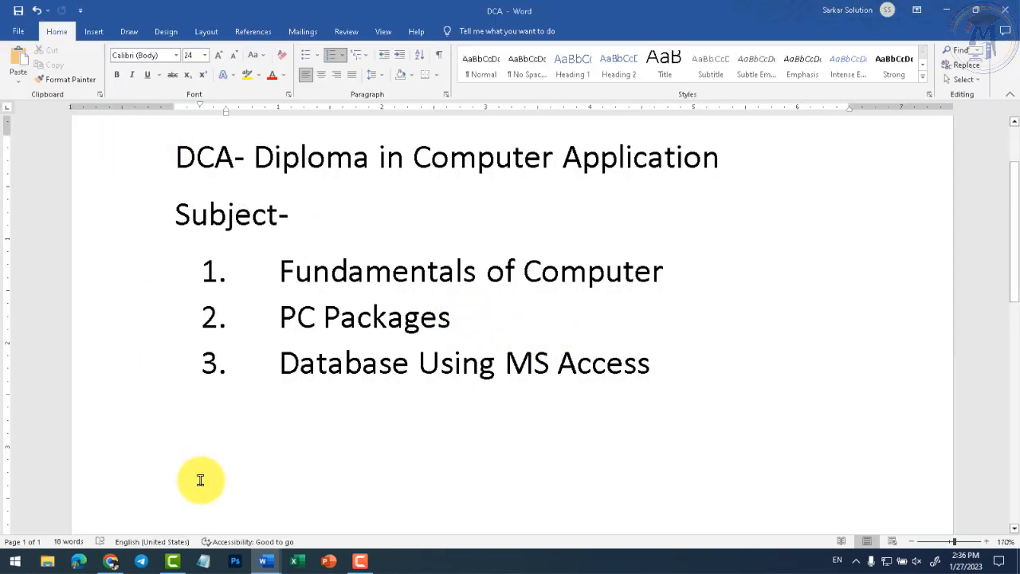
{"action": "mouse_move", "coordinate": [257, 556]}
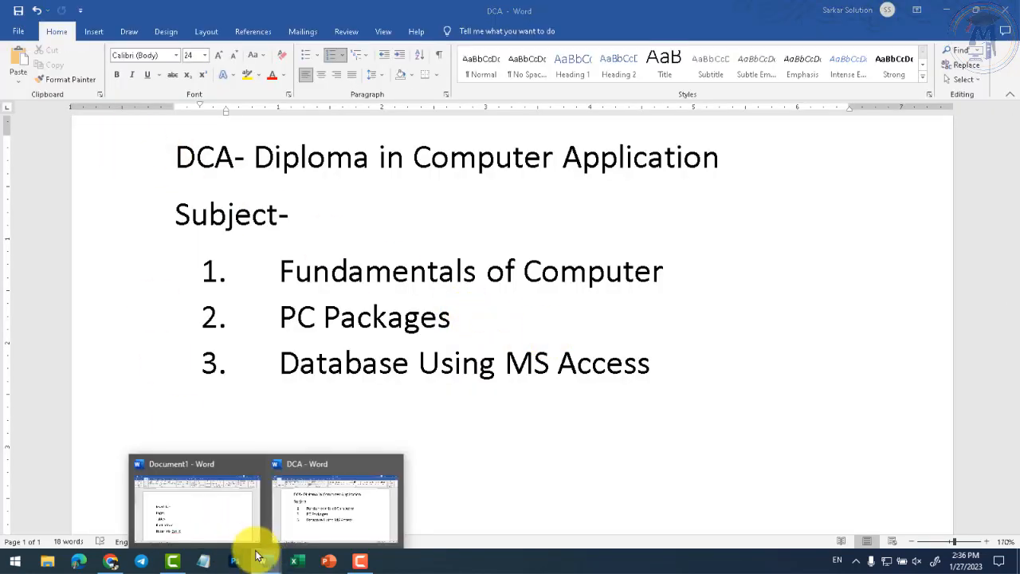
- Switch to the Document1 notes, type 'DCA' below Hyperlink- Ctrl+K and select it
{"action": "left_click", "coordinate": [200, 516]}
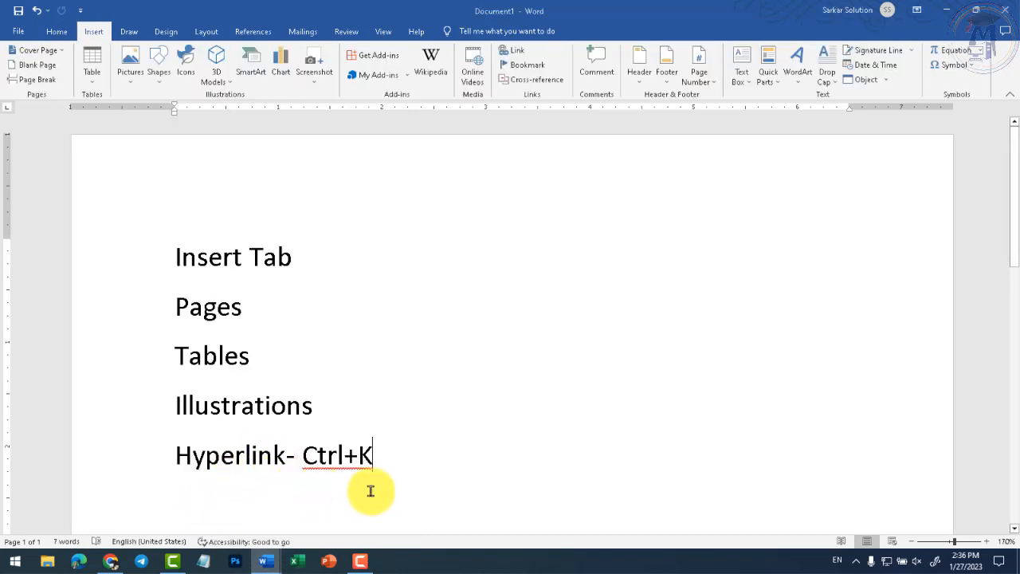
{"action": "key", "text": "Return"}
{"action": "key", "text": "Return"}
{"action": "type", "text": "DCA"}
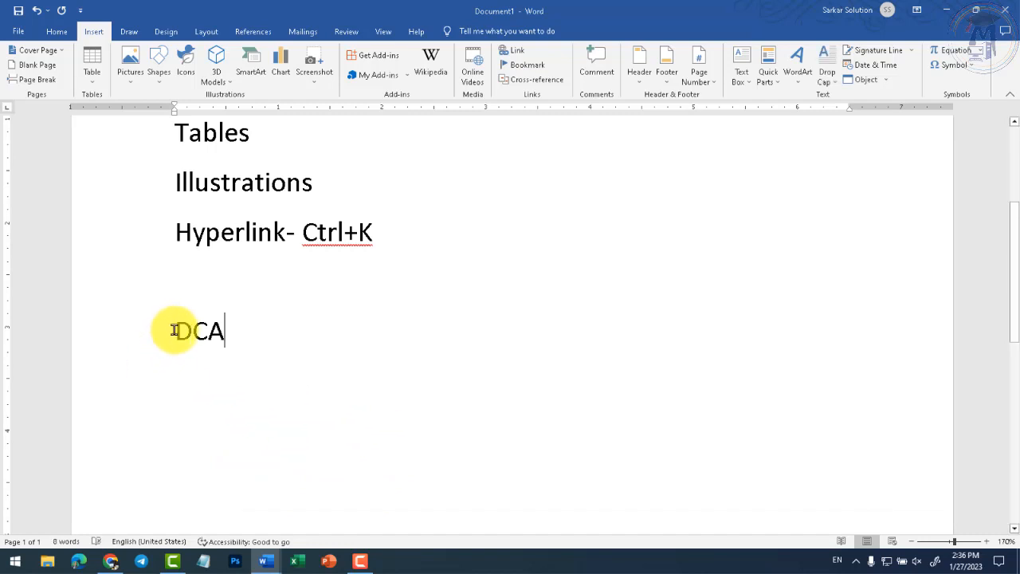
{"action": "left_click_drag", "start_coordinate": [174, 330], "coordinate": [239, 330]}
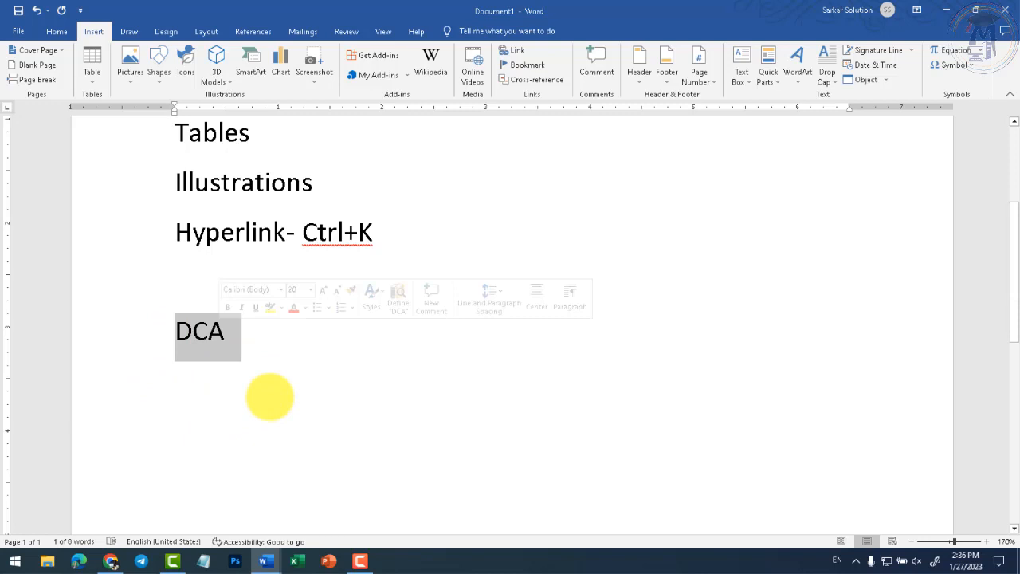
- Hyperlink the selected word DCA to the DCA.docx file in the Documents folder
{"action": "left_click", "coordinate": [196, 330]}
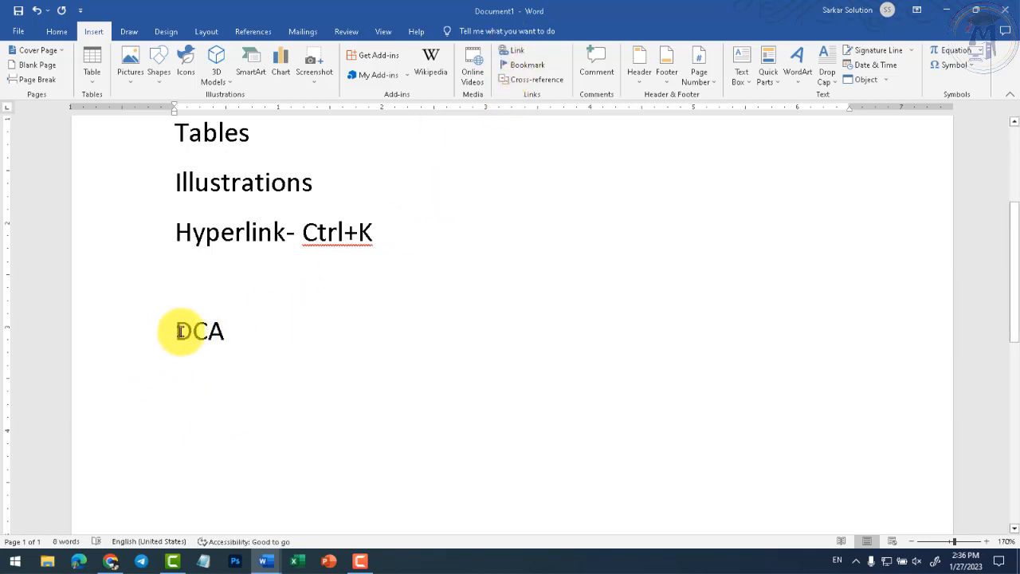
{"action": "left_click_drag", "start_coordinate": [180, 332], "coordinate": [230, 331]}
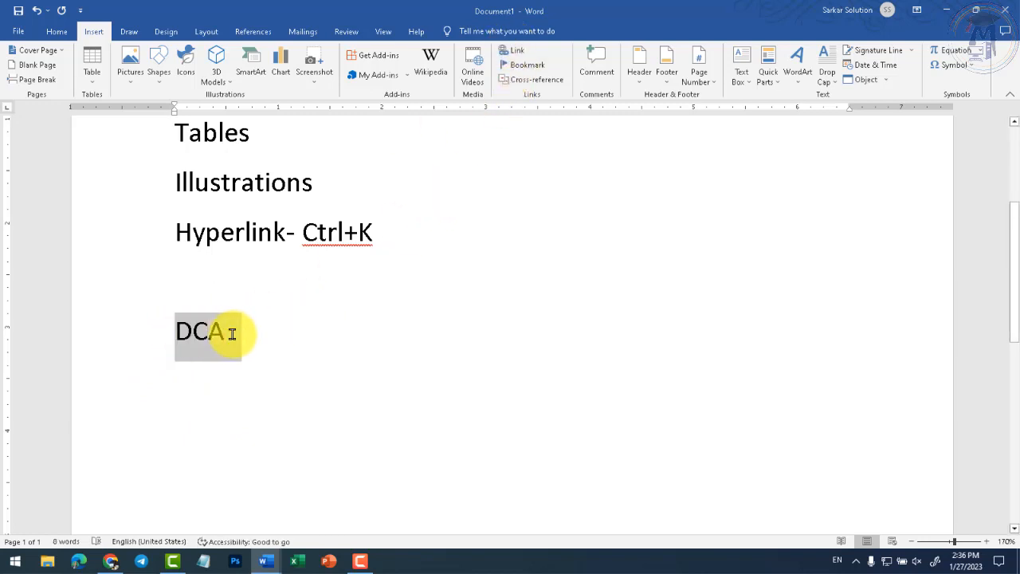
{"action": "left_click", "coordinate": [513, 52]}
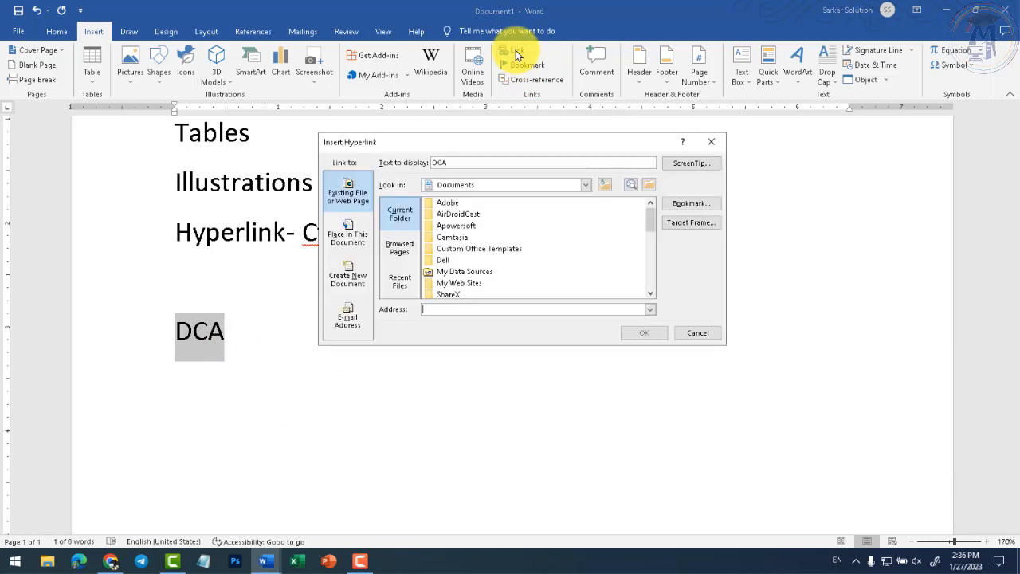
{"action": "left_click", "coordinate": [445, 184]}
{"action": "left_click", "coordinate": [484, 279]}
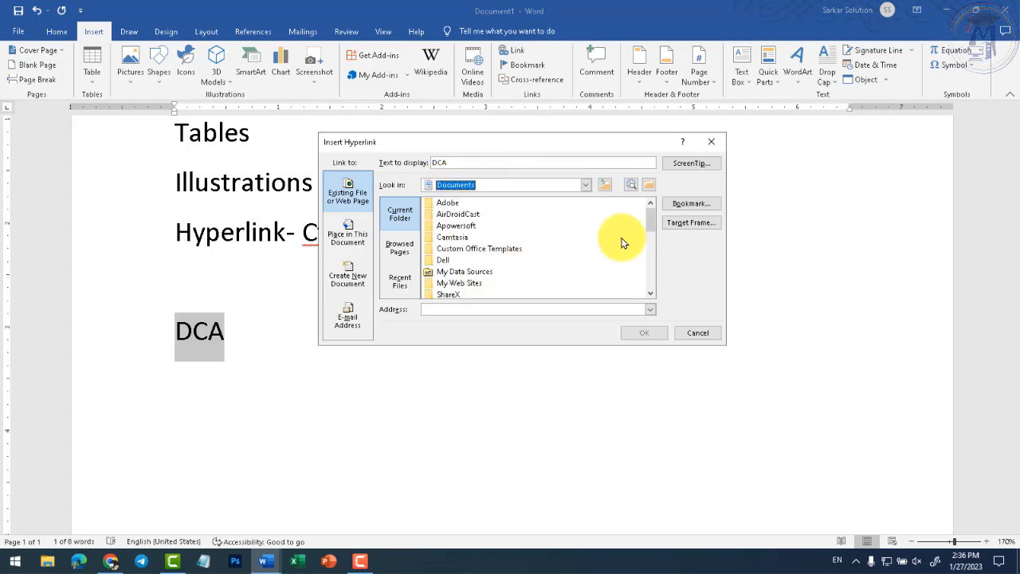
{"action": "left_click_drag", "start_coordinate": [654, 221], "coordinate": [647, 247]}
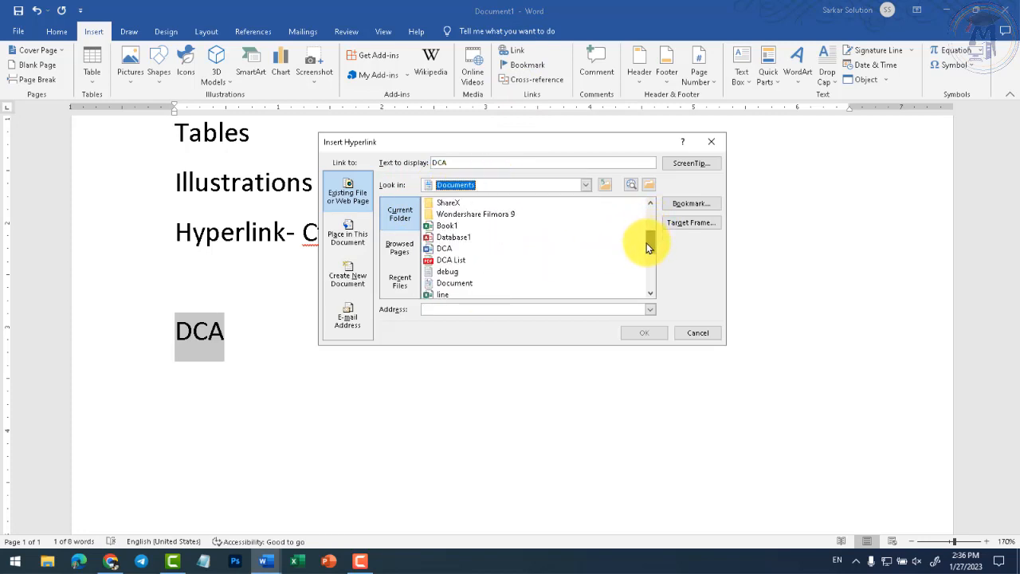
{"action": "left_click", "coordinate": [444, 248]}
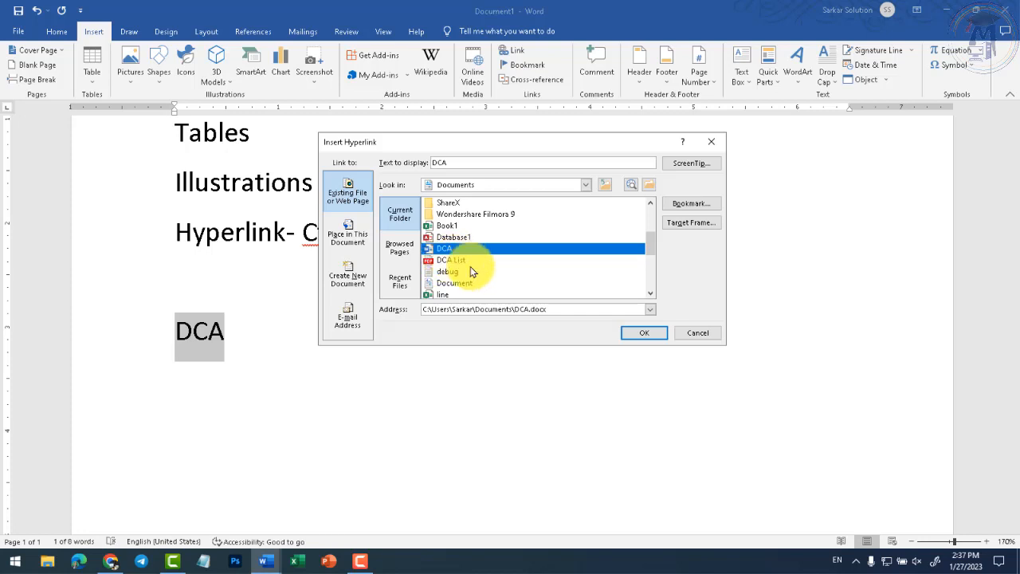
{"action": "left_click", "coordinate": [652, 334]}
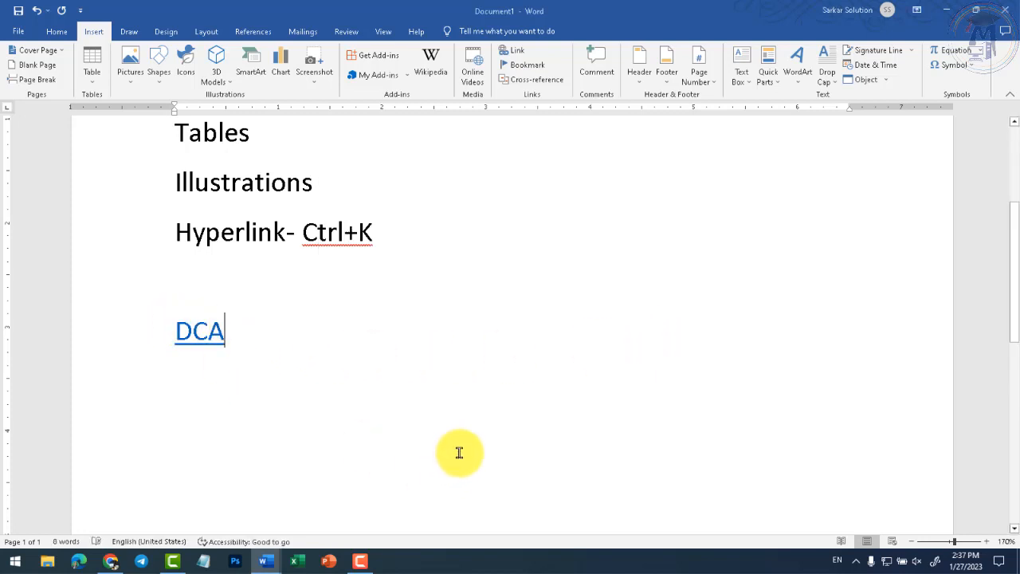
- Follow the DCA link to open DCA.docx, then return to Document1 and reselect DCA
{"action": "mouse_move", "coordinate": [186, 333]}
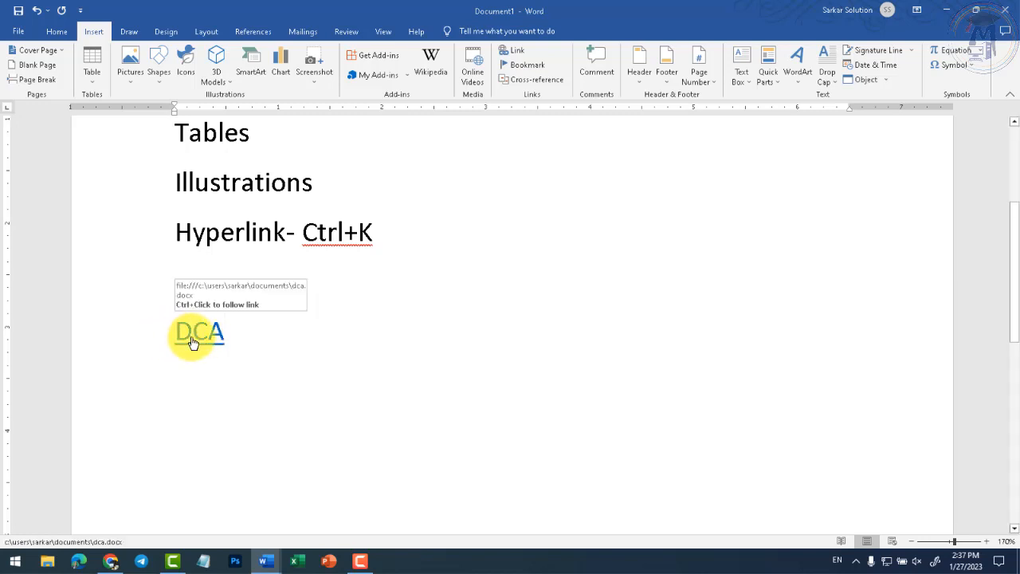
{"action": "left_click", "coordinate": [192, 342], "text": "ctrl"}
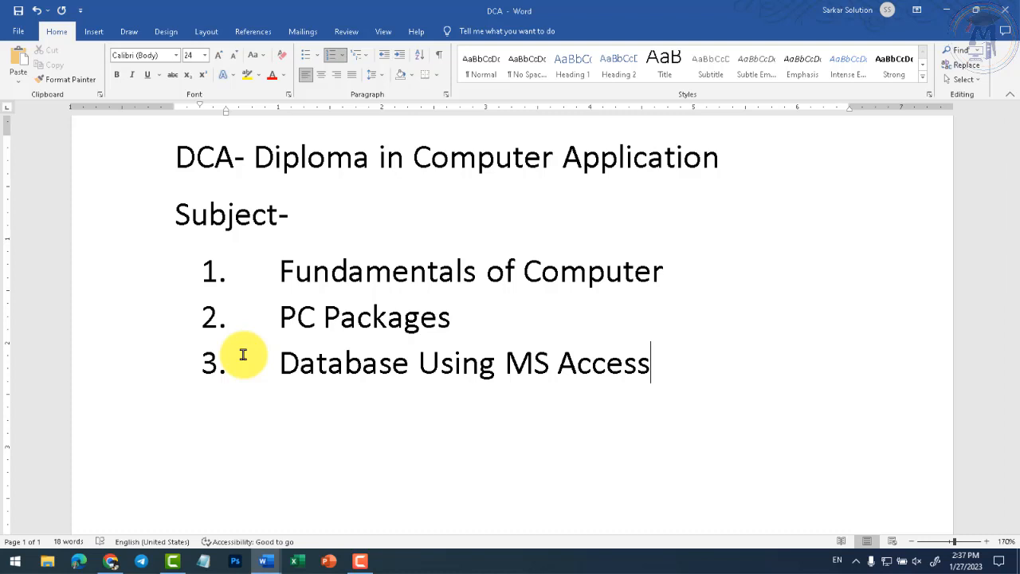
{"action": "mouse_move", "coordinate": [263, 561]}
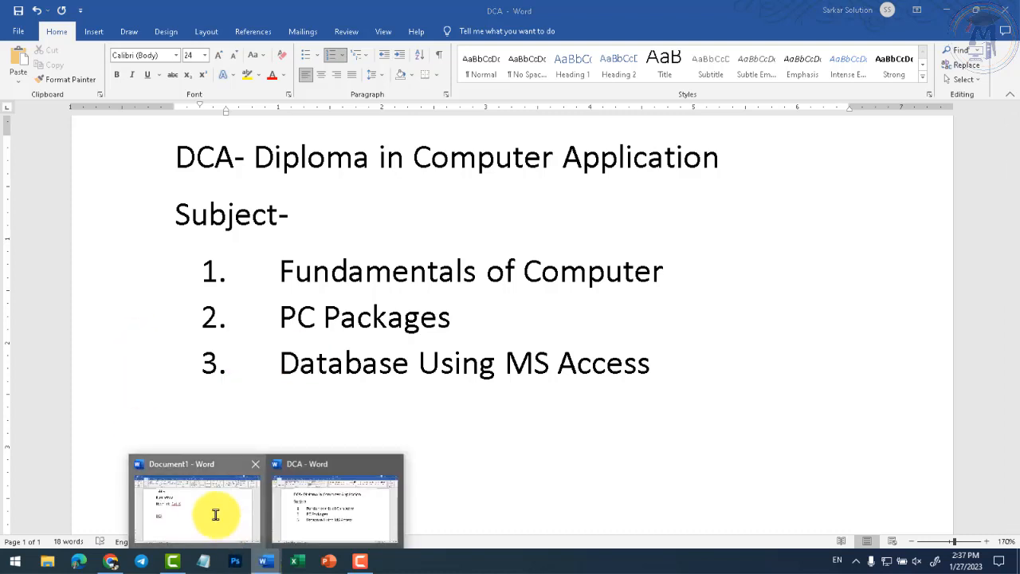
{"action": "left_click", "coordinate": [212, 513]}
{"action": "left_click_drag", "start_coordinate": [177, 336], "coordinate": [230, 340]}
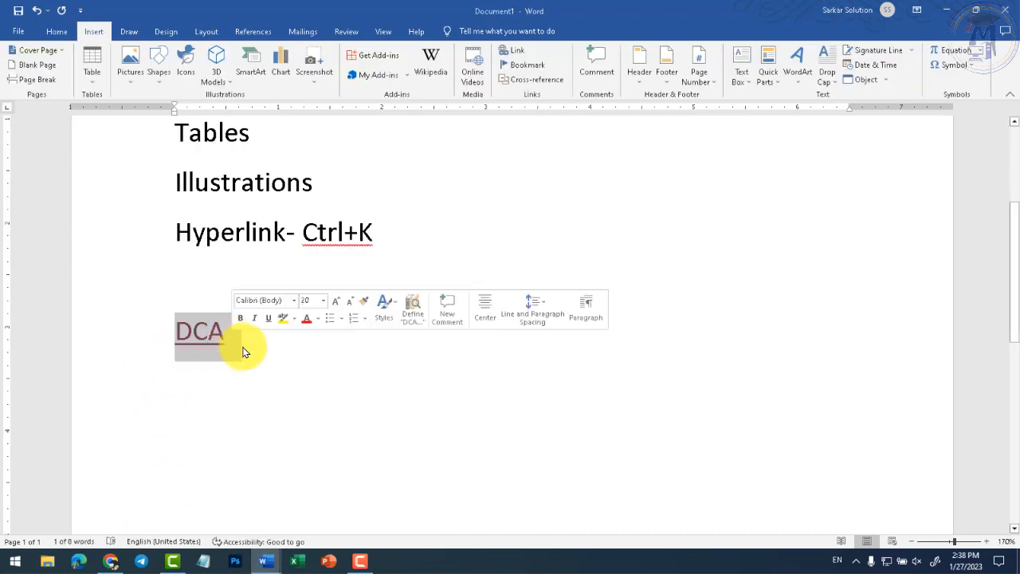
- Add the word PGDCA on a new line below DCA
{"action": "left_click", "coordinate": [265, 342]}
{"action": "key", "text": "Return"}
{"action": "type", "text": "PGDCA"}
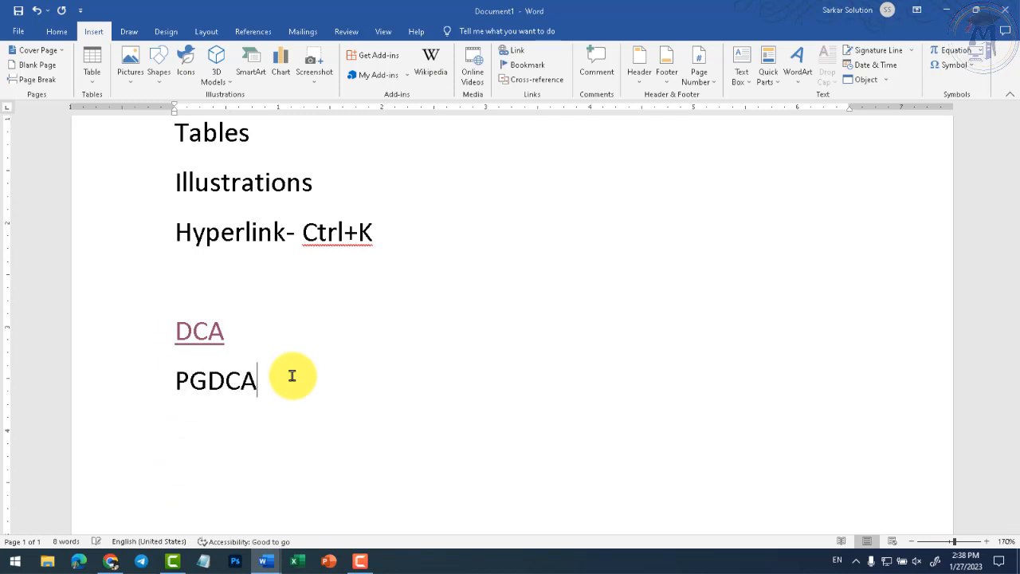
- Hyperlink PGDCA to the saved DCA document
{"action": "left_click_drag", "start_coordinate": [176, 380], "coordinate": [257, 380]}
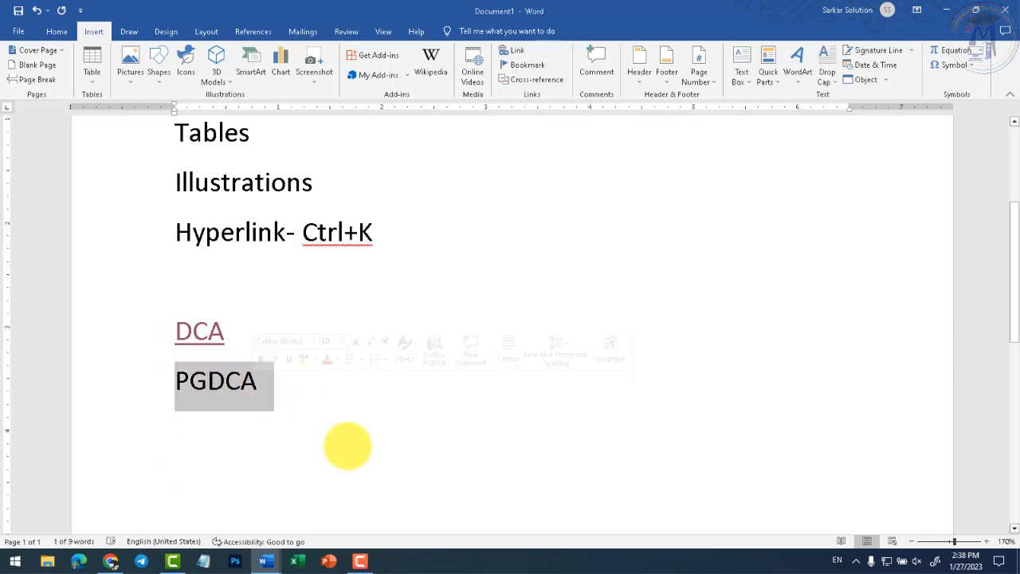
{"action": "left_click", "coordinate": [517, 54]}
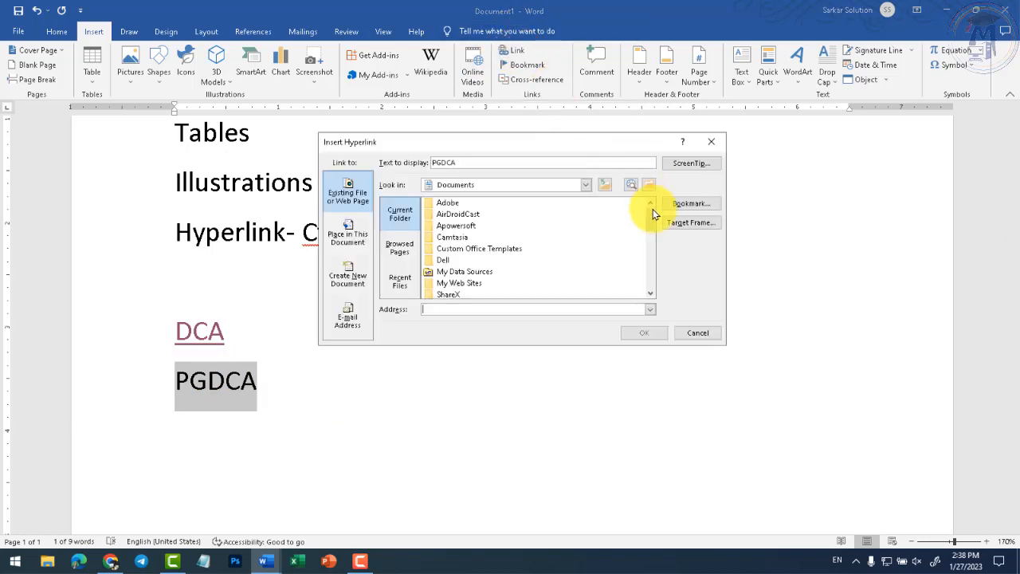
{"action": "left_click_drag", "start_coordinate": [654, 216], "coordinate": [651, 255]}
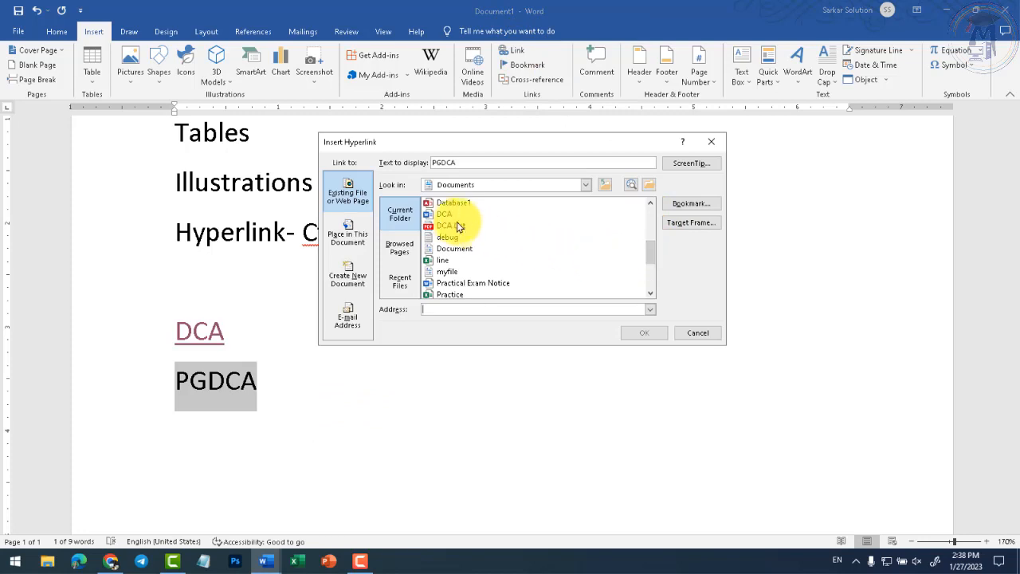
{"action": "left_click", "coordinate": [448, 215]}
{"action": "left_click", "coordinate": [631, 335]}
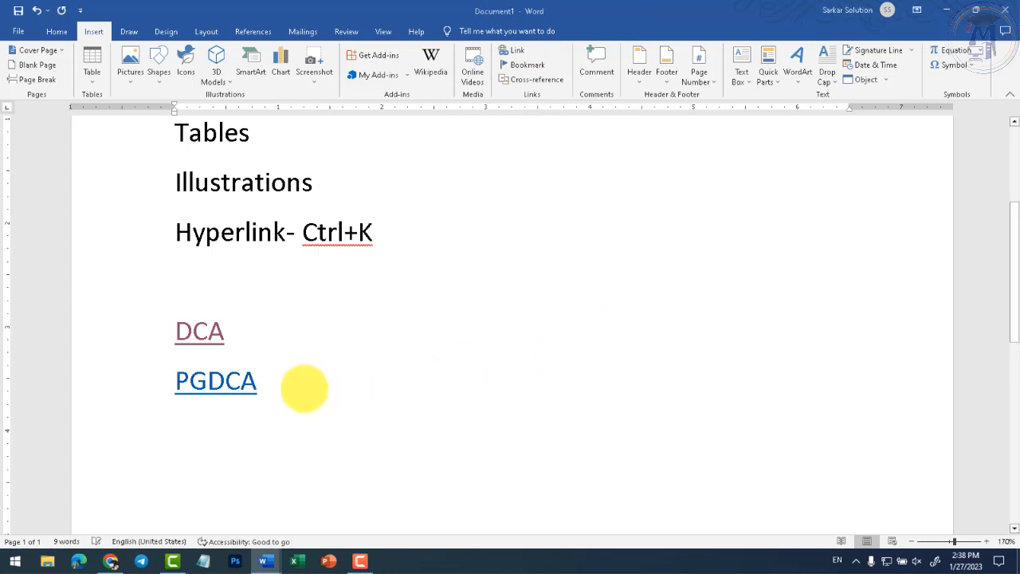
- Follow the PGDCA and DCA links in turn, then bring Chrome's Wikipedia Computer article forward
{"action": "left_click", "coordinate": [228, 380], "text": "ctrl"}
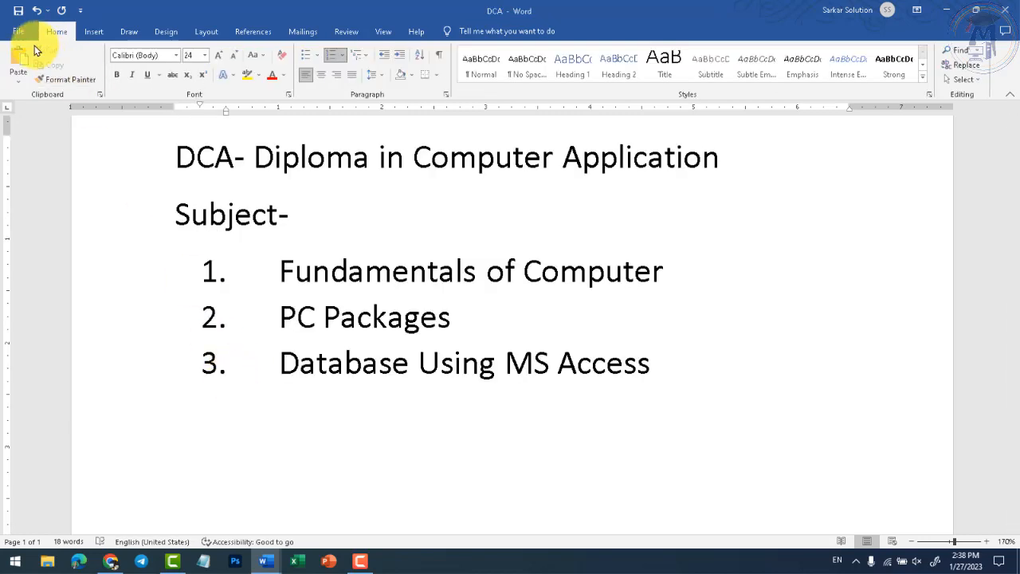
{"action": "mouse_move", "coordinate": [266, 558]}
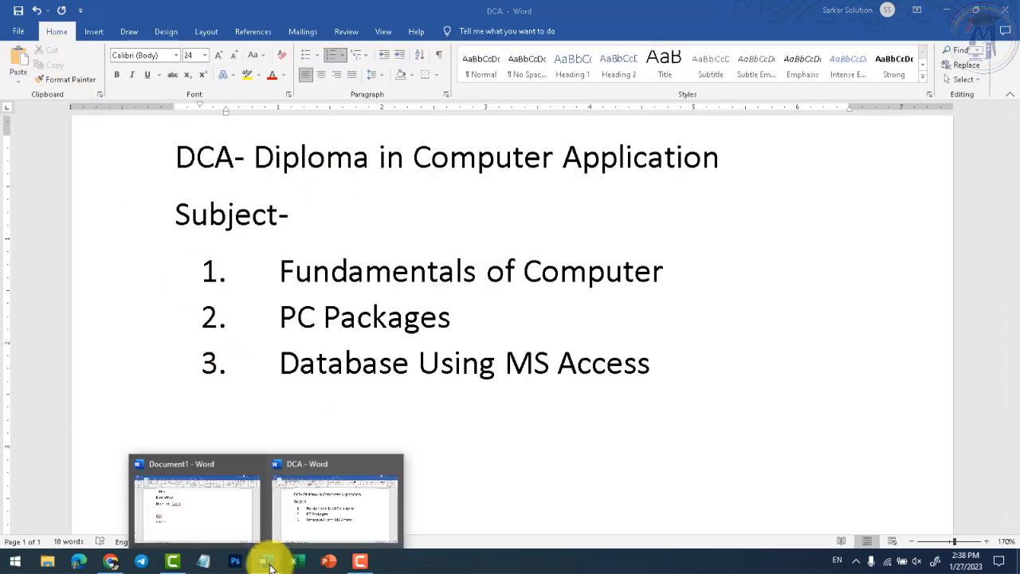
{"action": "left_click", "coordinate": [223, 518]}
{"action": "left_click", "coordinate": [200, 330], "text": "ctrl"}
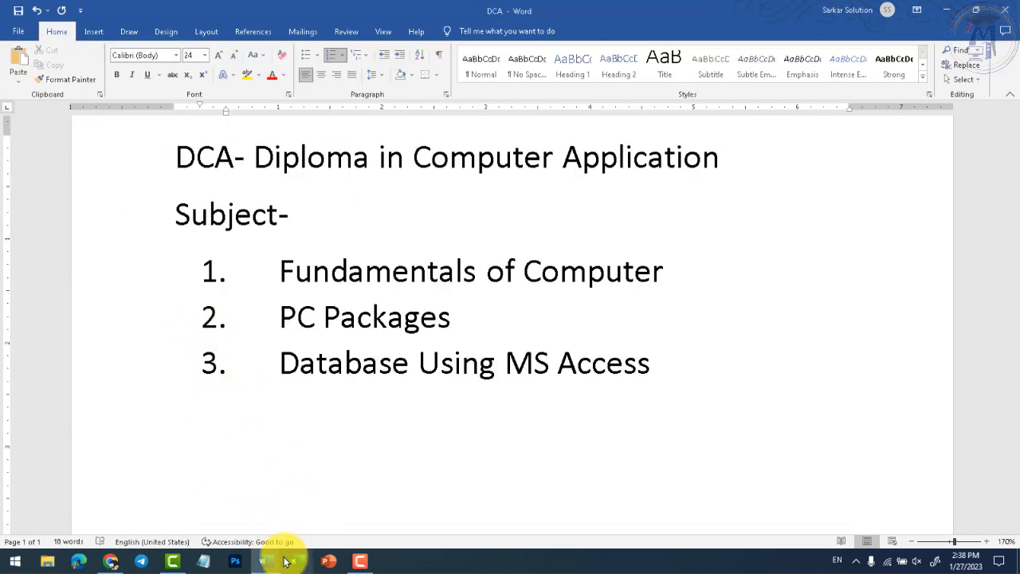
{"action": "mouse_move", "coordinate": [267, 562]}
{"action": "left_click", "coordinate": [194, 499]}
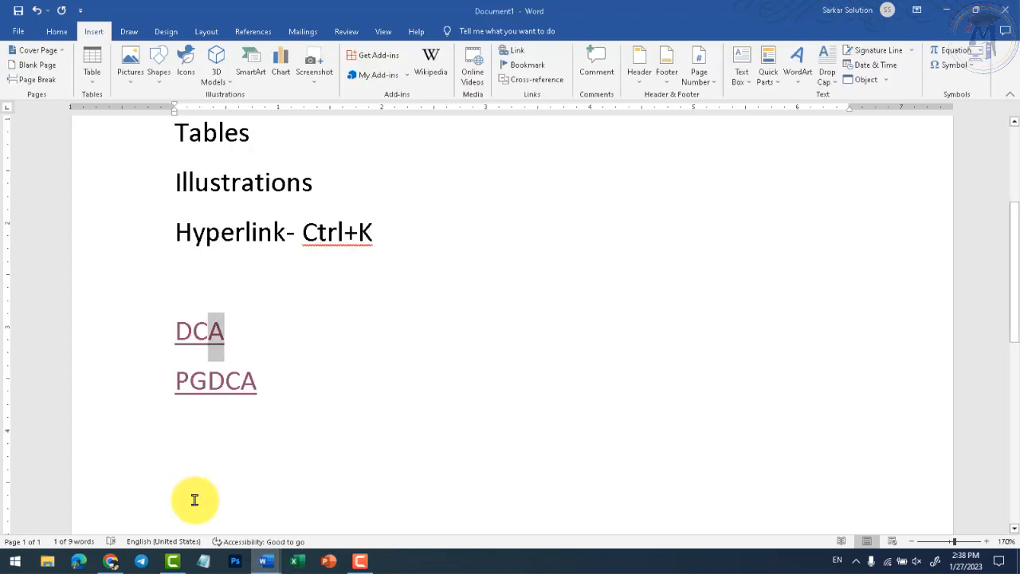
{"action": "left_click", "coordinate": [335, 524]}
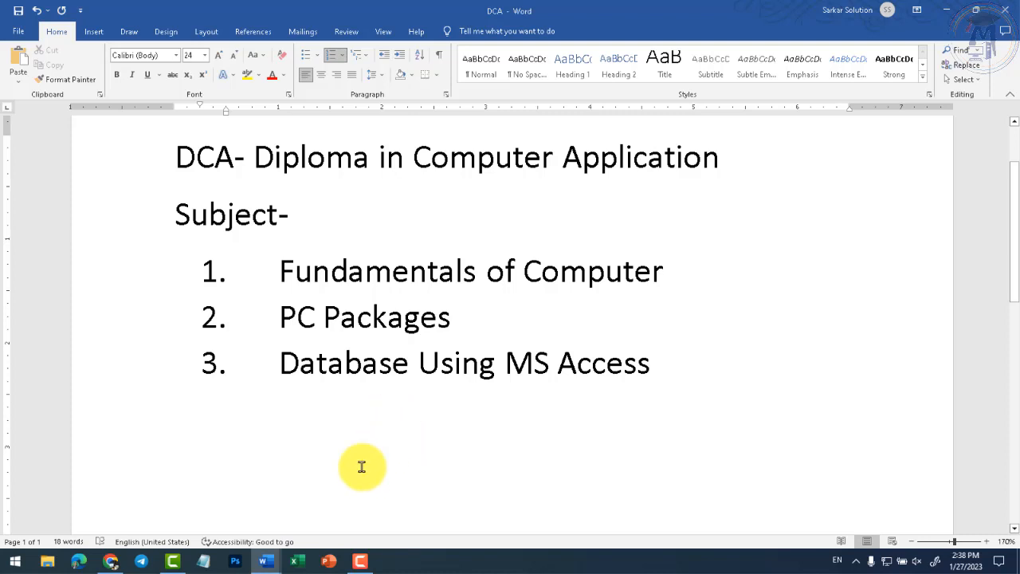
{"action": "left_click", "coordinate": [110, 558]}
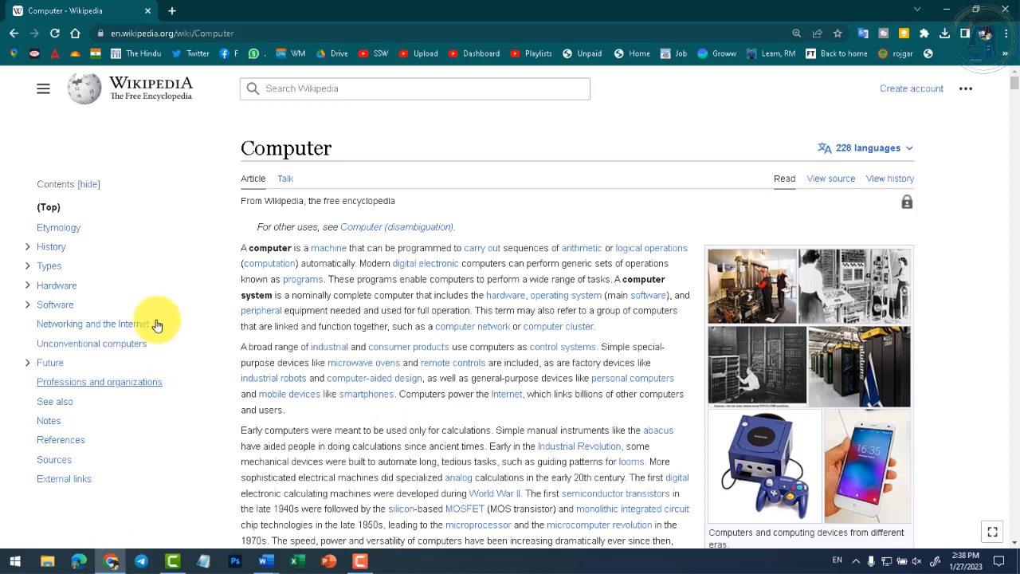
- Return Chrome to the Google results for computer, then bring the DCA document forward in Word
{"action": "left_click", "coordinate": [14, 32]}
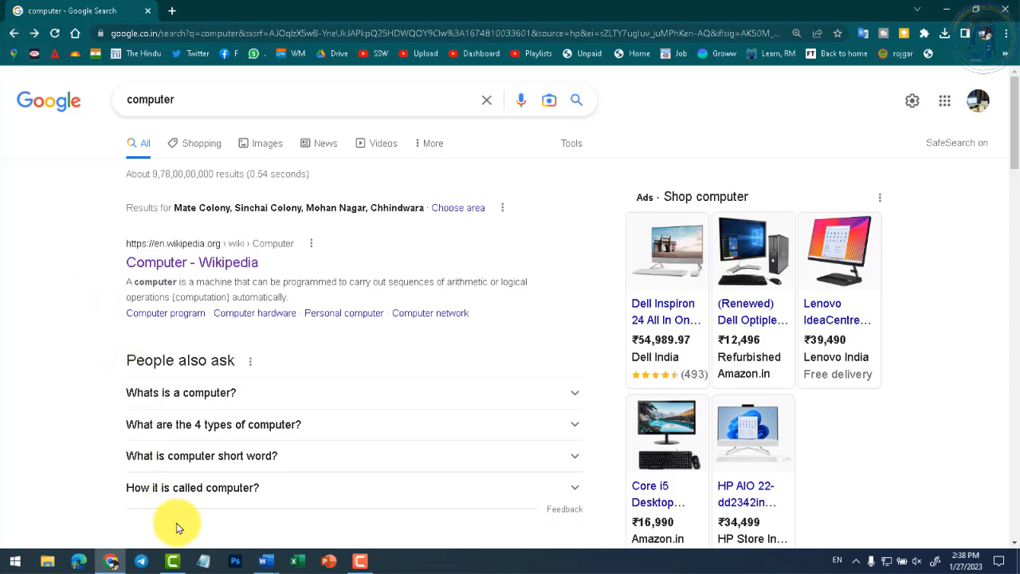
{"action": "mouse_move", "coordinate": [266, 564]}
{"action": "left_click", "coordinate": [337, 526]}
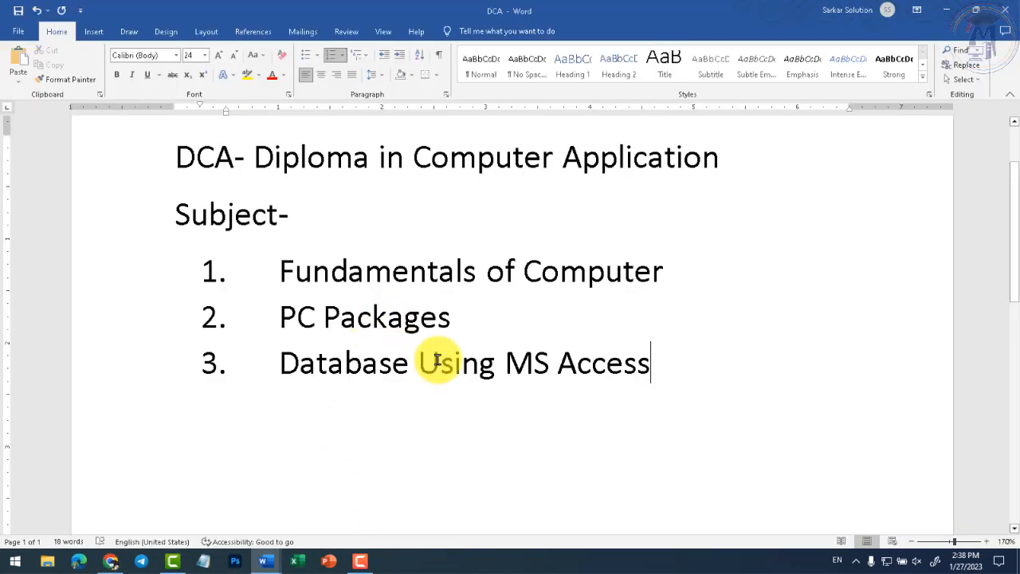
- Add the word Back on a new line after 'Access' in the DCA document
{"action": "left_click", "coordinate": [687, 374]}
{"action": "key", "text": "Return"}
{"action": "key", "text": "Return"}
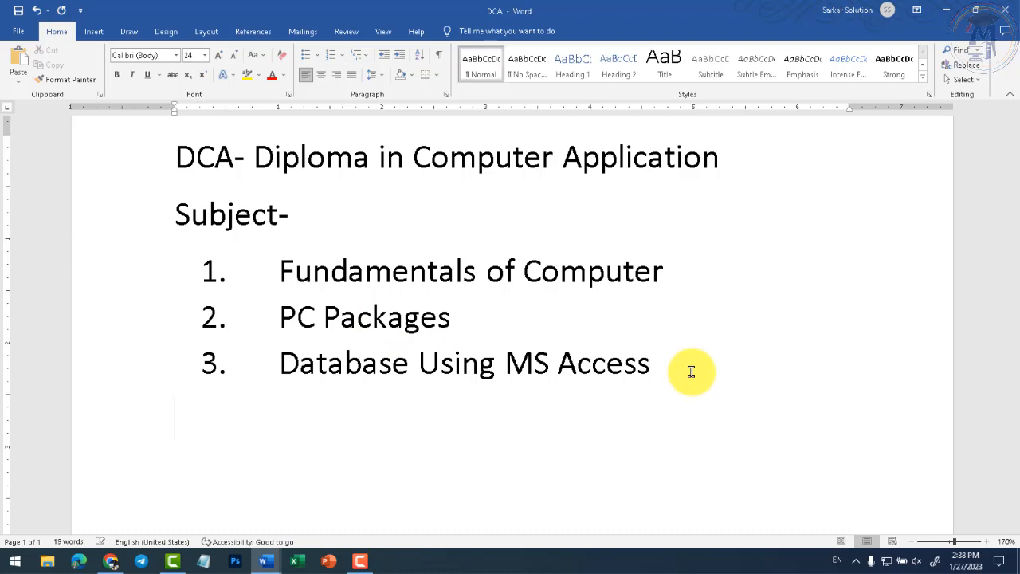
{"action": "type", "text": "Back"}
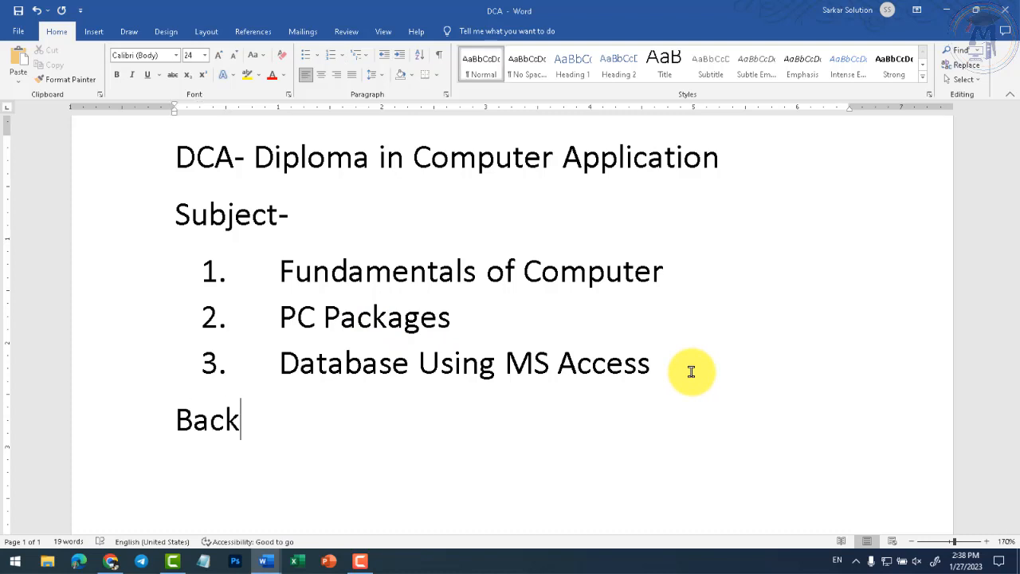
{"action": "key", "text": "BackSpace"}
{"action": "key", "text": "BackSpace"}
{"action": "key", "text": "BackSpace"}
{"action": "key", "text": "BackSpace"}
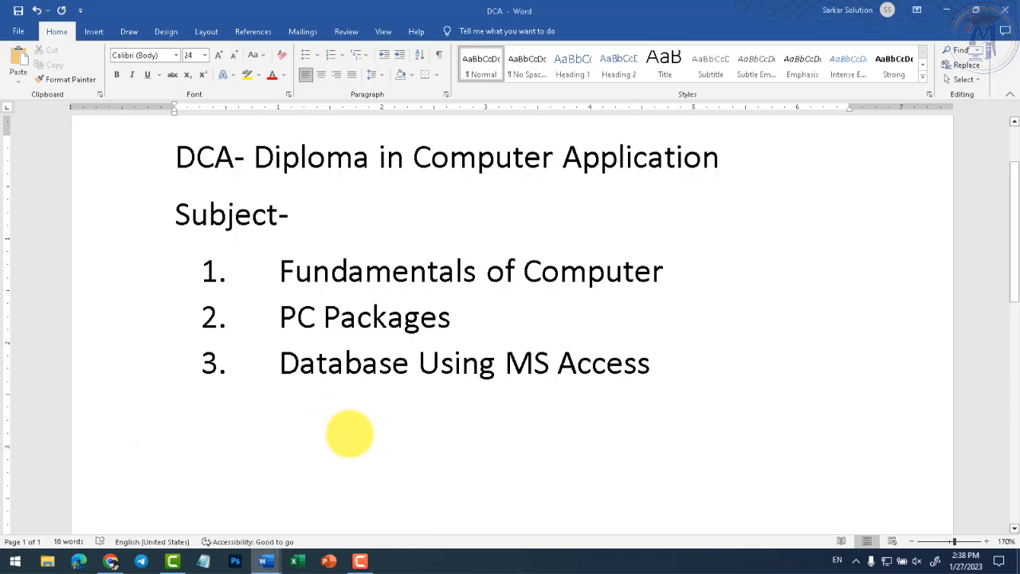
{"action": "type", "text": "Back"}
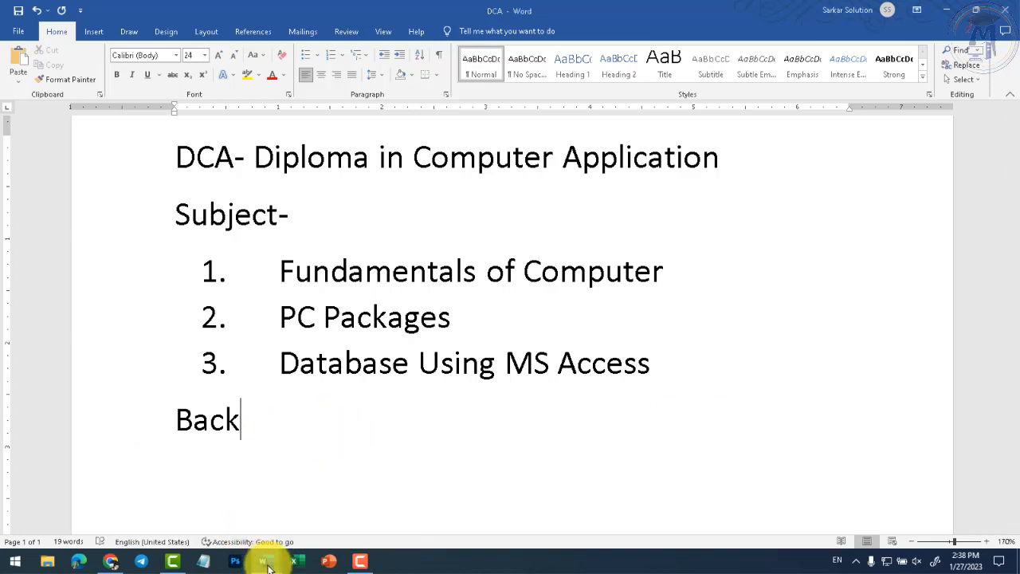
- Switch back to Document1 and scroll up to the DCA and PGDCA links
{"action": "mouse_move", "coordinate": [266, 563]}
{"action": "left_click", "coordinate": [216, 519]}
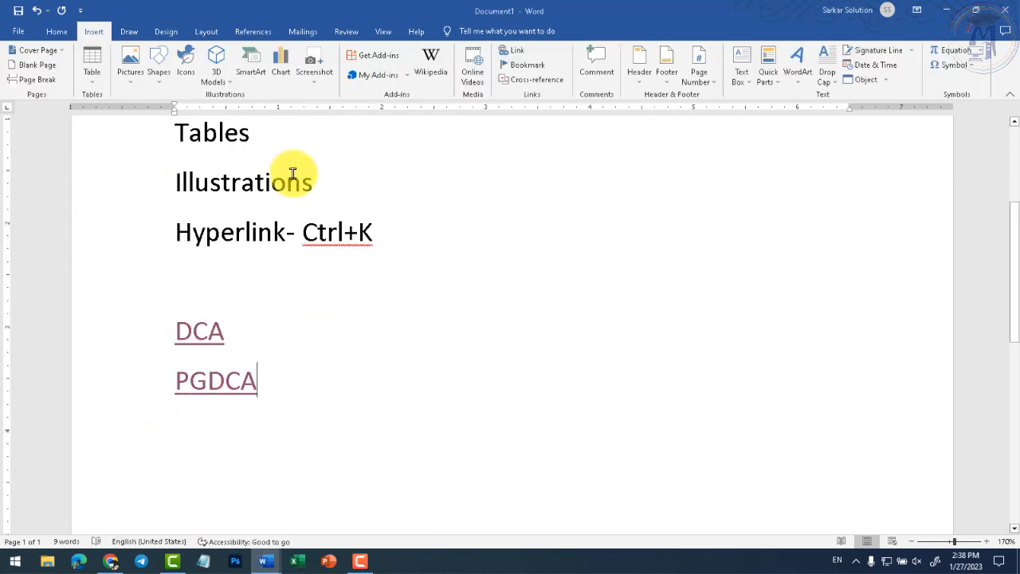
{"action": "scroll", "coordinate": [240, 208], "scroll_direction": "up", "scroll_amount": 2}
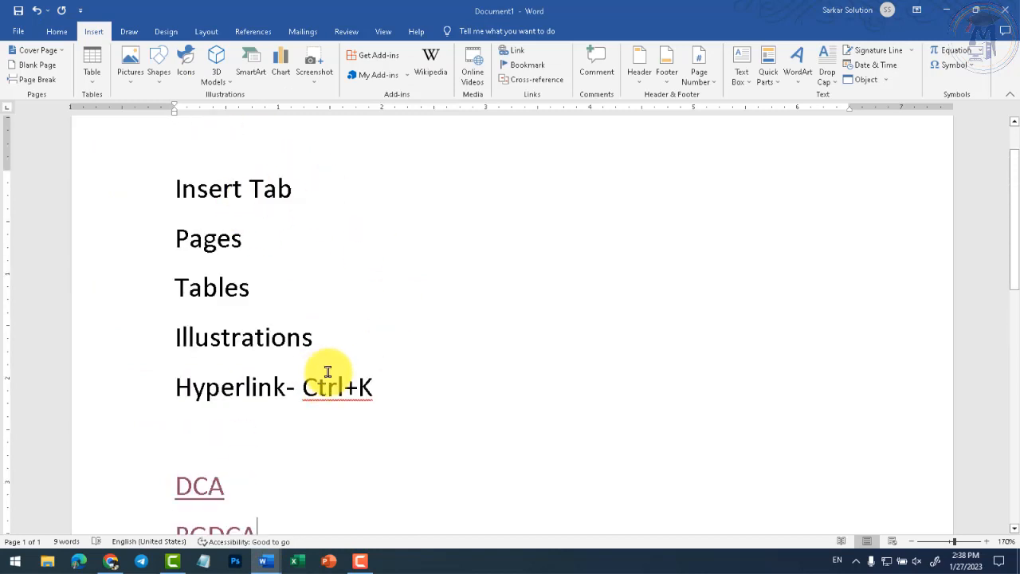
- Save the notes document as 'main' through Save As
{"action": "left_click", "coordinate": [17, 31]}
{"action": "left_click", "coordinate": [50, 169]}
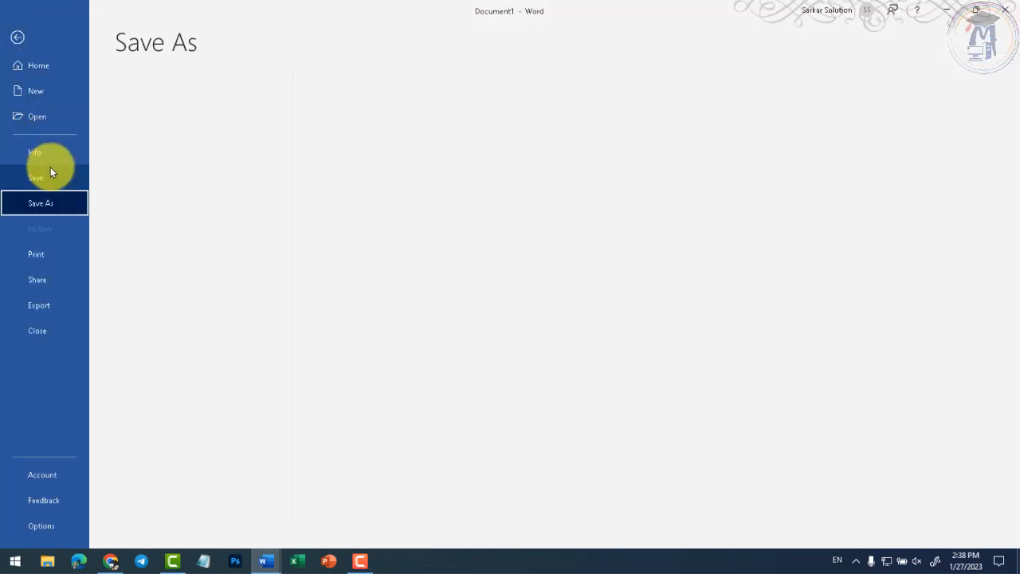
{"action": "left_click", "coordinate": [154, 247]}
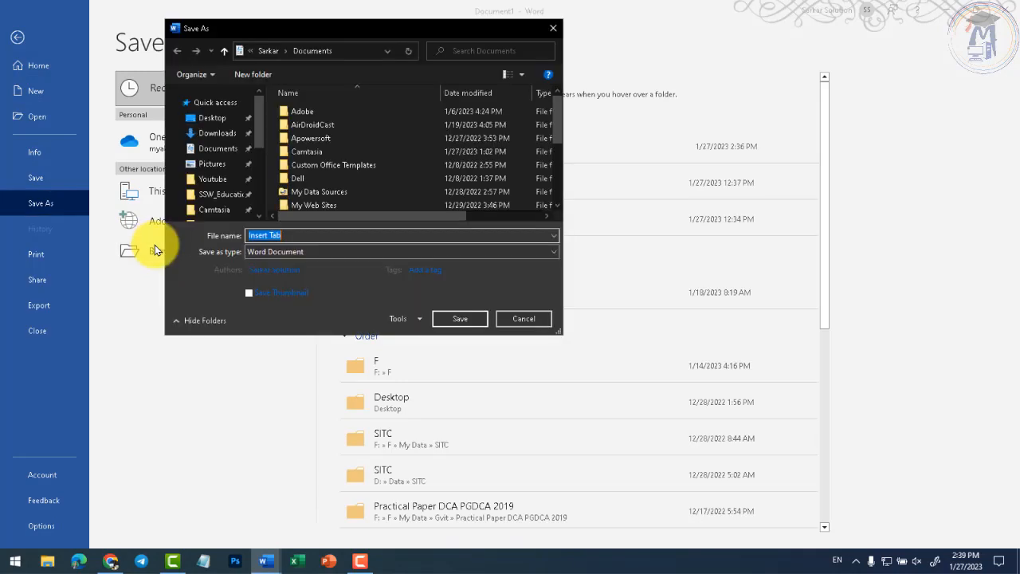
{"action": "type", "text": "main"}
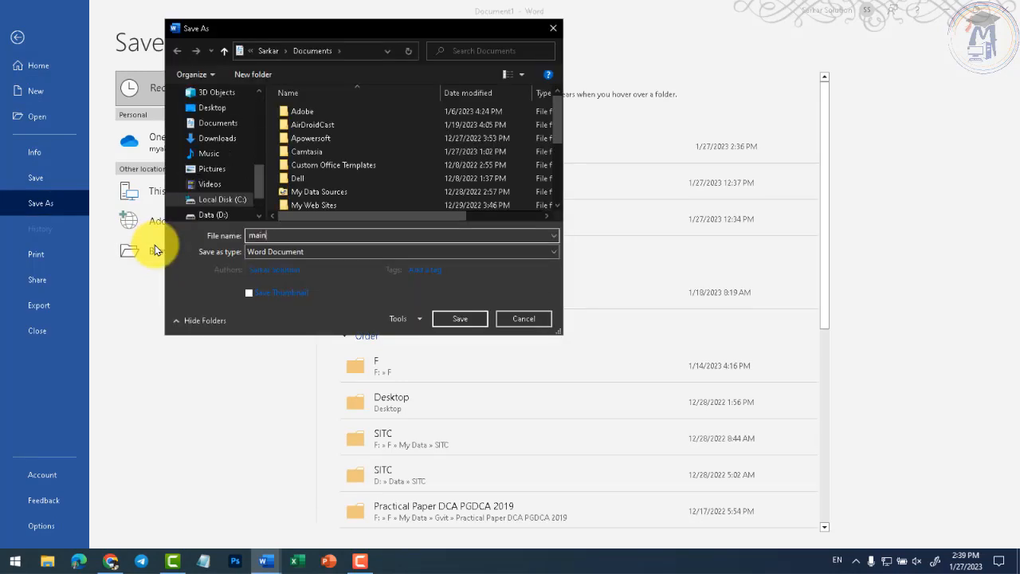
{"action": "left_click", "coordinate": [455, 318]}
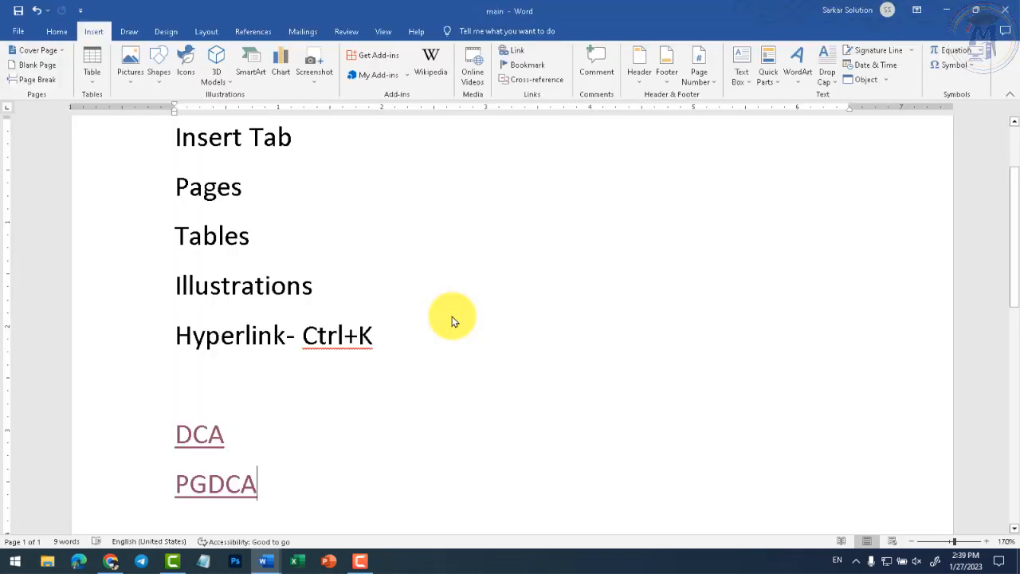
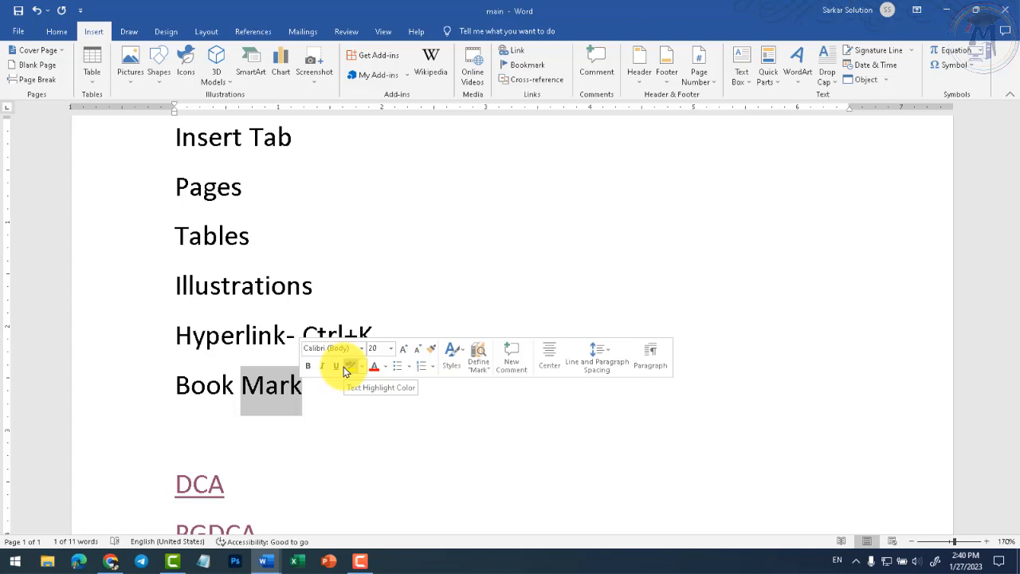
- Clear the selection on the word Mark
{"action": "left_click", "coordinate": [321, 391]}
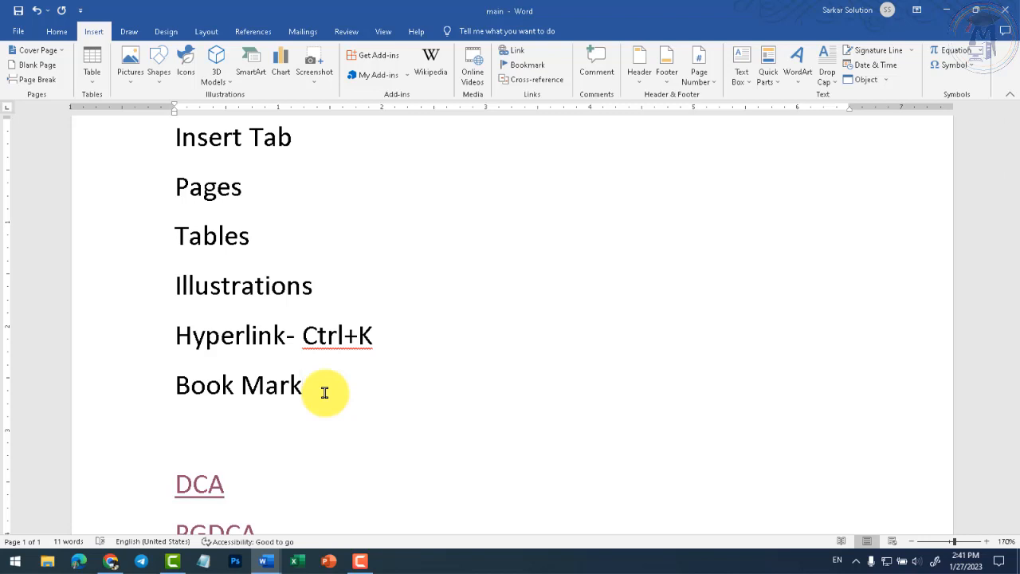
- Generate sample paragraphs below PGDCA with =rand()
{"action": "scroll", "coordinate": [329, 433], "scroll_direction": "down", "scroll_amount": 5}
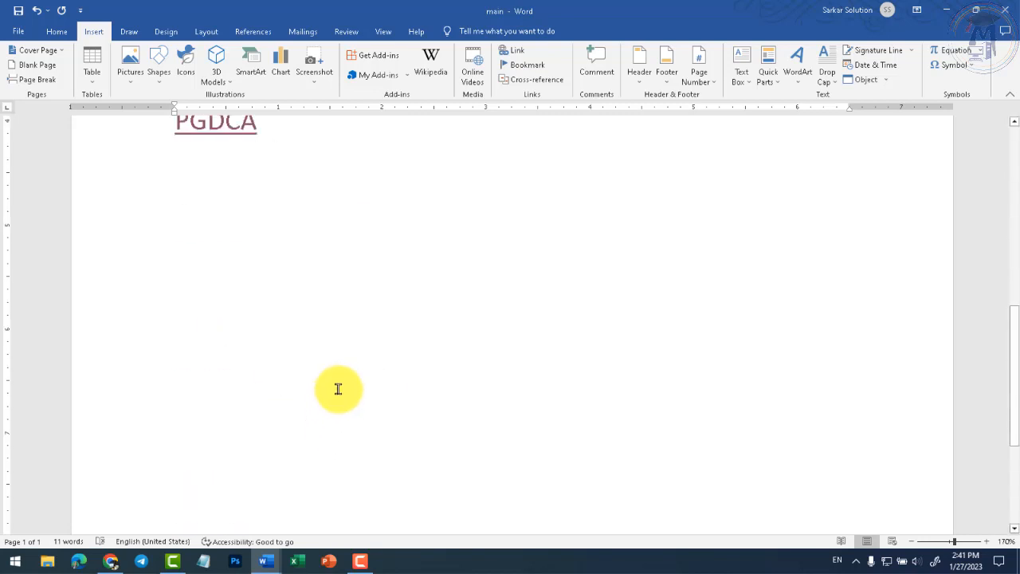
{"action": "left_click", "coordinate": [370, 298]}
{"action": "type", "text": "=rand()"}
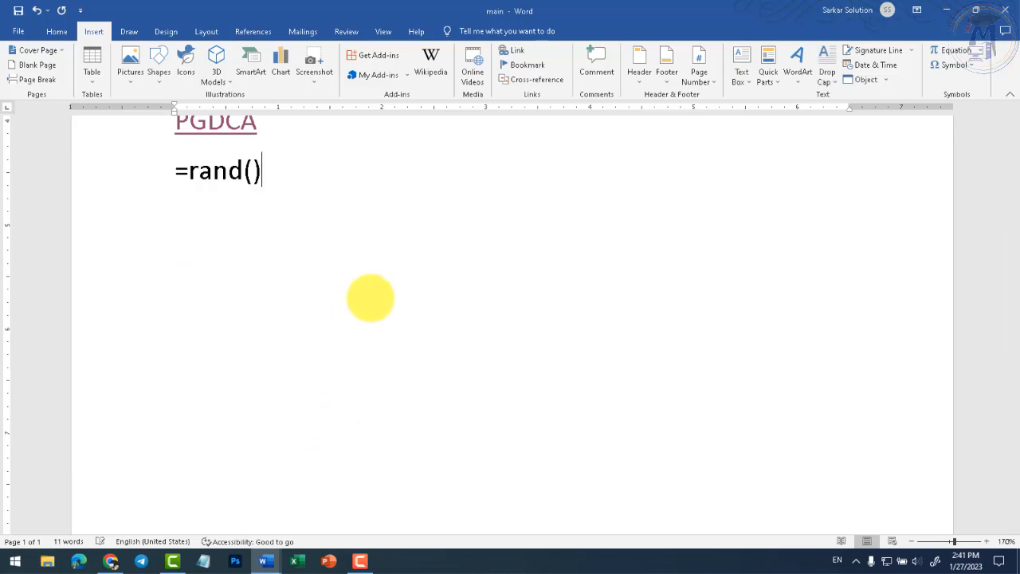
{"action": "key", "text": "Return"}
{"action": "scroll", "coordinate": [334, 296], "scroll_direction": "up", "scroll_amount": 8}
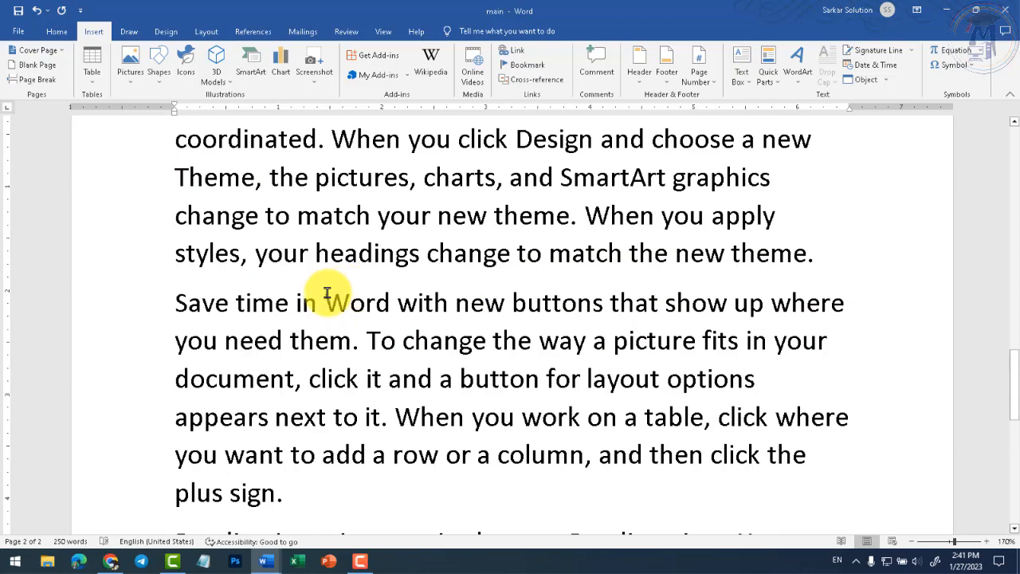
{"action": "scroll", "coordinate": [296, 335], "scroll_direction": "down", "scroll_amount": 5}
{"action": "scroll", "coordinate": [295, 335], "scroll_direction": "down", "scroll_amount": 9, "text": "ctrl"}
{"action": "scroll", "coordinate": [341, 364], "scroll_direction": "up", "scroll_amount": 6}
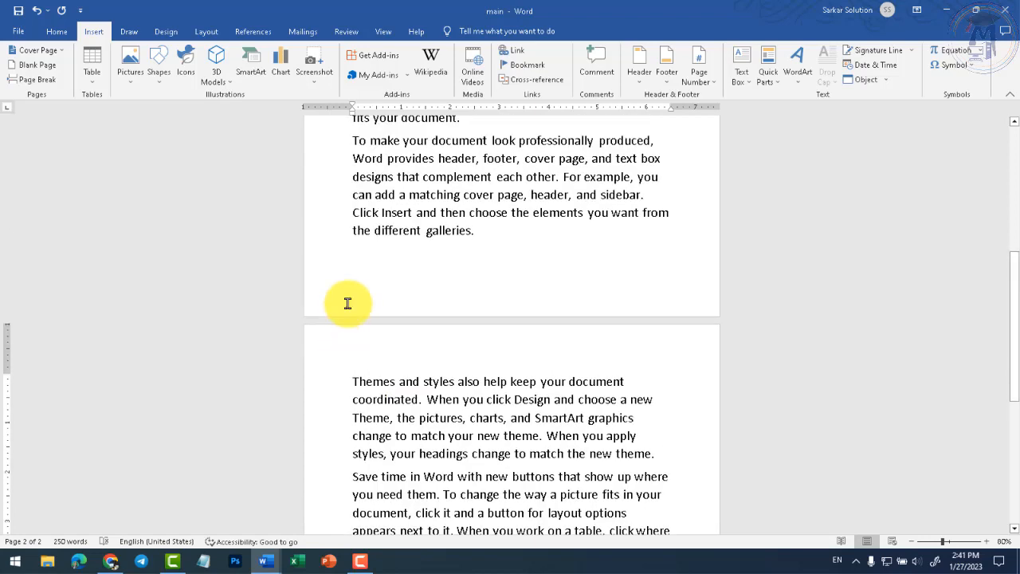
- Select the sample paragraphs and paste copies after 'another device.' on a new line
{"action": "left_click_drag", "start_coordinate": [353, 206], "coordinate": [422, 392]}
{"action": "scroll", "coordinate": [455, 376], "scroll_direction": "down", "scroll_amount": 6}
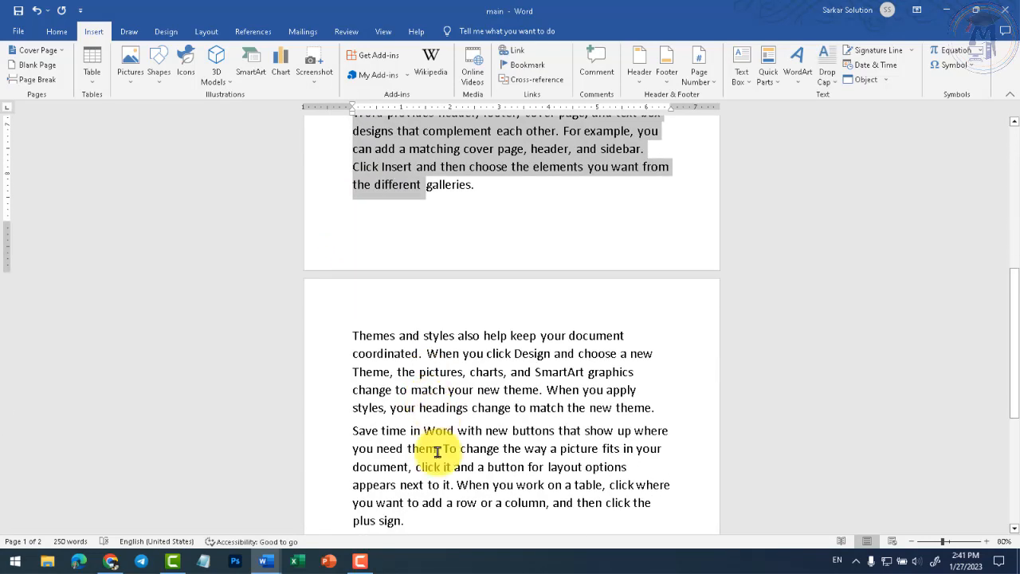
{"action": "scroll", "coordinate": [441, 462], "scroll_direction": "down", "scroll_amount": 2}
{"action": "left_click", "coordinate": [453, 433], "text": "shift"}
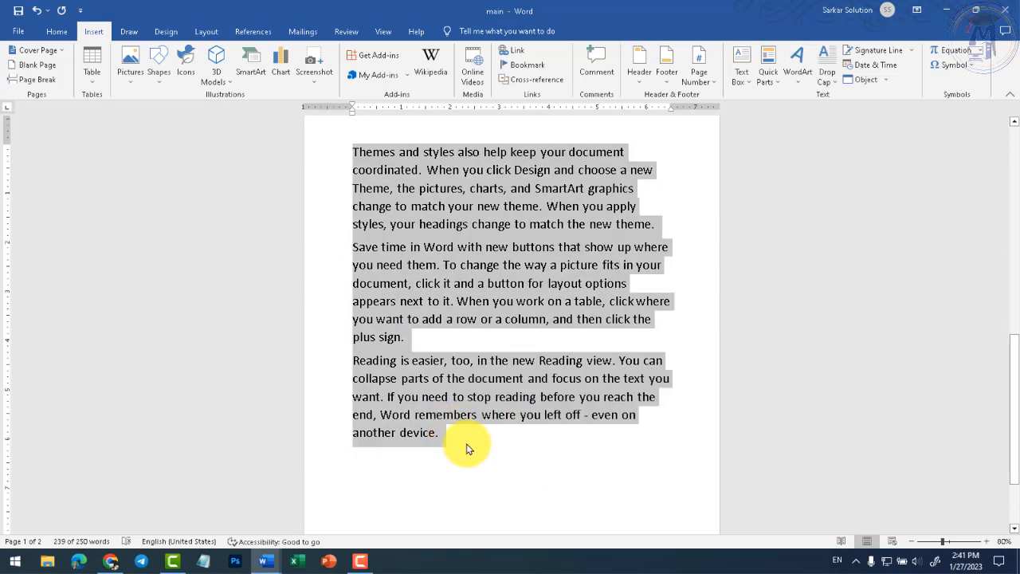
{"action": "left_click", "coordinate": [469, 443]}
{"action": "key", "text": "Return"}
{"action": "key", "text": "ctrl+v"}
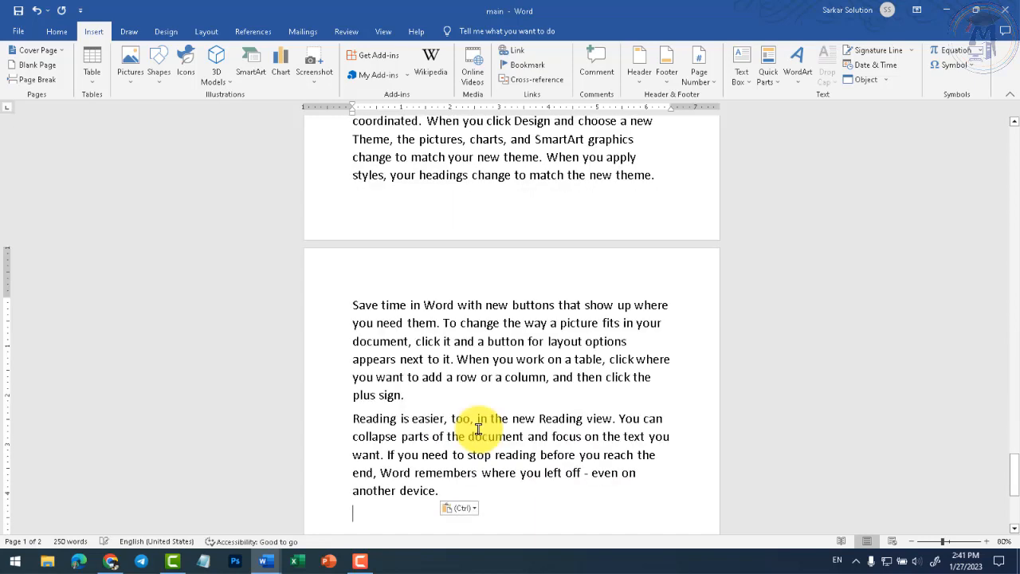
- Add a blank line beneath the final 'Reading is easier…' paragraph on page 7
{"action": "scroll", "coordinate": [470, 447], "scroll_direction": "up", "scroll_amount": 4}
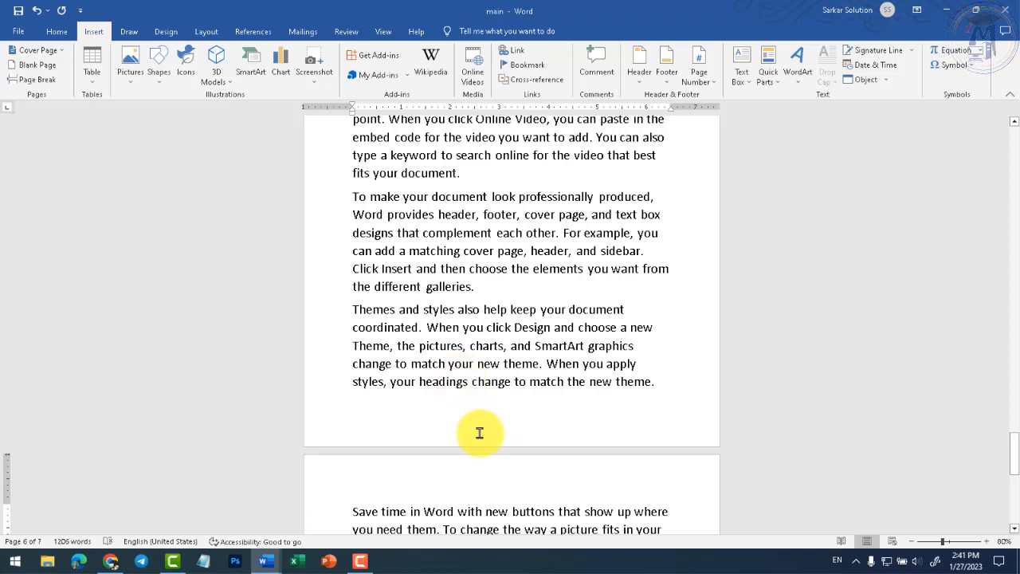
{"action": "scroll", "coordinate": [480, 430], "scroll_direction": "down", "scroll_amount": 5}
{"action": "scroll", "coordinate": [503, 430], "scroll_direction": "down", "scroll_amount": 3}
{"action": "left_click", "coordinate": [436, 256]}
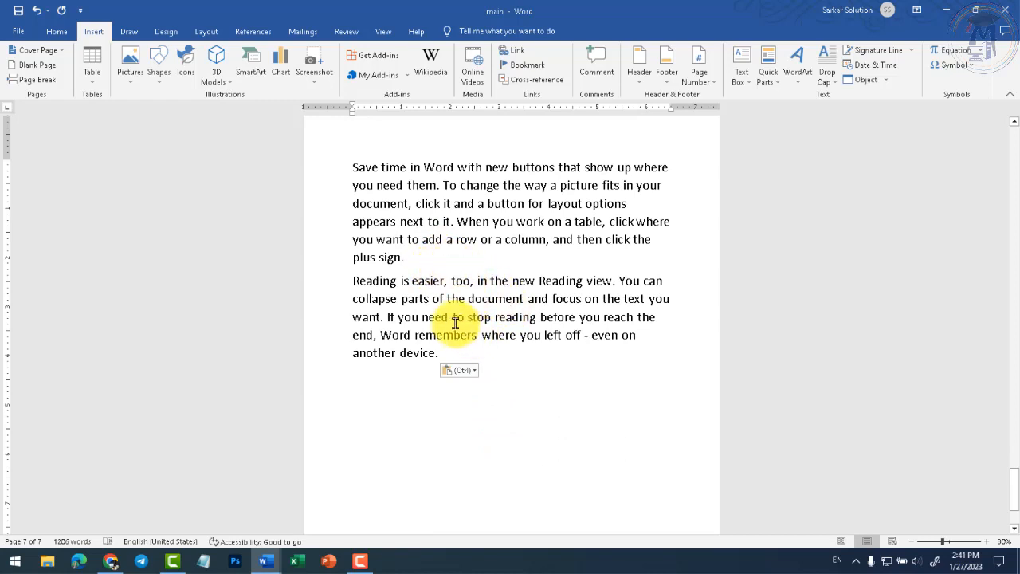
{"action": "scroll", "coordinate": [466, 316], "scroll_direction": "up", "scroll_amount": 2}
{"action": "left_click", "coordinate": [495, 388]}
{"action": "key", "text": "Return"}
{"action": "key", "text": "Return"}
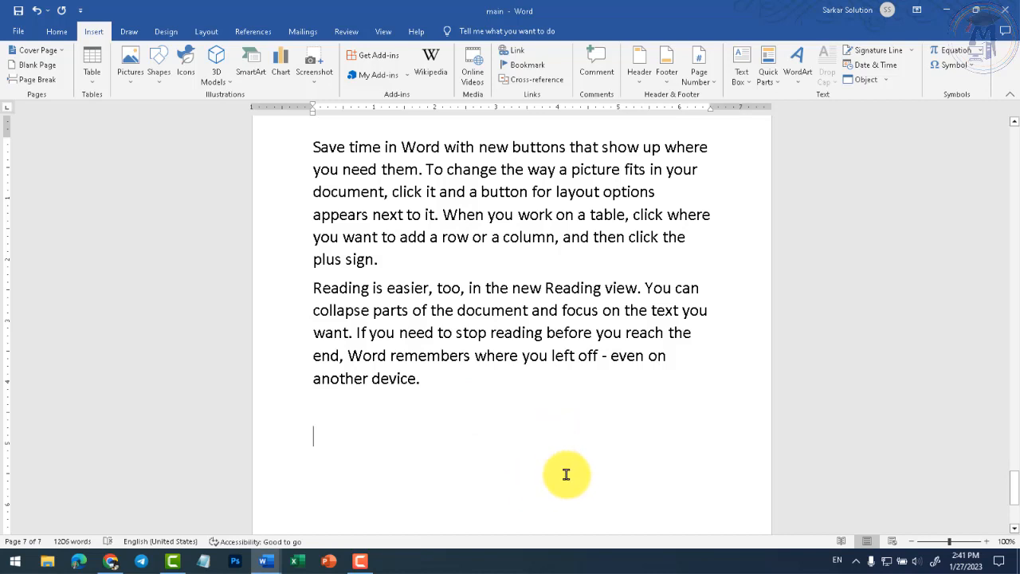
{"action": "left_click", "coordinate": [466, 391]}
{"action": "key", "text": "Return"}
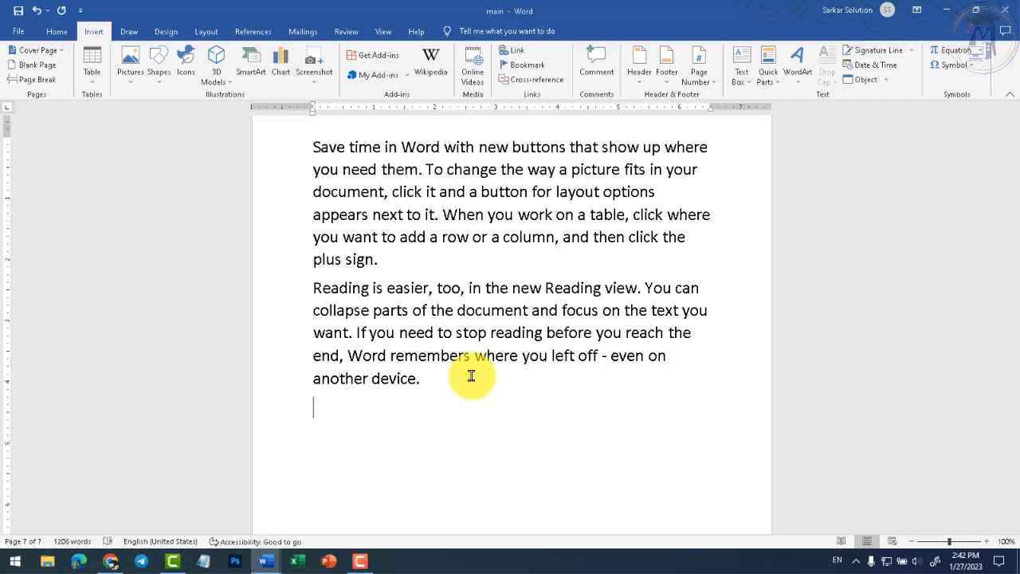
- Scroll through the sample text and place the cursor before the Video paragraph
{"action": "scroll", "coordinate": [473, 375], "scroll_direction": "up", "scroll_amount": 3}
{"action": "scroll", "coordinate": [421, 338], "scroll_direction": "down", "scroll_amount": 8}
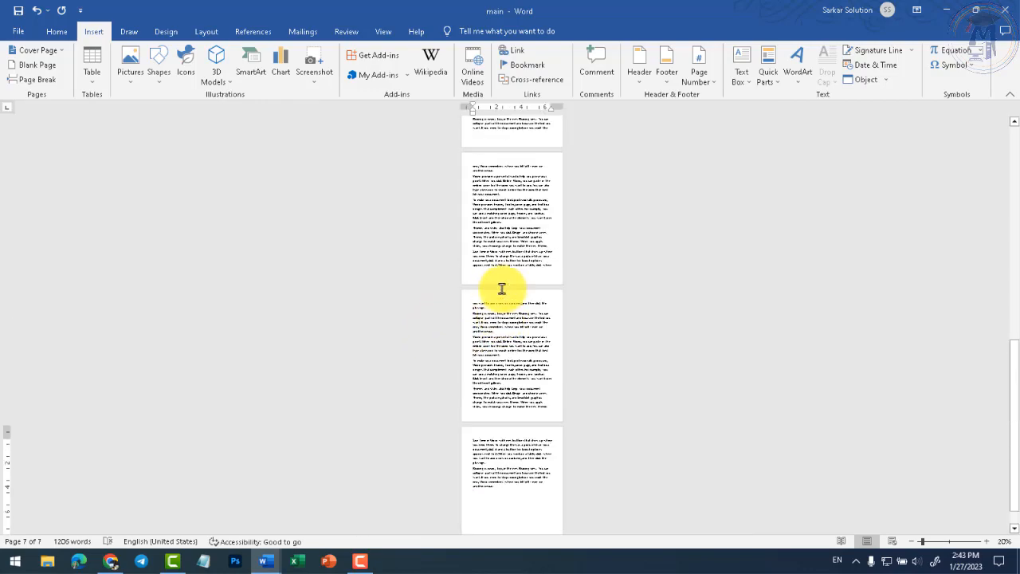
{"action": "scroll", "coordinate": [502, 289], "scroll_direction": "up", "scroll_amount": 7}
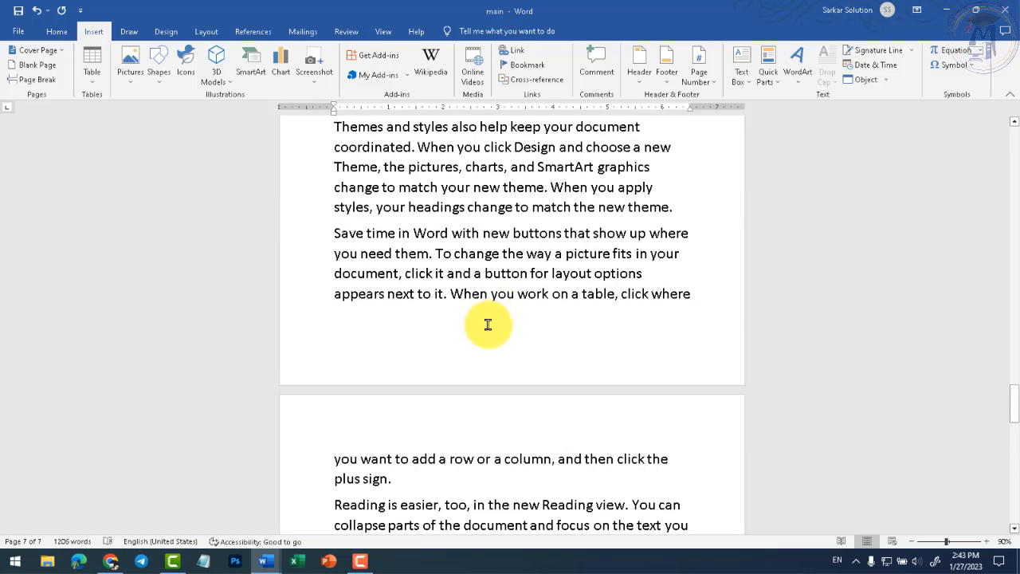
{"action": "scroll", "coordinate": [485, 322], "scroll_direction": "up", "scroll_amount": 3}
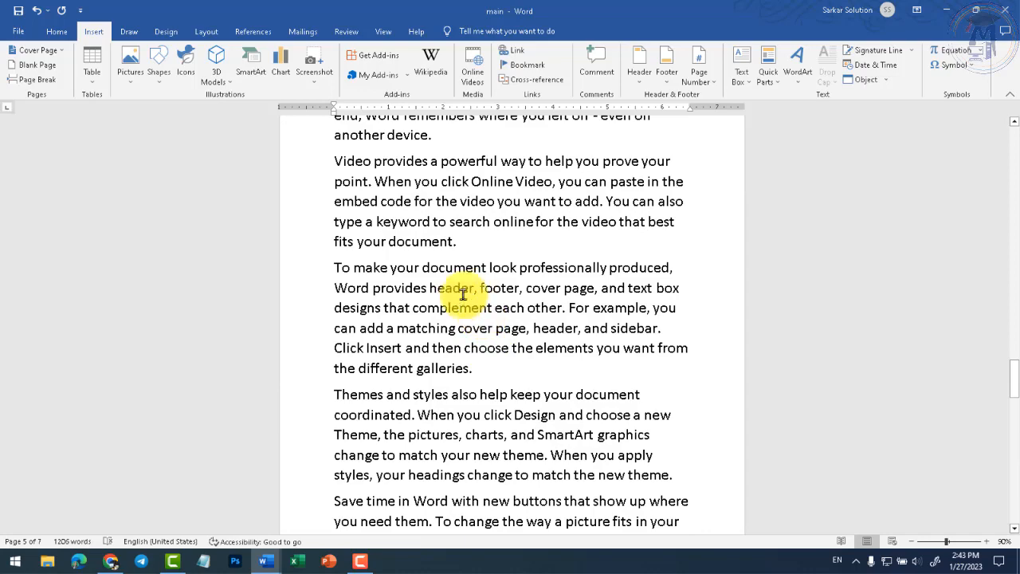
{"action": "scroll", "coordinate": [457, 303], "scroll_direction": "up", "scroll_amount": 5}
{"action": "scroll", "coordinate": [456, 309], "scroll_direction": "up", "scroll_amount": 2}
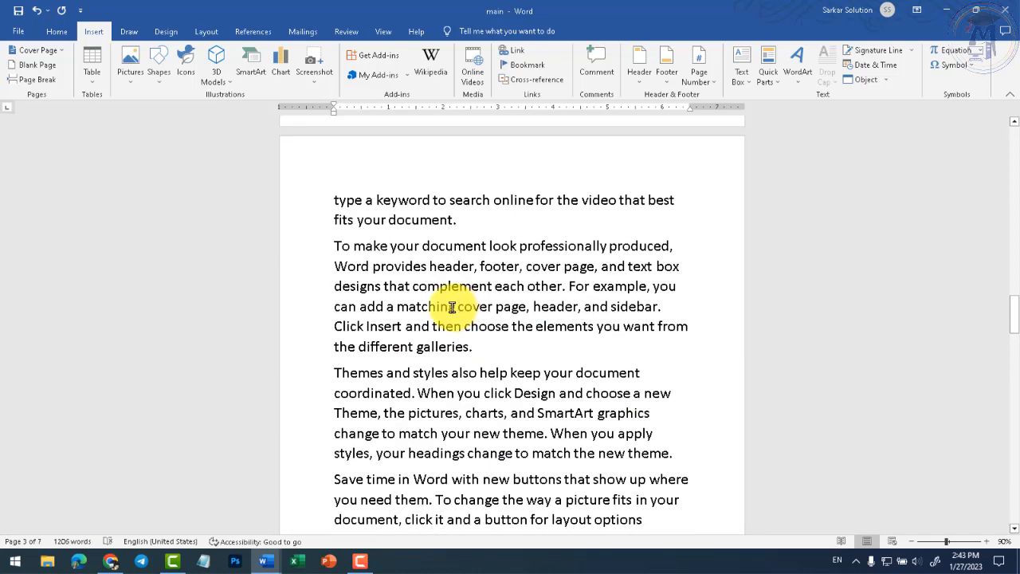
{"action": "scroll", "coordinate": [438, 293], "scroll_direction": "down", "scroll_amount": 3}
{"action": "scroll", "coordinate": [426, 287], "scroll_direction": "up", "scroll_amount": 14}
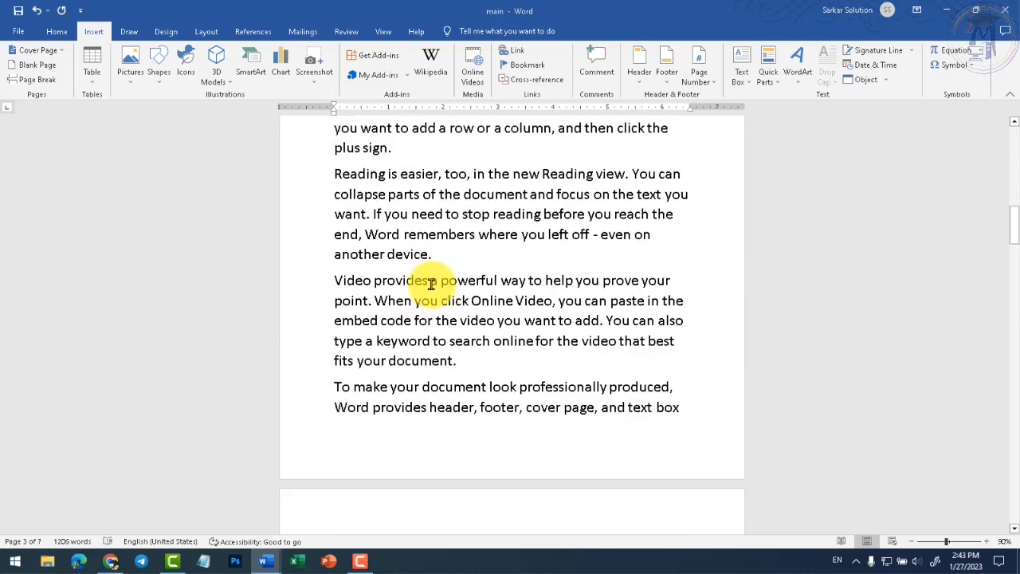
{"action": "scroll", "coordinate": [405, 280], "scroll_direction": "up", "scroll_amount": 2}
{"action": "scroll", "coordinate": [401, 223], "scroll_direction": "down", "scroll_amount": 2}
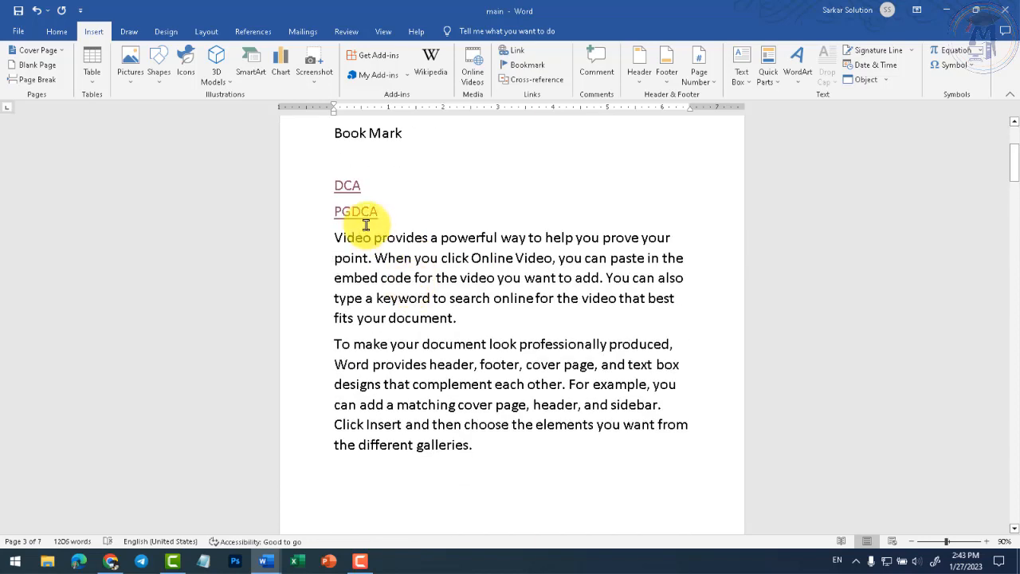
{"action": "left_click", "coordinate": [335, 236]}
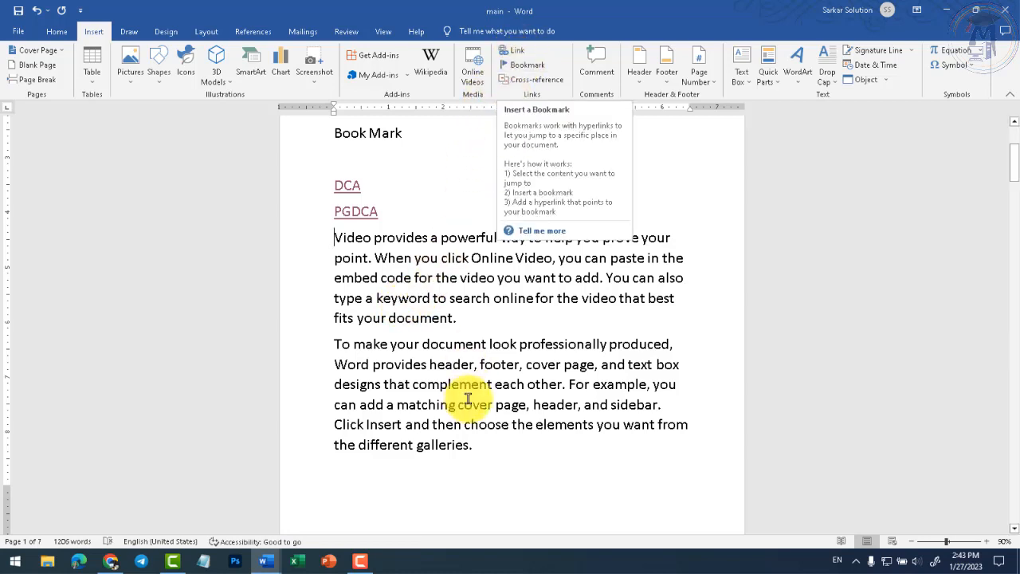
- Move the insertion point to the start of the 'Save time in Word' paragraph for bookmarking
{"action": "scroll", "coordinate": [371, 342], "scroll_direction": "down", "scroll_amount": 15}
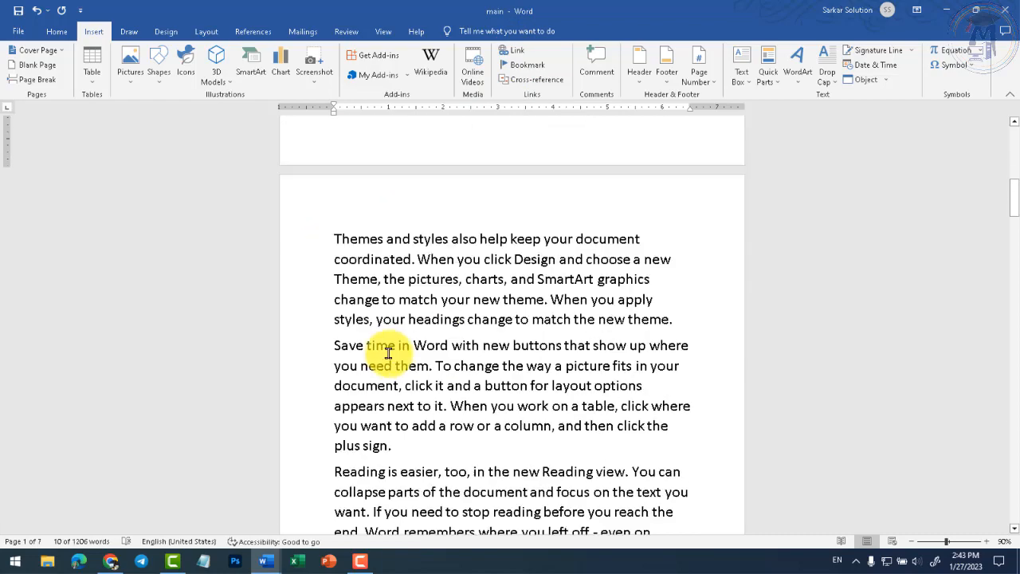
{"action": "scroll", "coordinate": [426, 359], "scroll_direction": "down", "scroll_amount": 10}
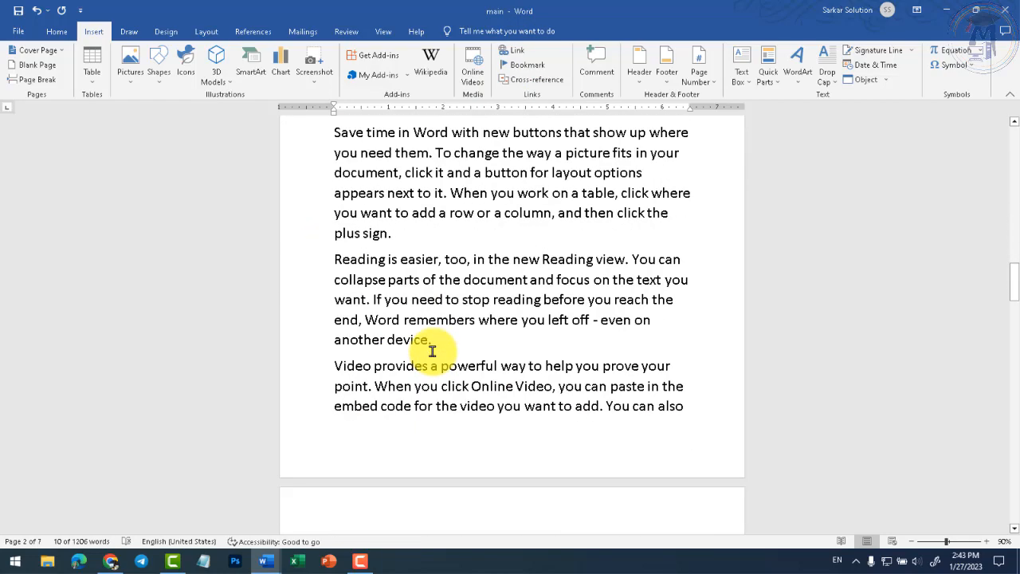
{"action": "scroll", "coordinate": [431, 349], "scroll_direction": "up", "scroll_amount": 2}
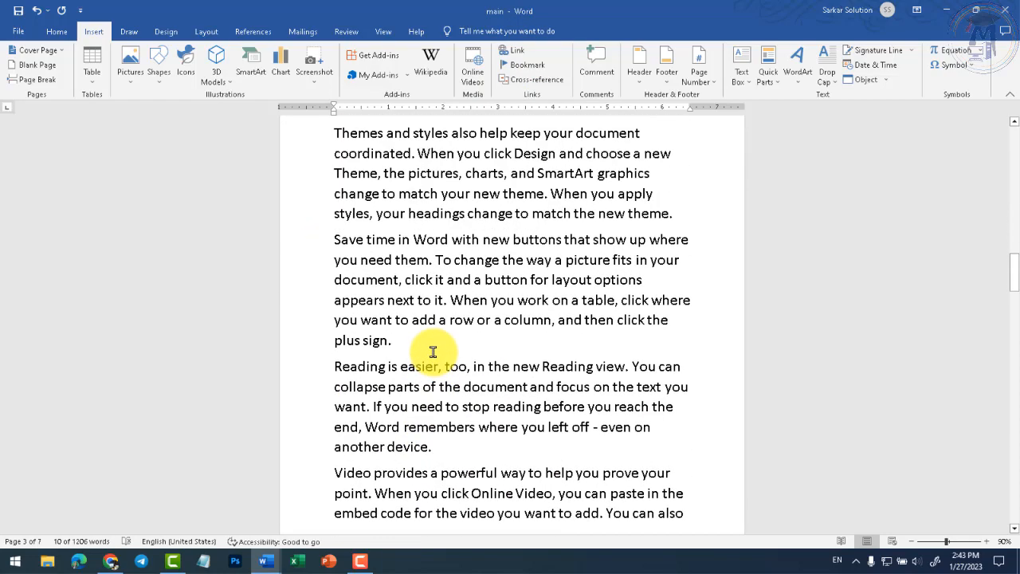
{"action": "left_click", "coordinate": [335, 367]}
{"action": "scroll", "coordinate": [413, 396], "scroll_direction": "up", "scroll_amount": 3}
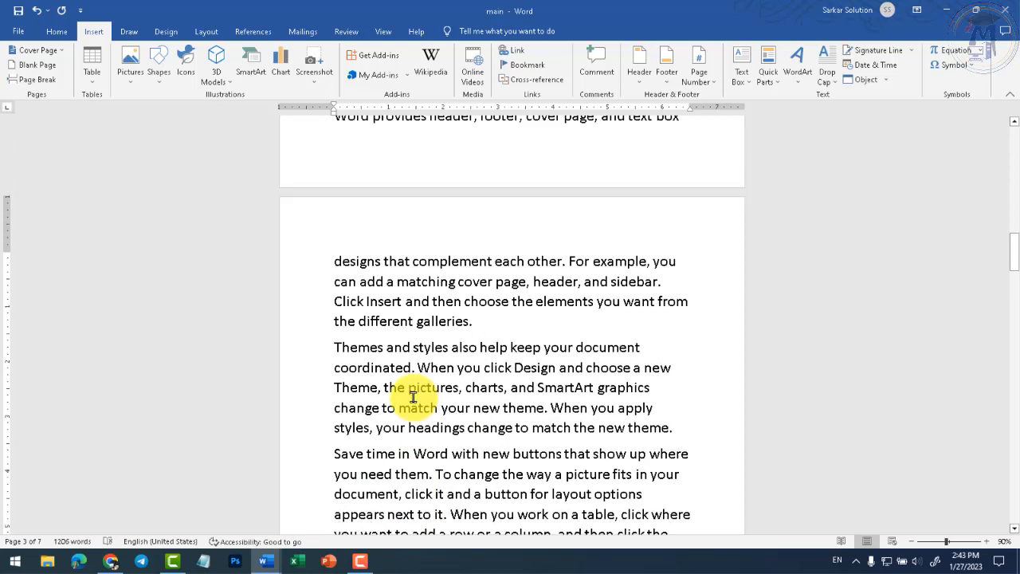
{"action": "left_click", "coordinate": [334, 263]}
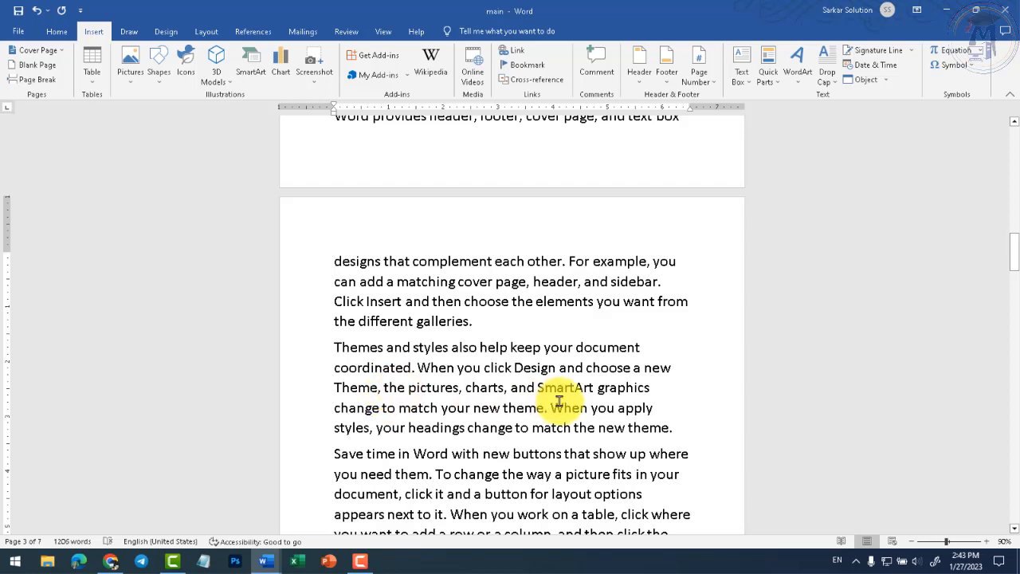
{"action": "scroll", "coordinate": [518, 397], "scroll_direction": "down", "scroll_amount": 3}
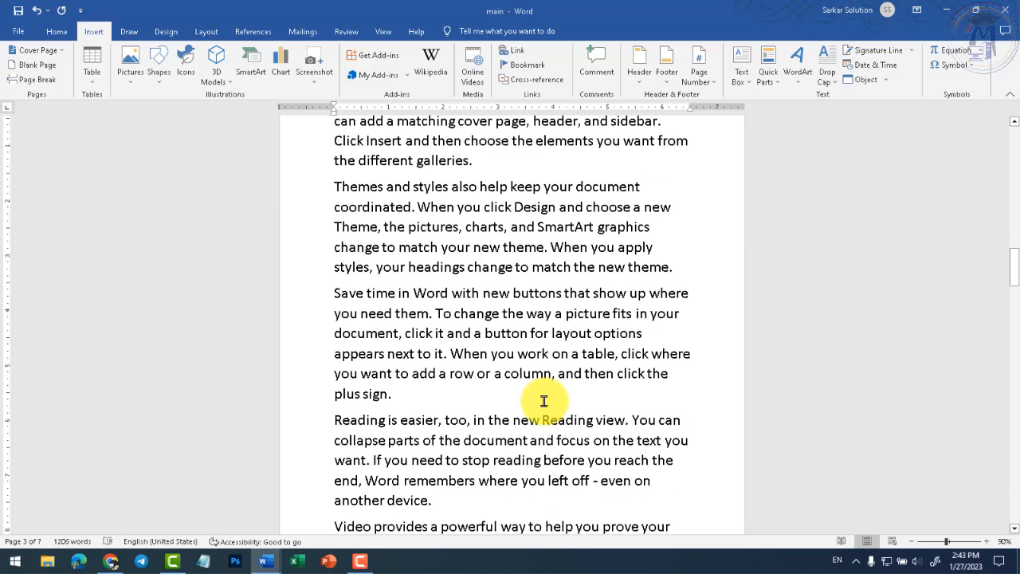
{"action": "left_click", "coordinate": [335, 293]}
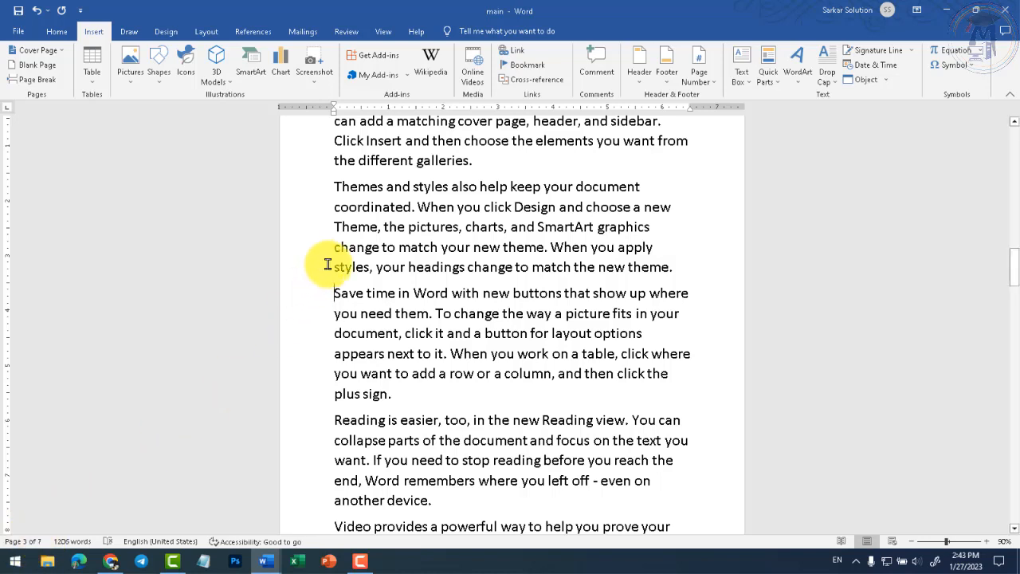
{"action": "scroll", "coordinate": [335, 267], "scroll_direction": "up", "scroll_amount": 1}
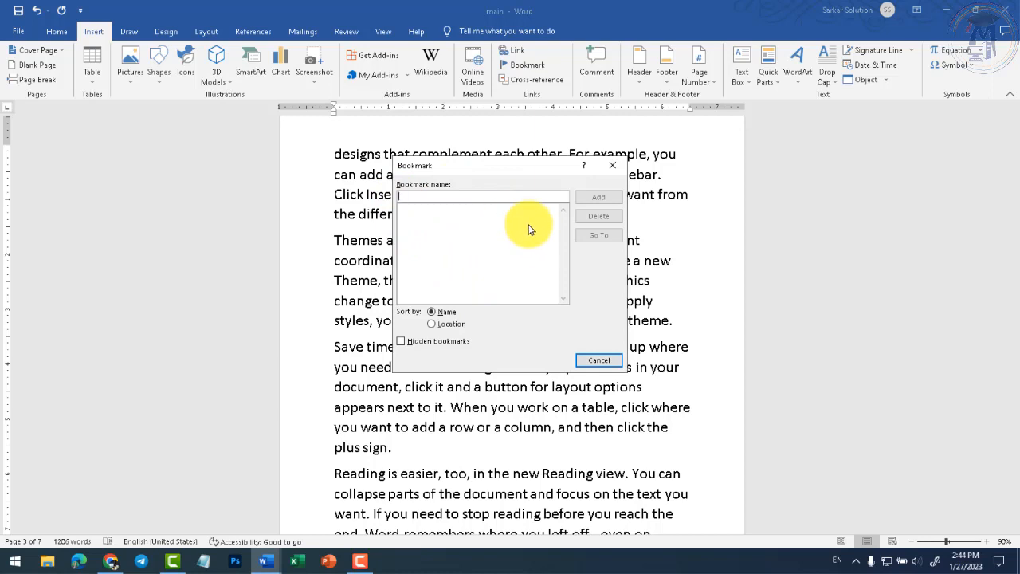
- Add a bookmark named 'Read' and scroll back to the top of page 1
{"action": "type", "text": "Read"}
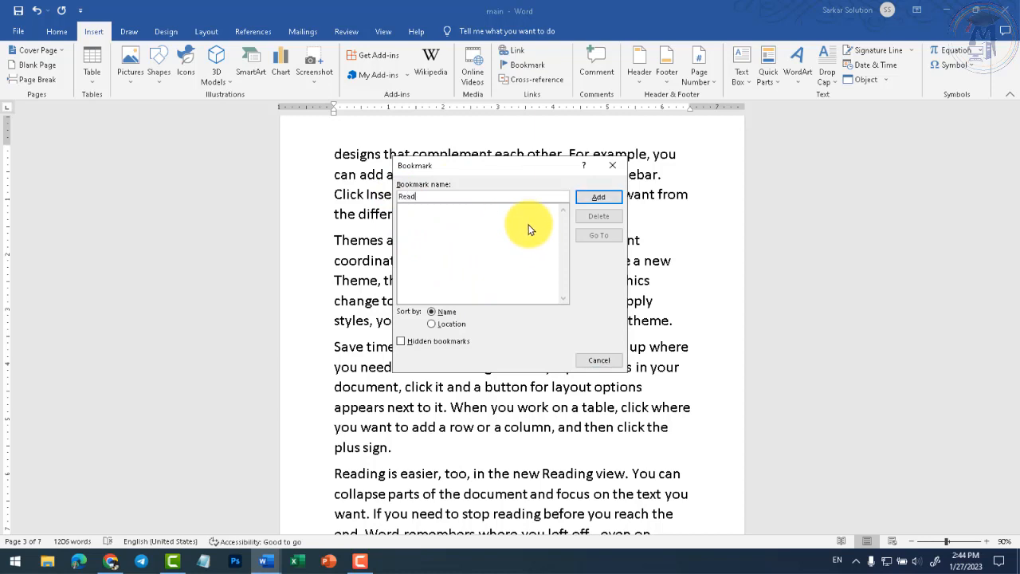
{"action": "left_click", "coordinate": [599, 200]}
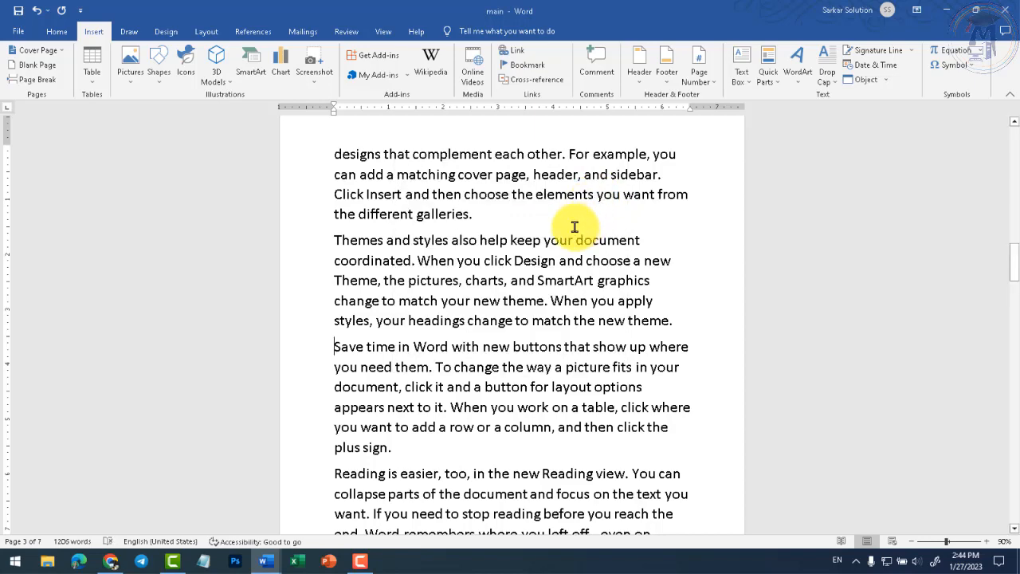
{"action": "left_click_drag", "start_coordinate": [1013, 267], "coordinate": [1011, 148]}
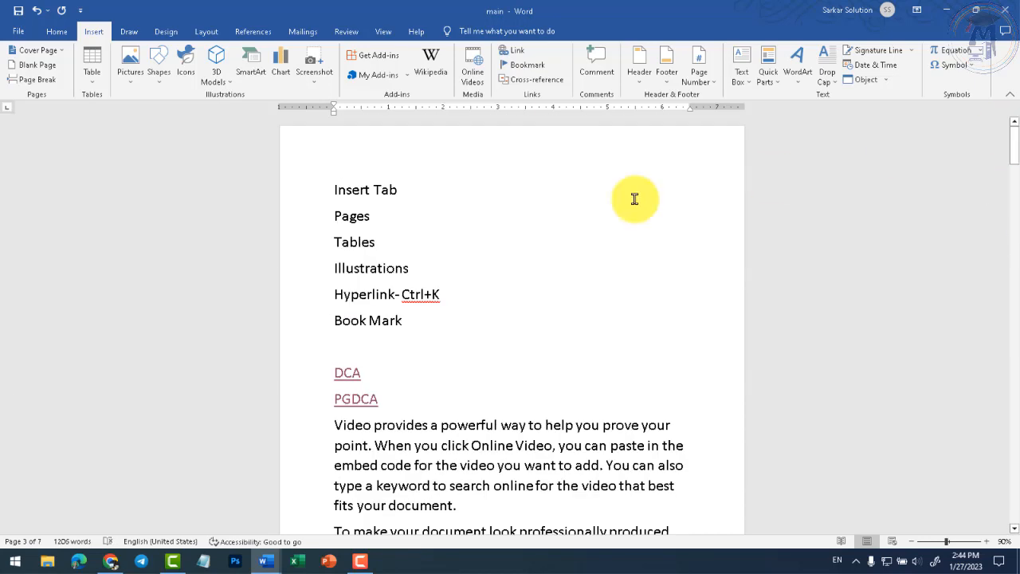
- Follow the DCA link, save and close that document, then relaunch Word and reopen 'main'
{"action": "left_click", "coordinate": [334, 192]}
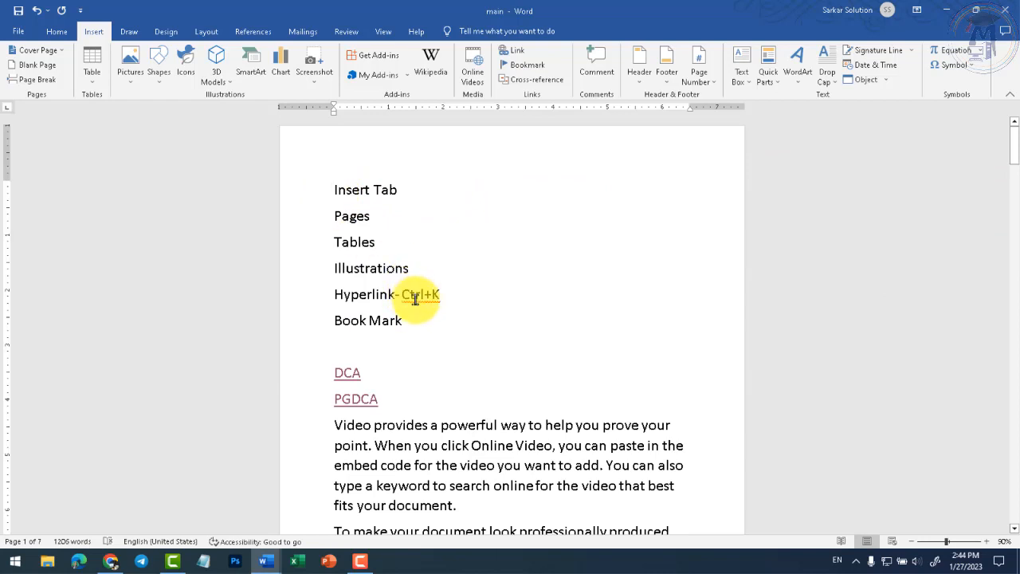
{"action": "left_click", "coordinate": [415, 297], "text": "ctrl"}
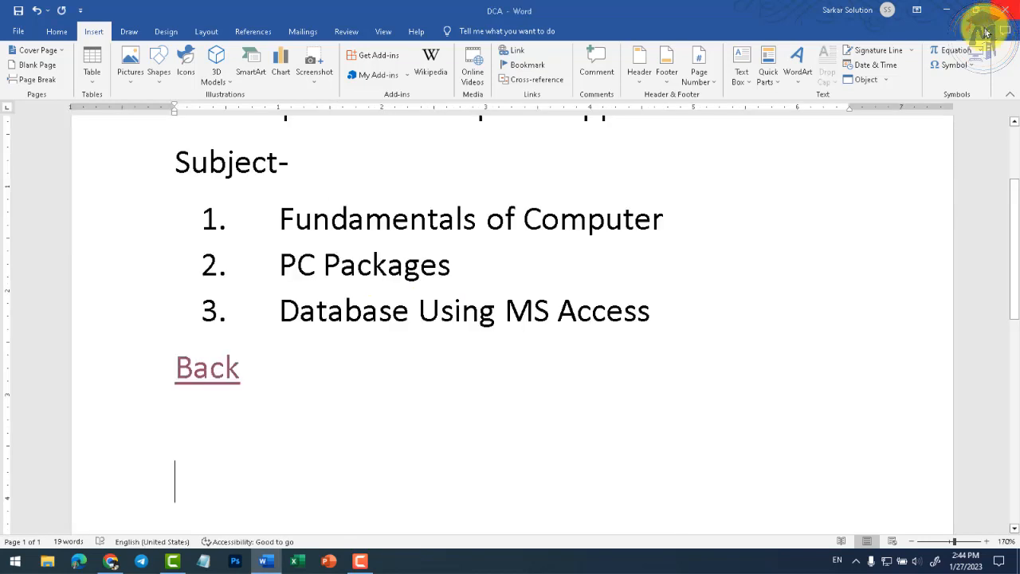
{"action": "left_click", "coordinate": [1005, 10]}
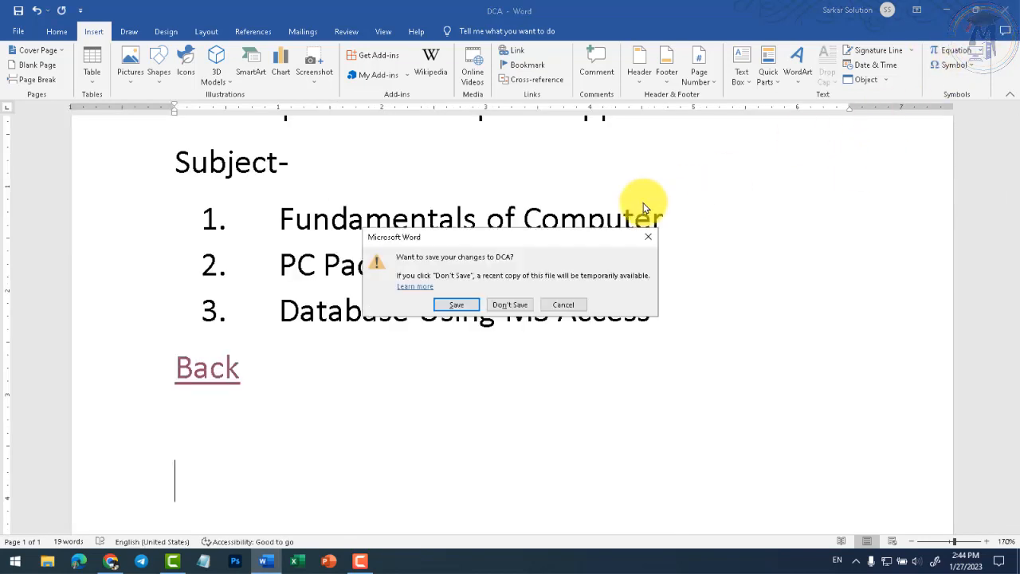
{"action": "left_click", "coordinate": [464, 302]}
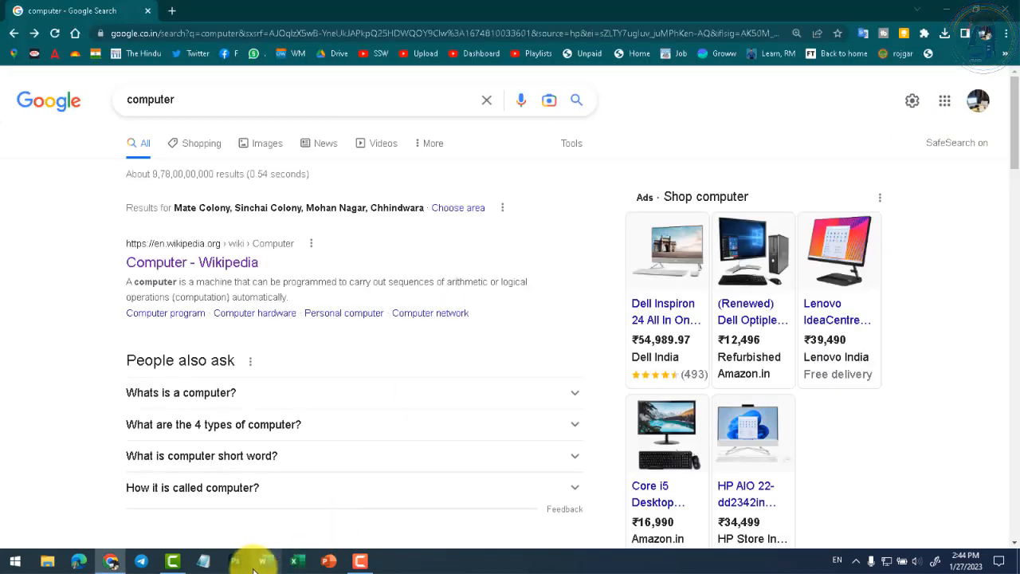
{"action": "left_click", "coordinate": [267, 559]}
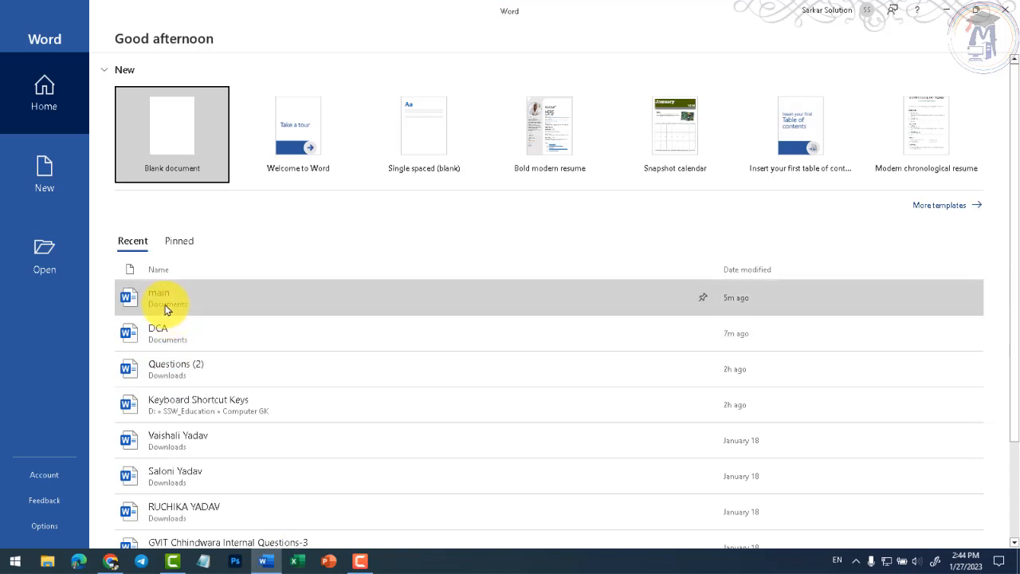
{"action": "left_click", "coordinate": [166, 306]}
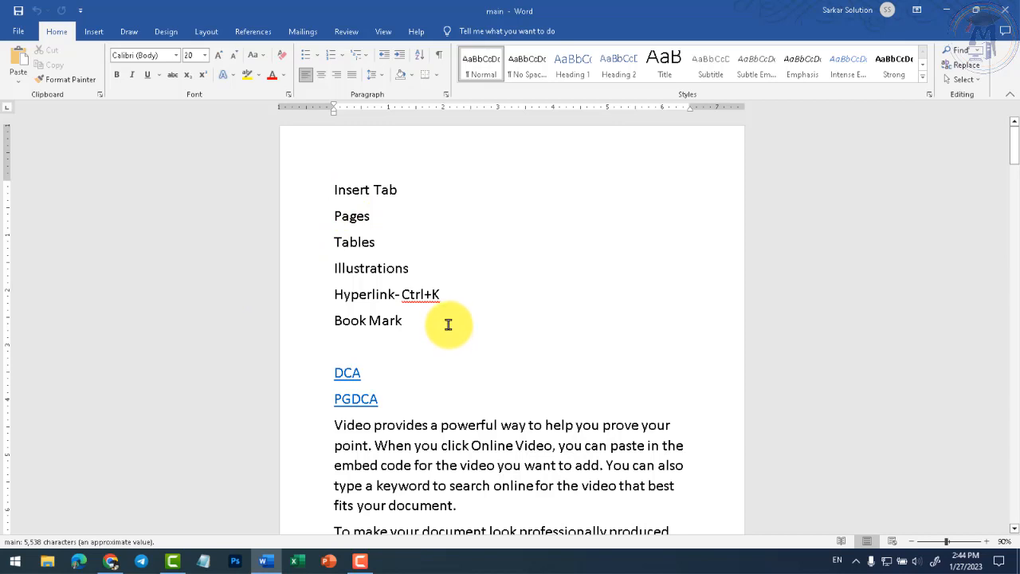
- Jump to the 'Read' bookmark on page 3 using the Bookmark dialog
{"action": "left_click", "coordinate": [92, 32]}
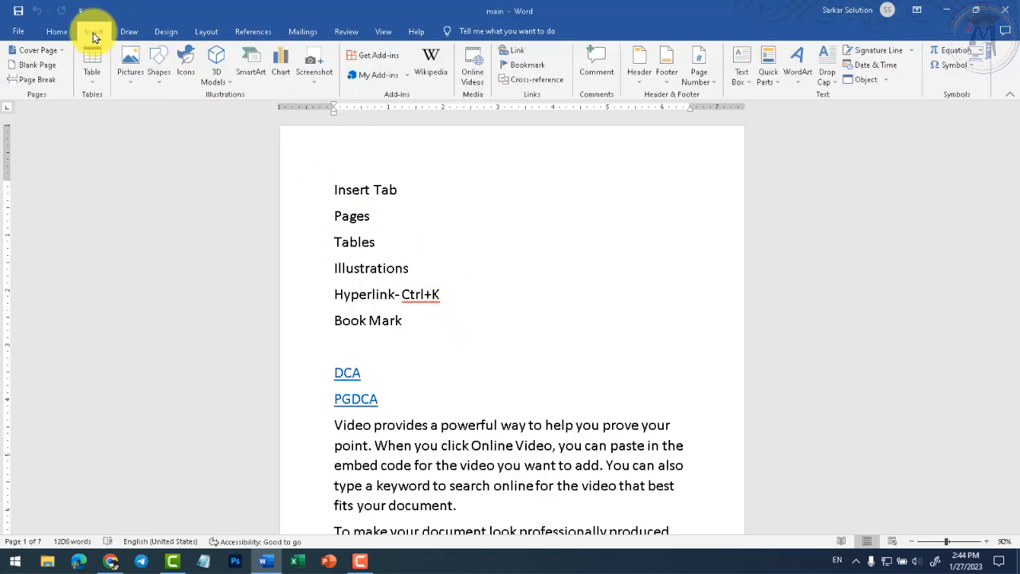
{"action": "left_click", "coordinate": [534, 70]}
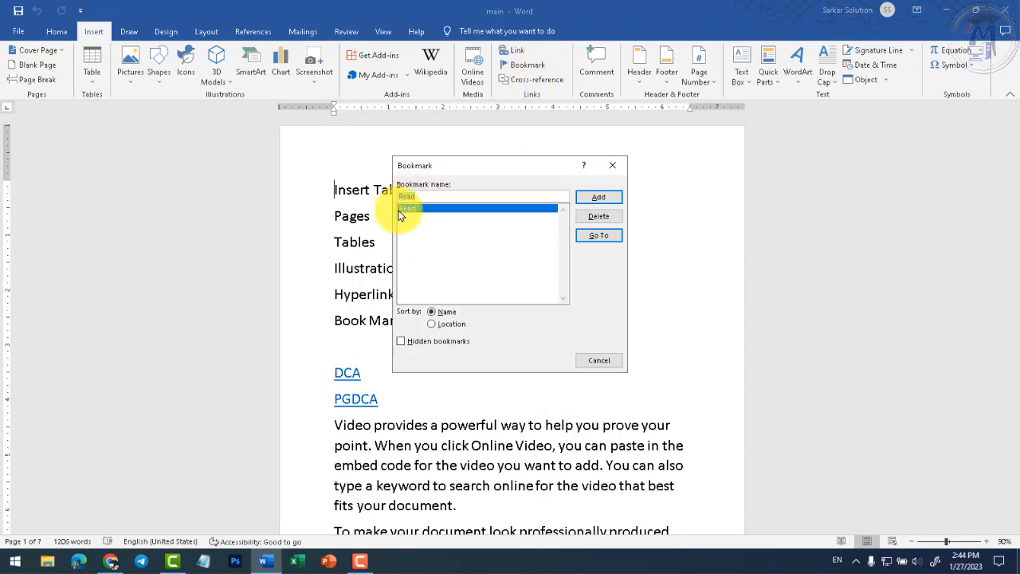
{"action": "left_click", "coordinate": [597, 198]}
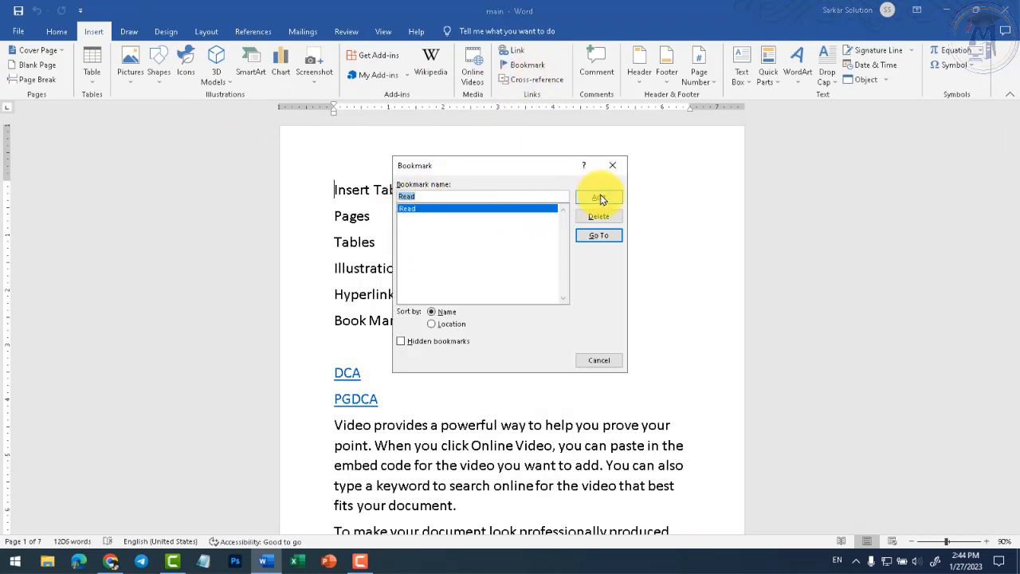
{"action": "left_click", "coordinate": [608, 237]}
{"action": "left_click", "coordinate": [599, 360]}
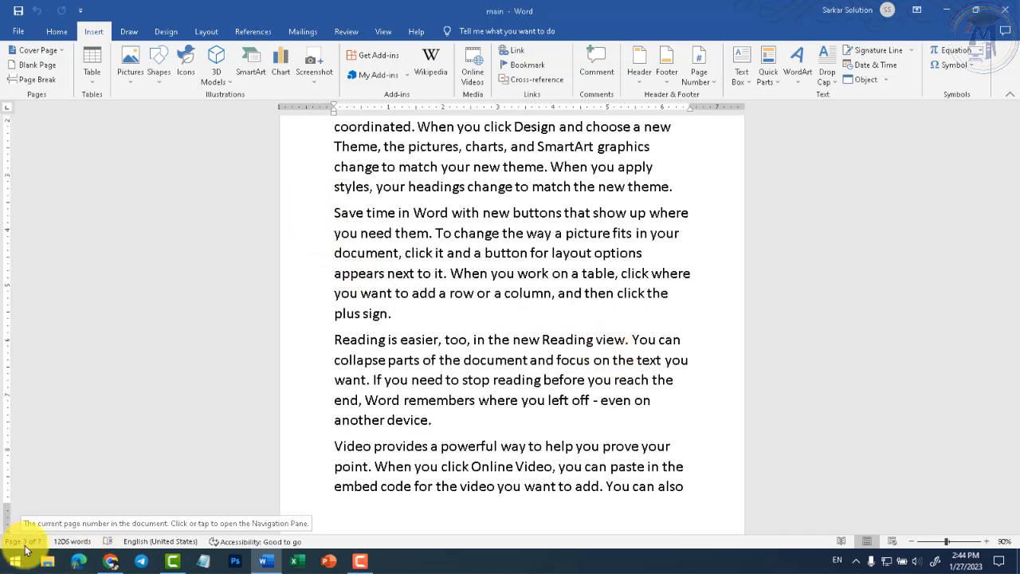
{"action": "scroll", "coordinate": [349, 351], "scroll_direction": "up", "scroll_amount": 2}
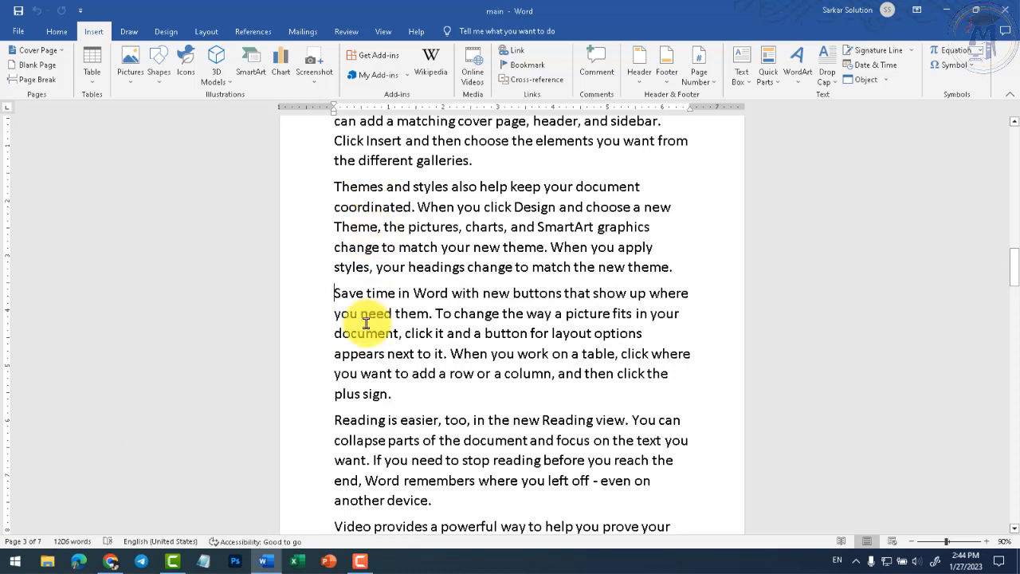
{"action": "scroll", "coordinate": [371, 321], "scroll_direction": "up", "scroll_amount": 1}
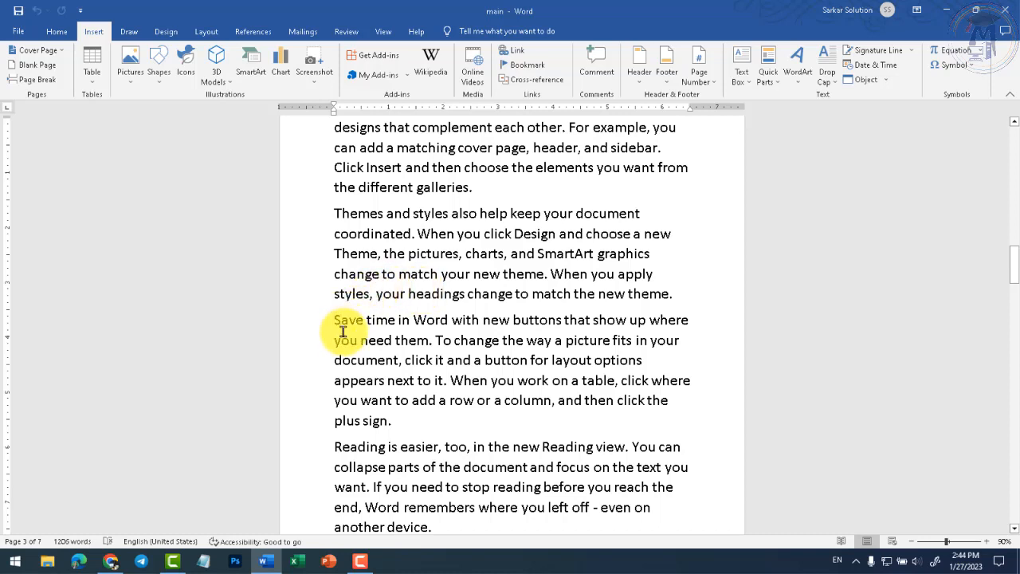
{"action": "left_click", "coordinate": [523, 71]}
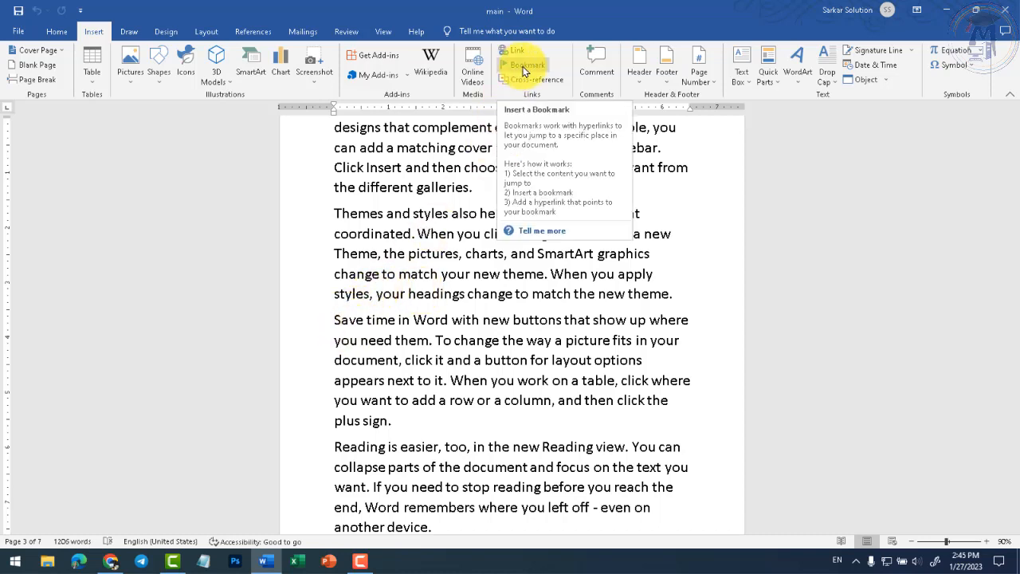
{"action": "left_click", "coordinate": [254, 32]}
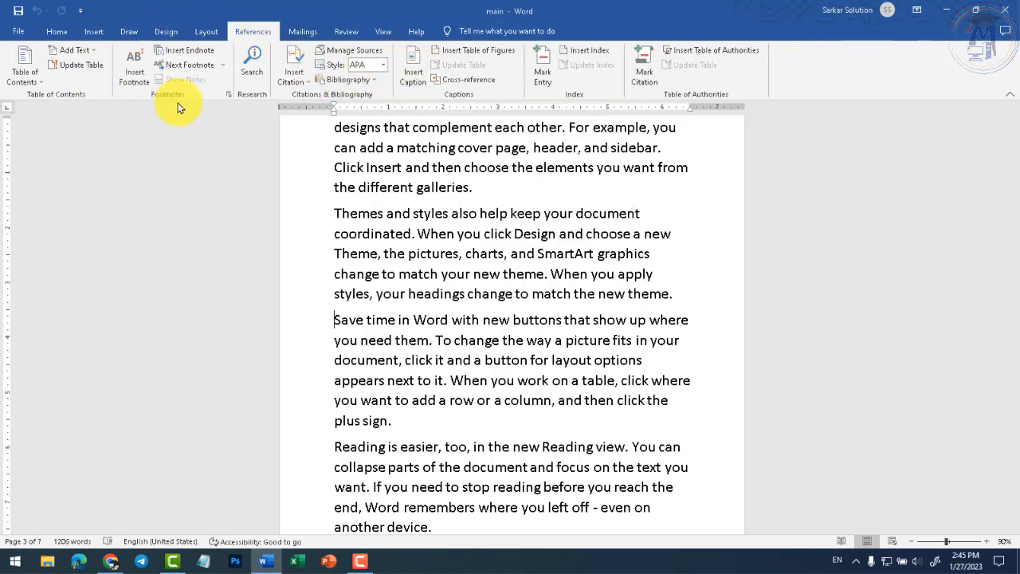
{"action": "left_click", "coordinate": [92, 31]}
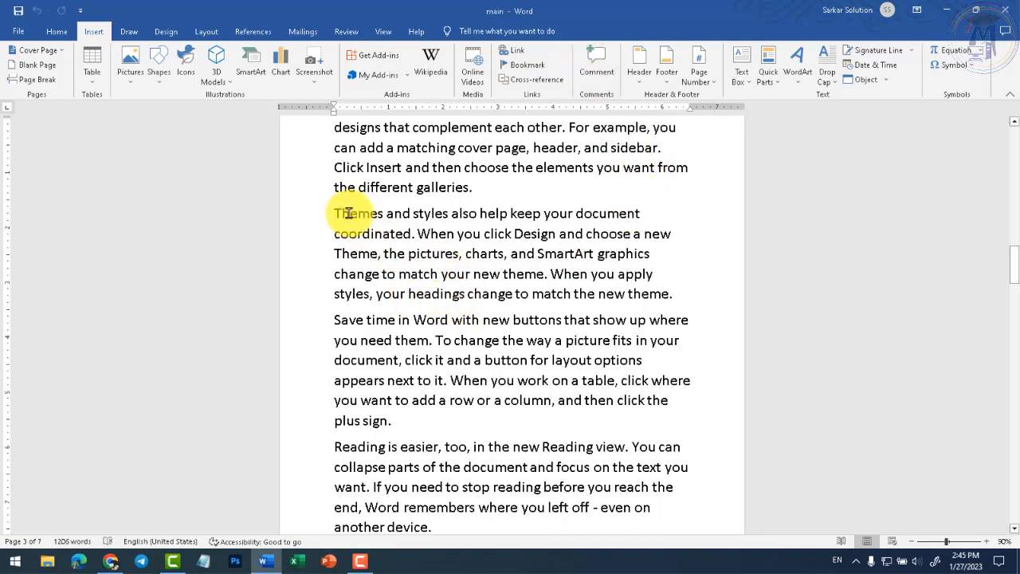
- Add a new line reading 'CWA' after the Themes paragraph
{"action": "left_click", "coordinate": [674, 293]}
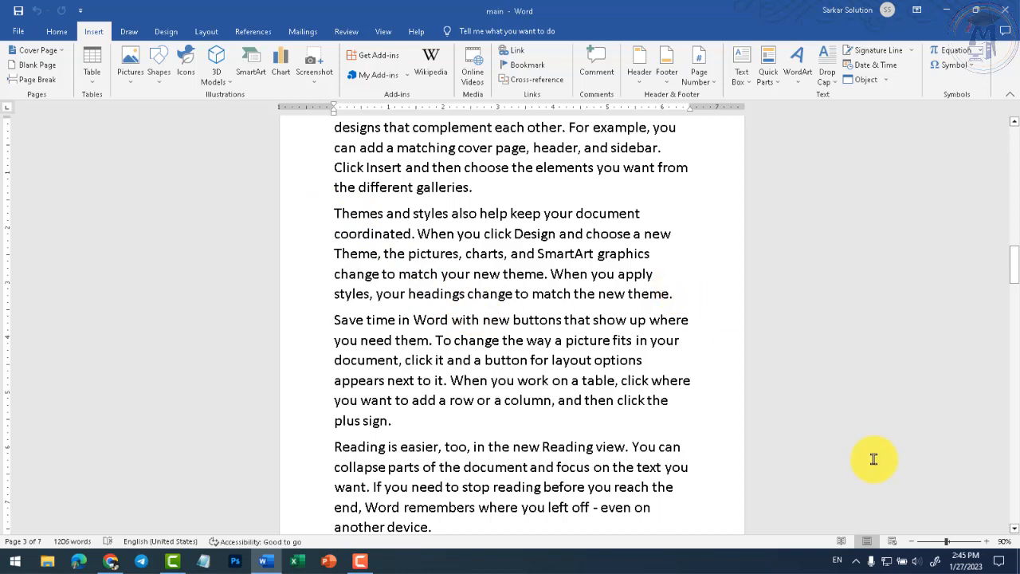
{"action": "key", "text": "Return"}
{"action": "type", "text": "CWA"}
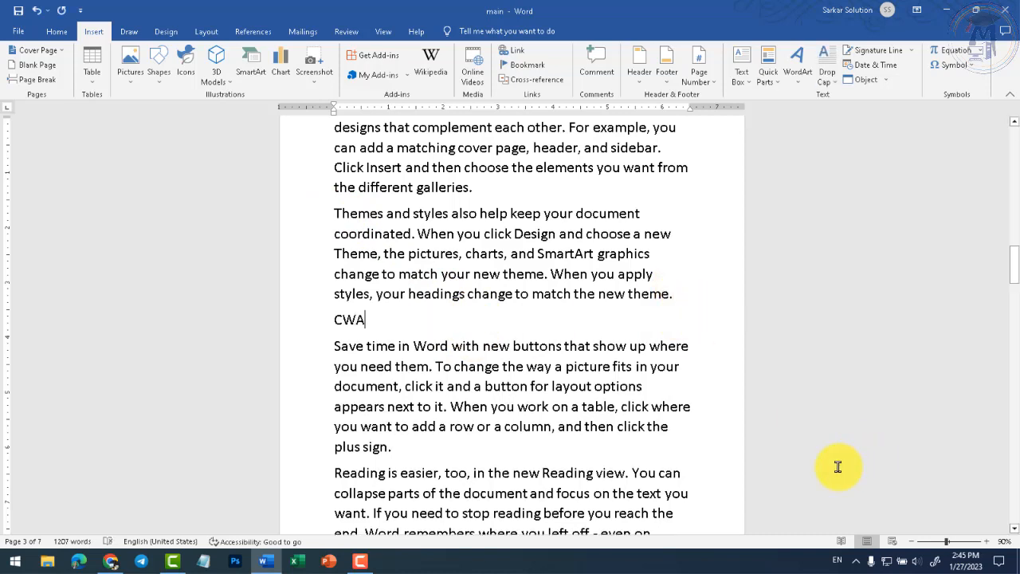
- Attach a comment reading 'Chhindwara' to the word CWA
{"action": "double_click", "coordinate": [351, 320]}
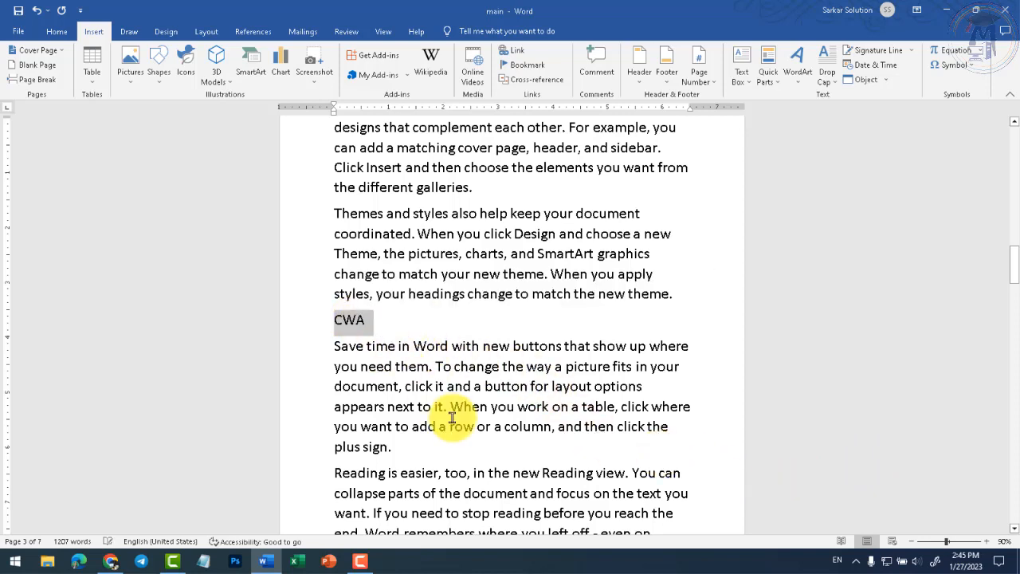
{"action": "left_click", "coordinate": [596, 74]}
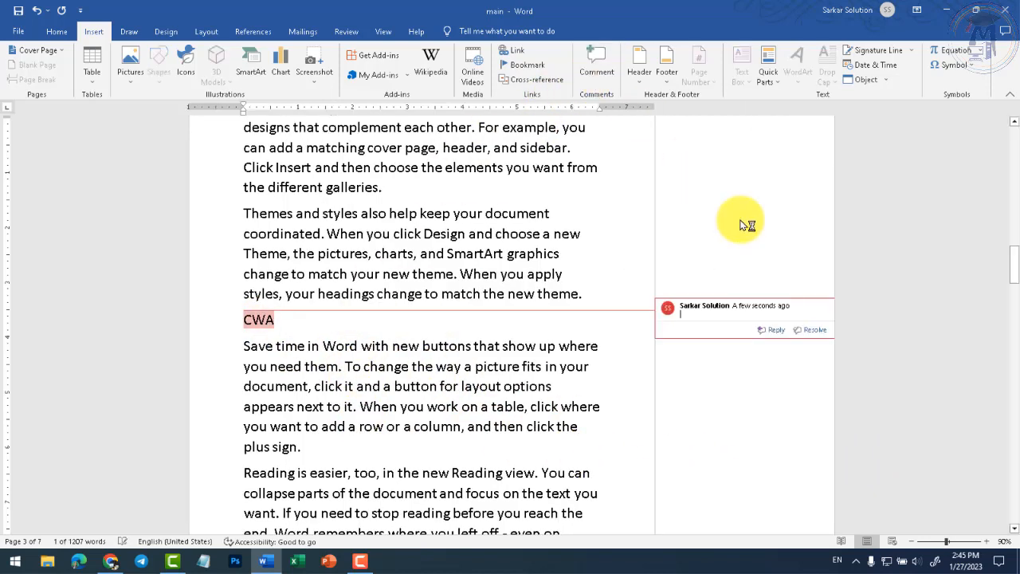
{"action": "type", "text": "Chhindwara"}
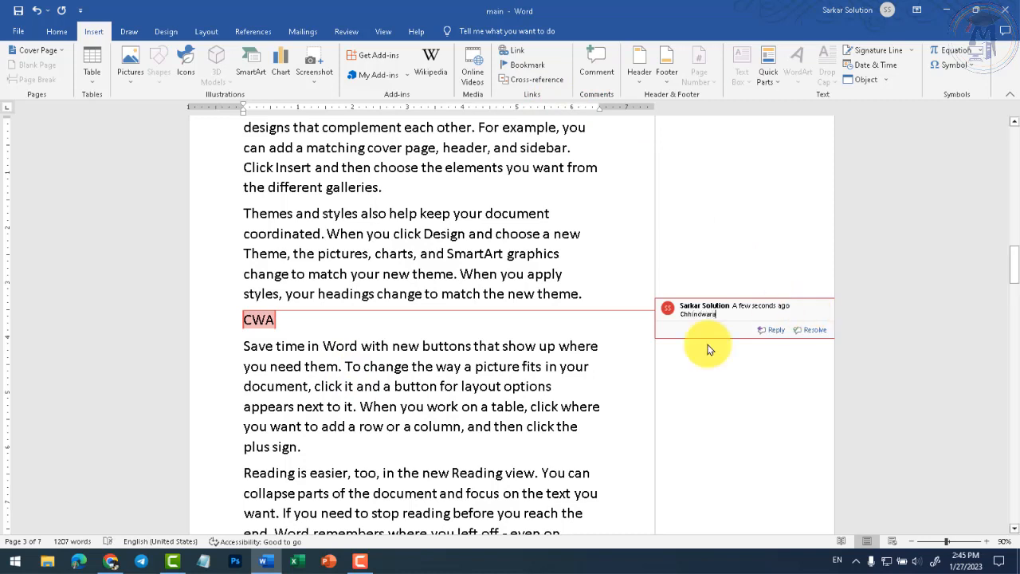
{"action": "left_click", "coordinate": [449, 404]}
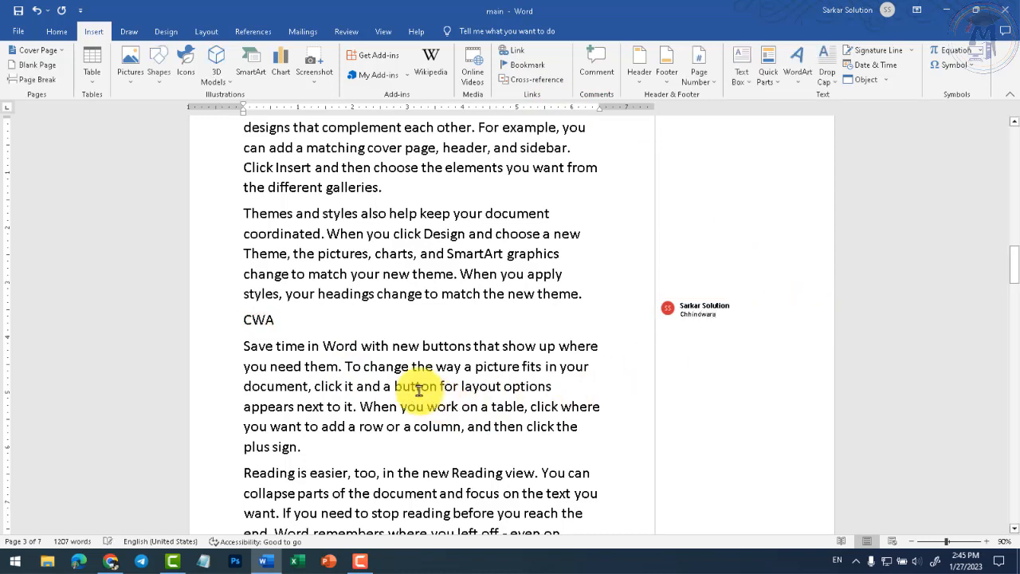
{"action": "left_click", "coordinate": [256, 319]}
{"action": "mouse_move", "coordinate": [719, 321]}
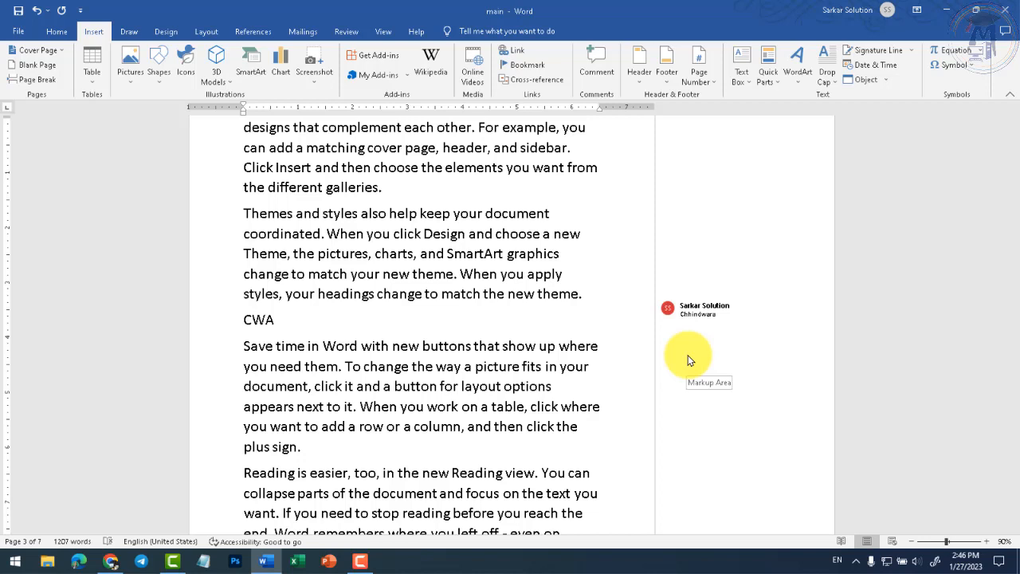
{"action": "left_click_drag", "start_coordinate": [246, 319], "coordinate": [277, 319]}
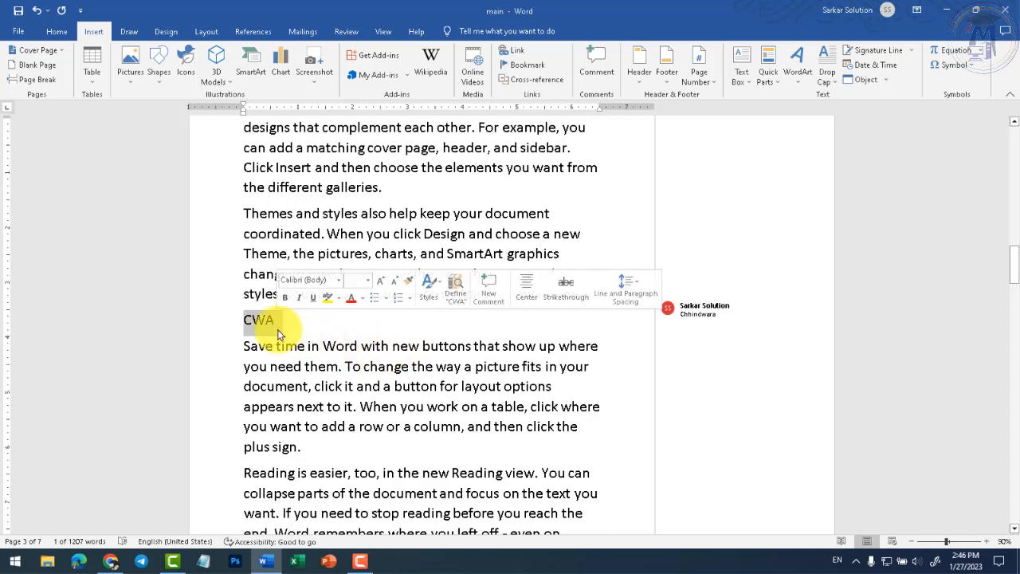
{"action": "mouse_move", "coordinate": [691, 333]}
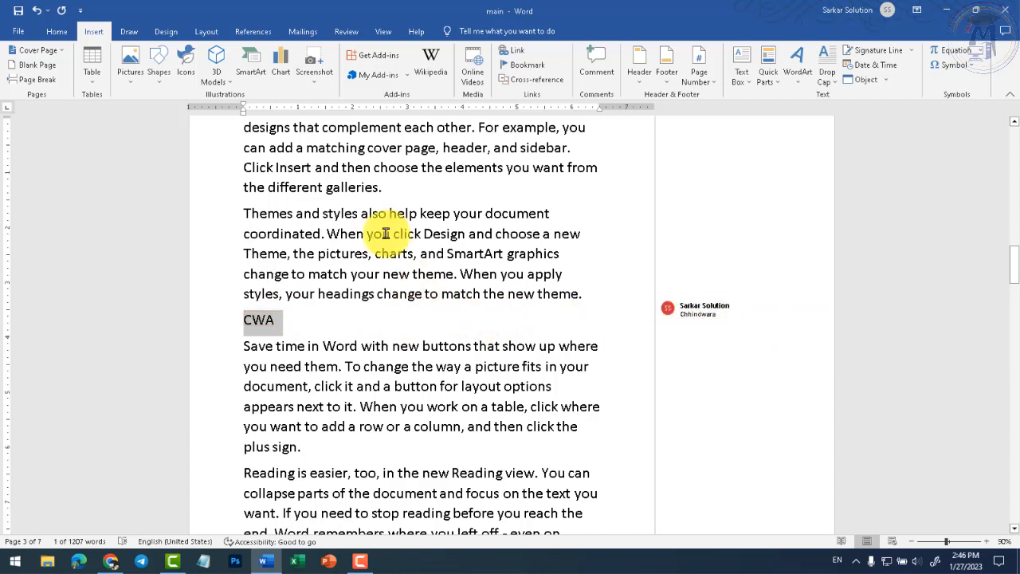
- Delete the Chhindwara comment on CWA from the Review tab and turn off Show Comments
{"action": "left_click", "coordinate": [335, 33]}
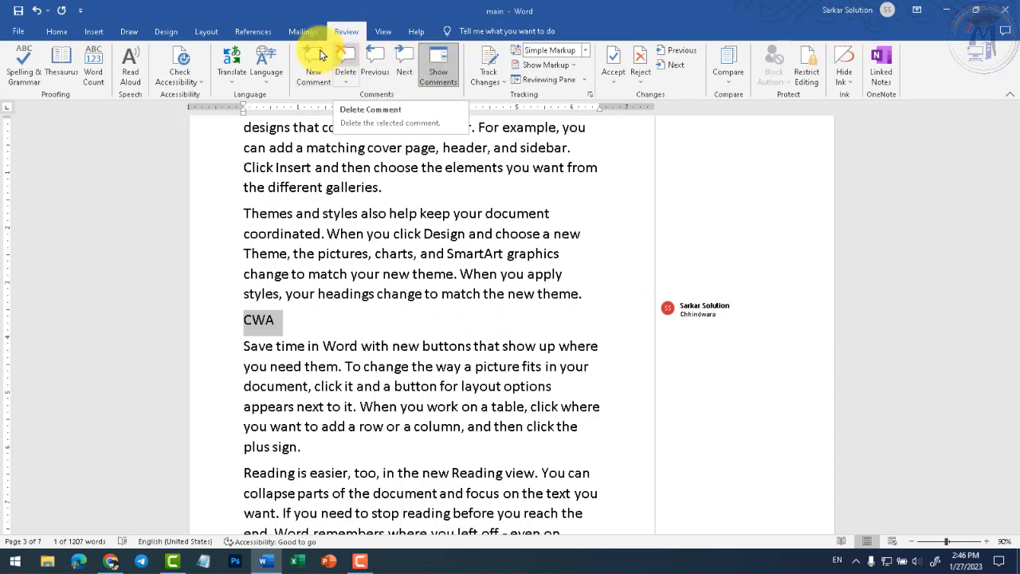
{"action": "left_click", "coordinate": [102, 31]}
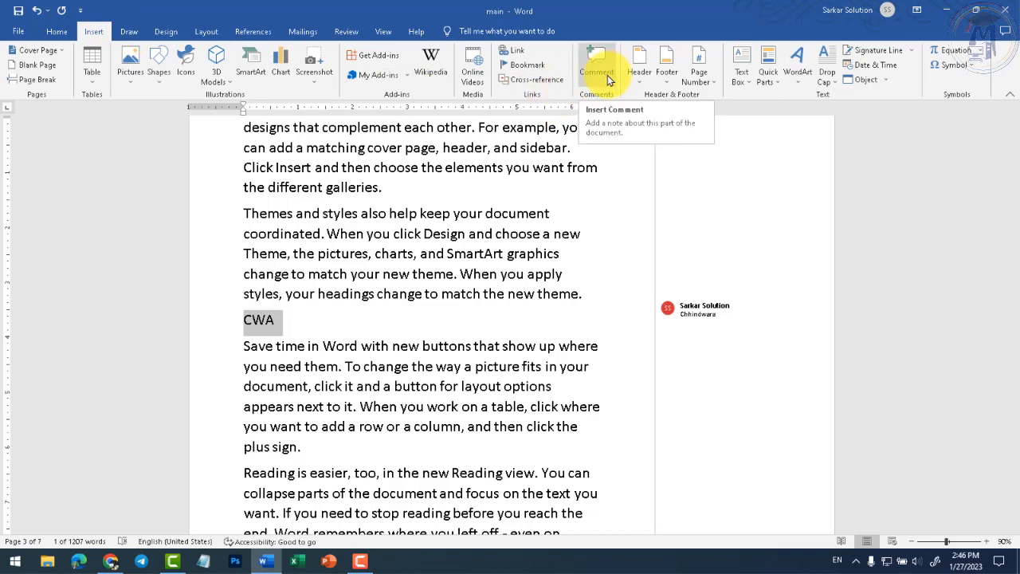
{"action": "left_click", "coordinate": [347, 32]}
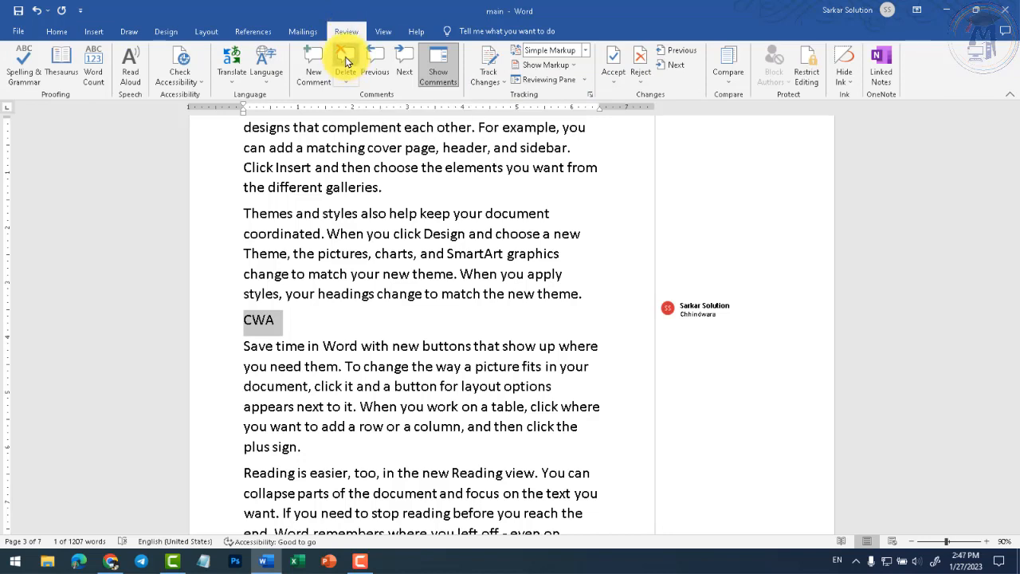
{"action": "left_click", "coordinate": [345, 63]}
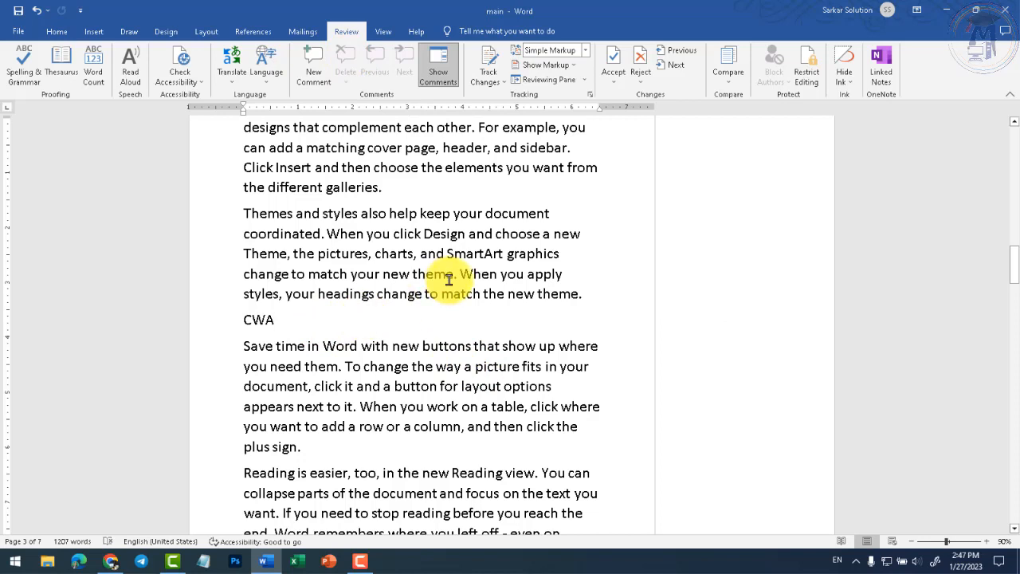
{"action": "left_click", "coordinate": [439, 68]}
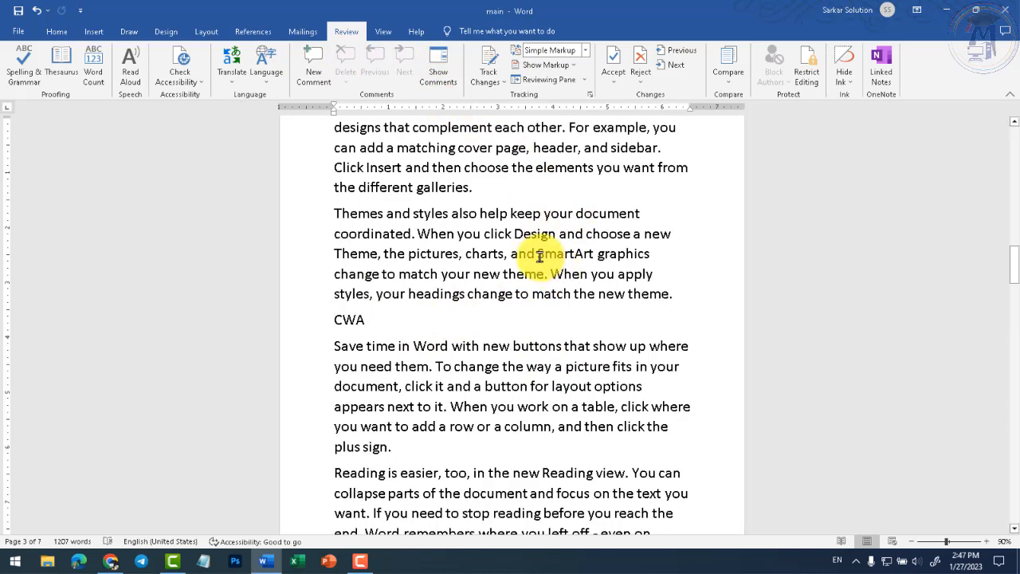
{"action": "left_click", "coordinate": [94, 32]}
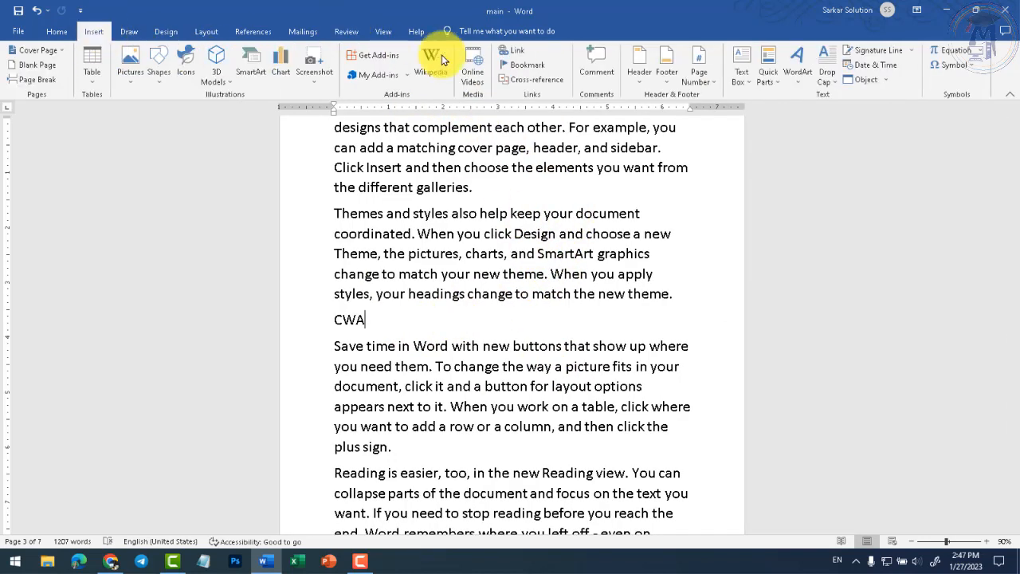
{"action": "left_click", "coordinate": [641, 89]}
{"action": "left_click", "coordinate": [643, 90]}
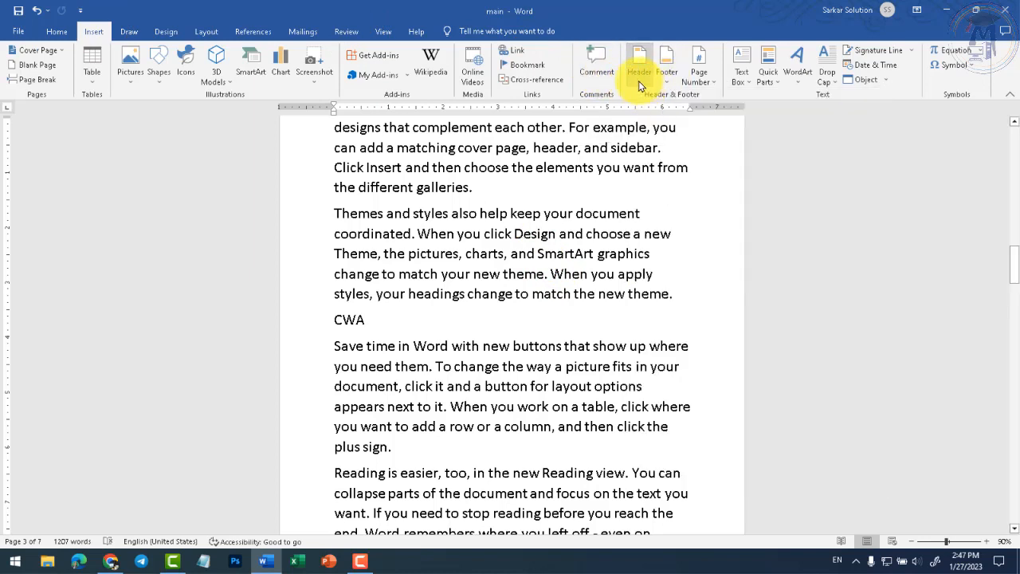
{"action": "scroll", "coordinate": [510, 255], "scroll_direction": "up", "scroll_amount": 3}
{"action": "left_click", "coordinate": [456, 309]}
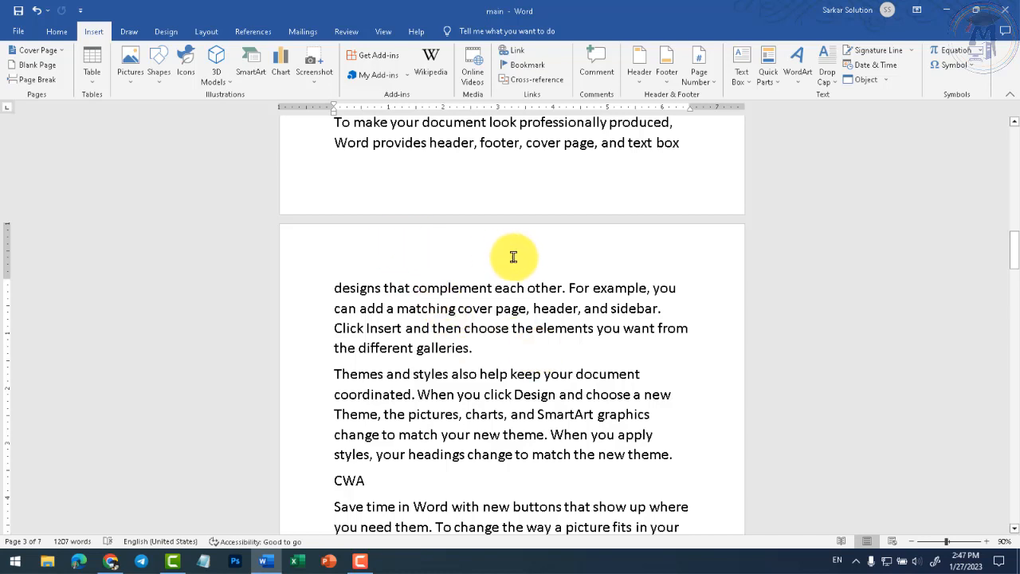
- Insert the Grid header and set its title to 'My Practice'
{"action": "left_click", "coordinate": [648, 77]}
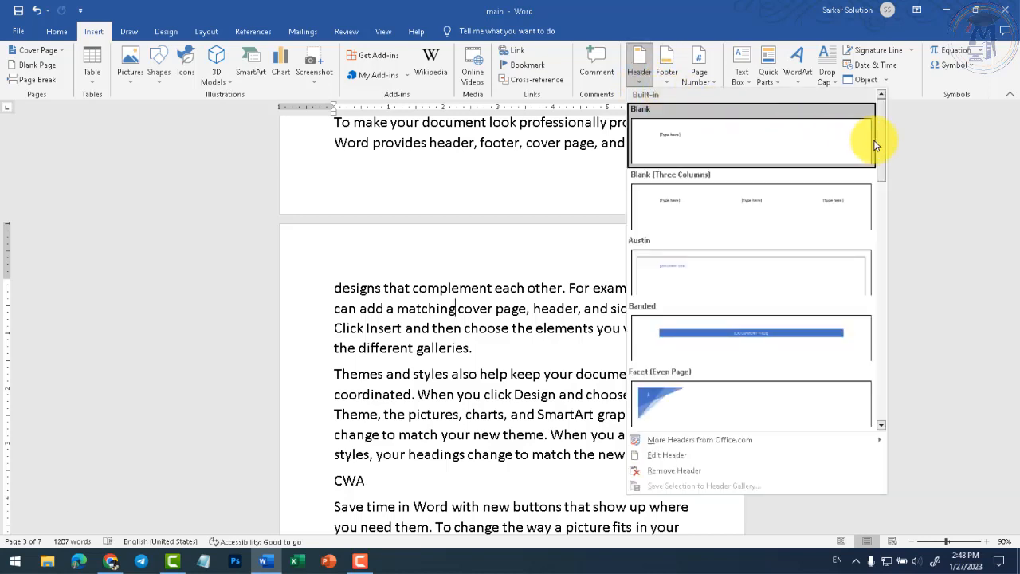
{"action": "left_click_drag", "start_coordinate": [879, 141], "coordinate": [891, 244]}
{"action": "left_click", "coordinate": [744, 231]}
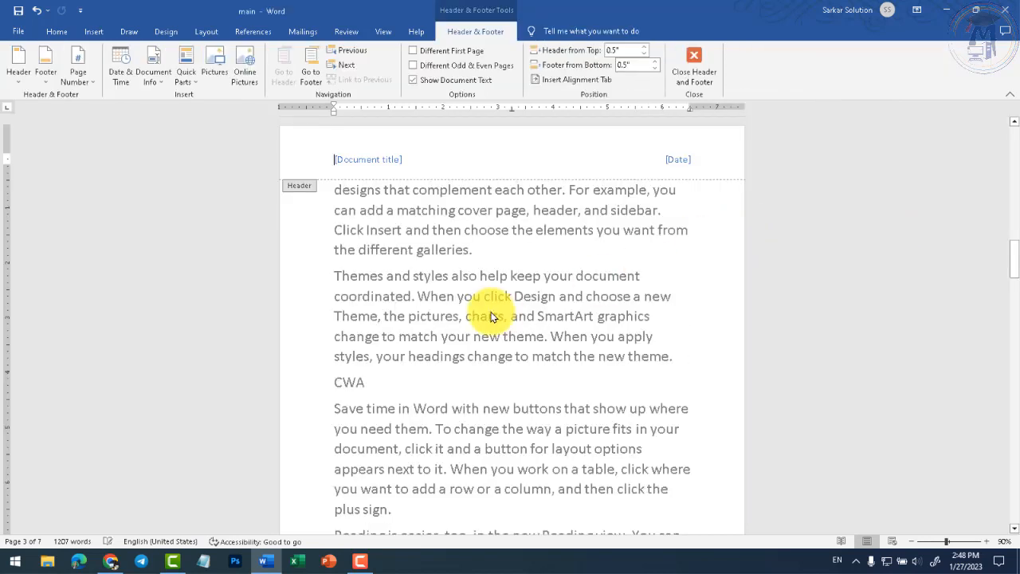
{"action": "left_click", "coordinate": [348, 159]}
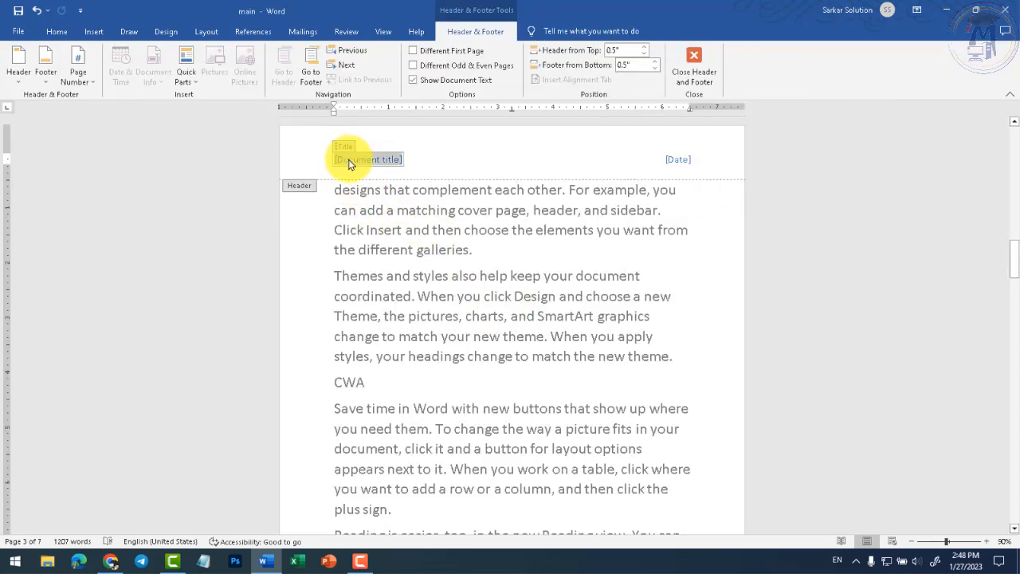
{"action": "type", "text": "My Practice"}
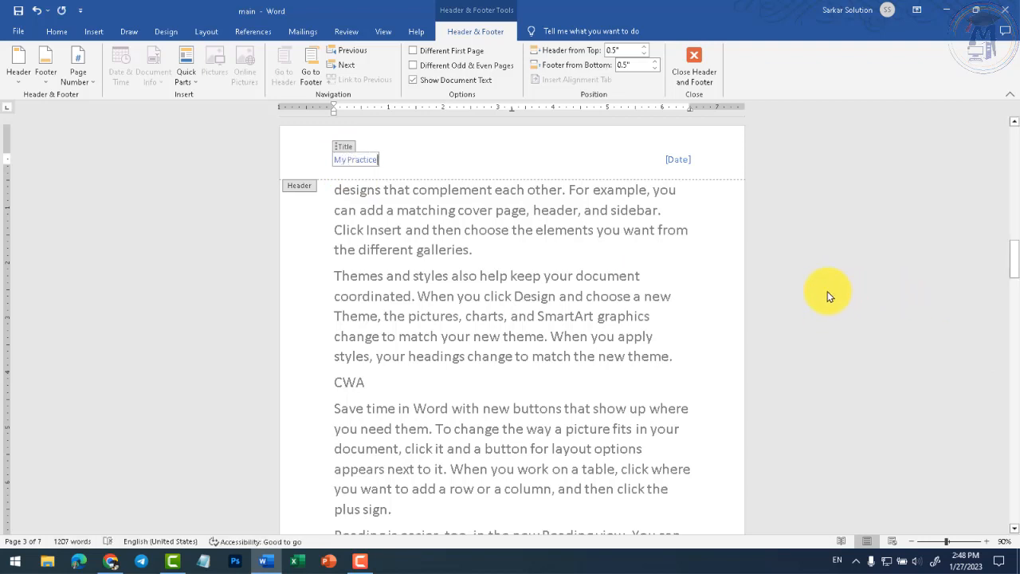
- Set the header date to January 27, 2023 and close header editing
{"action": "left_click", "coordinate": [680, 167]}
{"action": "left_click", "coordinate": [701, 159]}
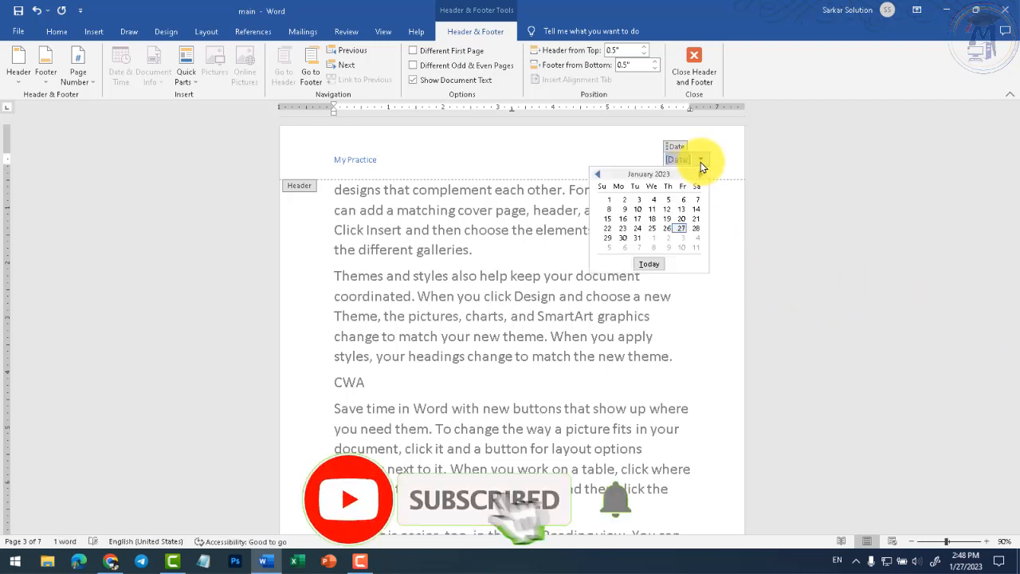
{"action": "left_click", "coordinate": [682, 228]}
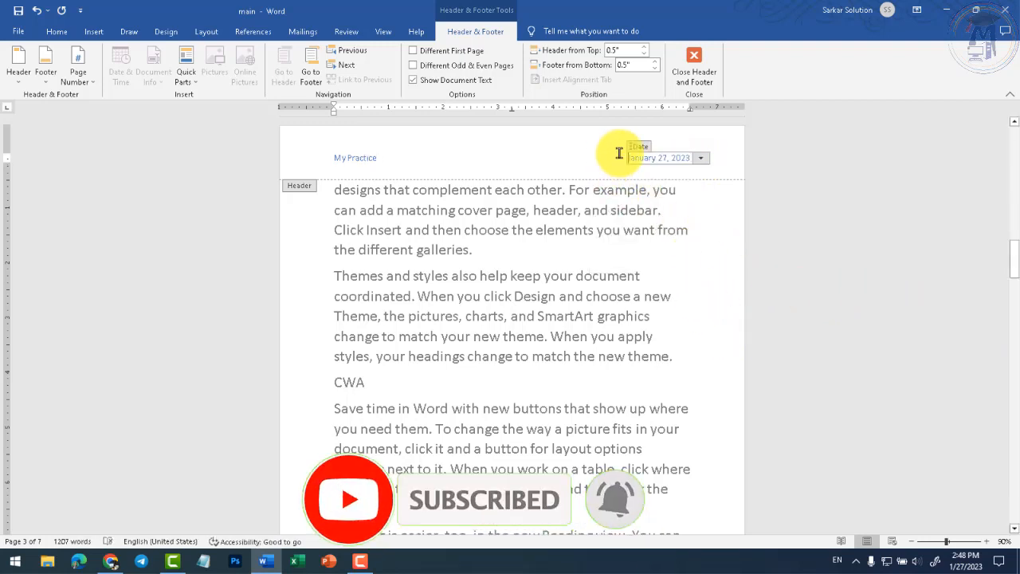
{"action": "left_click_drag", "start_coordinate": [334, 159], "coordinate": [372, 157]}
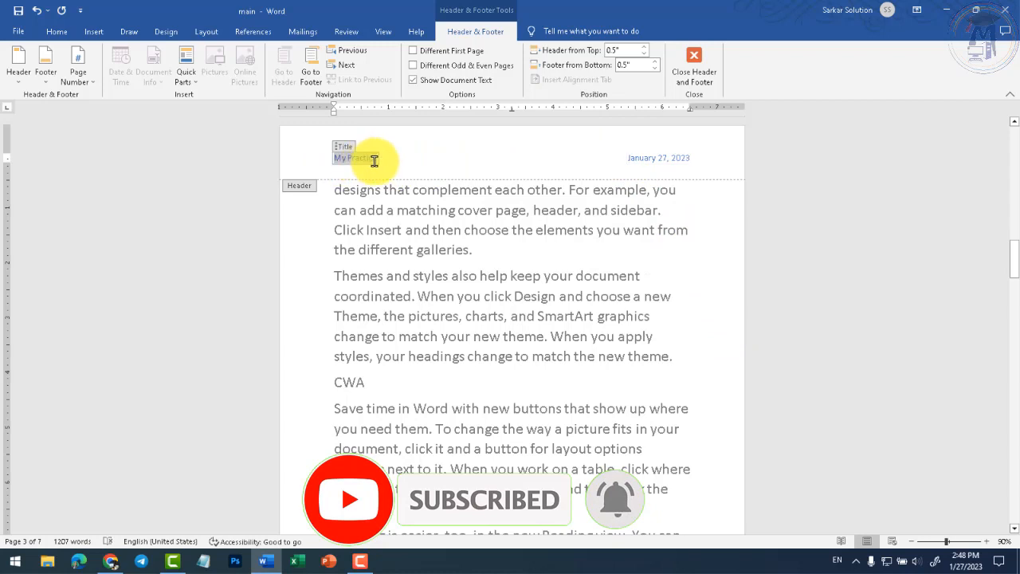
{"action": "left_click", "coordinate": [478, 164]}
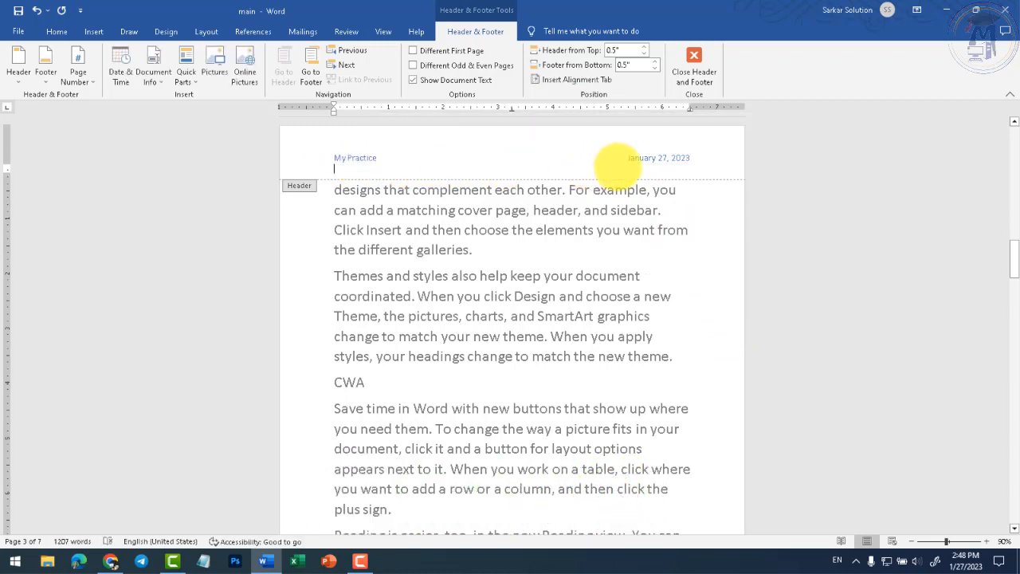
{"action": "scroll", "coordinate": [656, 199], "scroll_direction": "down", "scroll_amount": 2}
{"action": "scroll", "coordinate": [655, 198], "scroll_direction": "down", "scroll_amount": 3}
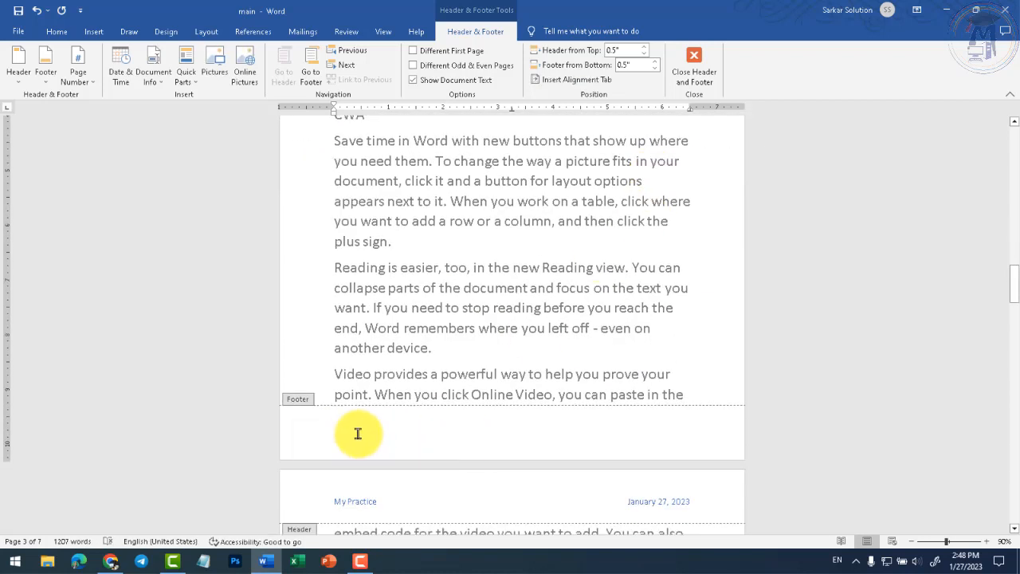
{"action": "scroll", "coordinate": [479, 427], "scroll_direction": "up", "scroll_amount": 4}
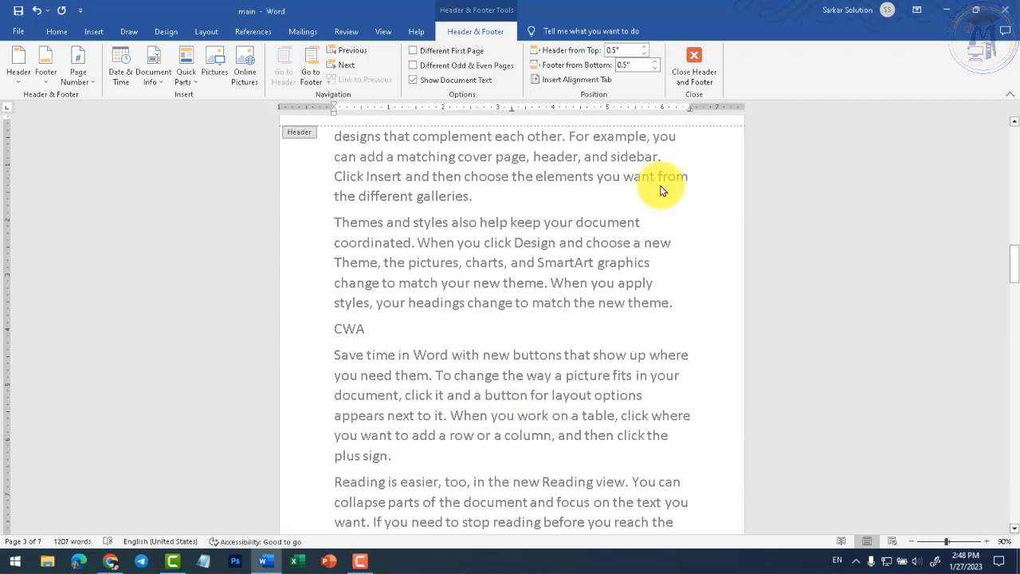
{"action": "left_click", "coordinate": [694, 66]}
{"action": "left_click", "coordinate": [93, 31]}
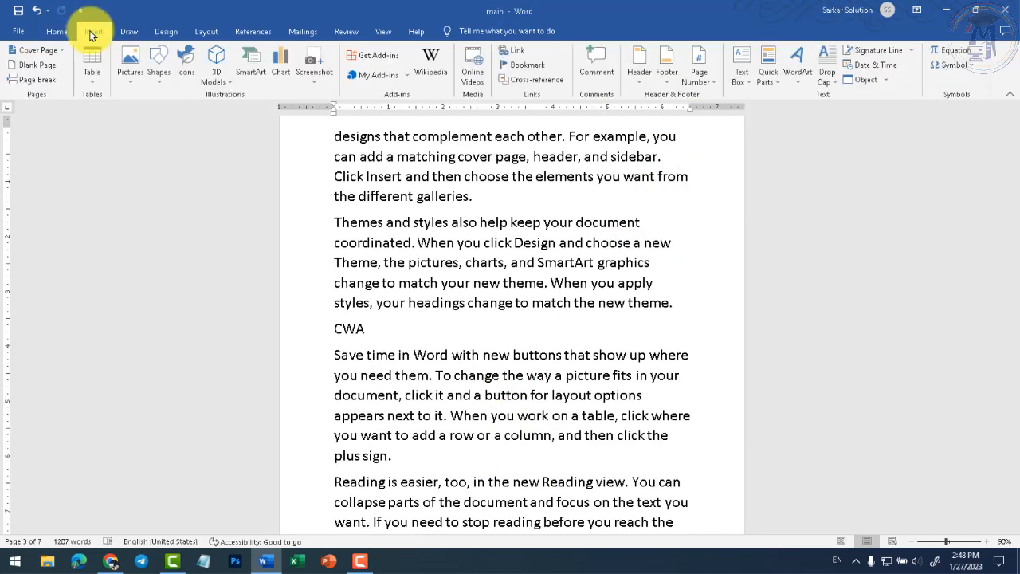
- Insert the Integral footer with author name and page number, then close footer editing
{"action": "left_click", "coordinate": [668, 80]}
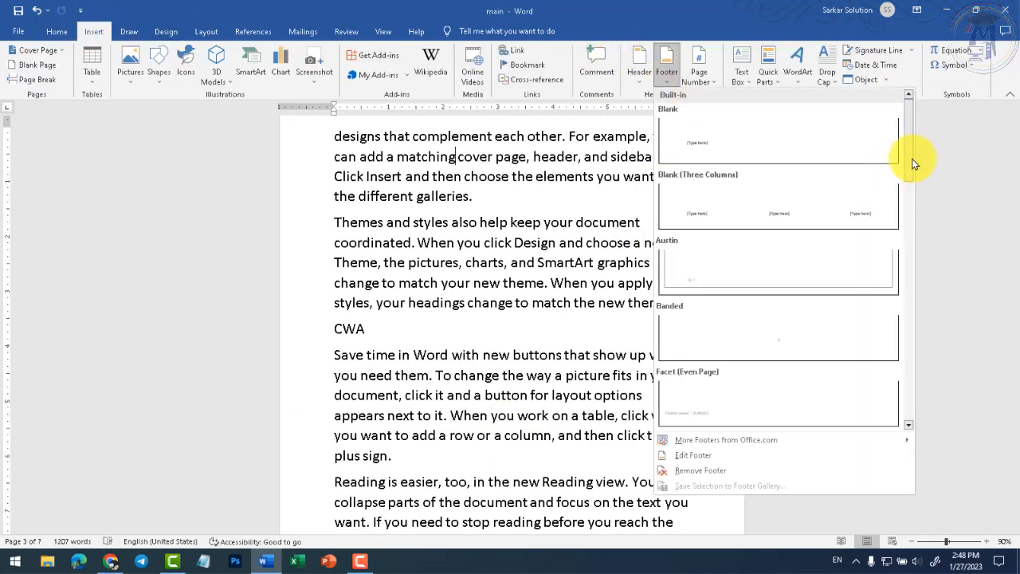
{"action": "left_click_drag", "start_coordinate": [911, 159], "coordinate": [911, 282]}
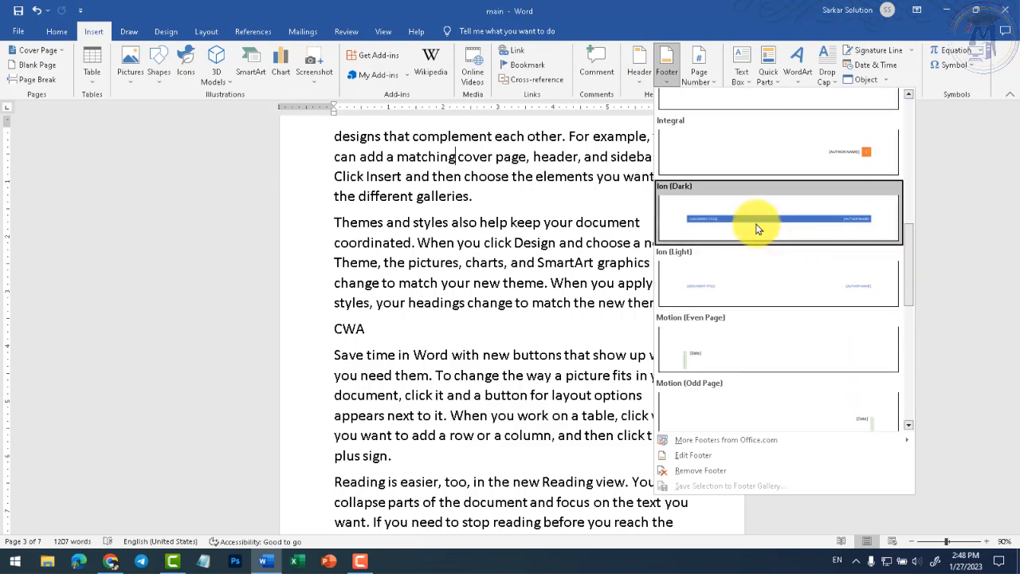
{"action": "left_click", "coordinate": [825, 166]}
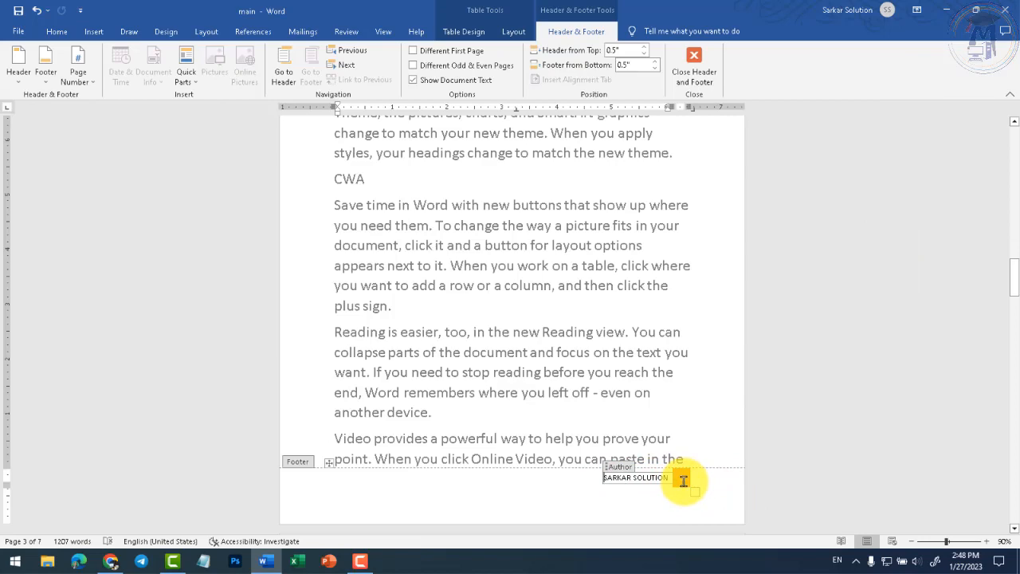
{"action": "left_click", "coordinate": [693, 70]}
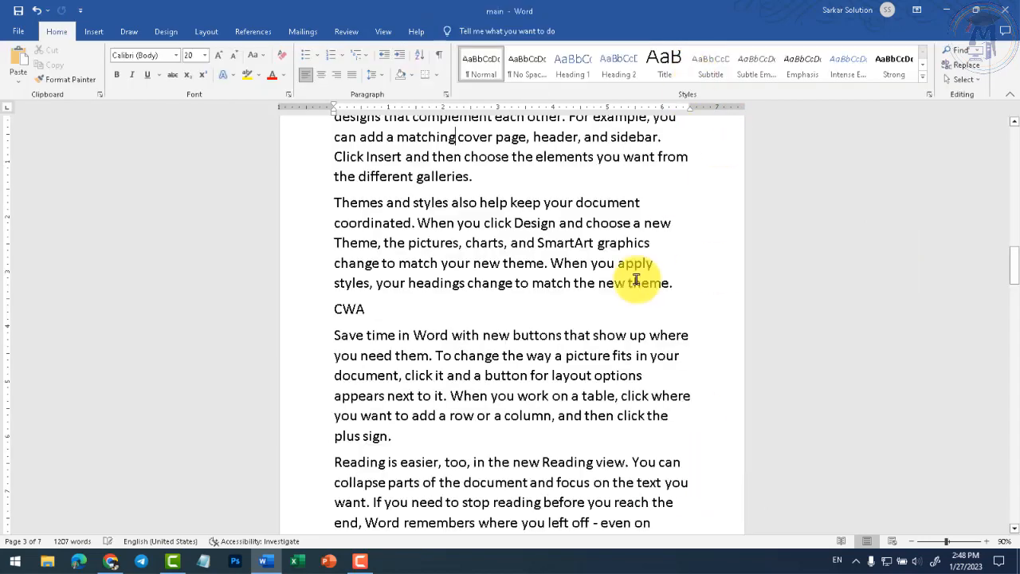
{"action": "scroll", "coordinate": [638, 302], "scroll_direction": "up", "scroll_amount": 3}
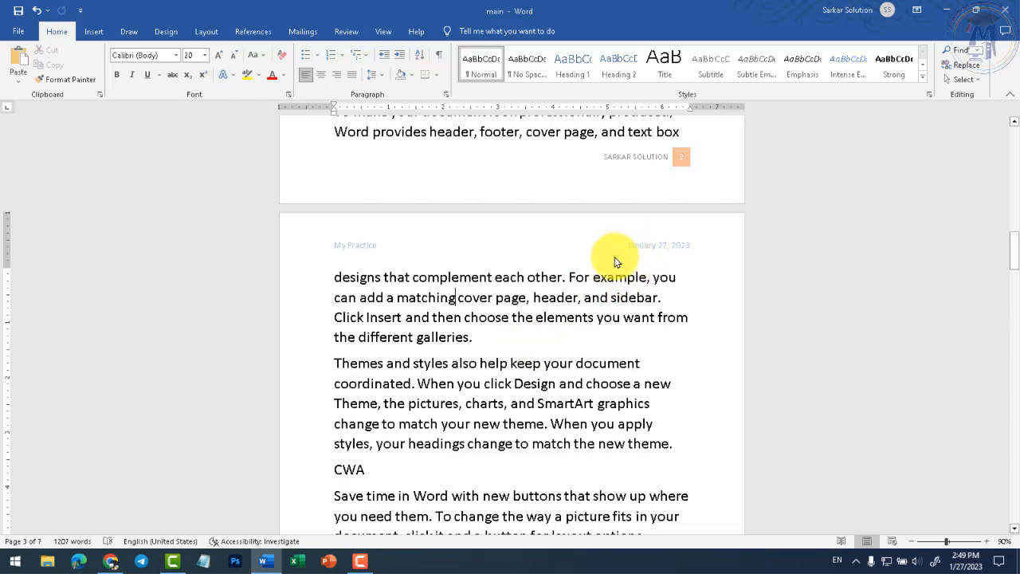
{"action": "double_click", "coordinate": [403, 239]}
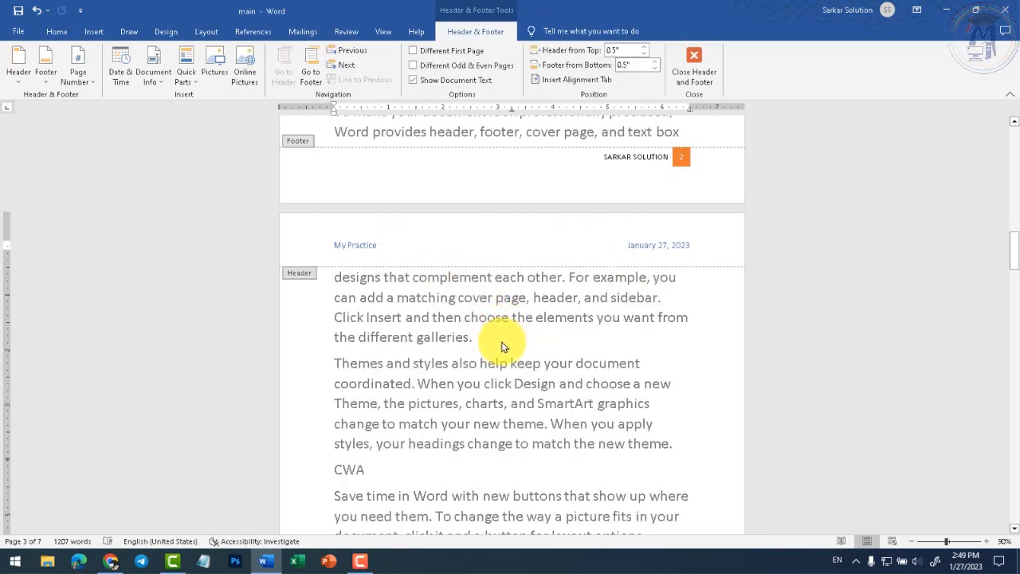
{"action": "double_click", "coordinate": [519, 359]}
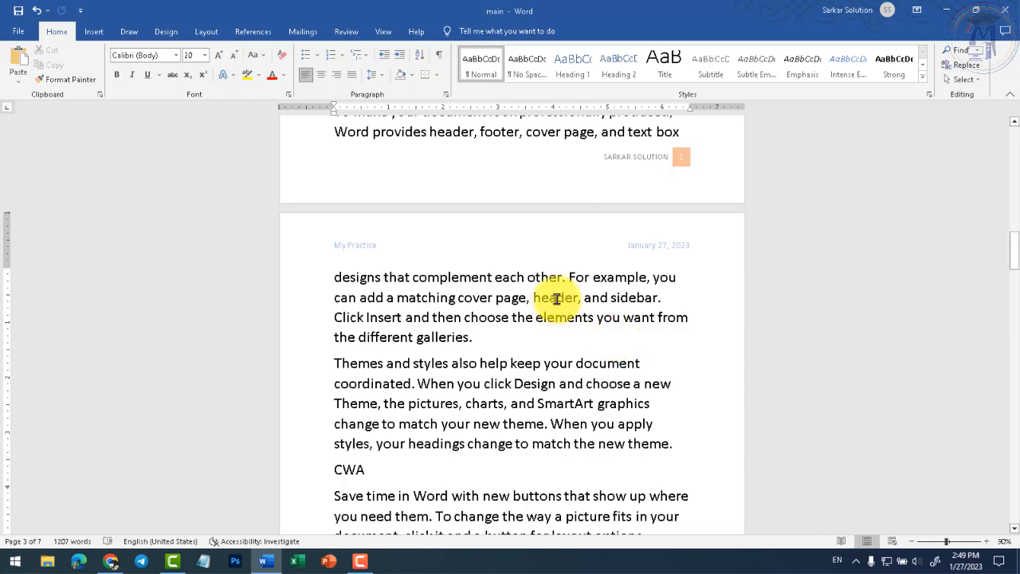
{"action": "double_click", "coordinate": [472, 239]}
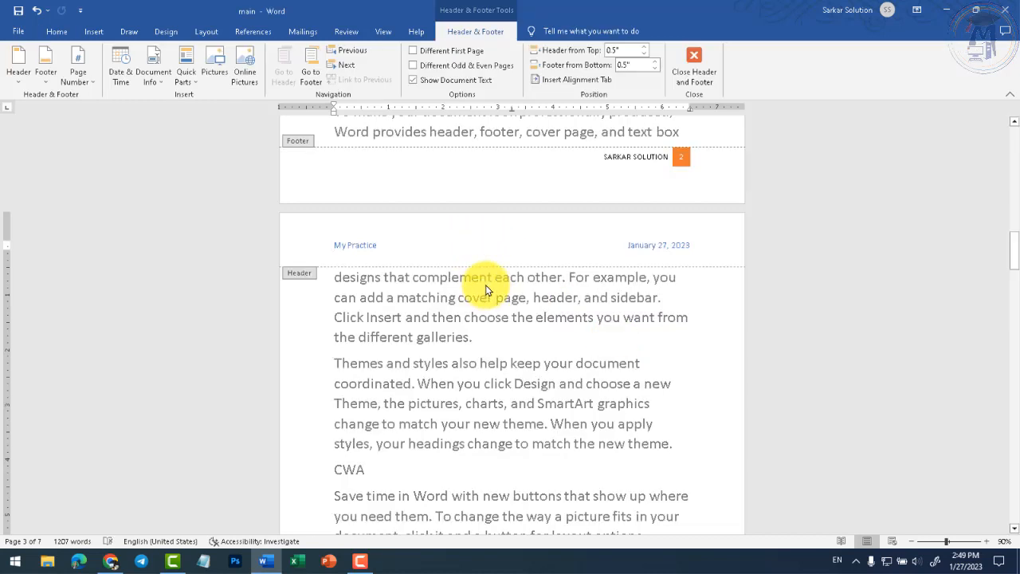
{"action": "double_click", "coordinate": [495, 359]}
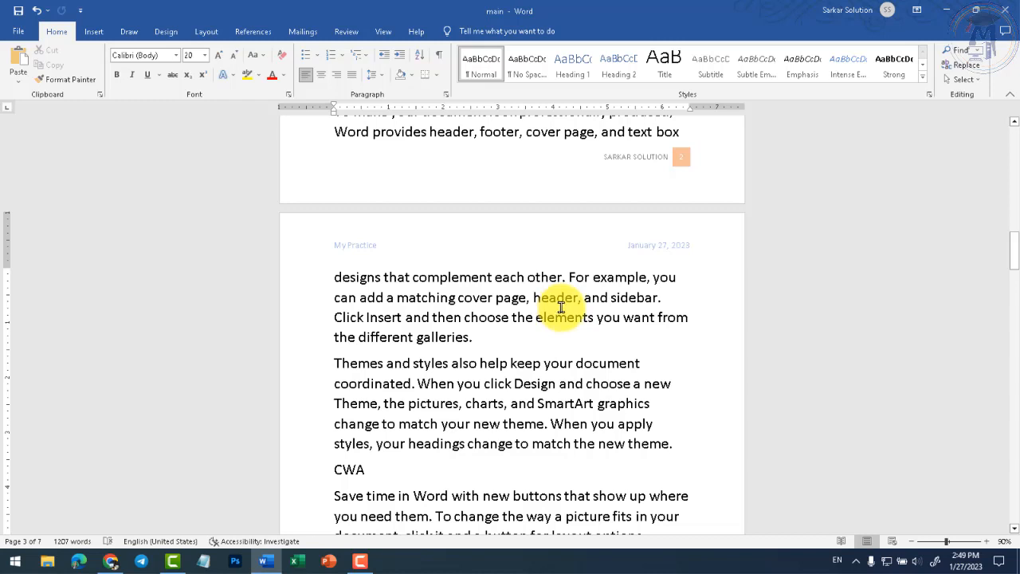
{"action": "left_click", "coordinate": [517, 341]}
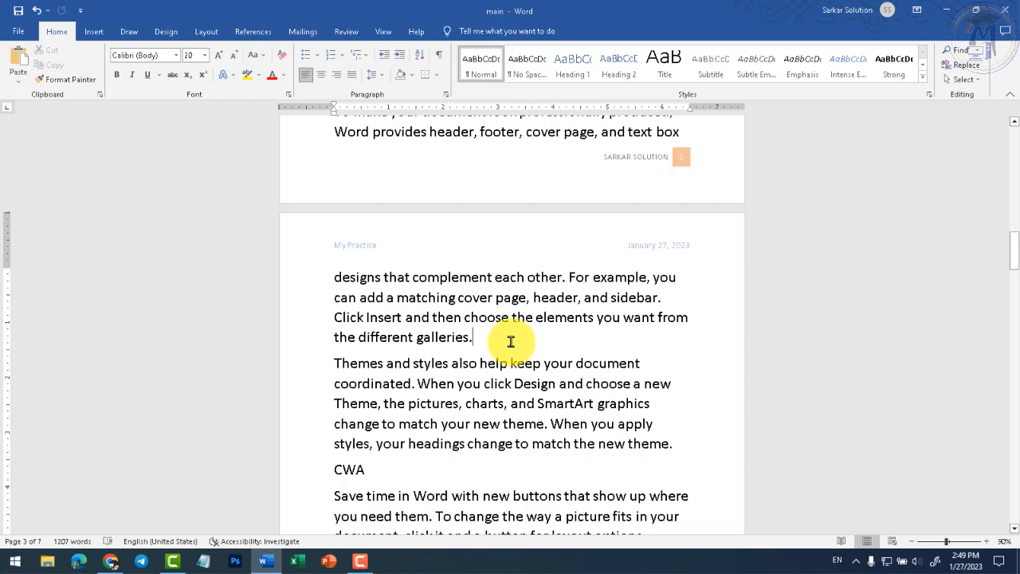
{"action": "left_click", "coordinate": [498, 258]}
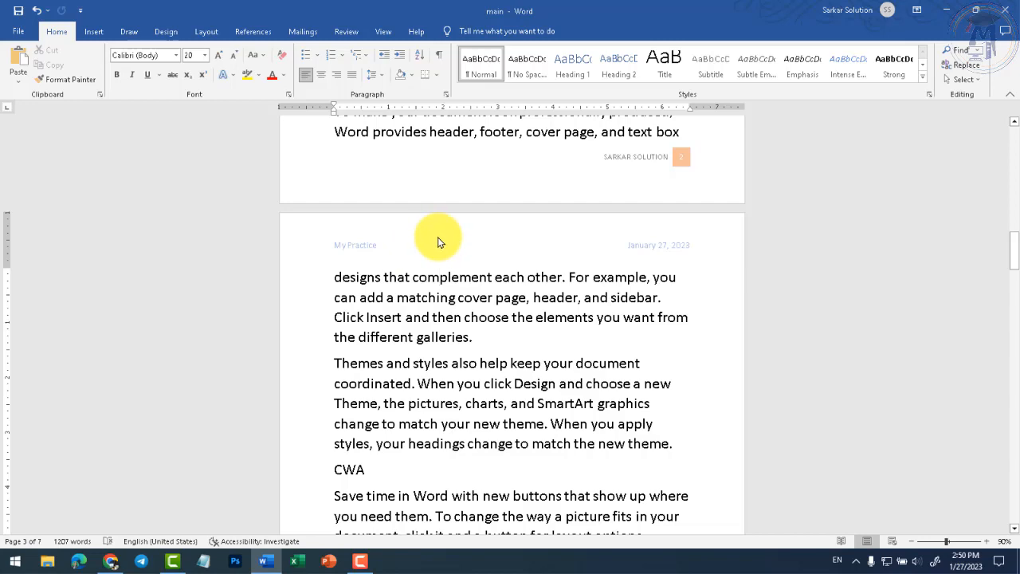
{"action": "scroll", "coordinate": [435, 250], "scroll_direction": "down", "scroll_amount": 3}
{"action": "scroll", "coordinate": [437, 281], "scroll_direction": "down", "scroll_amount": 1}
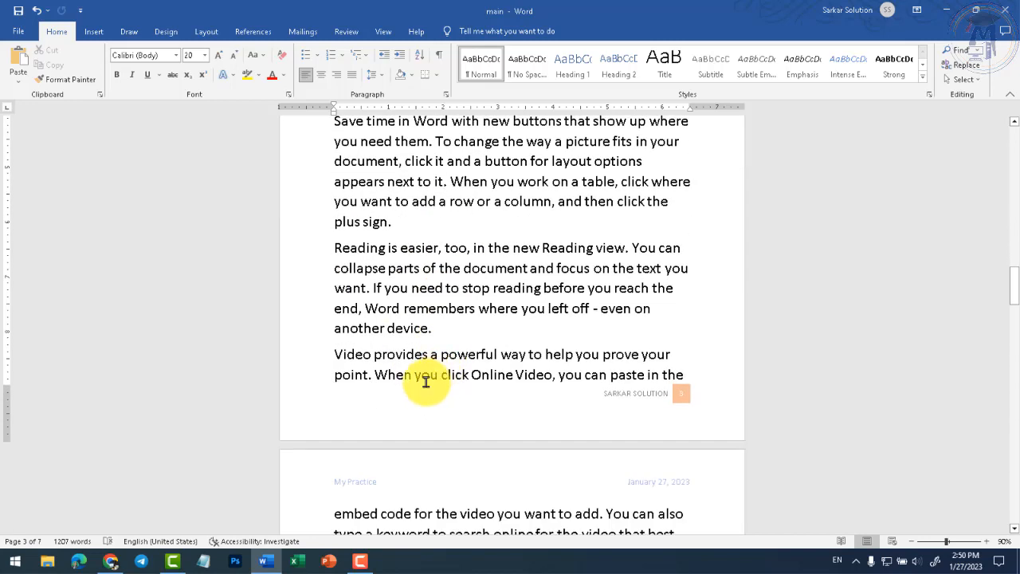
- Insert the 'SSW Logo Final' image from Downloads > Telegram Desktop into the header
{"action": "scroll", "coordinate": [626, 407], "scroll_direction": "up", "scroll_amount": 7}
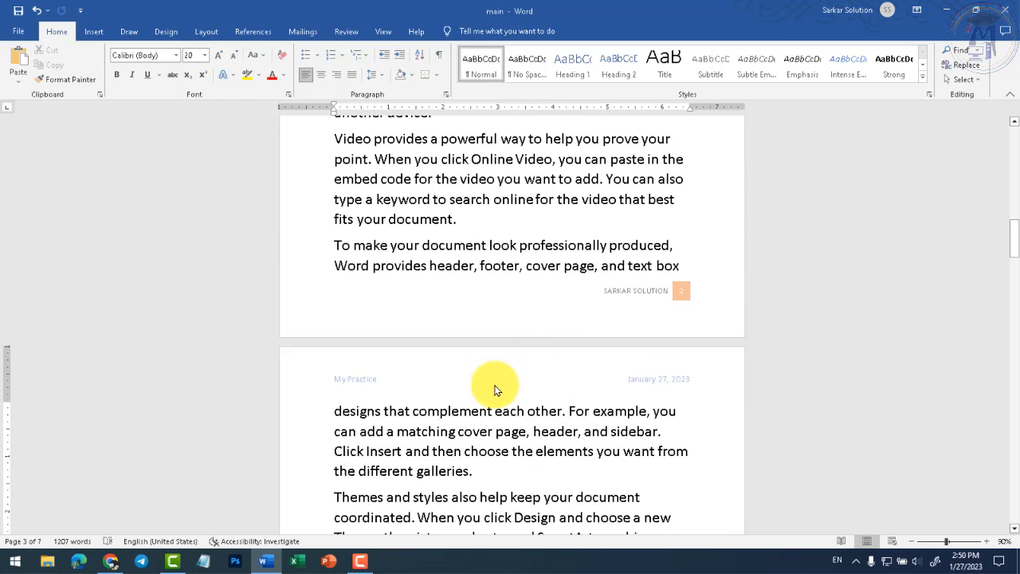
{"action": "double_click", "coordinate": [499, 391]}
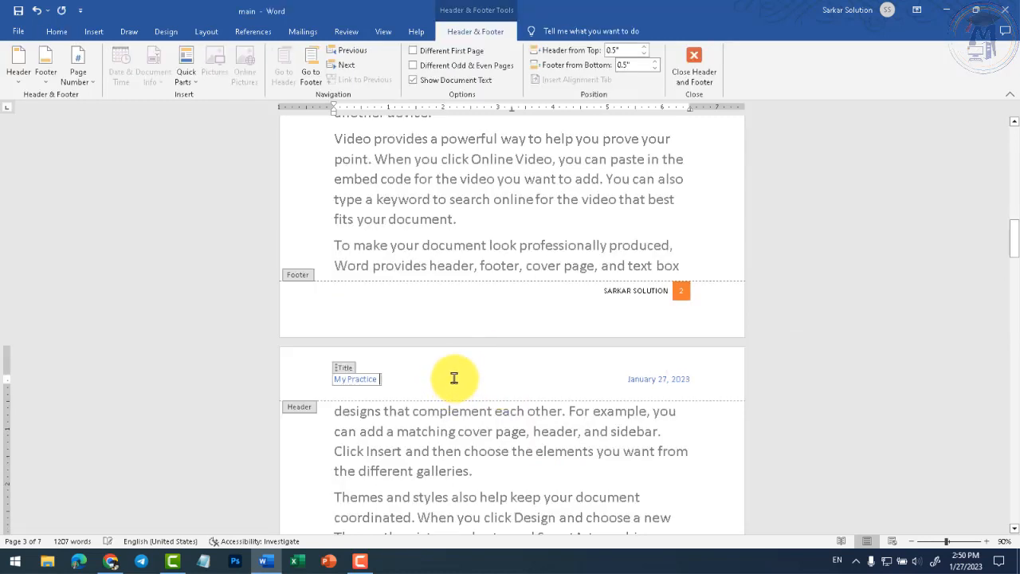
{"action": "left_click", "coordinate": [100, 32]}
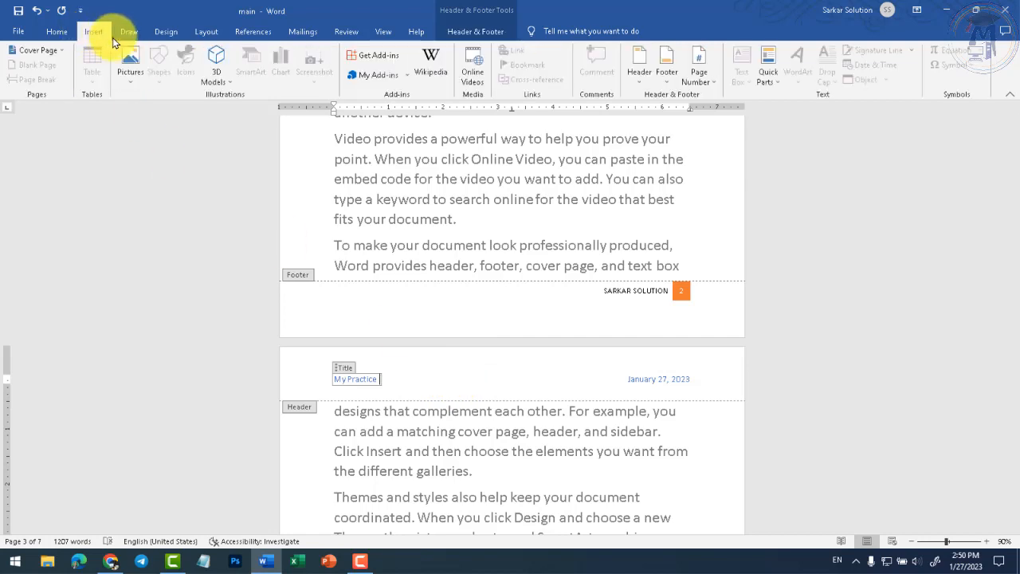
{"action": "left_click", "coordinate": [137, 81]}
{"action": "left_click", "coordinate": [481, 378]}
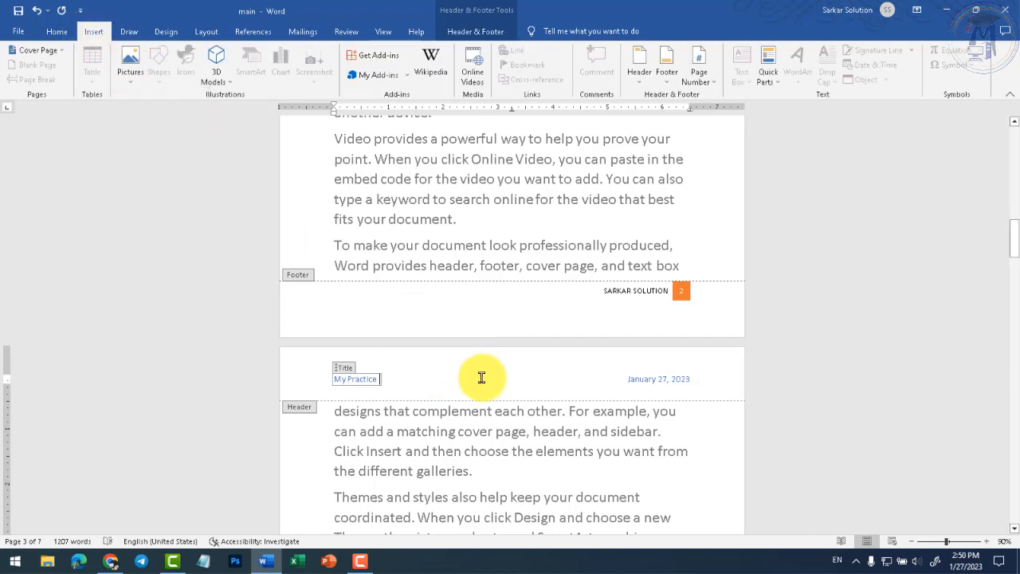
{"action": "triple_click", "coordinate": [481, 377]}
{"action": "left_click", "coordinate": [532, 391]}
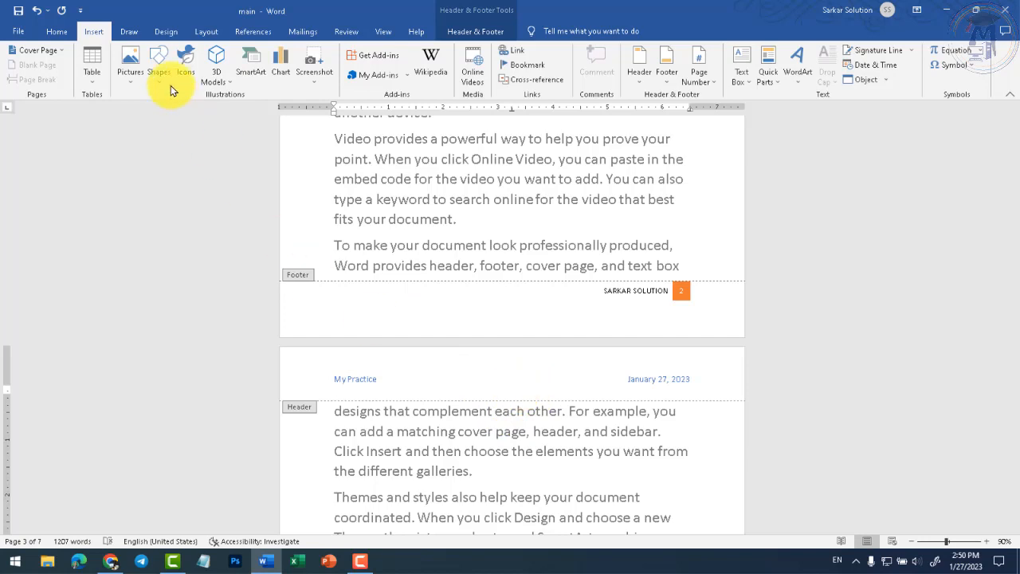
{"action": "left_click", "coordinate": [133, 67]}
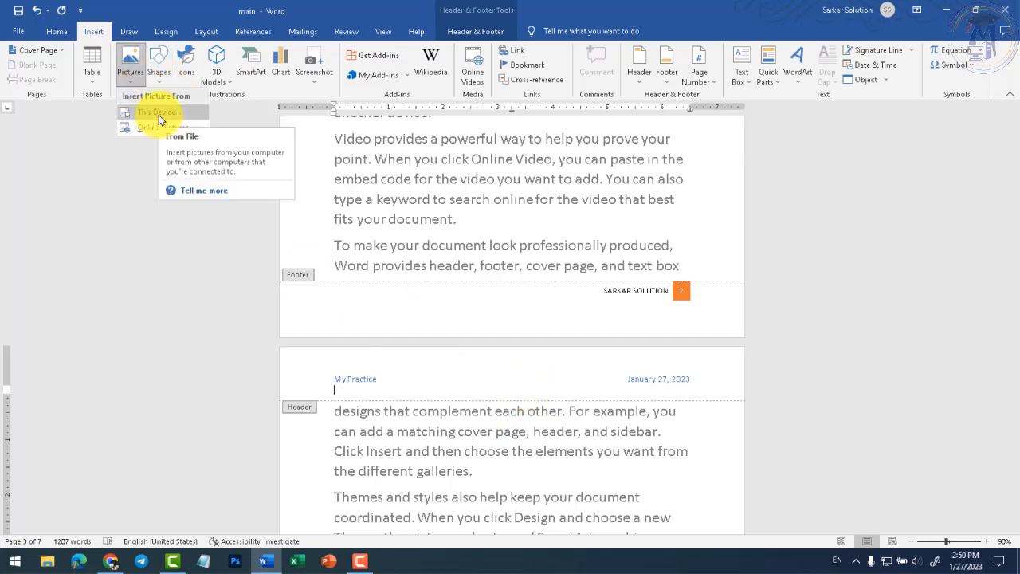
{"action": "left_click", "coordinate": [158, 115]}
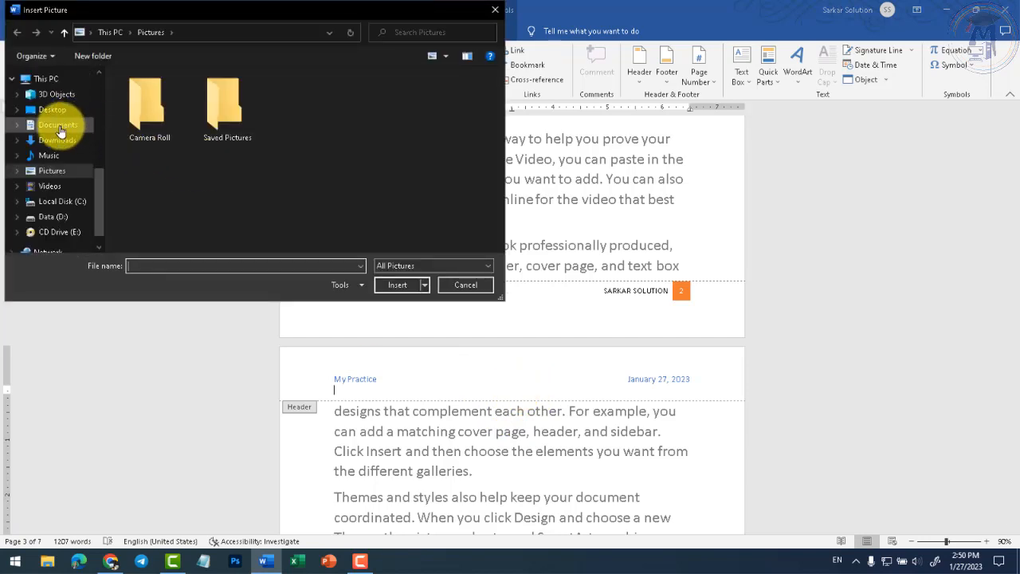
{"action": "left_click", "coordinate": [58, 139]}
{"action": "double_click", "coordinate": [154, 142]}
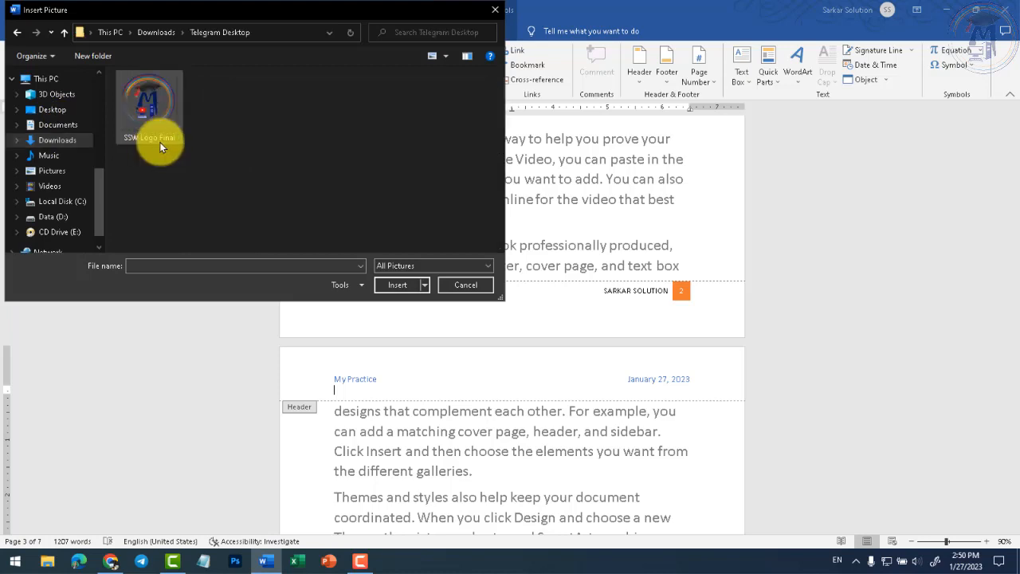
{"action": "double_click", "coordinate": [164, 107]}
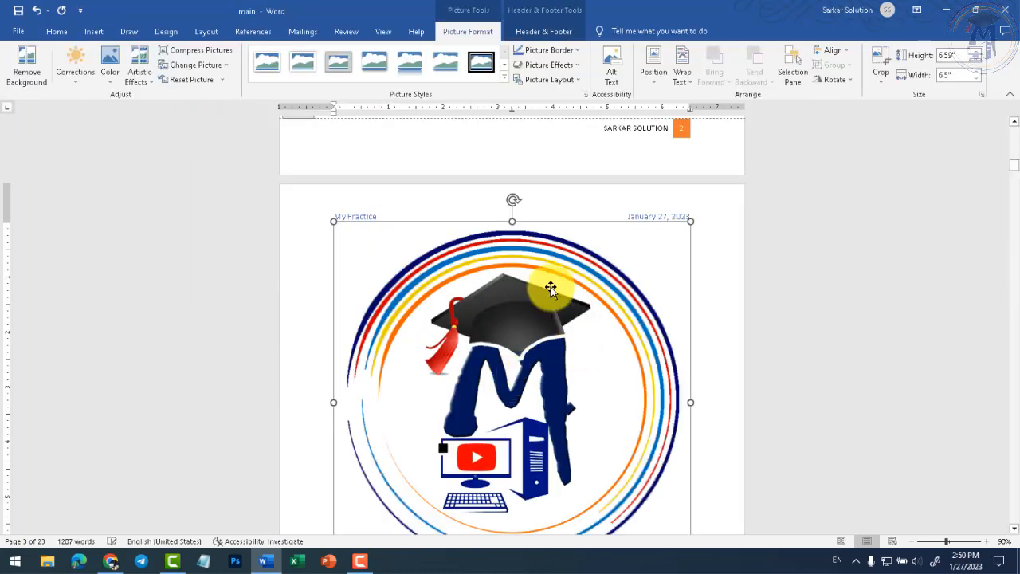
- Shrink the logo to a small icon, set it to wrap with text, and place it beside My Practice
{"action": "scroll", "coordinate": [667, 446], "scroll_direction": "down", "scroll_amount": 2}
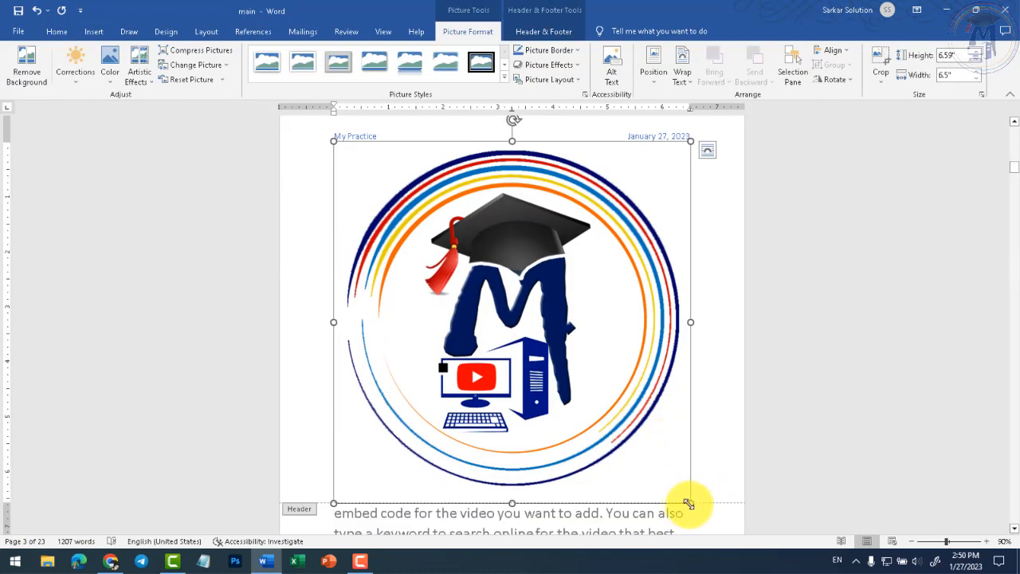
{"action": "left_click_drag", "start_coordinate": [688, 504], "coordinate": [365, 163]}
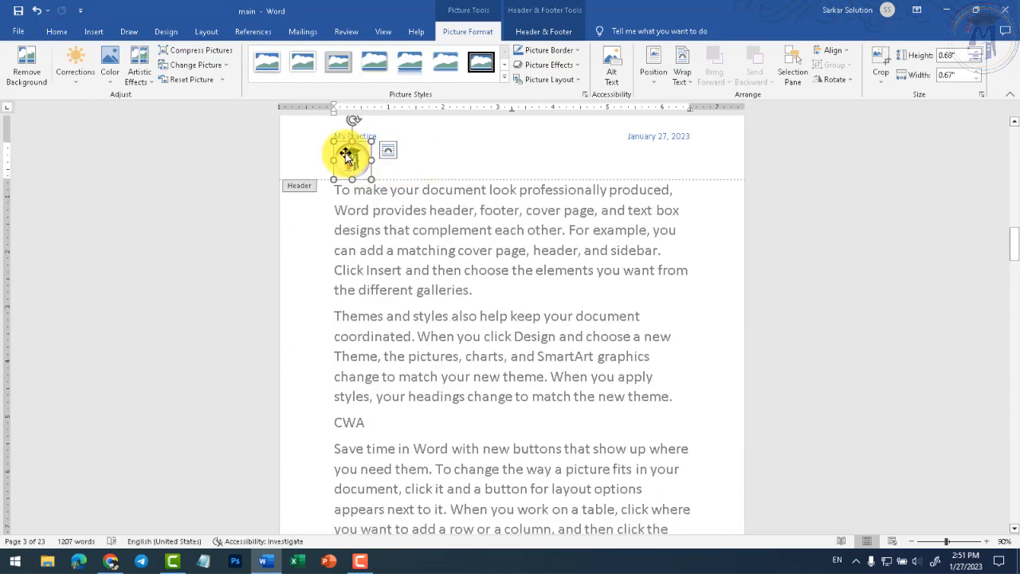
{"action": "left_click", "coordinate": [388, 155]}
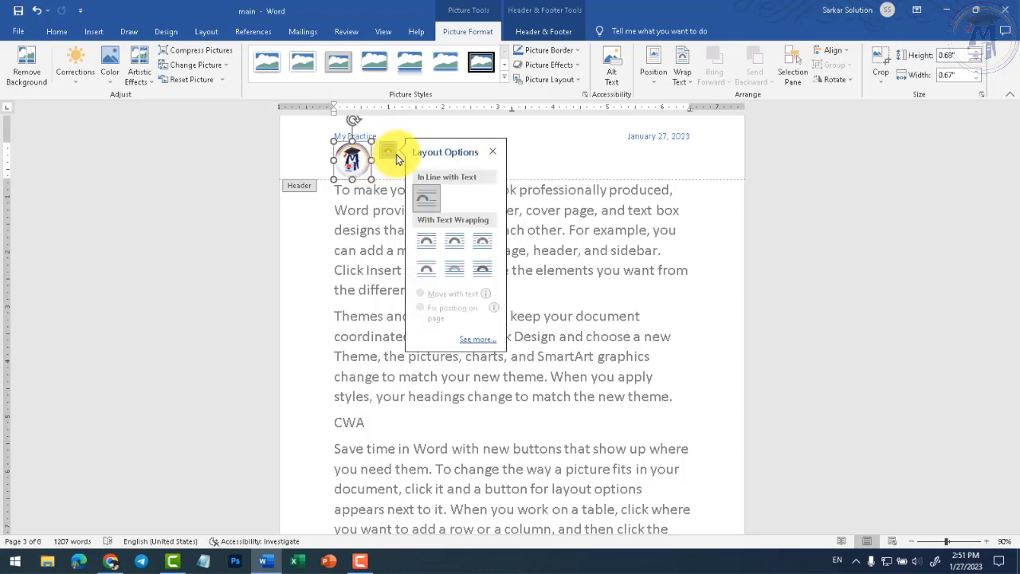
{"action": "left_click", "coordinate": [454, 241]}
{"action": "left_click_drag", "start_coordinate": [352, 159], "coordinate": [343, 131]}
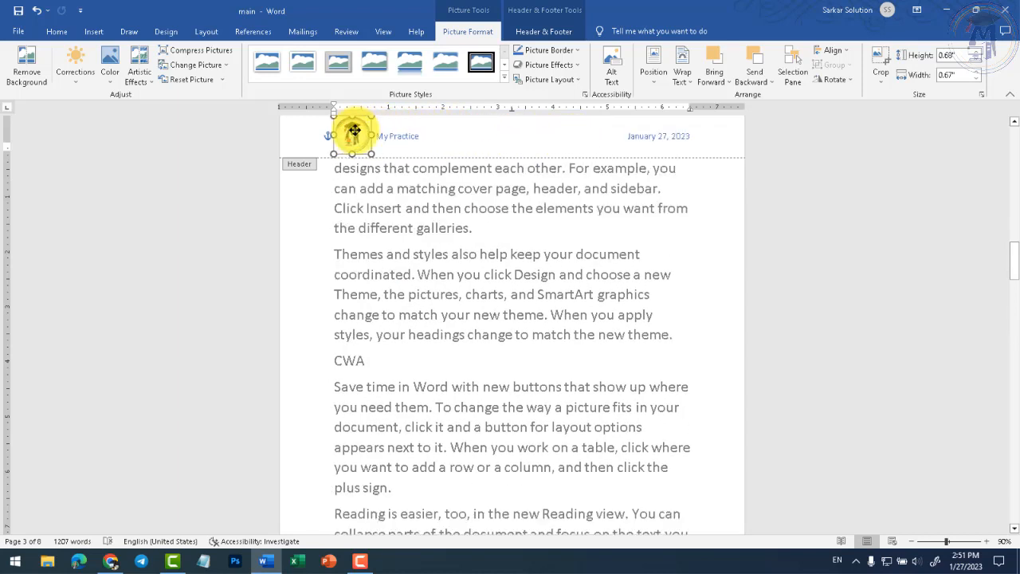
{"action": "double_click", "coordinate": [531, 232]}
{"action": "scroll", "coordinate": [497, 333], "scroll_direction": "down", "scroll_amount": 5}
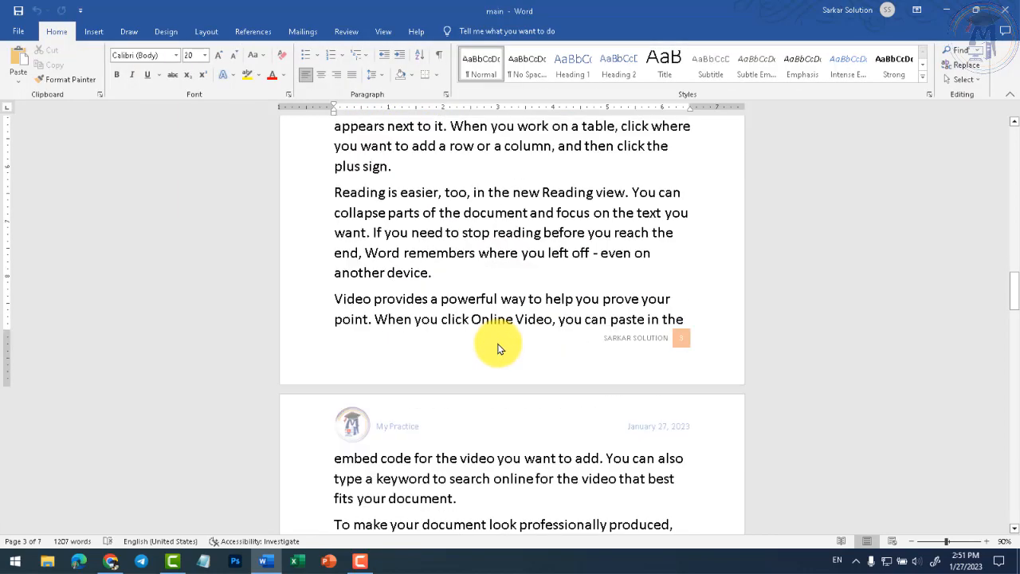
{"action": "scroll", "coordinate": [593, 348], "scroll_direction": "down", "scroll_amount": 6}
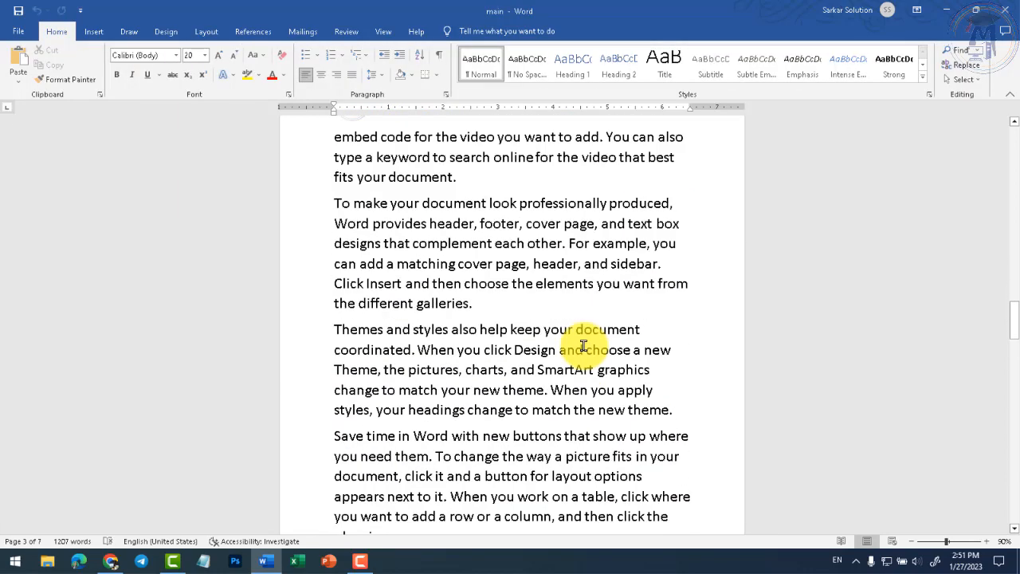
{"action": "scroll", "coordinate": [558, 356], "scroll_direction": "up", "scroll_amount": 3}
{"action": "scroll", "coordinate": [510, 343], "scroll_direction": "up", "scroll_amount": 2}
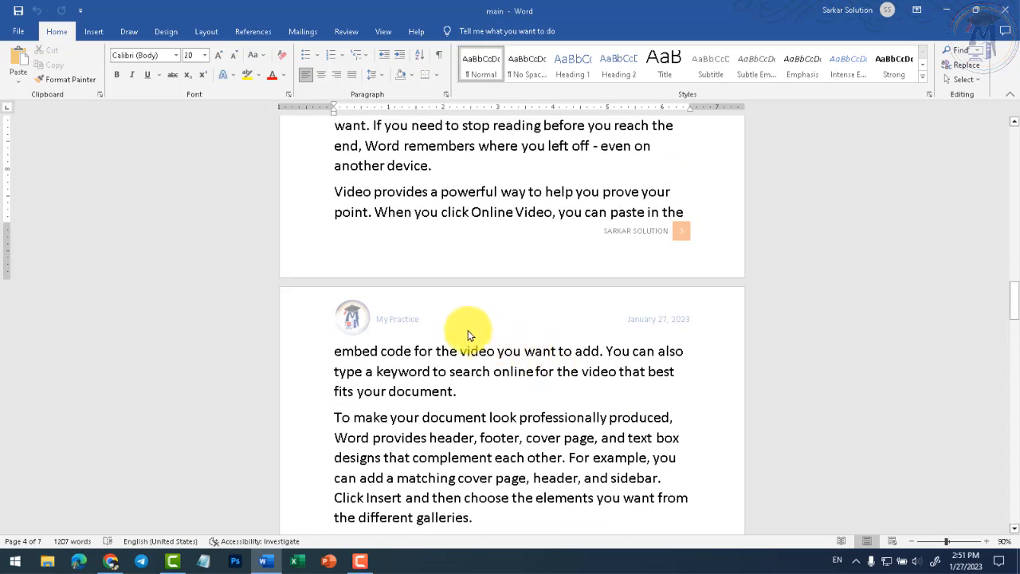
{"action": "double_click", "coordinate": [451, 318]}
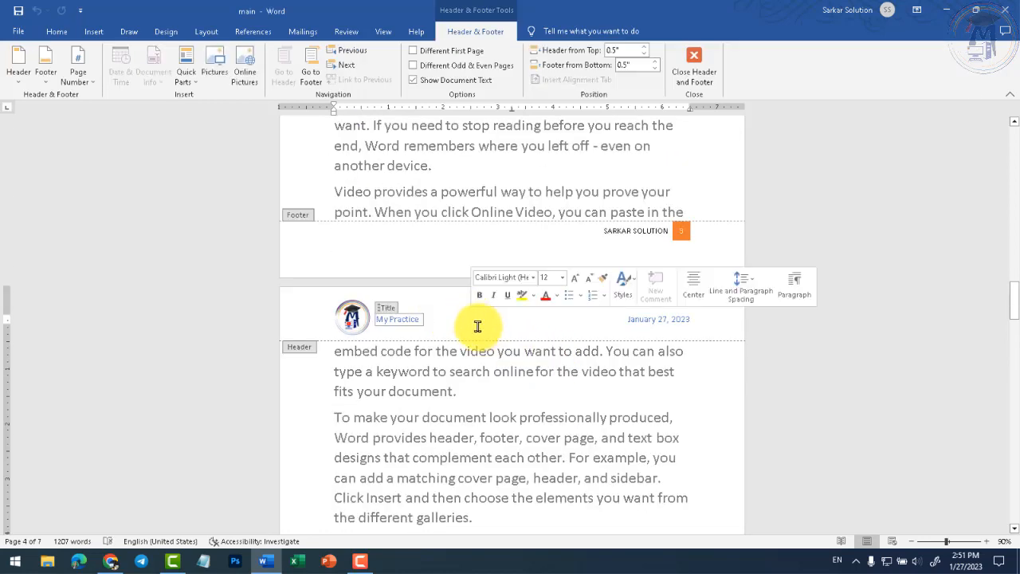
{"action": "left_click", "coordinate": [93, 31]}
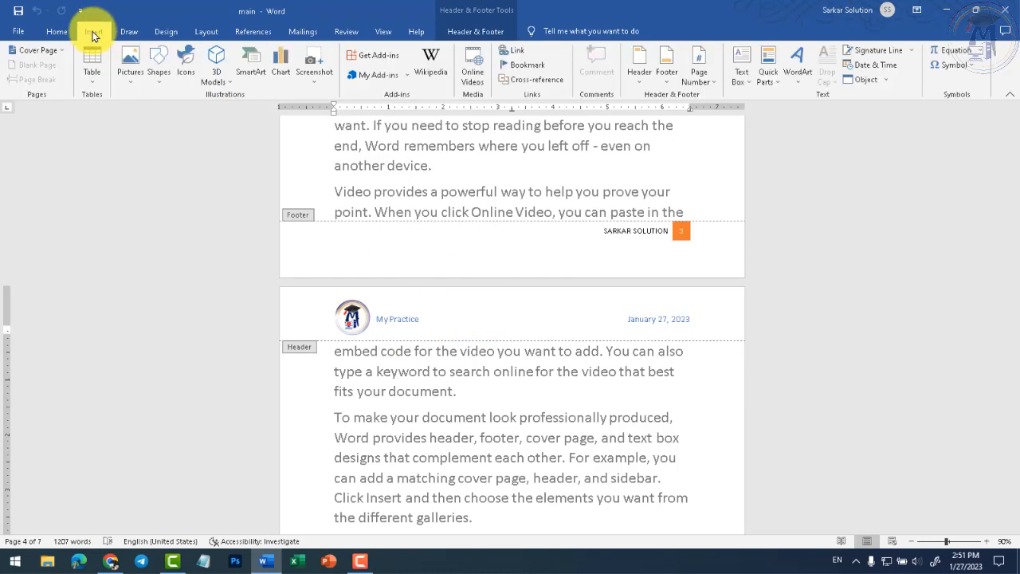
{"action": "left_click", "coordinate": [159, 66]}
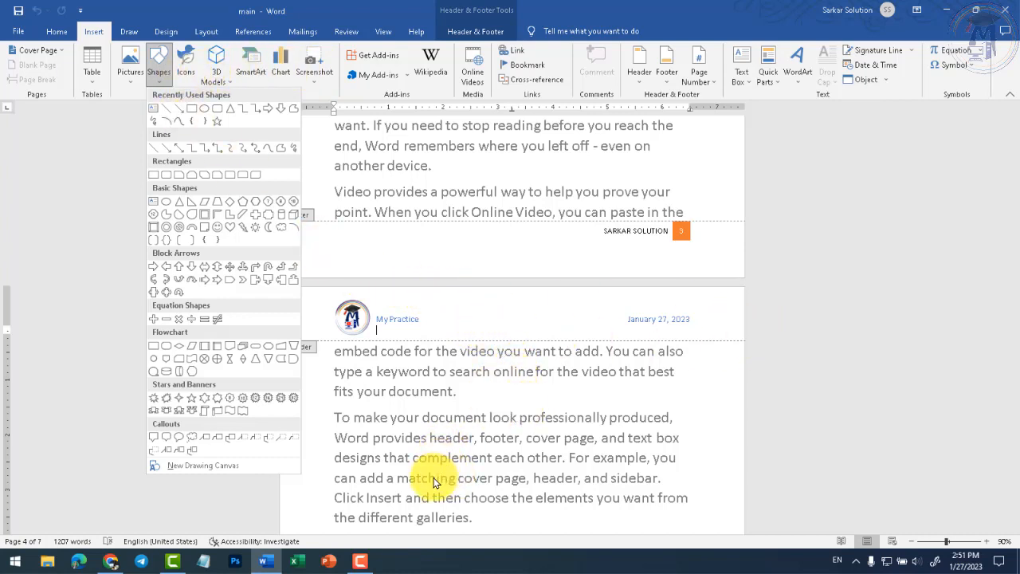
{"action": "left_click", "coordinate": [488, 460]}
{"action": "triple_click", "coordinate": [488, 460]}
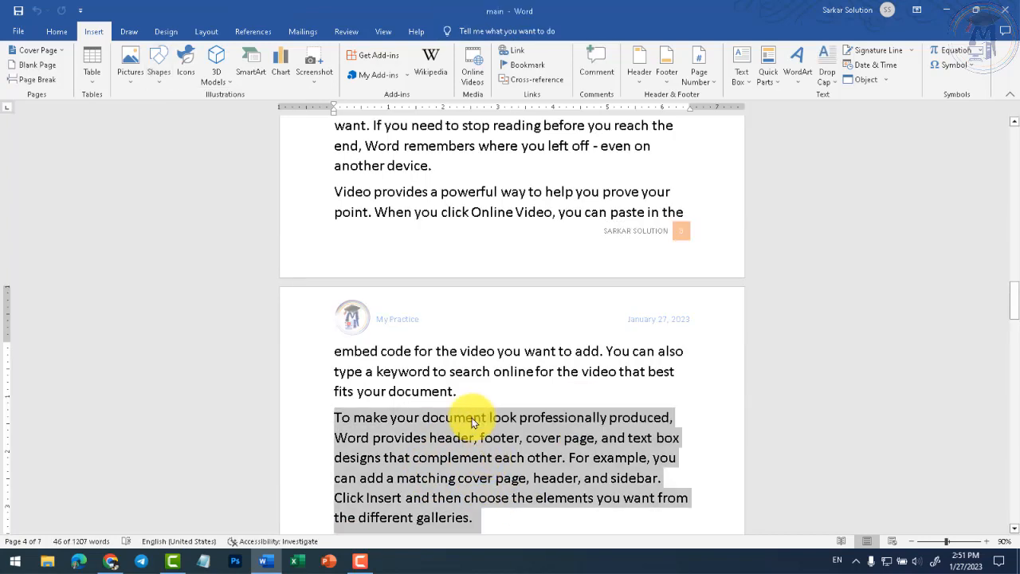
{"action": "left_click", "coordinate": [457, 349]}
{"action": "double_click", "coordinate": [455, 332]}
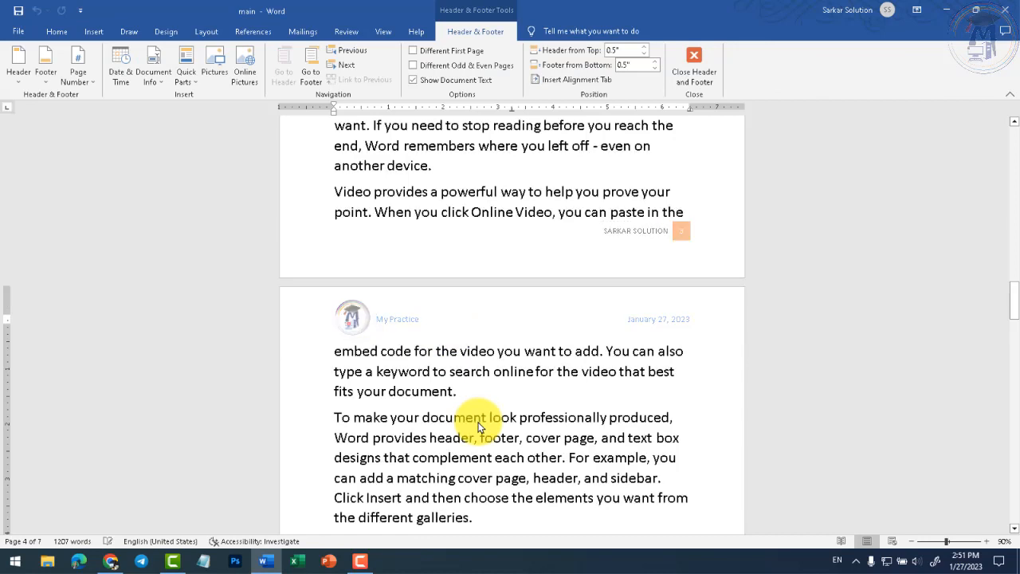
{"action": "triple_click", "coordinate": [475, 420]}
{"action": "left_click", "coordinate": [443, 414]}
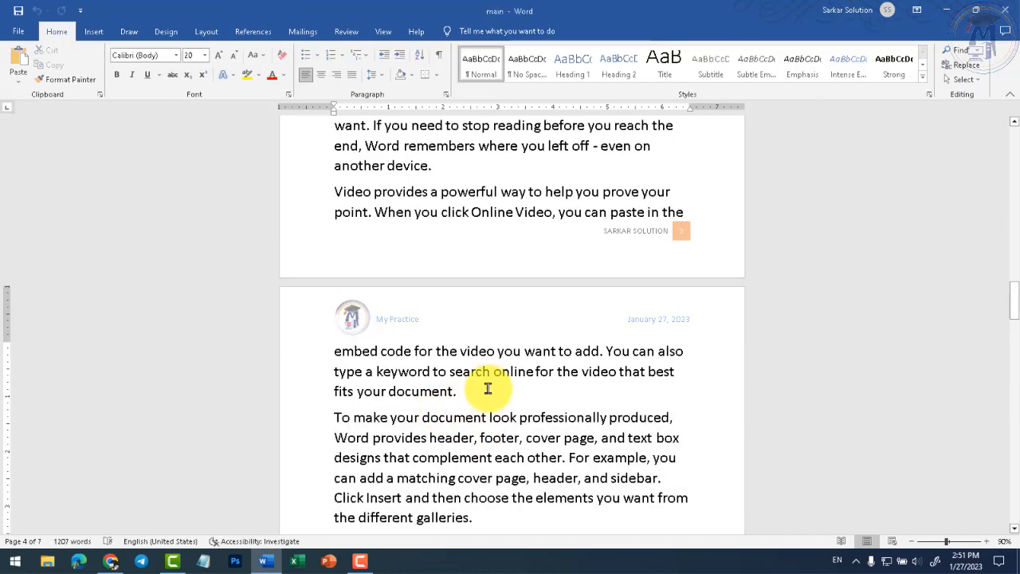
{"action": "left_click", "coordinate": [488, 308]}
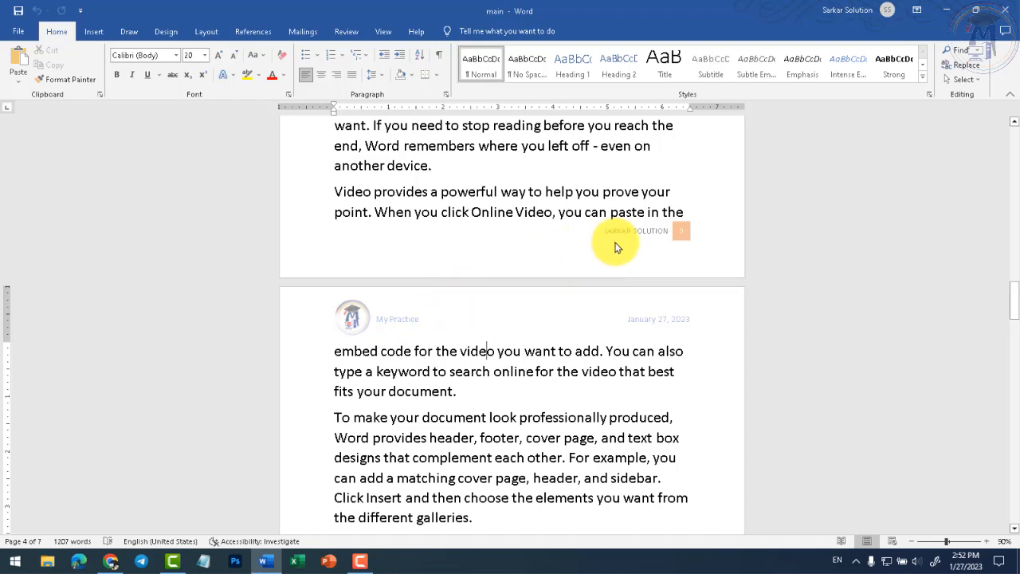
- Toggle page 4's header and the Page Number menu, then add a blank line after 'fits your document.'
{"action": "double_click", "coordinate": [502, 307]}
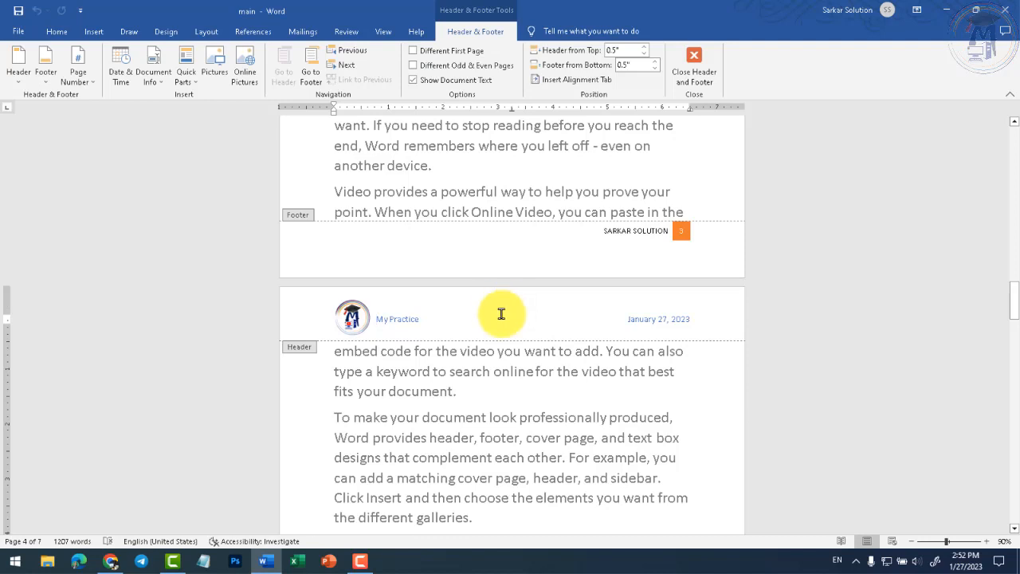
{"action": "double_click", "coordinate": [496, 378]}
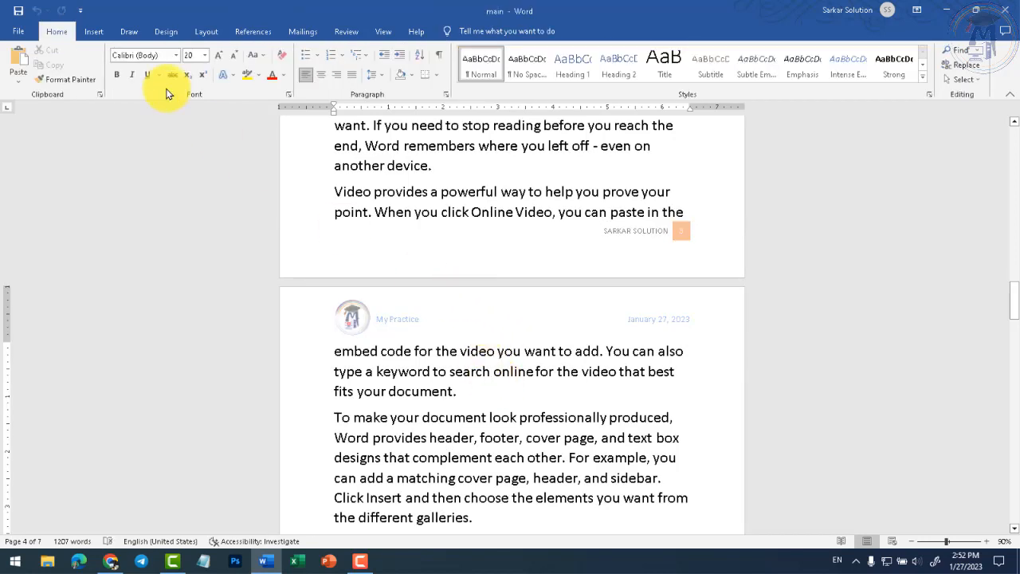
{"action": "left_click", "coordinate": [94, 29]}
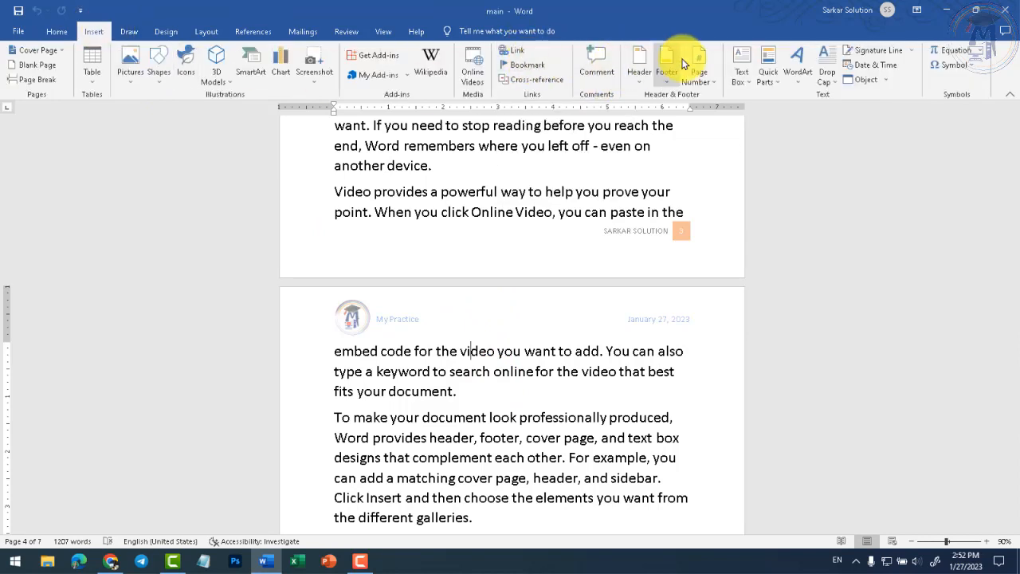
{"action": "left_click", "coordinate": [715, 84]}
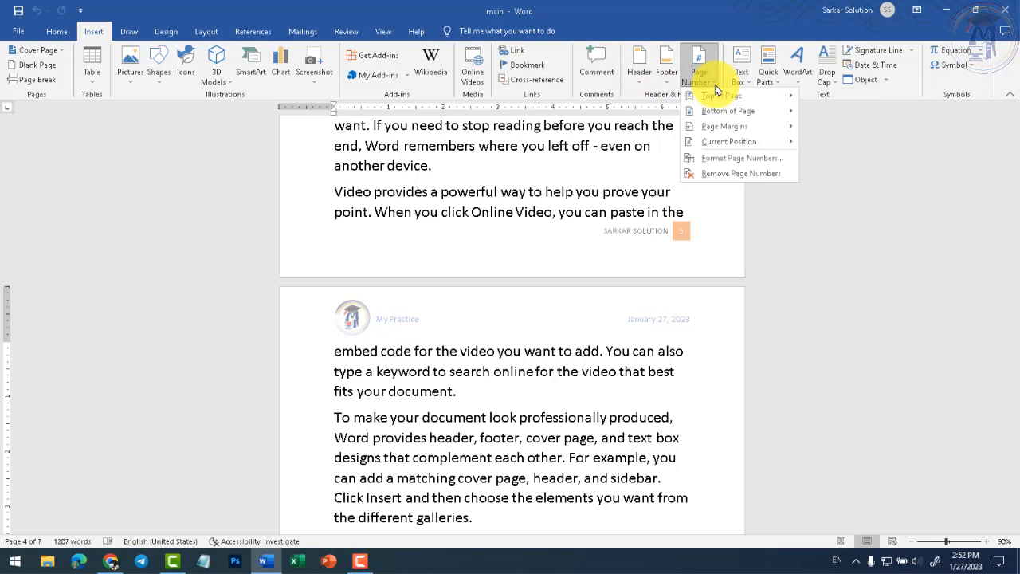
{"action": "left_click", "coordinate": [726, 314]}
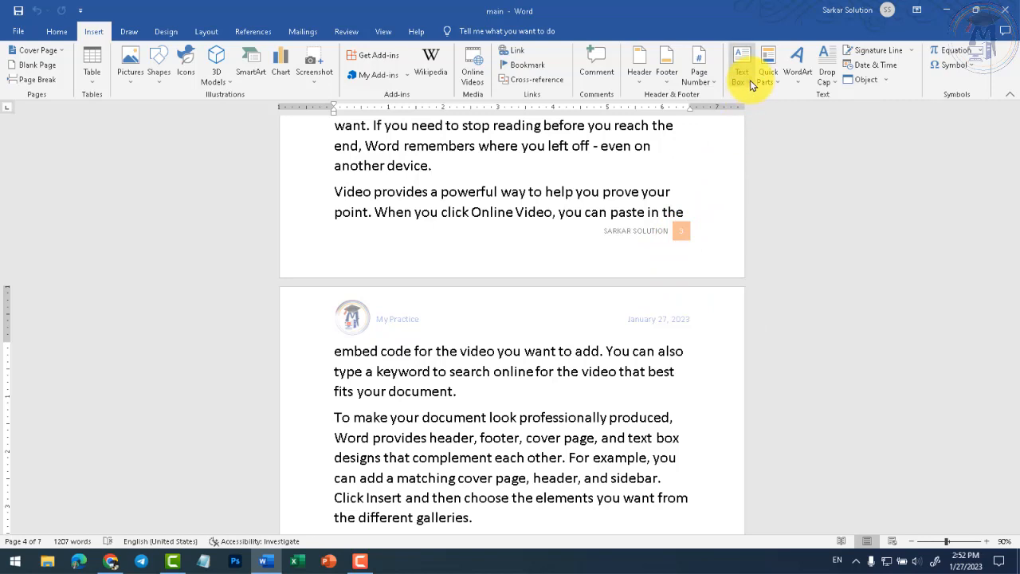
{"action": "scroll", "coordinate": [553, 348], "scroll_direction": "down", "scroll_amount": 3}
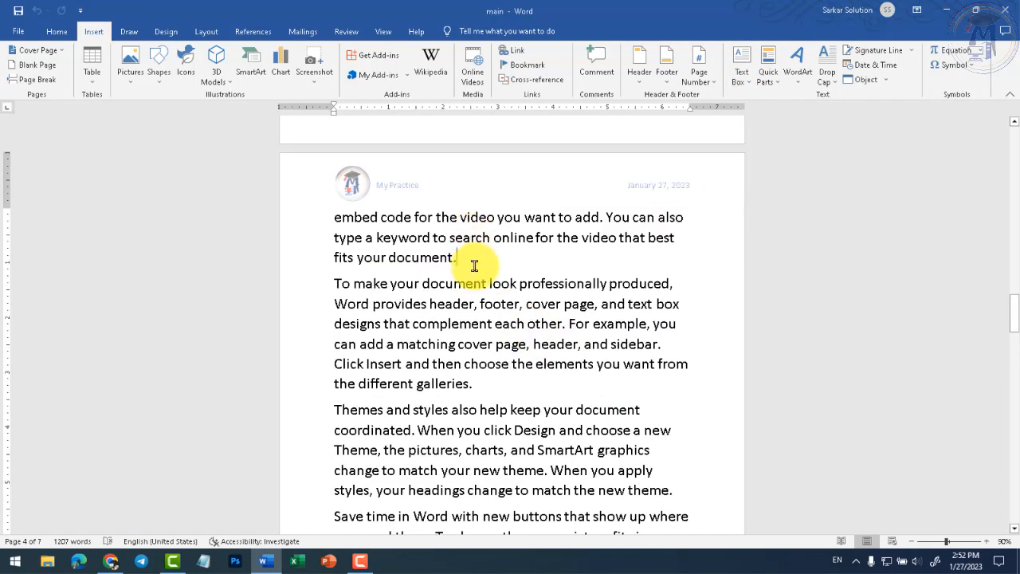
{"action": "key", "text": "Return"}
- Draw a rectangle below 'fits your document.' and fill it with enlarged 'SSW' text
{"action": "left_click", "coordinate": [159, 67]}
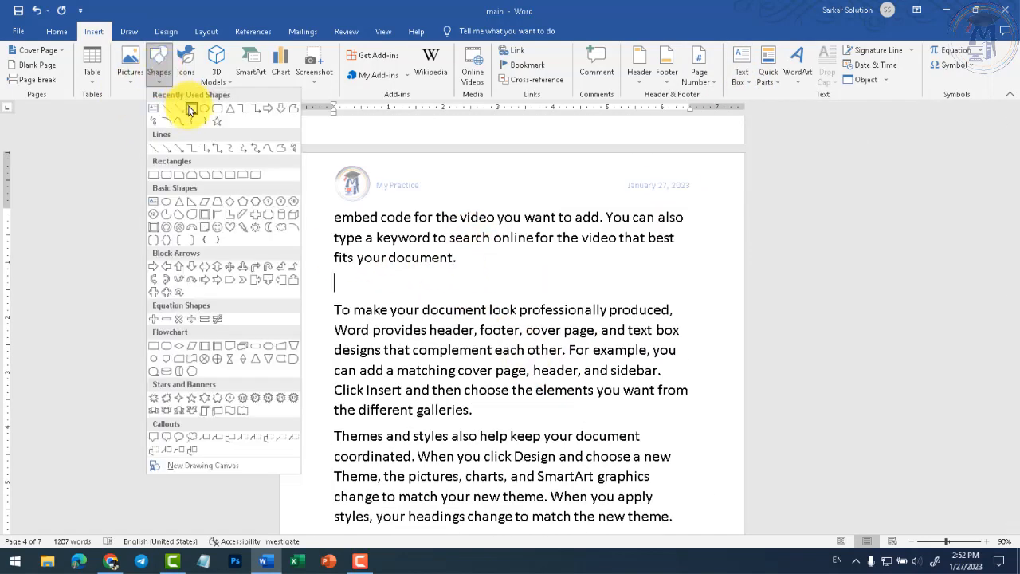
{"action": "left_click", "coordinate": [191, 112]}
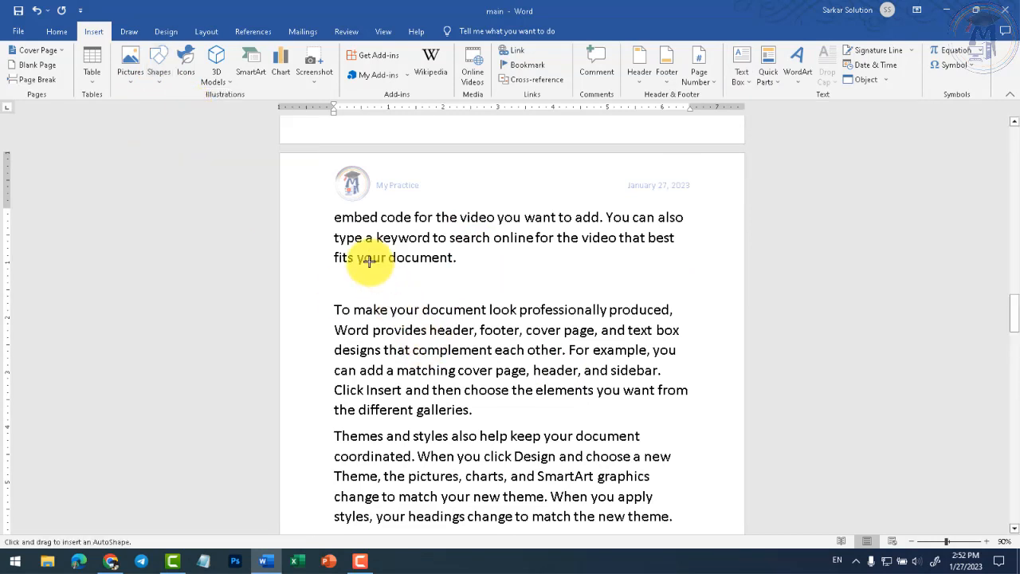
{"action": "left_click_drag", "start_coordinate": [371, 262], "coordinate": [534, 303]}
{"action": "right_click", "coordinate": [422, 280]}
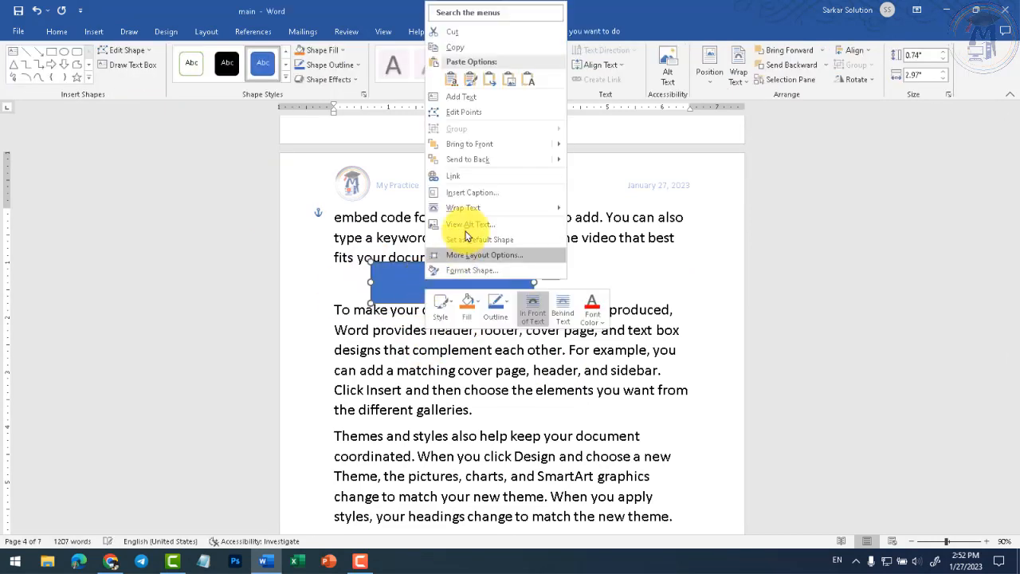
{"action": "left_click", "coordinate": [460, 100]}
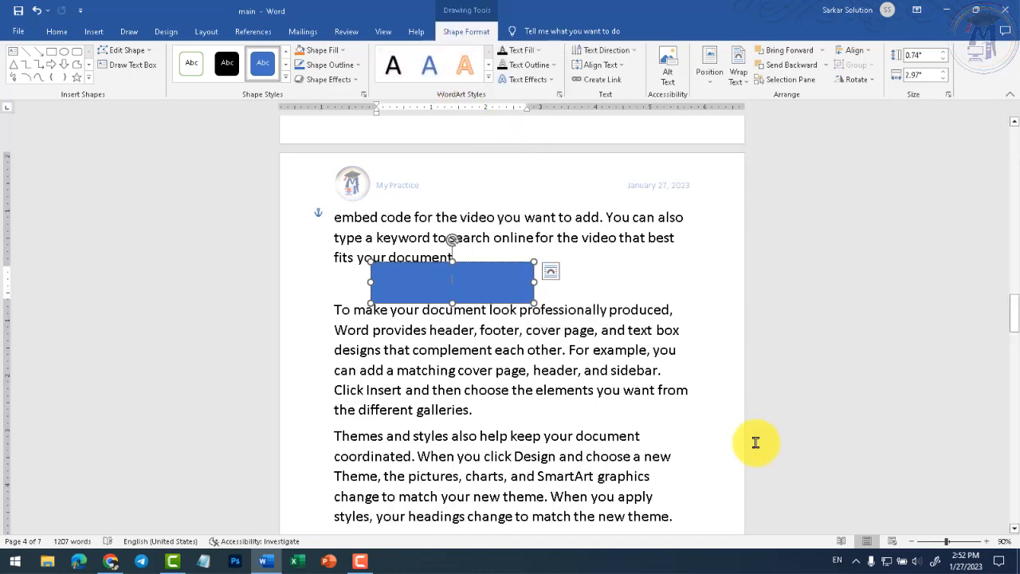
{"action": "type", "text": "sSW"}
{"action": "key", "text": "ctrl+a"}
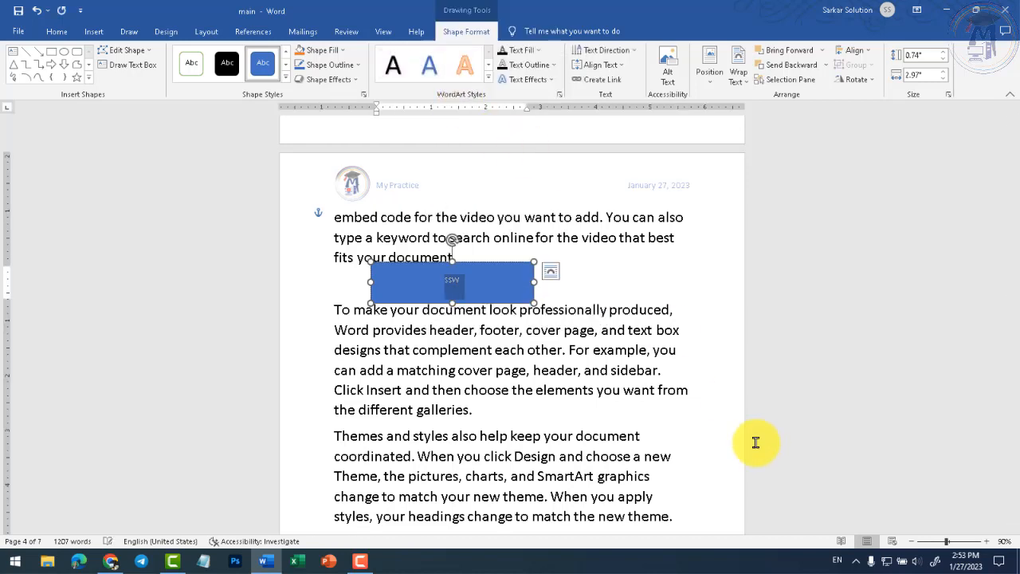
{"action": "key", "text": "ctrl+shift+period"}
{"action": "key", "text": "ctrl+shift+period"}
{"action": "key", "text": "ctrl+shift+period"}
{"action": "key", "text": "ctrl+shift+period"}
{"action": "key", "text": "ctrl+shift+period"}
{"action": "key", "text": "ctrl+shift+period"}
{"action": "key", "text": "ctrl+shift+period"}
{"action": "key", "text": "ctrl+shift+period"}
{"action": "key", "text": "ctrl+shift+period"}
{"action": "key", "text": "ctrl+shift+period"}
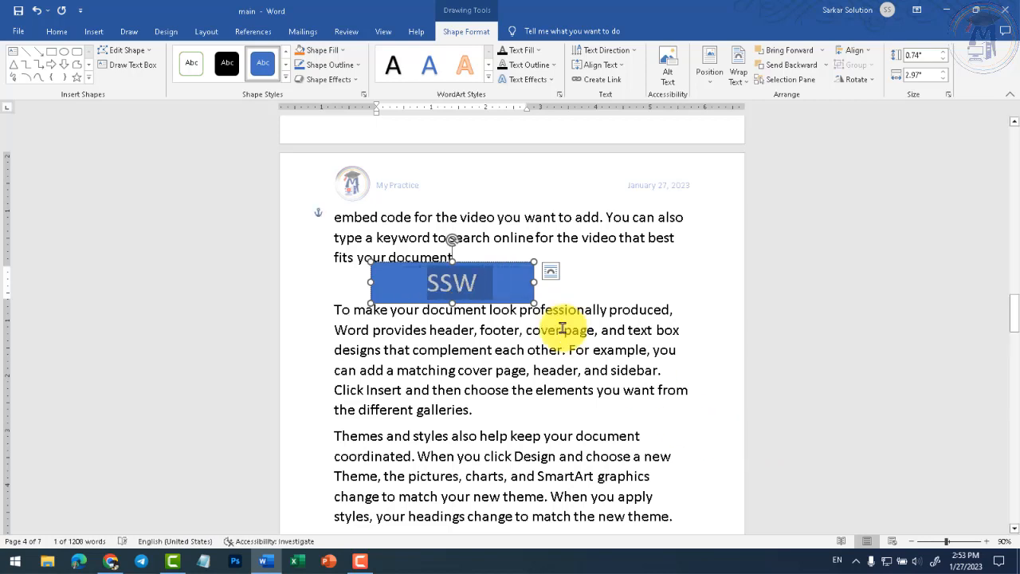
{"action": "left_click", "coordinate": [651, 350]}
{"action": "left_click", "coordinate": [517, 409]}
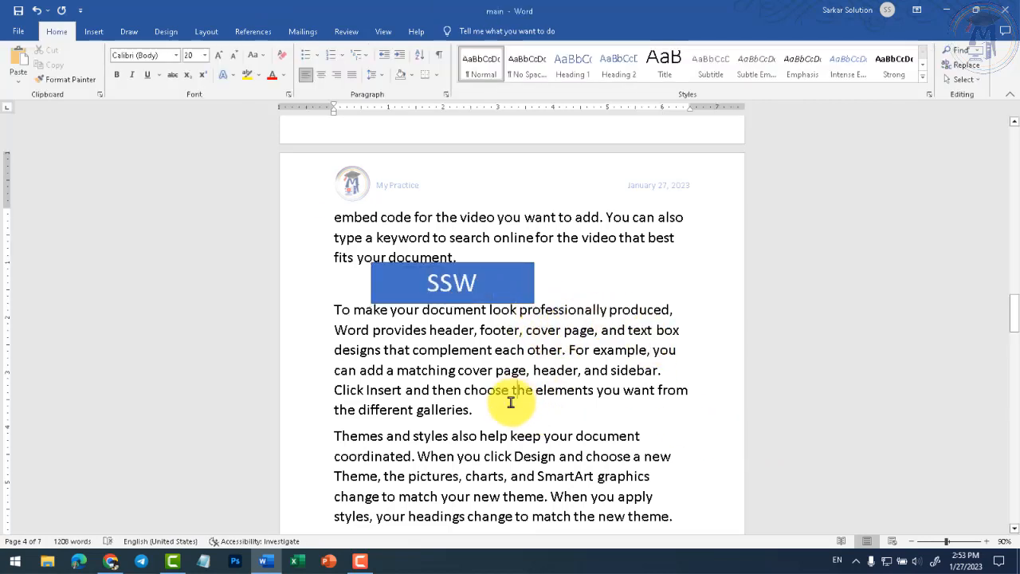
- Insert a black Motion Sidebar text box on page 4 from the built-in Text Box gallery
{"action": "left_click", "coordinate": [95, 31]}
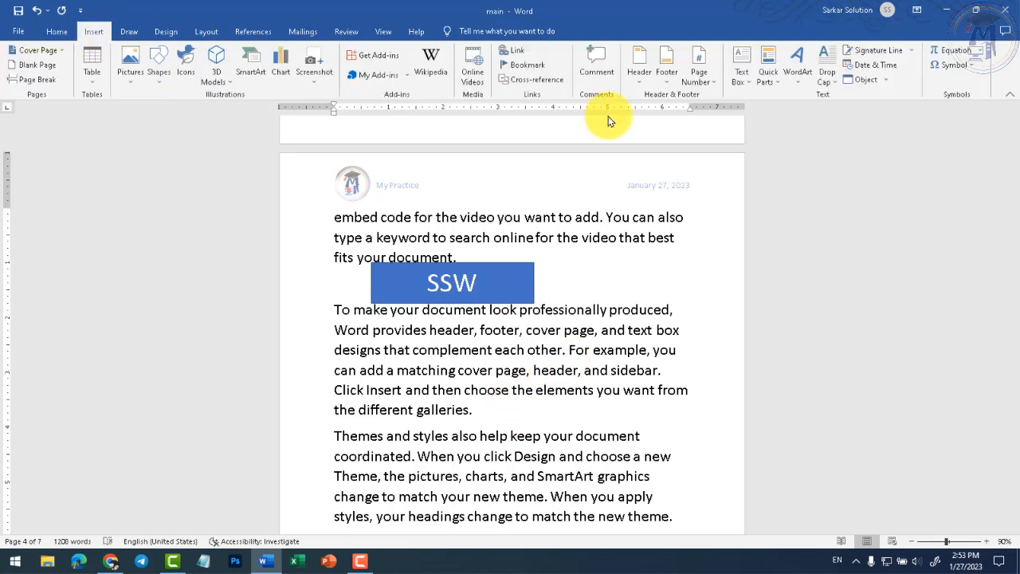
{"action": "left_click", "coordinate": [748, 85]}
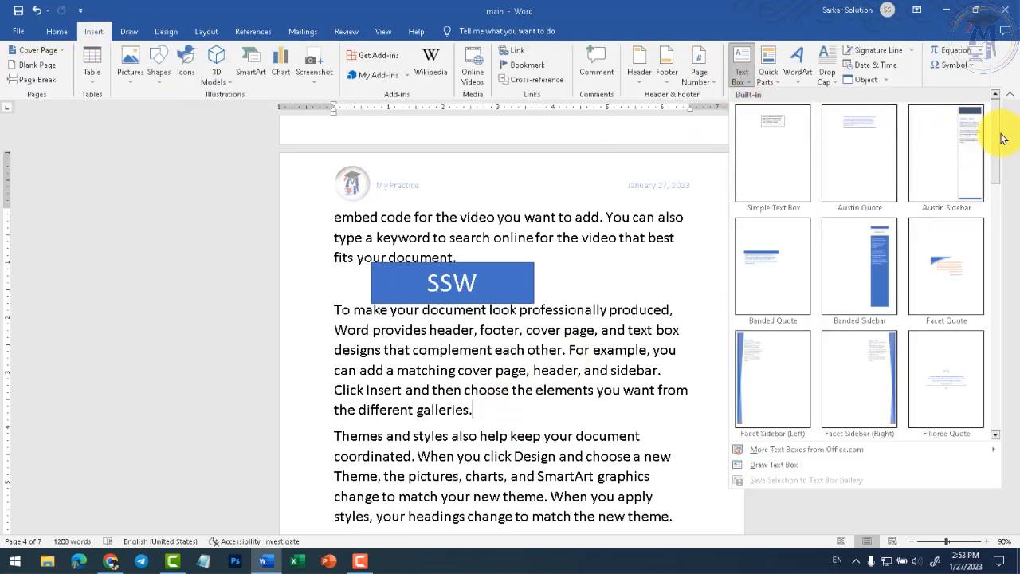
{"action": "left_click_drag", "start_coordinate": [993, 148], "coordinate": [985, 256]}
{"action": "scroll", "coordinate": [985, 256], "scroll_direction": "down", "scroll_amount": 3}
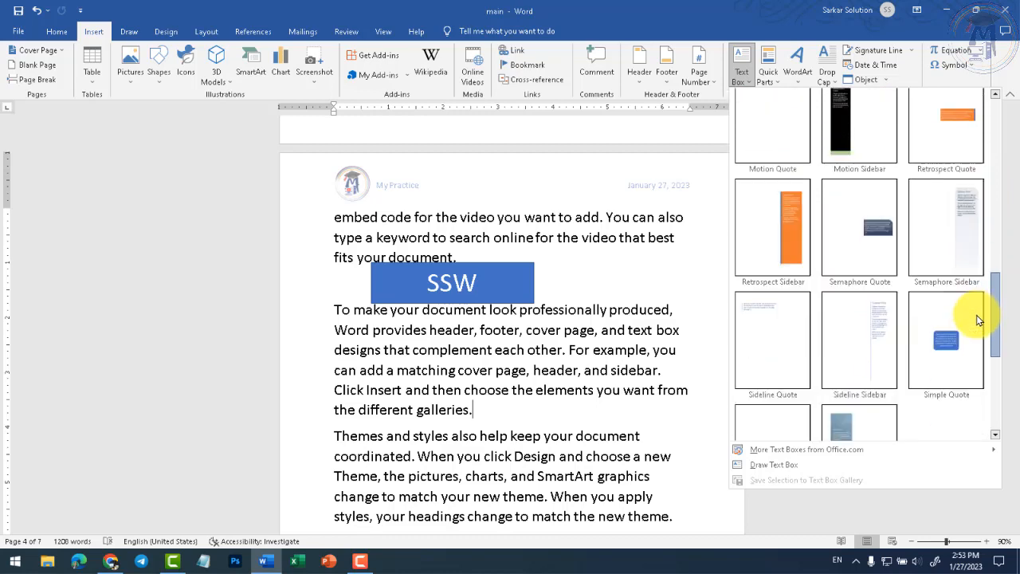
{"action": "scroll", "coordinate": [977, 345], "scroll_direction": "down", "scroll_amount": 1}
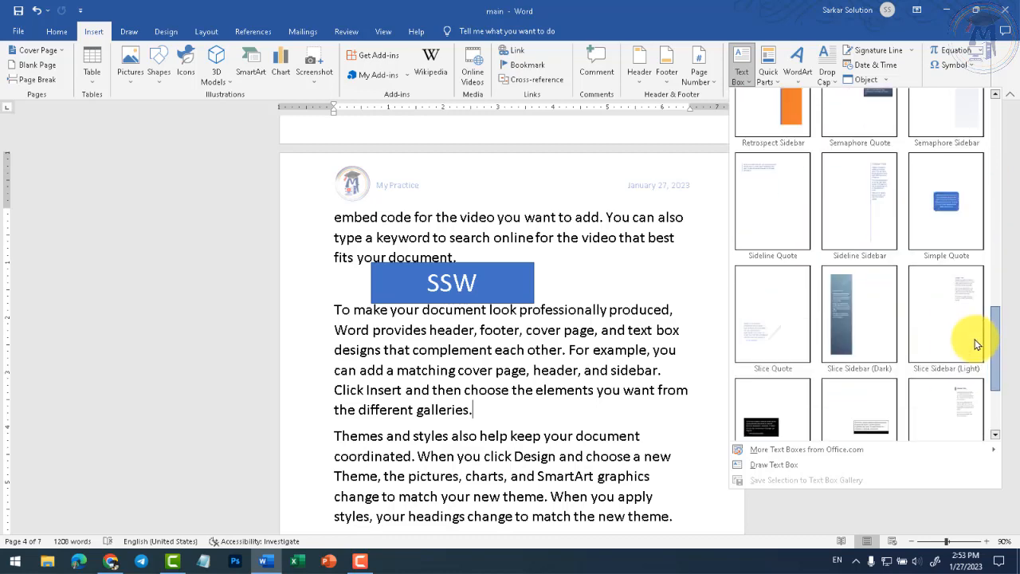
{"action": "scroll", "coordinate": [977, 344], "scroll_direction": "up", "scroll_amount": 3}
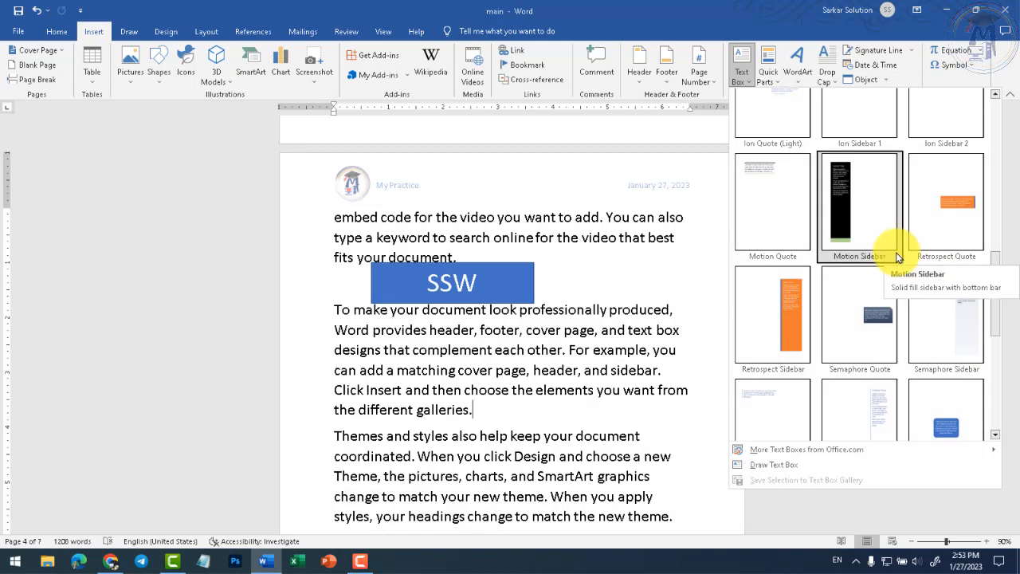
{"action": "left_click", "coordinate": [865, 216]}
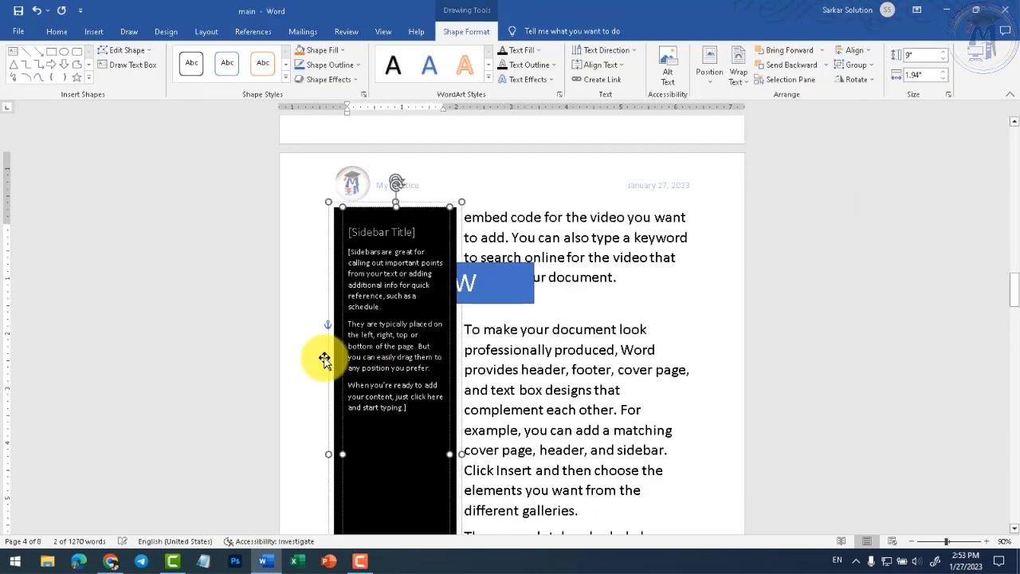
{"action": "left_click", "coordinate": [525, 260]}
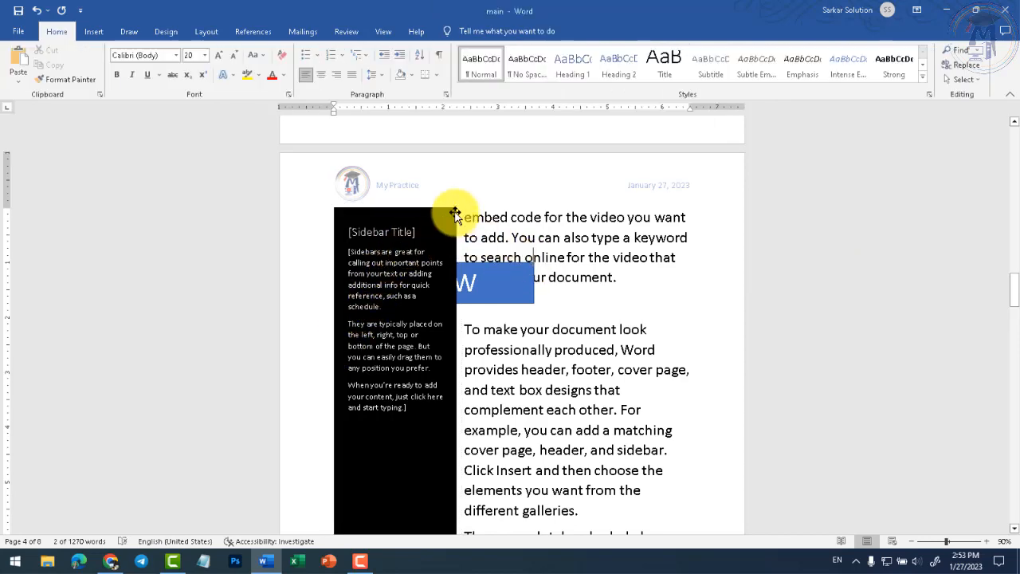
{"action": "left_click", "coordinate": [455, 220]}
{"action": "left_click", "coordinate": [452, 261]}
{"action": "scroll", "coordinate": [454, 266], "scroll_direction": "down", "scroll_amount": 3}
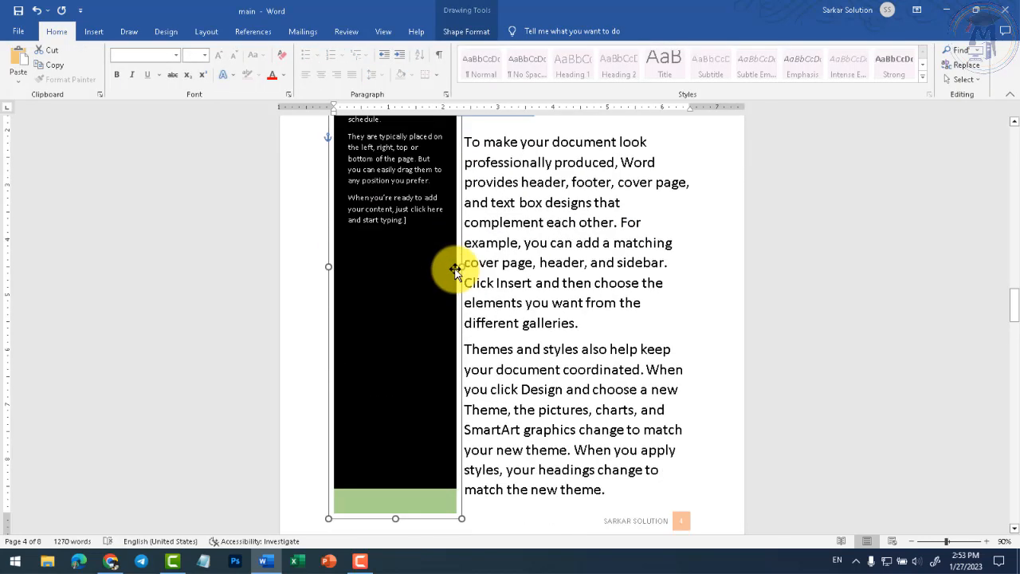
{"action": "scroll", "coordinate": [455, 270], "scroll_direction": "up", "scroll_amount": 3}
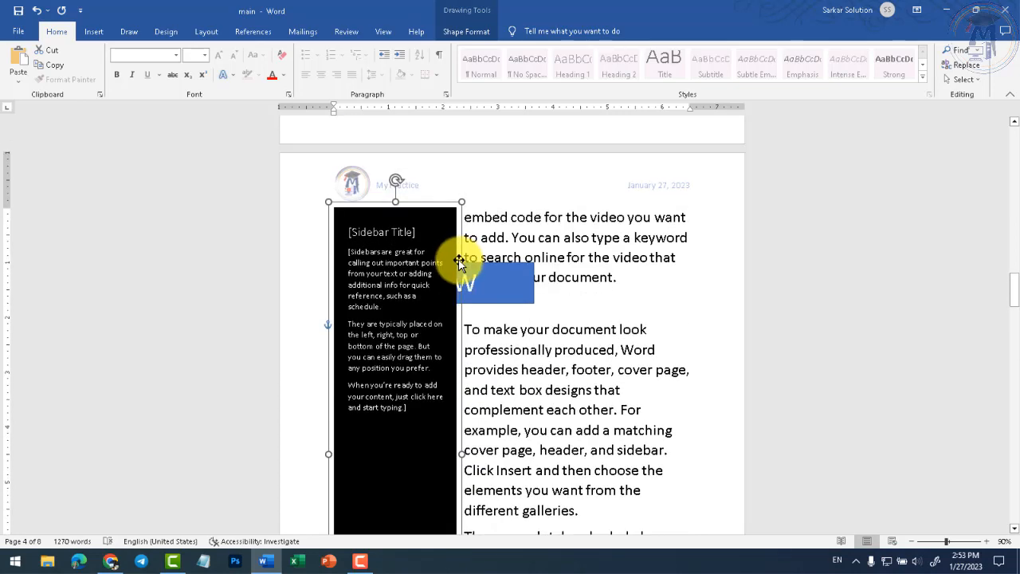
{"action": "left_click", "coordinate": [94, 32]}
- Insert a quote-style text box after 'plus sign.' in the 'Reading is easier' paragraph
{"action": "left_click", "coordinate": [737, 77]}
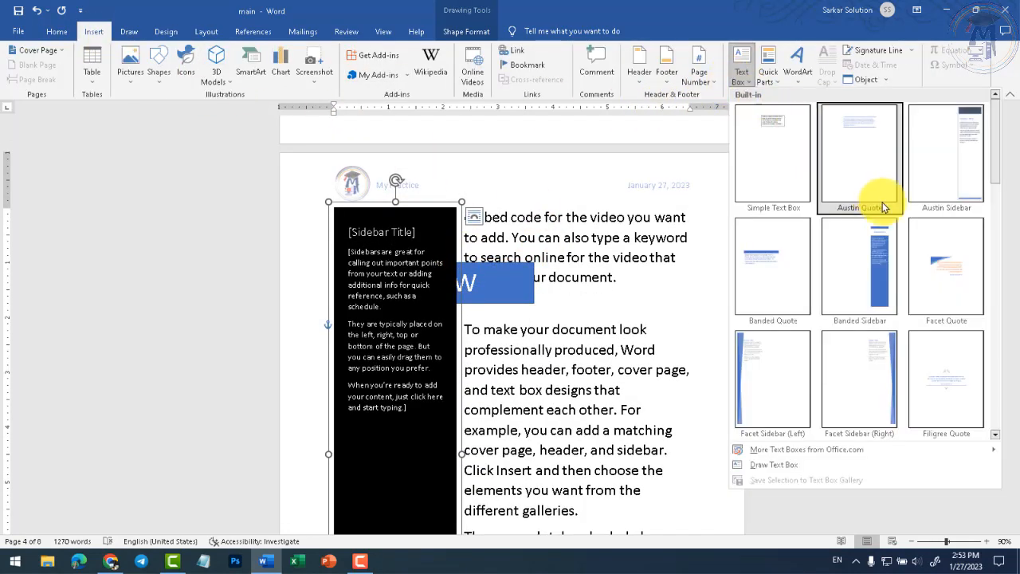
{"action": "left_click", "coordinate": [643, 321]}
{"action": "scroll", "coordinate": [622, 334], "scroll_direction": "down", "scroll_amount": 10}
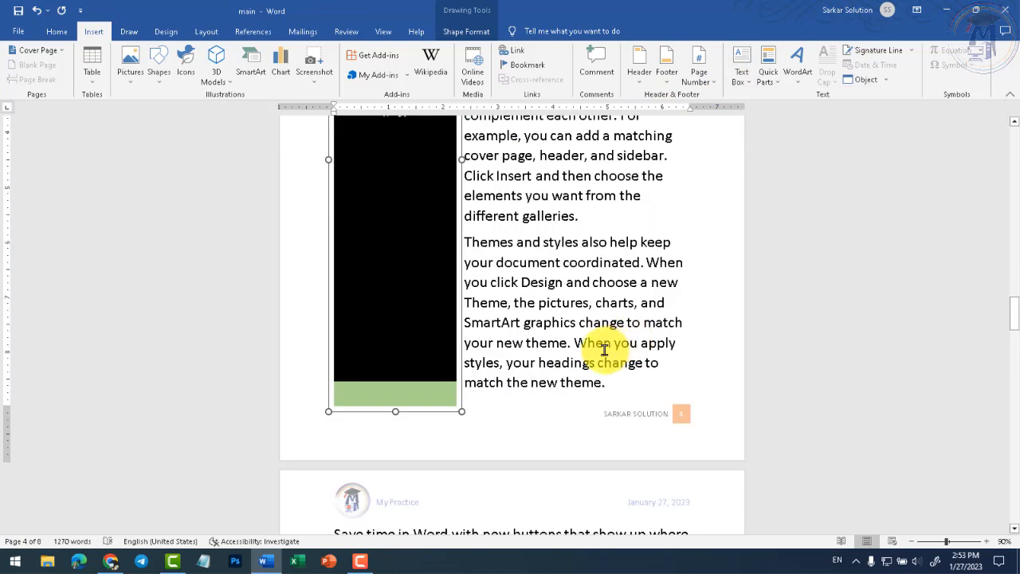
{"action": "left_click", "coordinate": [463, 391]}
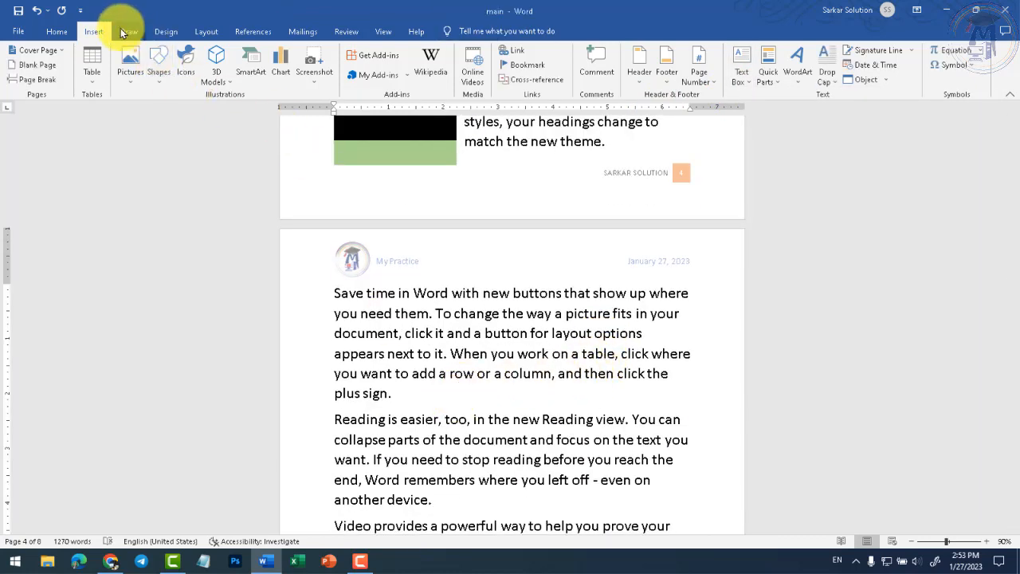
{"action": "left_click", "coordinate": [741, 64]}
{"action": "left_click", "coordinate": [931, 257]}
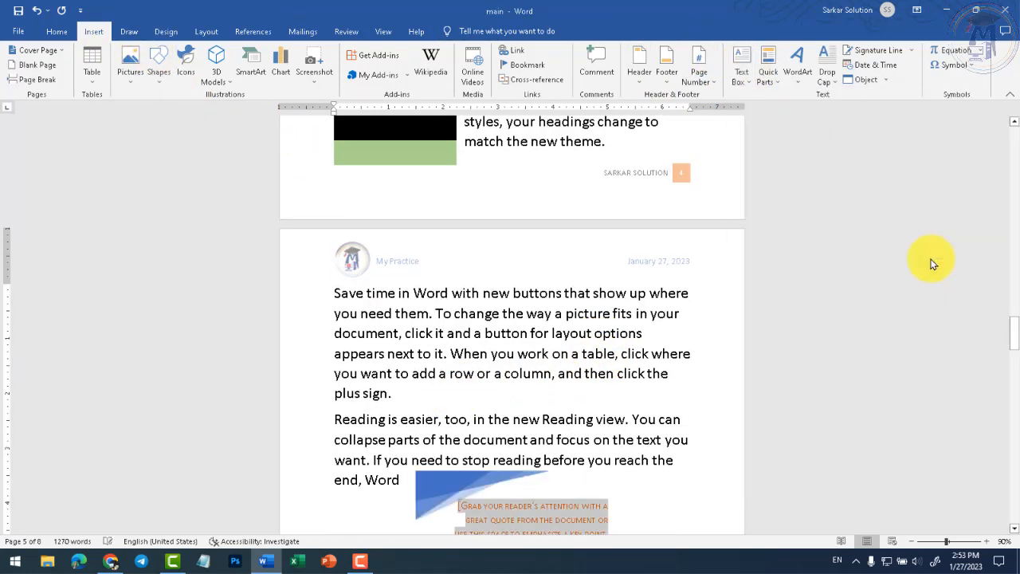
{"action": "scroll", "coordinate": [481, 466], "scroll_direction": "down", "scroll_amount": 1}
{"action": "left_click", "coordinate": [515, 316]}
{"action": "left_click", "coordinate": [467, 289]}
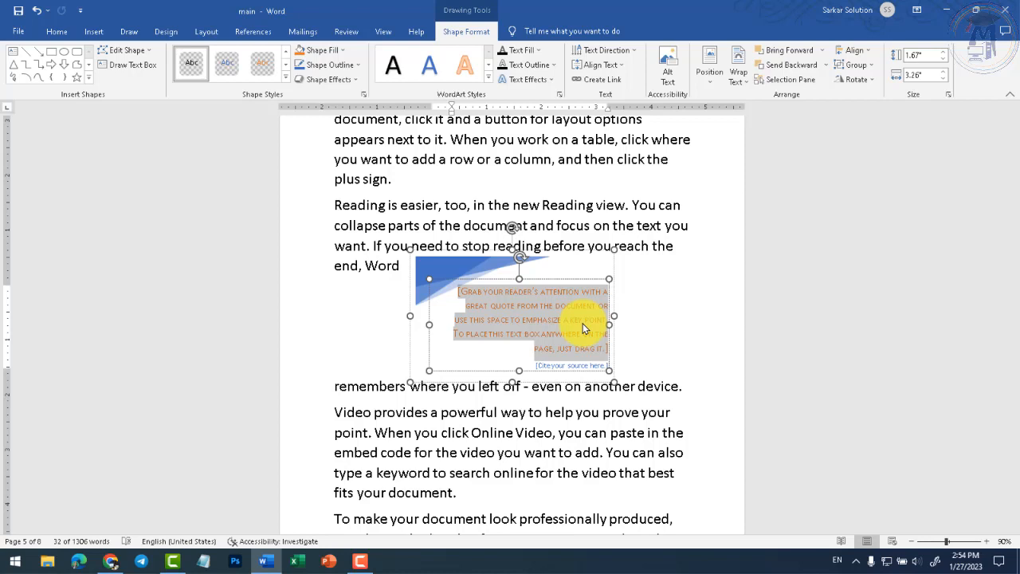
{"action": "left_click", "coordinate": [600, 386]}
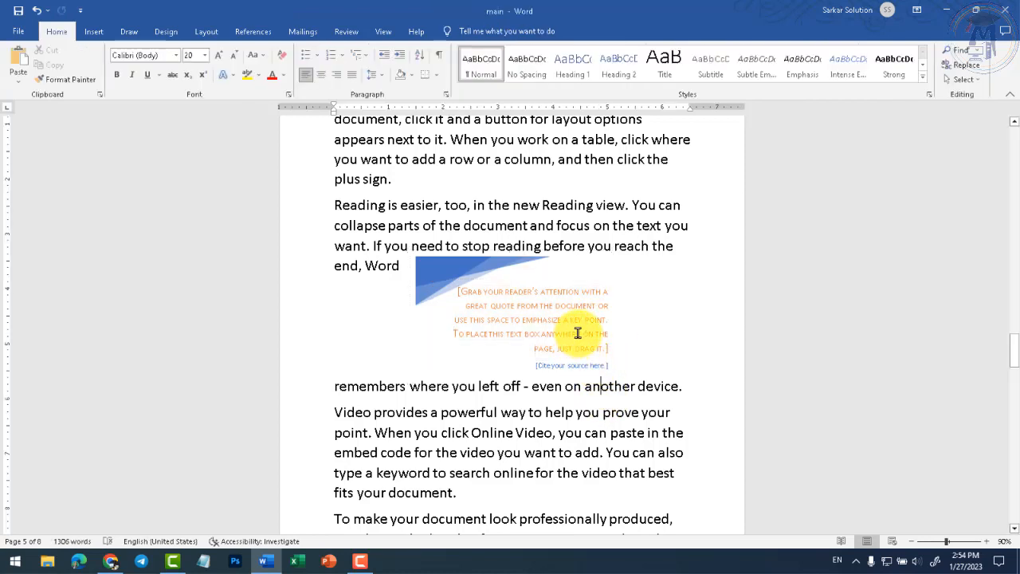
{"action": "left_click", "coordinate": [578, 333]}
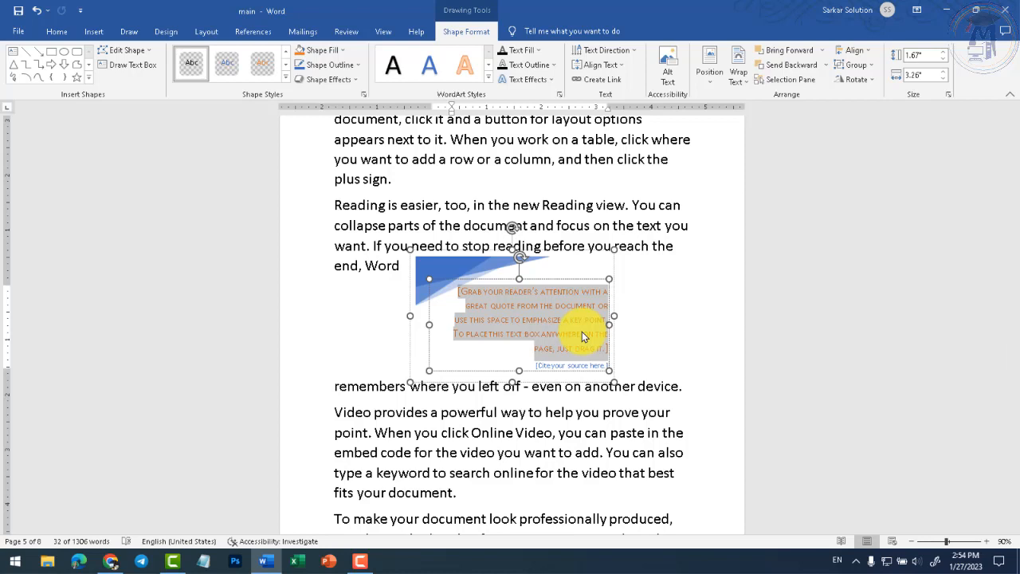
- Add an empty paragraph after 'fits your document.'
{"action": "left_click", "coordinate": [506, 495]}
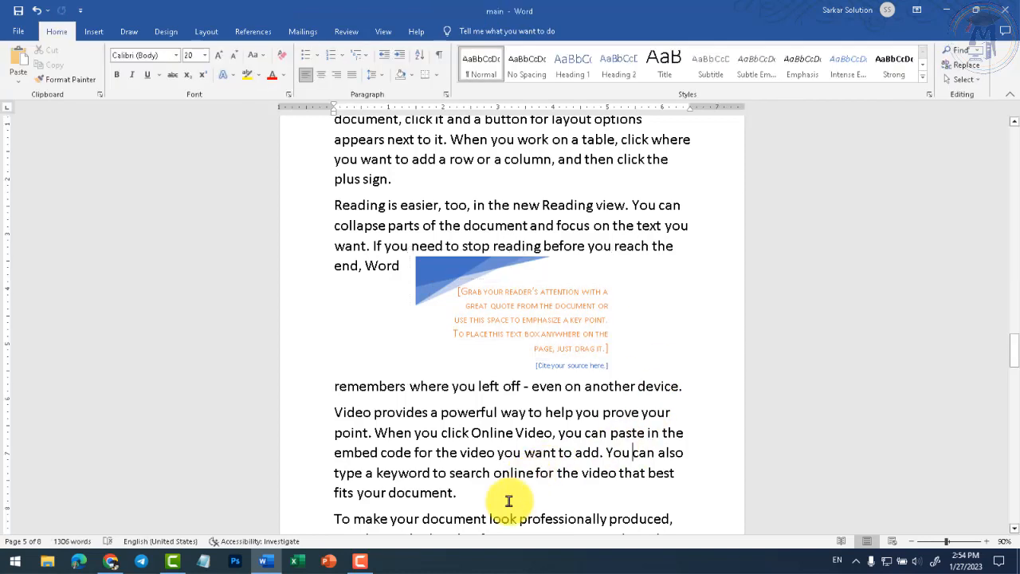
{"action": "key", "text": "Return"}
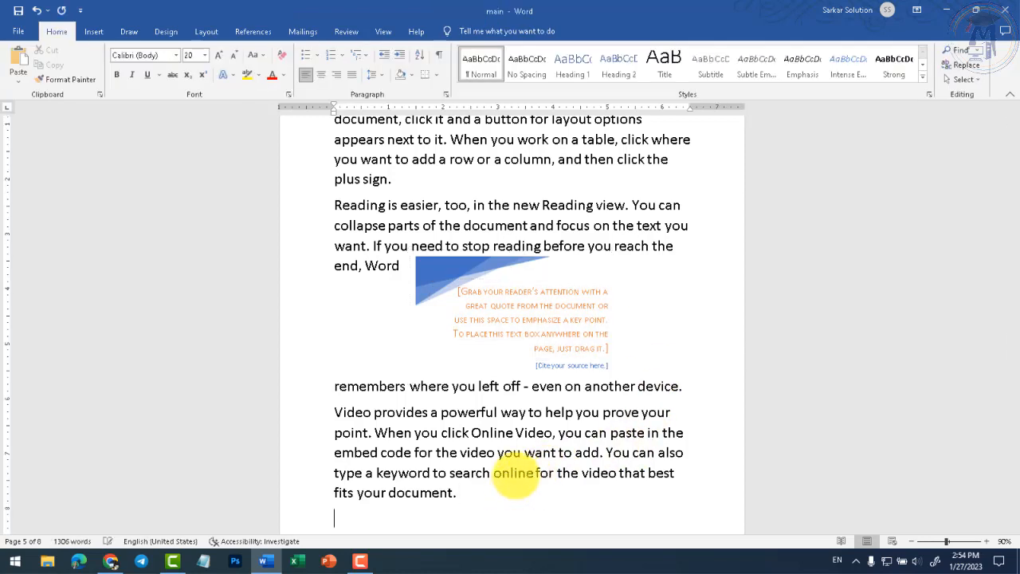
{"action": "left_click", "coordinate": [93, 31]}
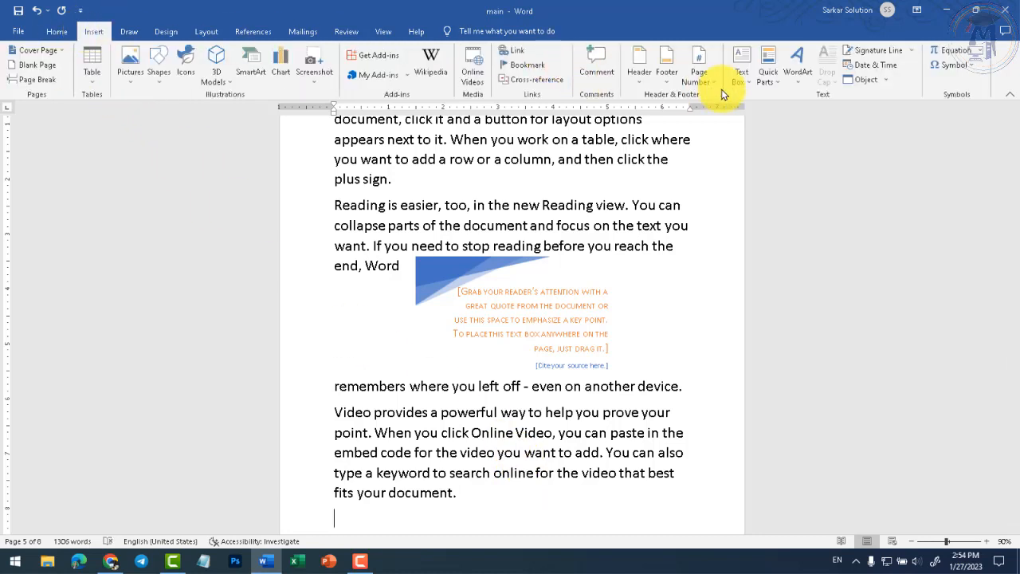
{"action": "left_click", "coordinate": [794, 78]}
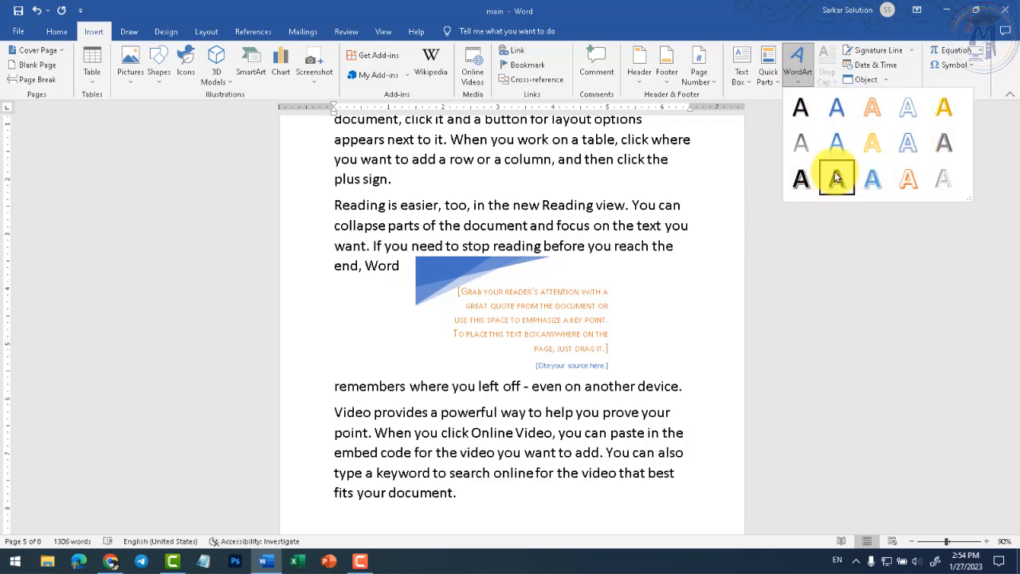
{"action": "left_click", "coordinate": [61, 31]}
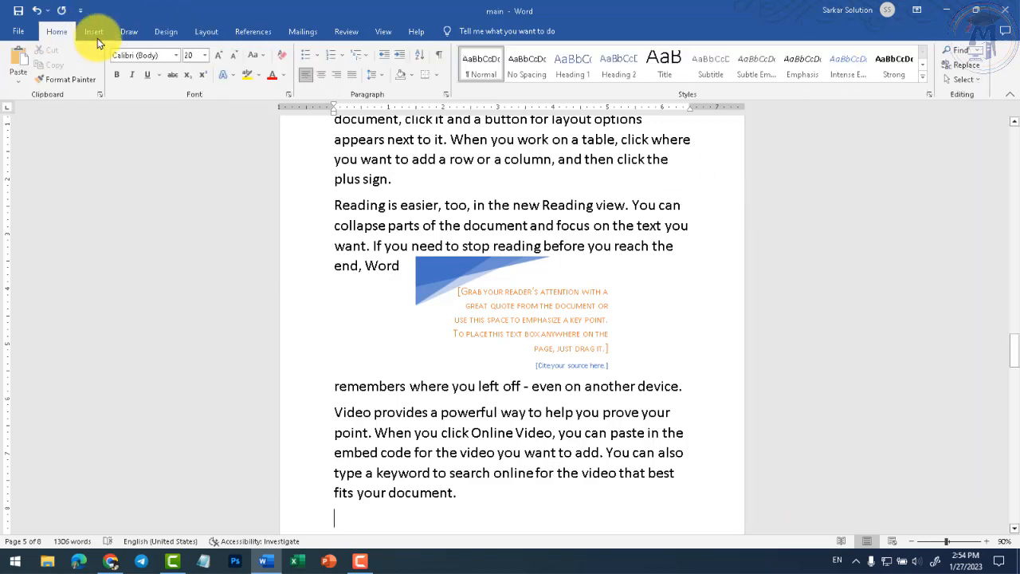
{"action": "left_click", "coordinate": [227, 78]}
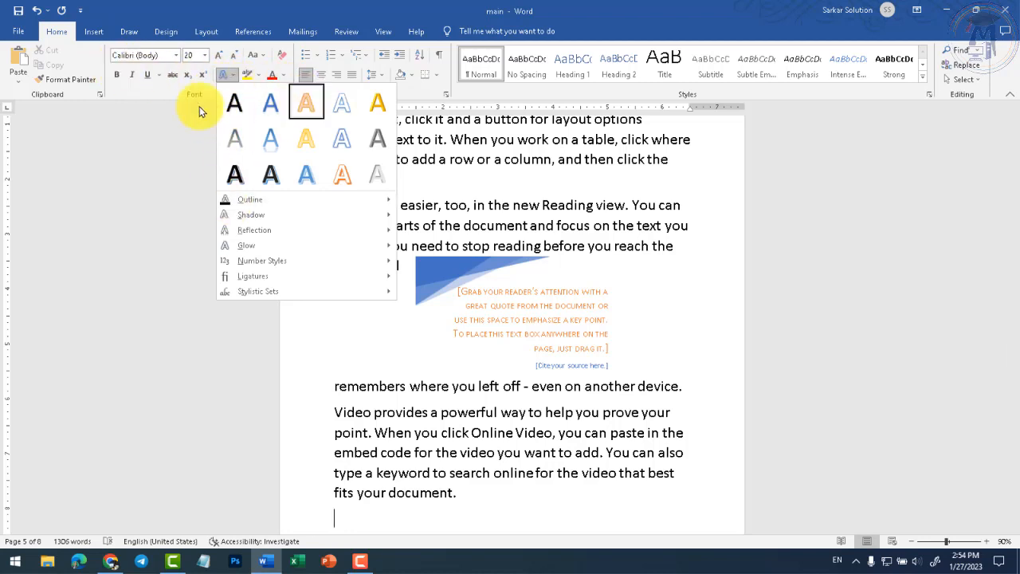
{"action": "left_click", "coordinate": [94, 34]}
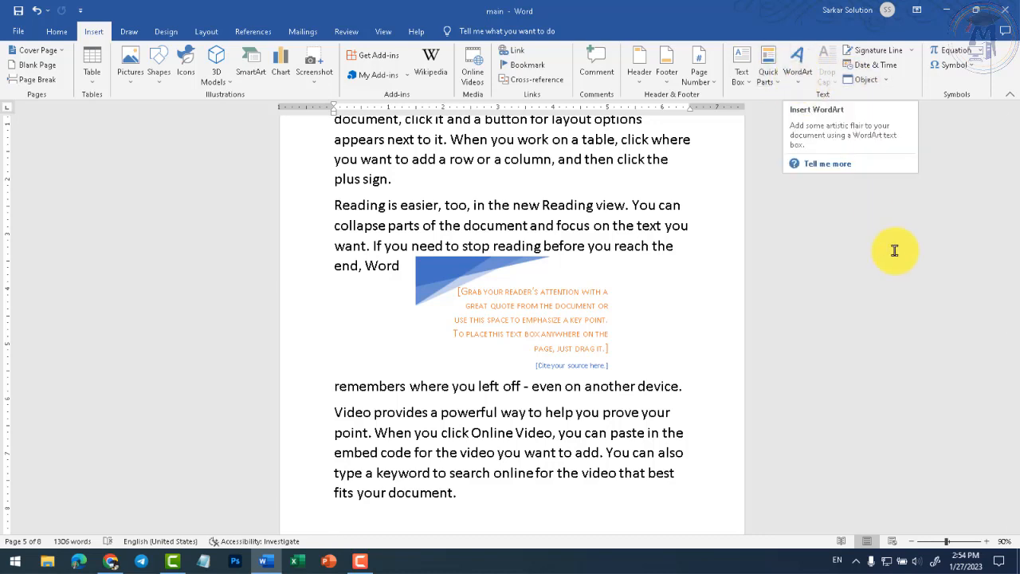
- Scroll to page 6 and set the caret just before the T of 'Themes and styles also help'
{"action": "scroll", "coordinate": [522, 283], "scroll_direction": "down", "scroll_amount": 2}
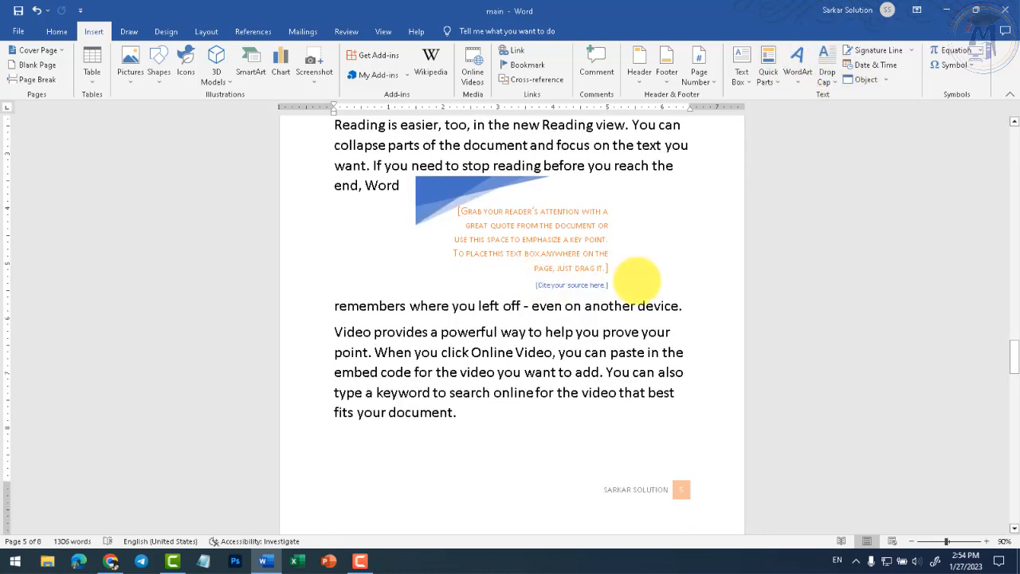
{"action": "scroll", "coordinate": [447, 288], "scroll_direction": "up", "scroll_amount": 5}
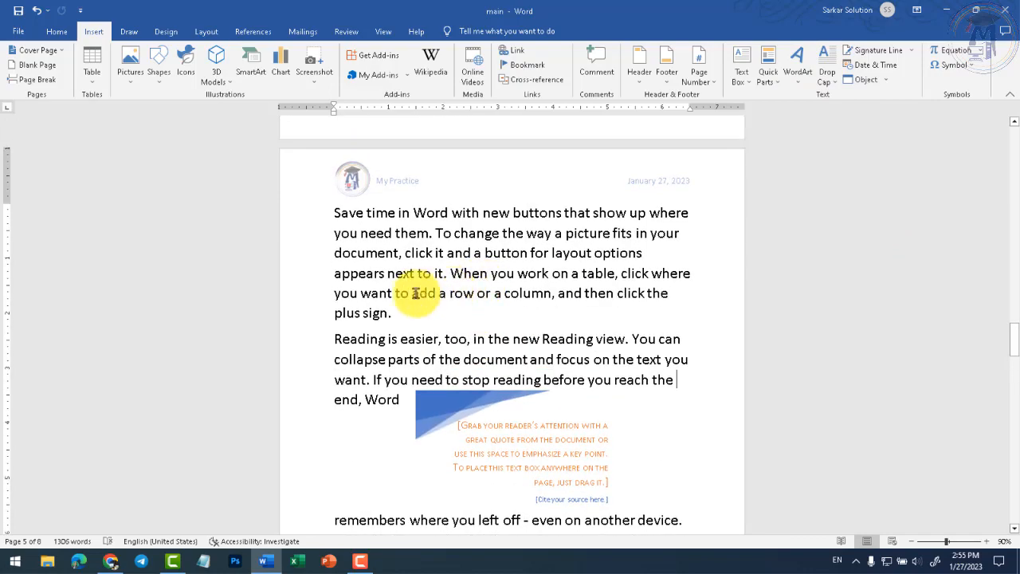
{"action": "scroll", "coordinate": [376, 303], "scroll_direction": "up", "scroll_amount": 15}
{"action": "scroll", "coordinate": [377, 300], "scroll_direction": "up", "scroll_amount": 4}
{"action": "scroll", "coordinate": [379, 306], "scroll_direction": "down", "scroll_amount": 20}
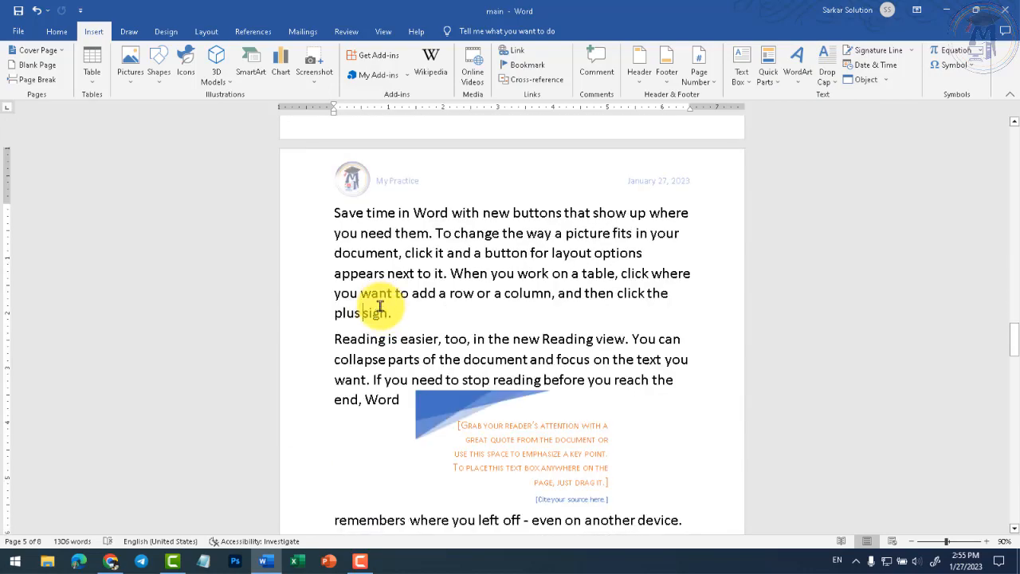
{"action": "scroll", "coordinate": [386, 384], "scroll_direction": "down", "scroll_amount": 4}
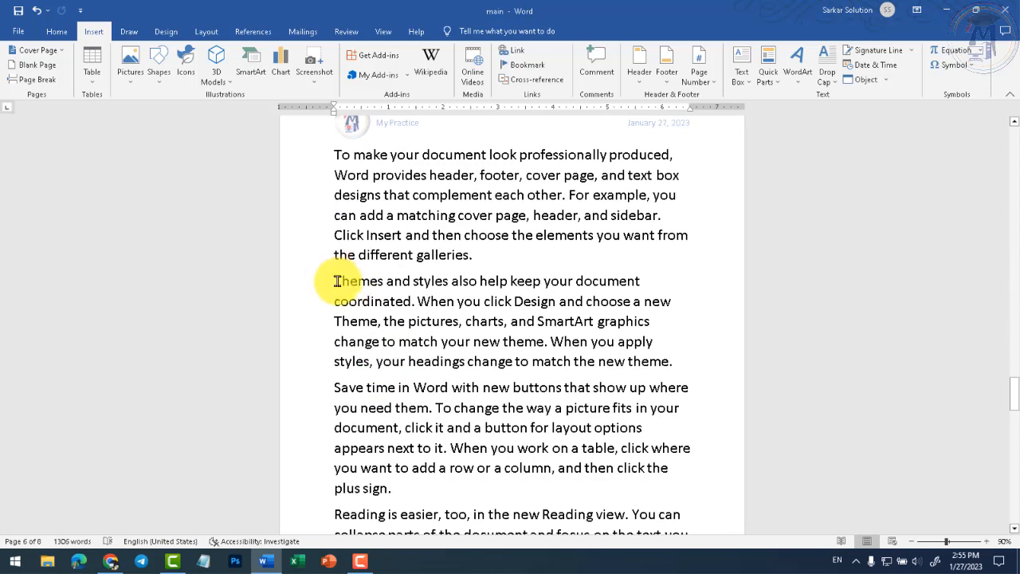
{"action": "left_click", "coordinate": [335, 285]}
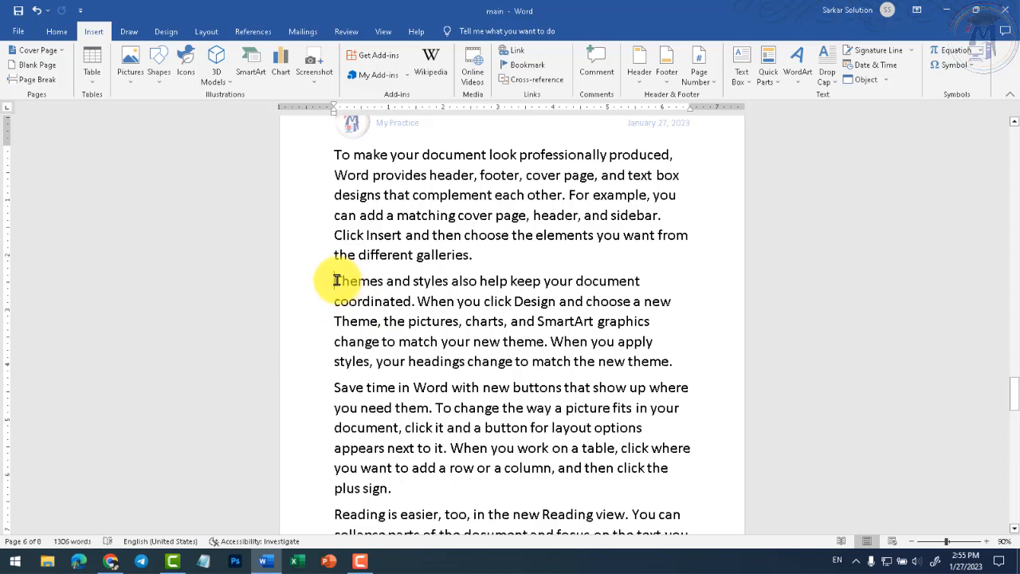
{"action": "left_click_drag", "start_coordinate": [335, 279], "coordinate": [342, 280]}
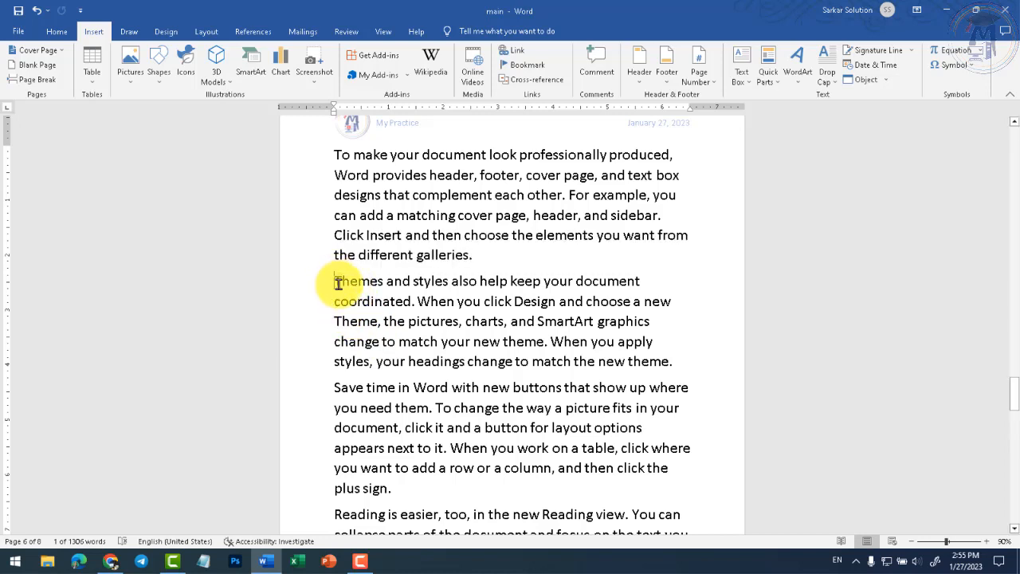
{"action": "left_click", "coordinate": [338, 282]}
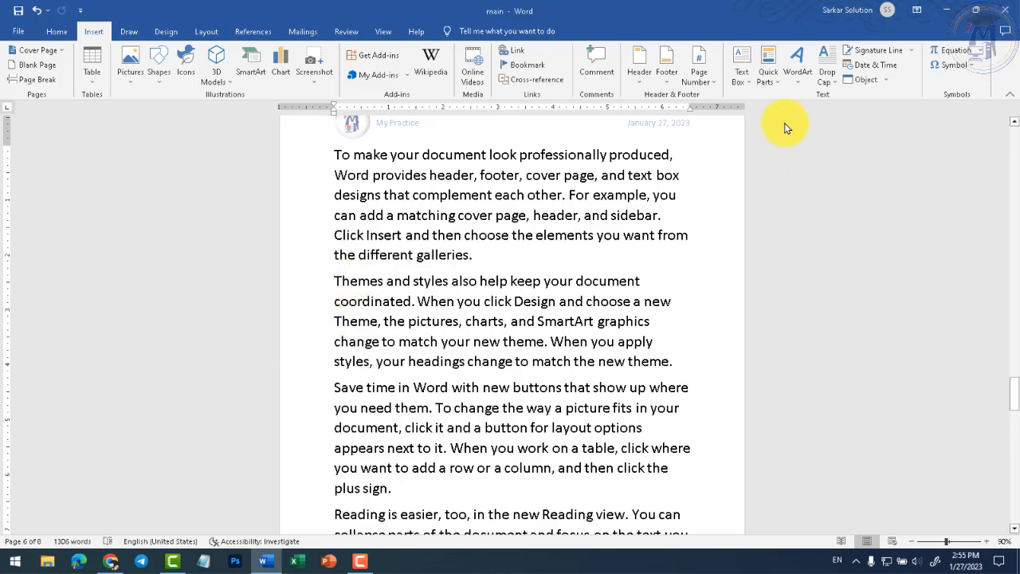
- Open Drop Cap Options from the Drop Cap menu and move the dialog up and left
{"action": "left_click", "coordinate": [833, 81]}
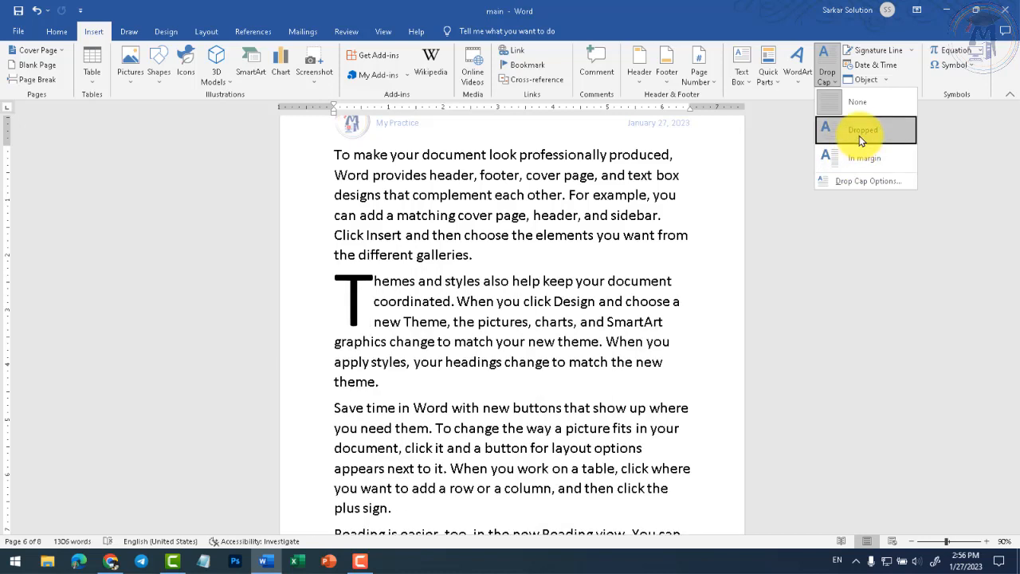
{"action": "left_click", "coordinate": [844, 184]}
{"action": "left_click_drag", "start_coordinate": [544, 137], "coordinate": [394, 123]}
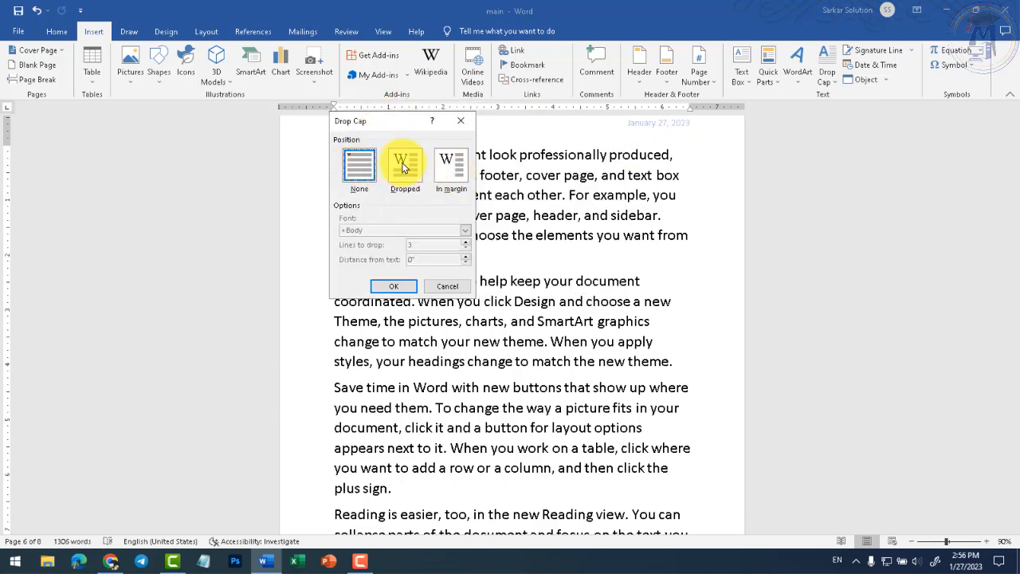
- Apply a Dropped capital T, try the In margin position, then switch back to Dropped
{"action": "left_click", "coordinate": [405, 167]}
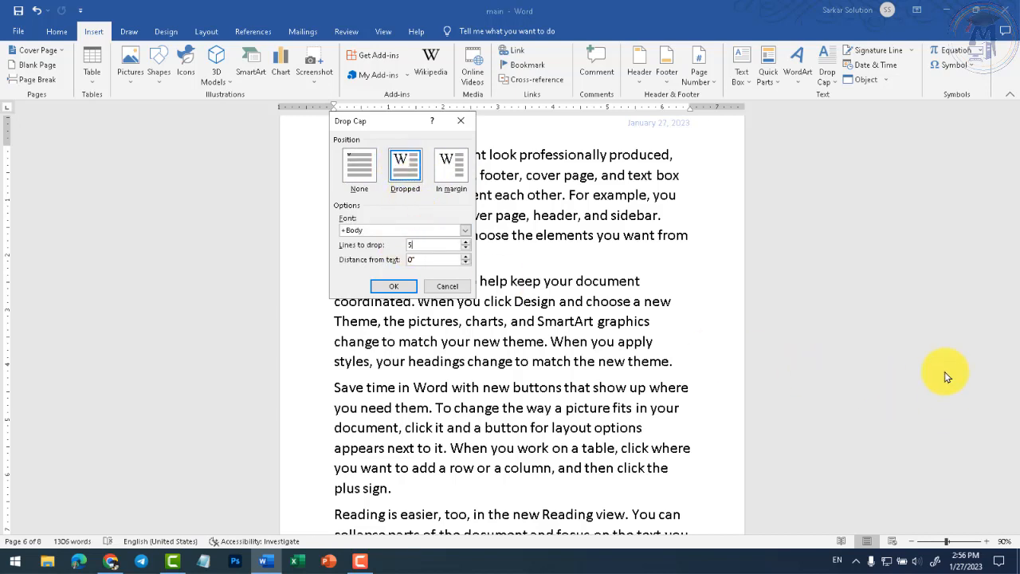
{"action": "left_click", "coordinate": [403, 287]}
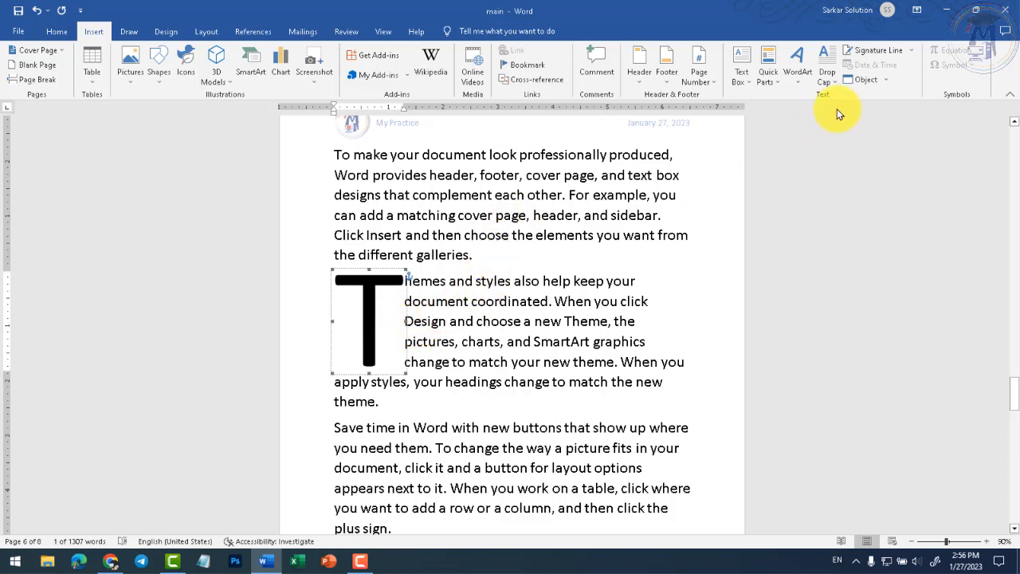
{"action": "left_click", "coordinate": [827, 76]}
{"action": "left_click", "coordinate": [859, 178]}
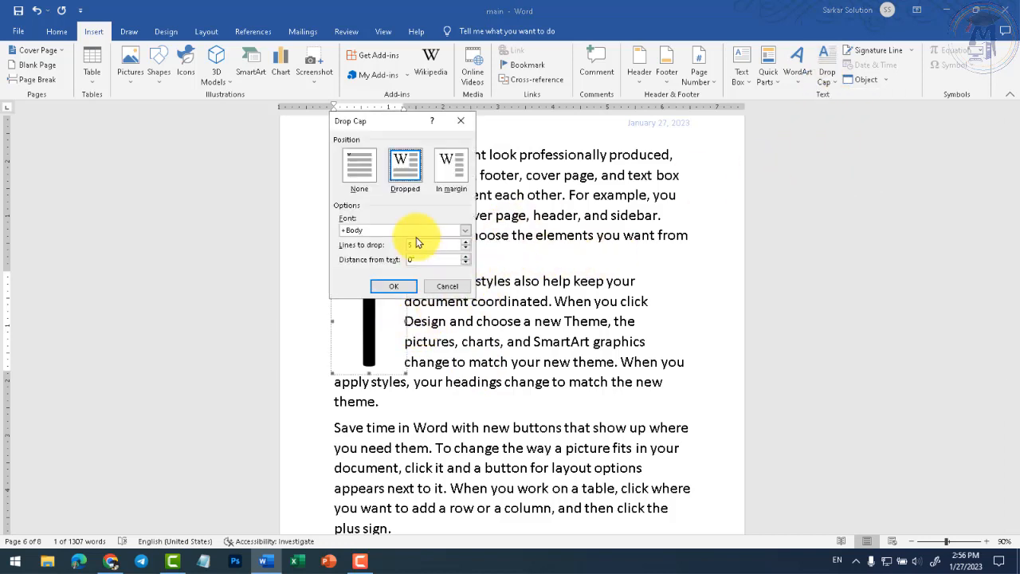
{"action": "left_click", "coordinate": [448, 174]}
{"action": "left_click", "coordinate": [397, 290]}
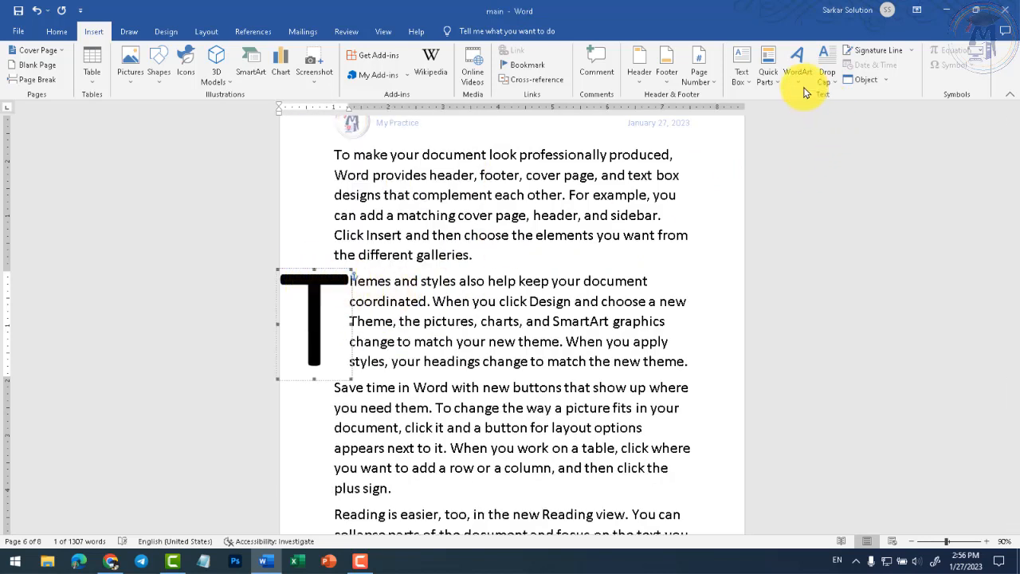
{"action": "left_click", "coordinate": [826, 78]}
{"action": "left_click", "coordinate": [859, 132]}
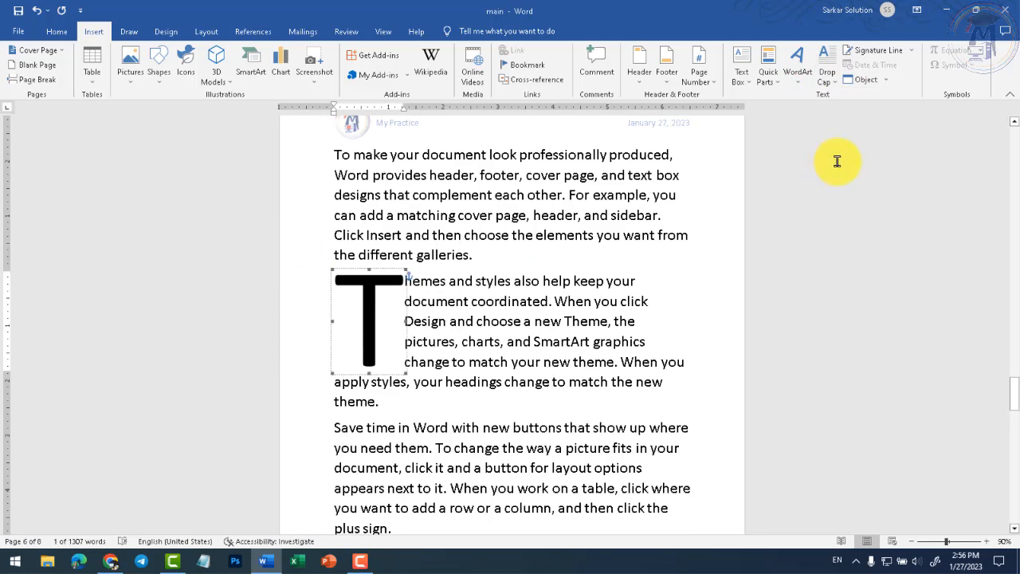
{"action": "left_click", "coordinate": [821, 84]}
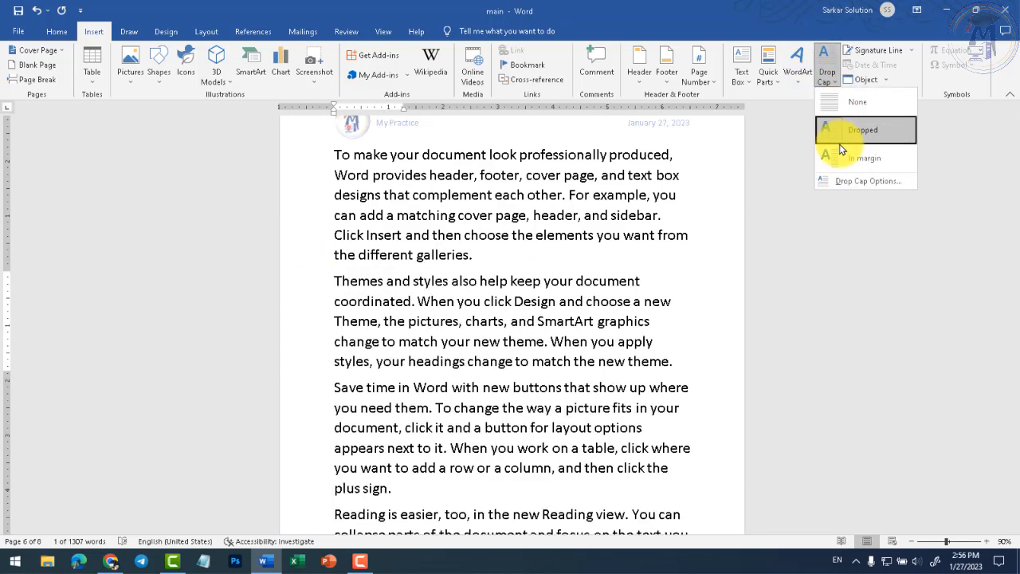
- Review Lines to drop and Distance from text in Drop Cap Options, then cancel unchanged
{"action": "left_click", "coordinate": [848, 181]}
{"action": "left_click_drag", "start_coordinate": [383, 128], "coordinate": [449, 138]}
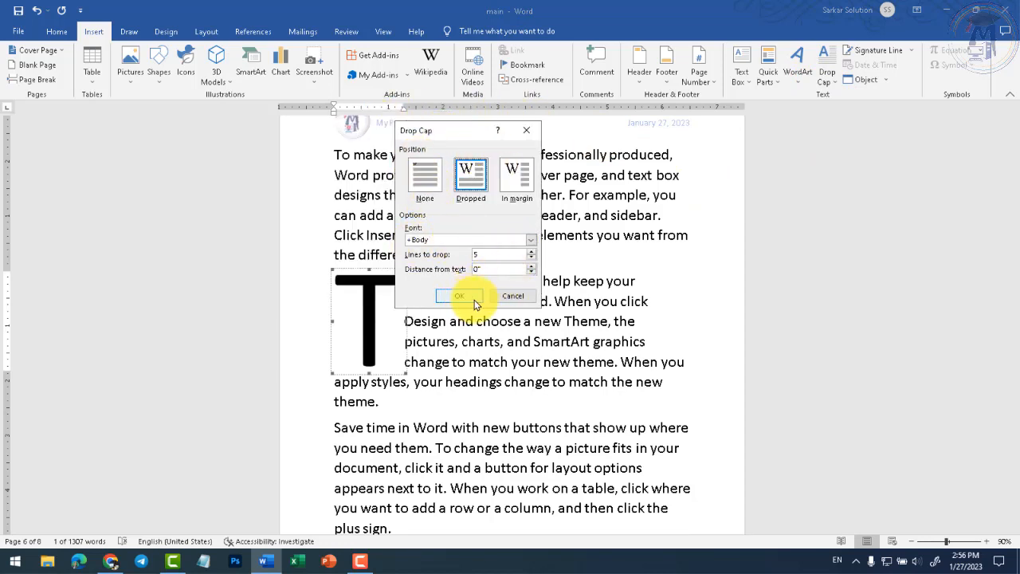
{"action": "left_click_drag", "start_coordinate": [500, 254], "coordinate": [397, 249]}
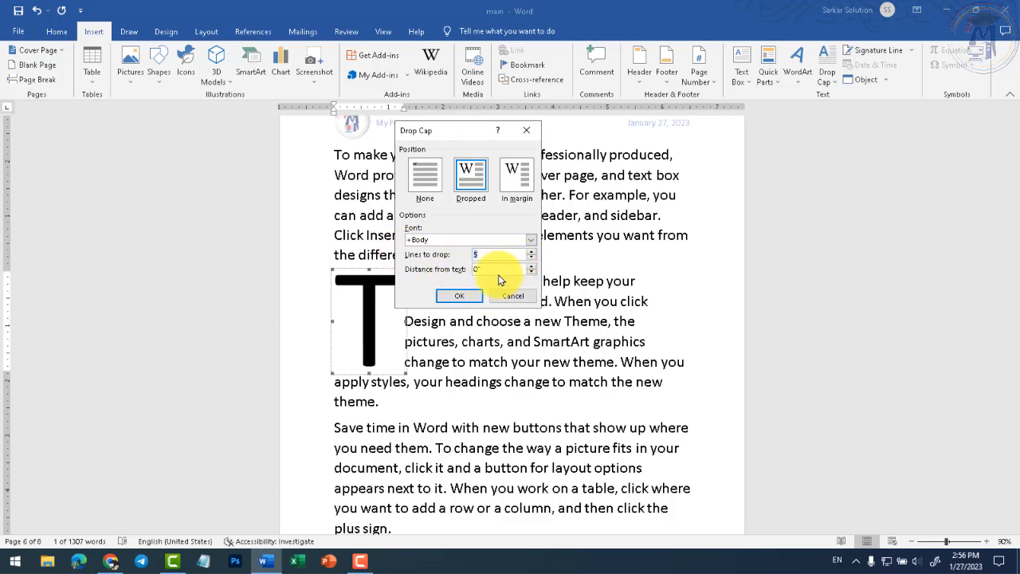
{"action": "left_click_drag", "start_coordinate": [456, 131], "coordinate": [563, 138]}
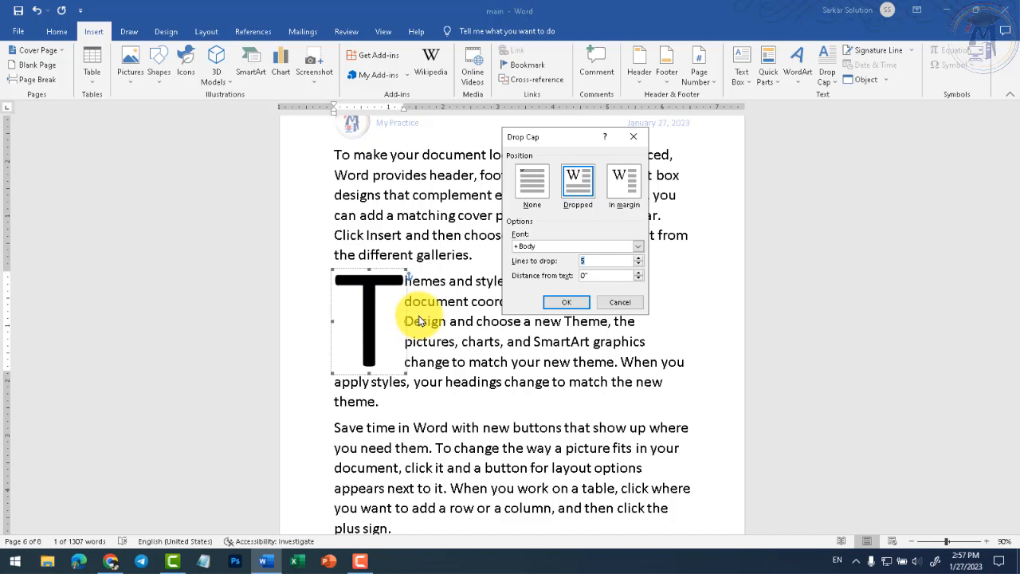
{"action": "left_click", "coordinate": [590, 275]}
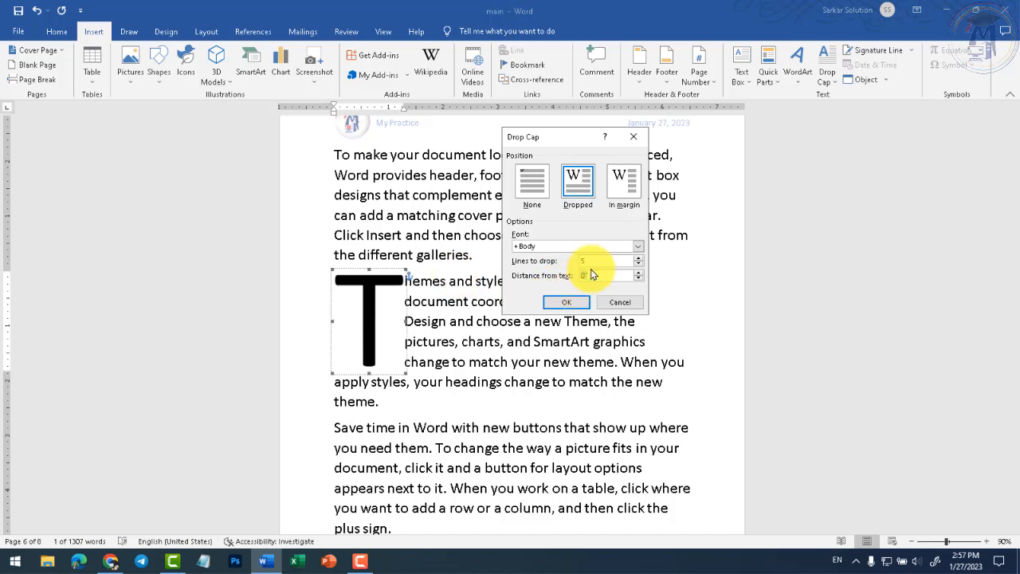
{"action": "left_click", "coordinate": [617, 275]}
{"action": "left_click", "coordinate": [612, 307]}
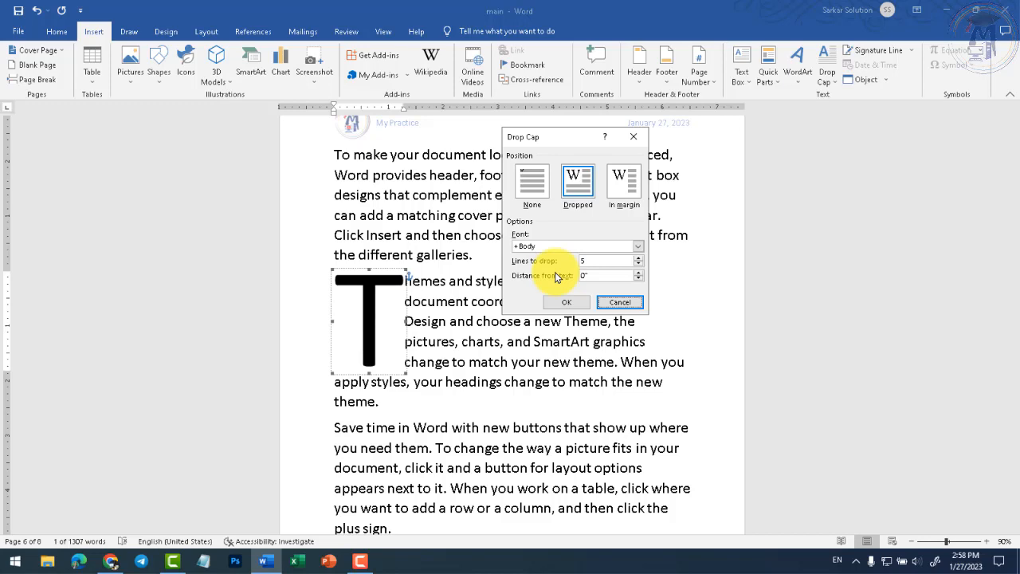
{"action": "left_click", "coordinate": [631, 302]}
- Deselect the drop cap and glance at the Drop Cap menu without changing it
{"action": "left_click", "coordinate": [419, 280]}
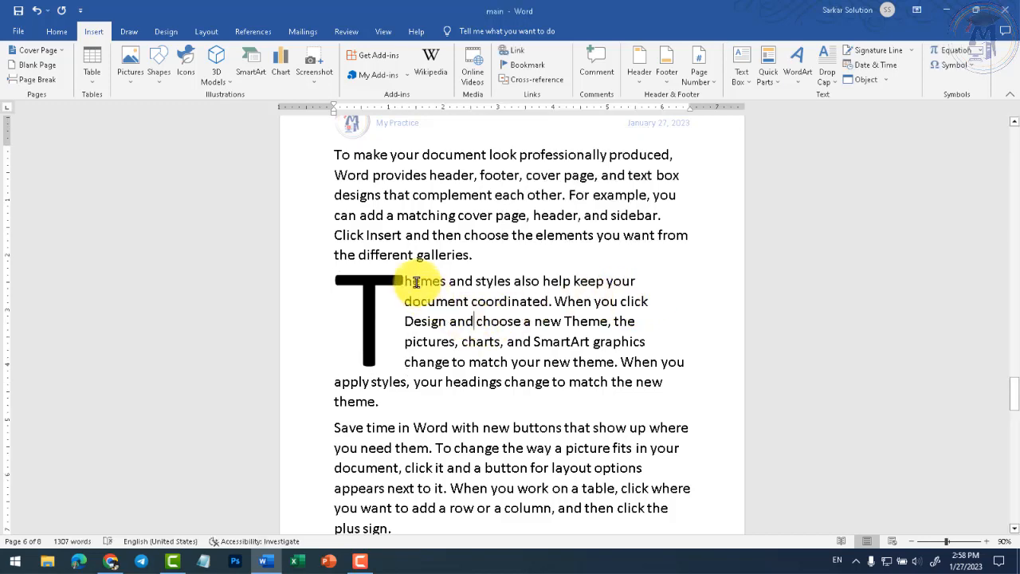
{"action": "scroll", "coordinate": [436, 312], "scroll_direction": "down", "scroll_amount": 3}
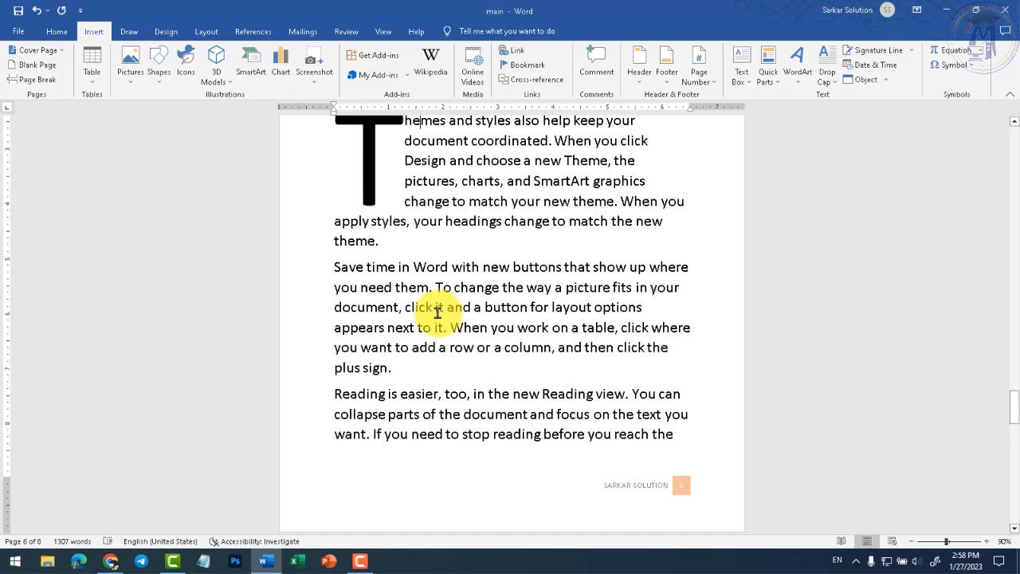
{"action": "left_click", "coordinate": [335, 269]}
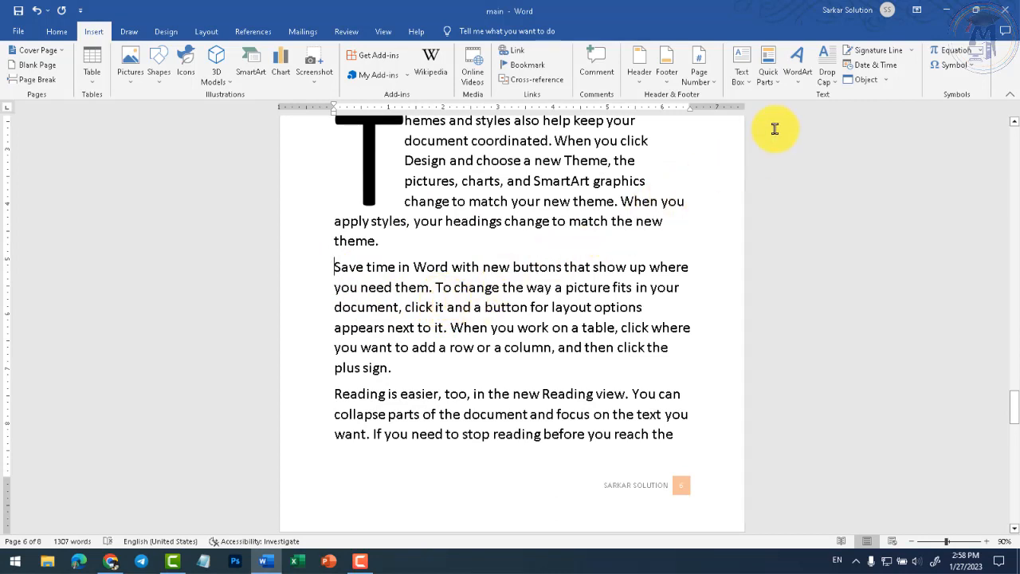
{"action": "left_click", "coordinate": [829, 80]}
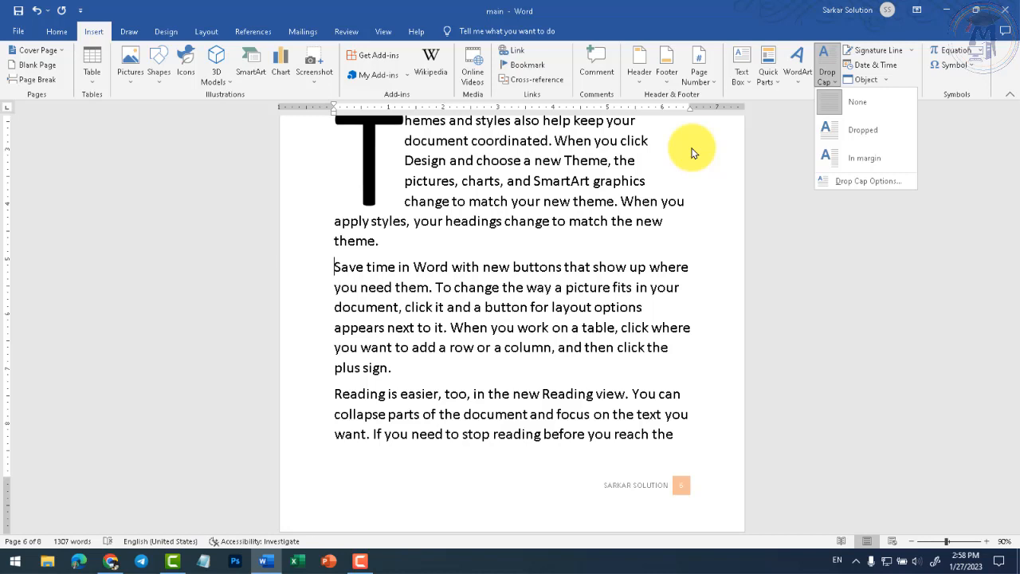
{"action": "left_click", "coordinate": [627, 200]}
- Insert the long-format date 'Friday, January 27, 2023' on a new line after 'theme.'
{"action": "left_click", "coordinate": [516, 240]}
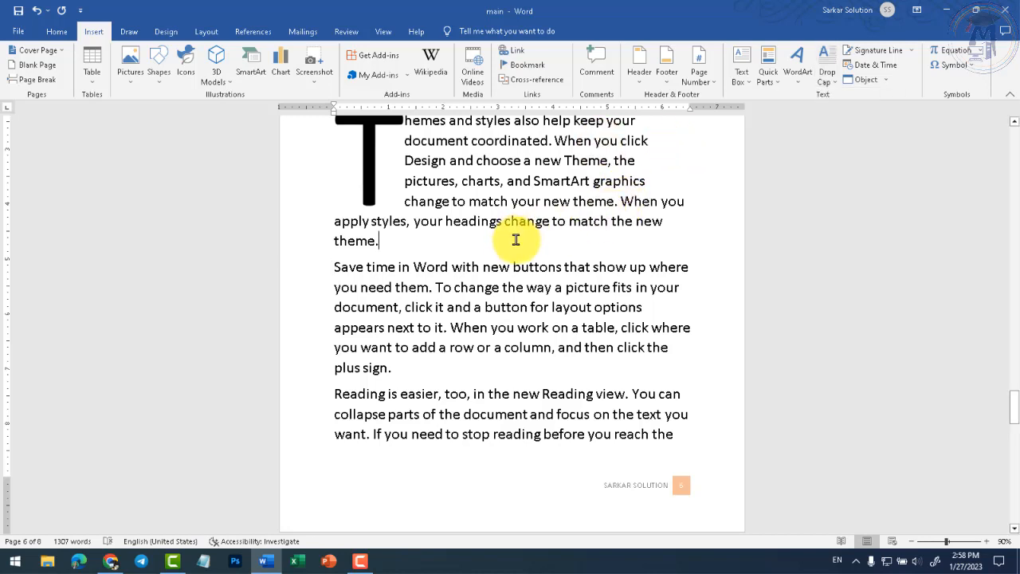
{"action": "key", "text": "Return"}
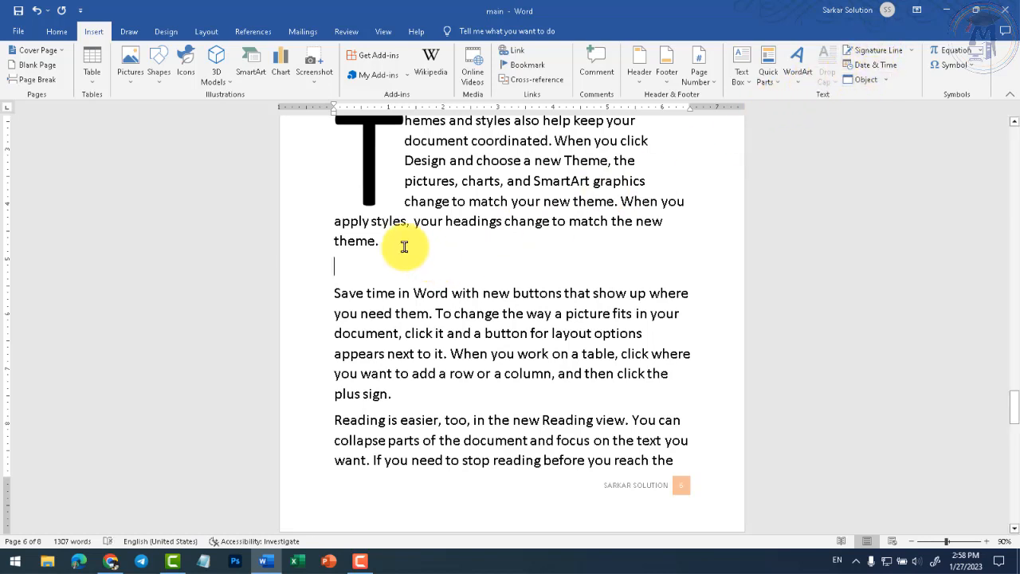
{"action": "left_click", "coordinate": [861, 68]}
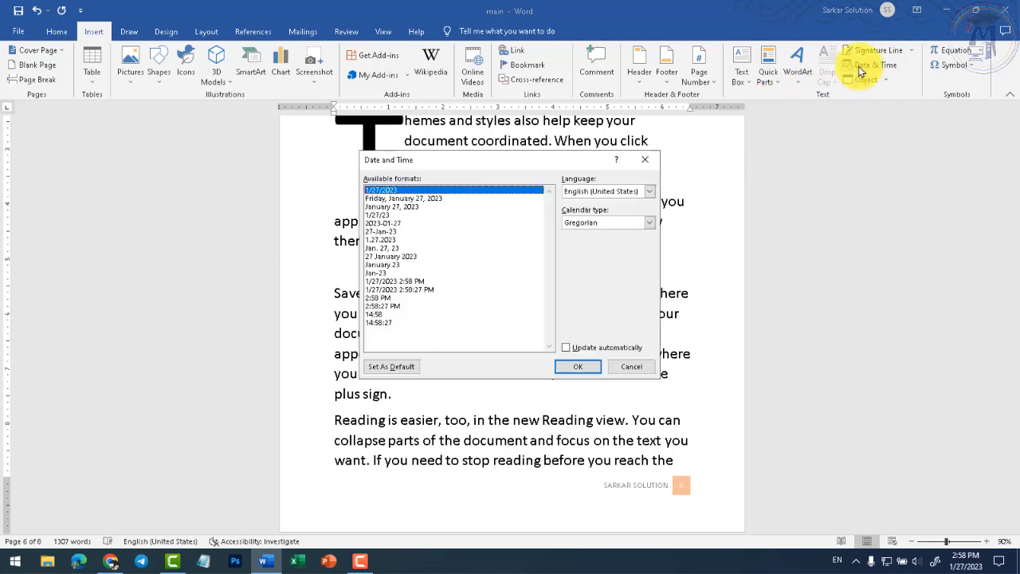
{"action": "left_click", "coordinate": [402, 198]}
{"action": "left_click", "coordinate": [576, 368]}
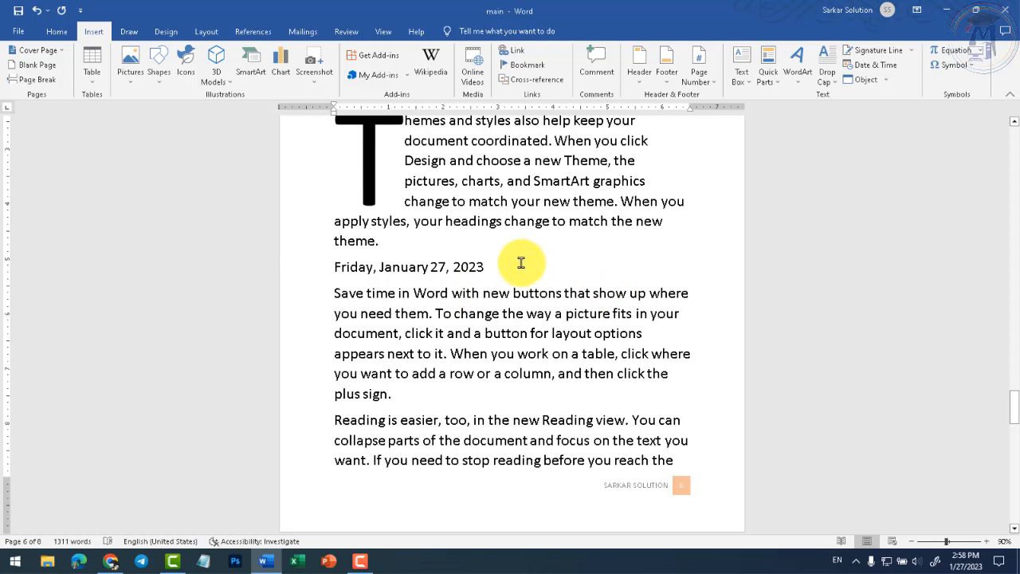
- Add an empty paragraph after 'plus sign.' and bring up the Object insertion choices
{"action": "left_click", "coordinate": [887, 81]}
{"action": "left_click", "coordinate": [465, 317]}
{"action": "left_click", "coordinate": [428, 392]}
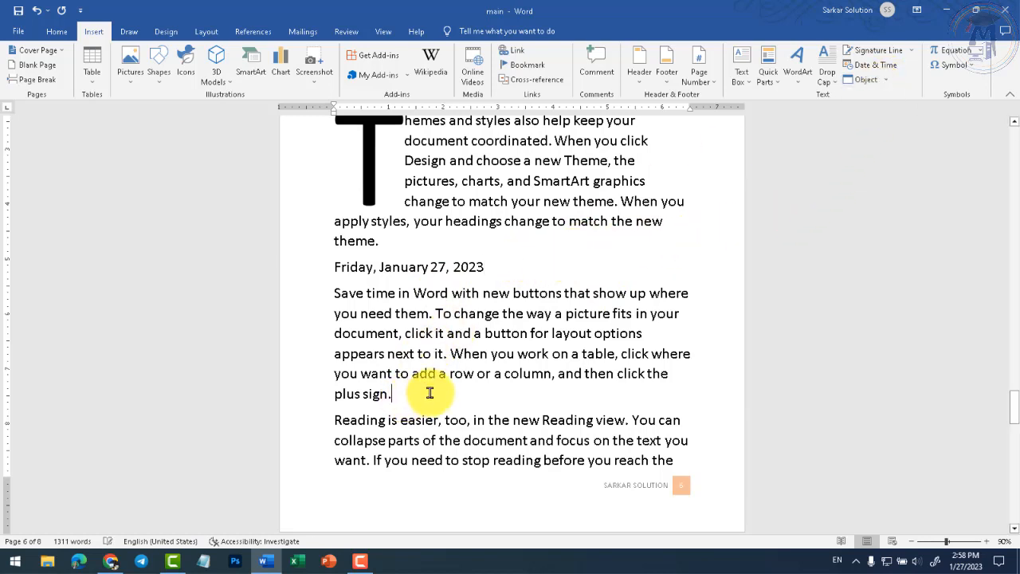
{"action": "key", "text": "Return"}
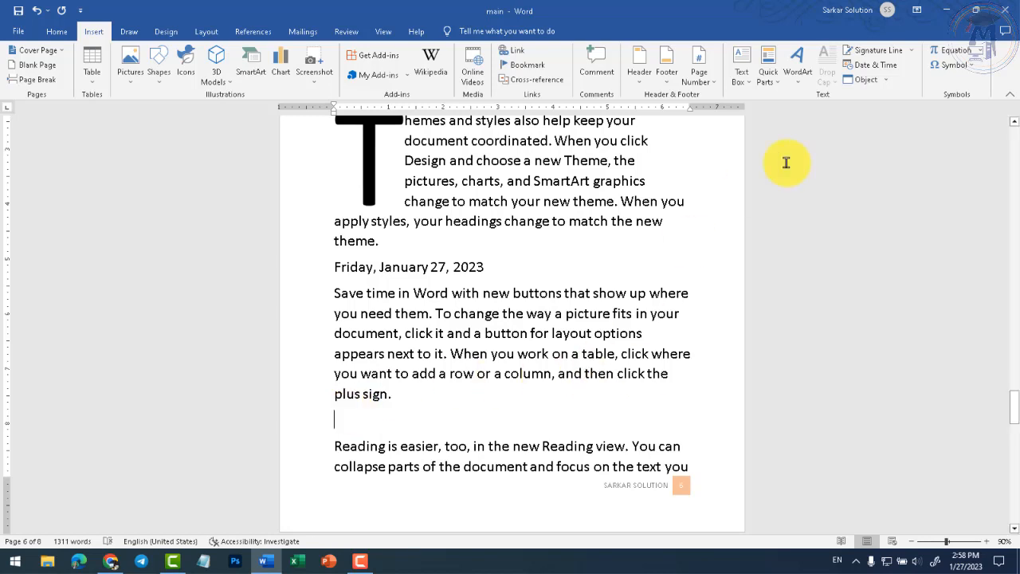
{"action": "left_click", "coordinate": [887, 81]}
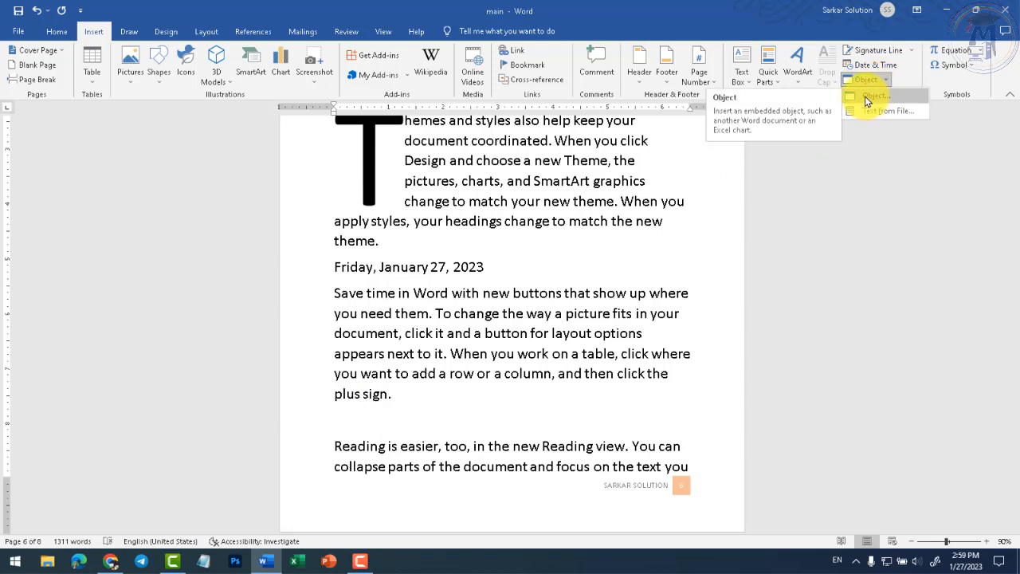
- In the Object dialog, browse the Create New types (Excel, PowerPoint) and select Bitmap Image
{"action": "left_click", "coordinate": [867, 96]}
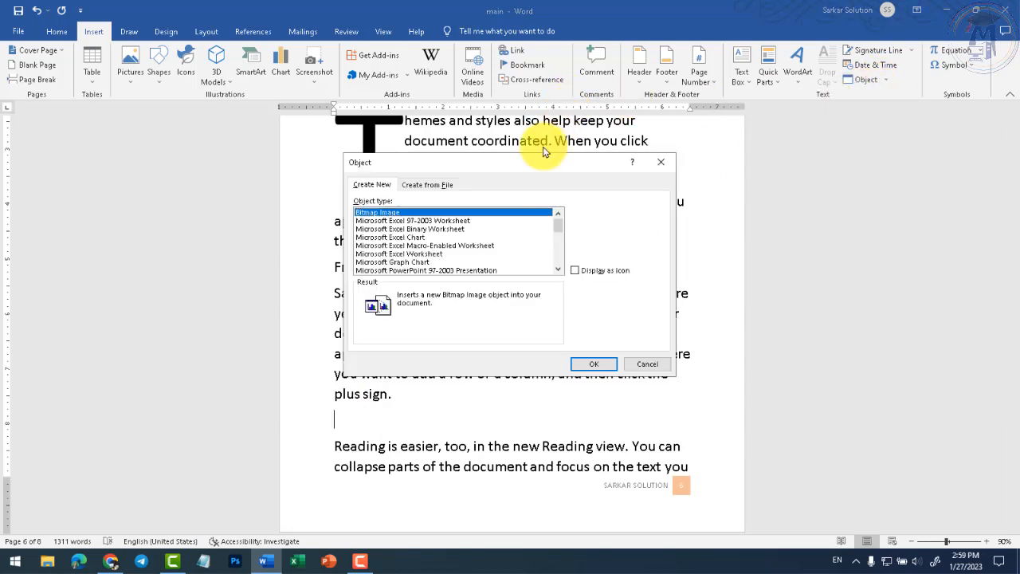
{"action": "left_click_drag", "start_coordinate": [505, 167], "coordinate": [429, 136]}
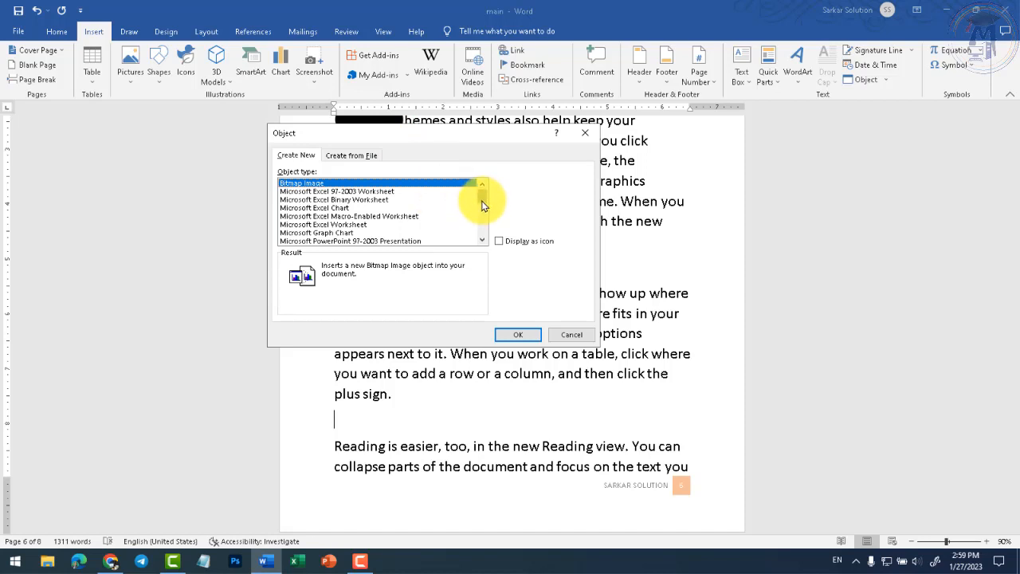
{"action": "mouse_move", "coordinate": [480, 200]}
{"action": "left_mouse_down"}
{"action": "mouse_move", "coordinate": [485, 234]}
{"action": "mouse_move", "coordinate": [471, 200]}
{"action": "left_mouse_up"}
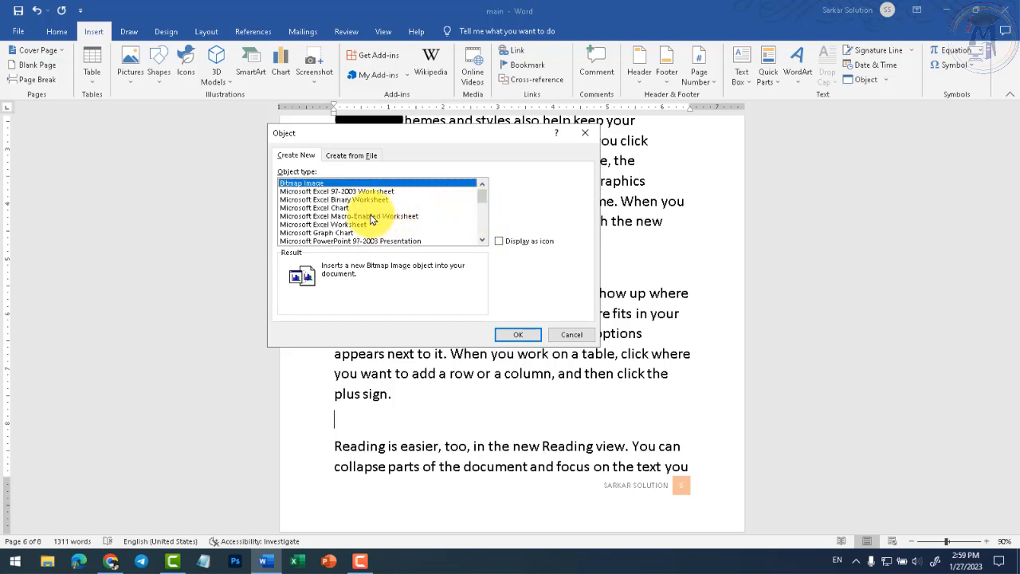
{"action": "left_click", "coordinate": [348, 200]}
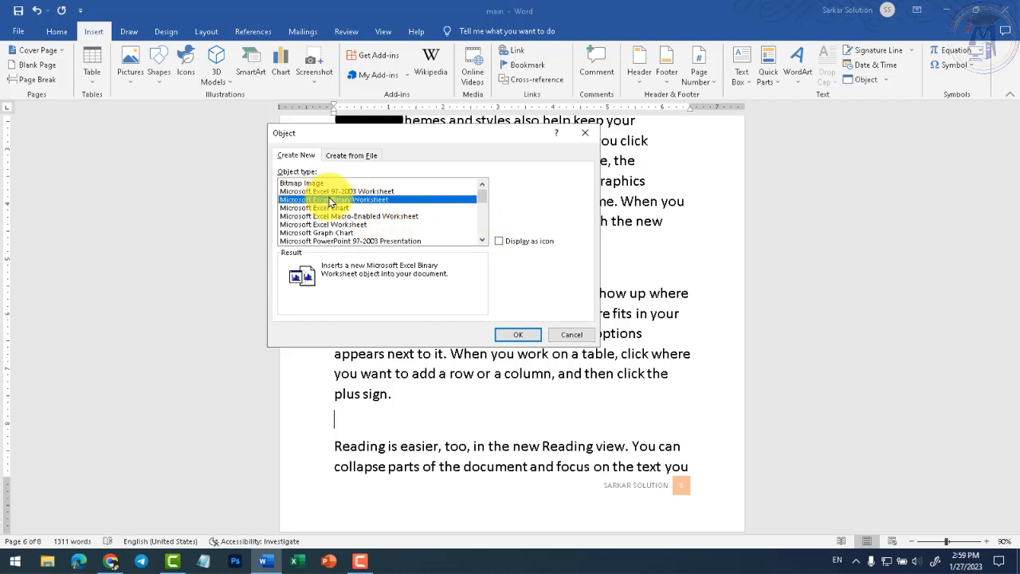
{"action": "left_click", "coordinate": [372, 216]}
{"action": "scroll", "coordinate": [371, 220], "scroll_direction": "down", "scroll_amount": 1}
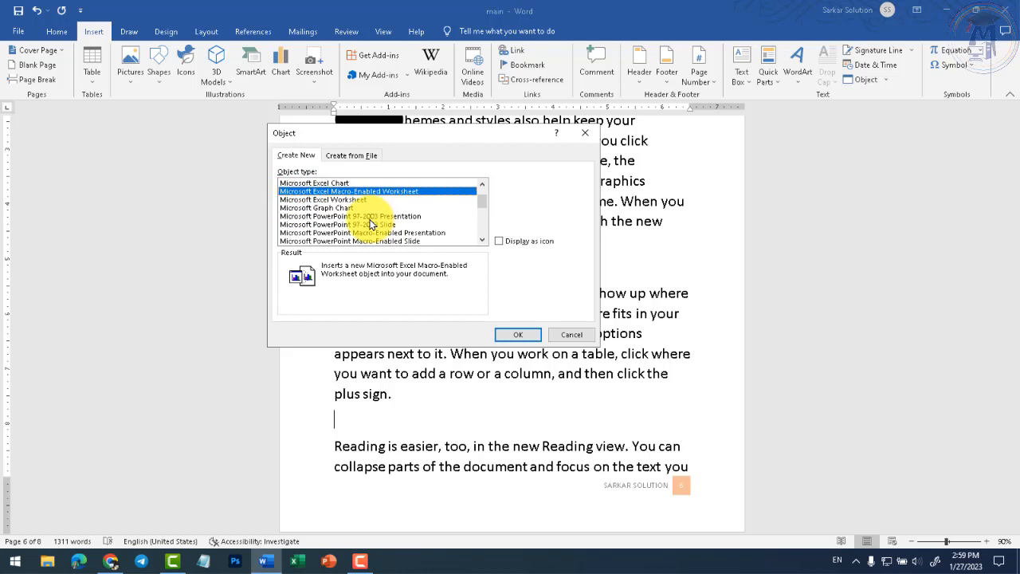
{"action": "left_click", "coordinate": [346, 216]}
{"action": "left_click", "coordinate": [348, 202]}
{"action": "scroll", "coordinate": [349, 207], "scroll_direction": "down", "scroll_amount": 2}
{"action": "left_click", "coordinate": [369, 208]}
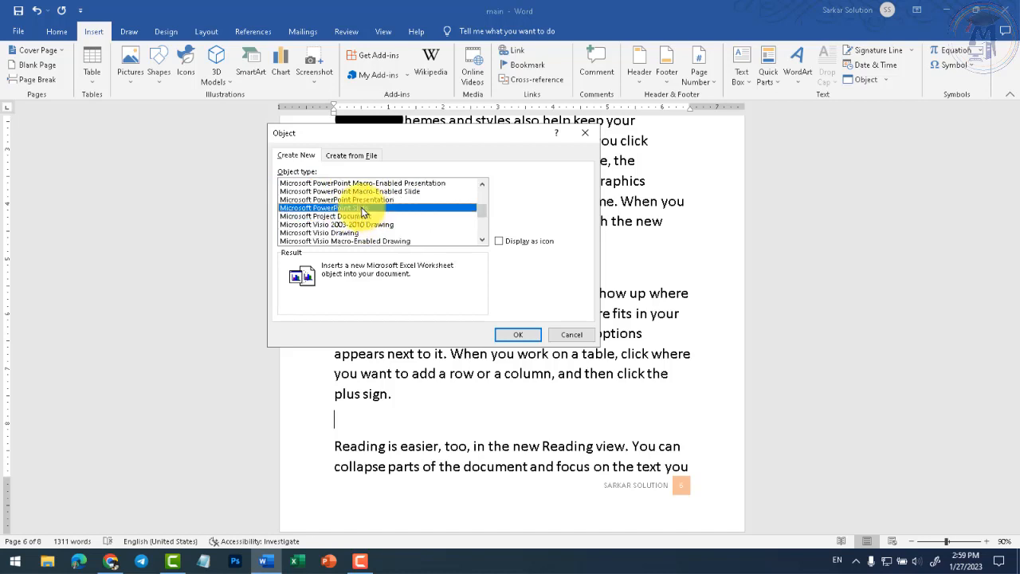
{"action": "scroll", "coordinate": [367, 216], "scroll_direction": "up", "scroll_amount": 1}
{"action": "scroll", "coordinate": [366, 216], "scroll_direction": "up", "scroll_amount": 2}
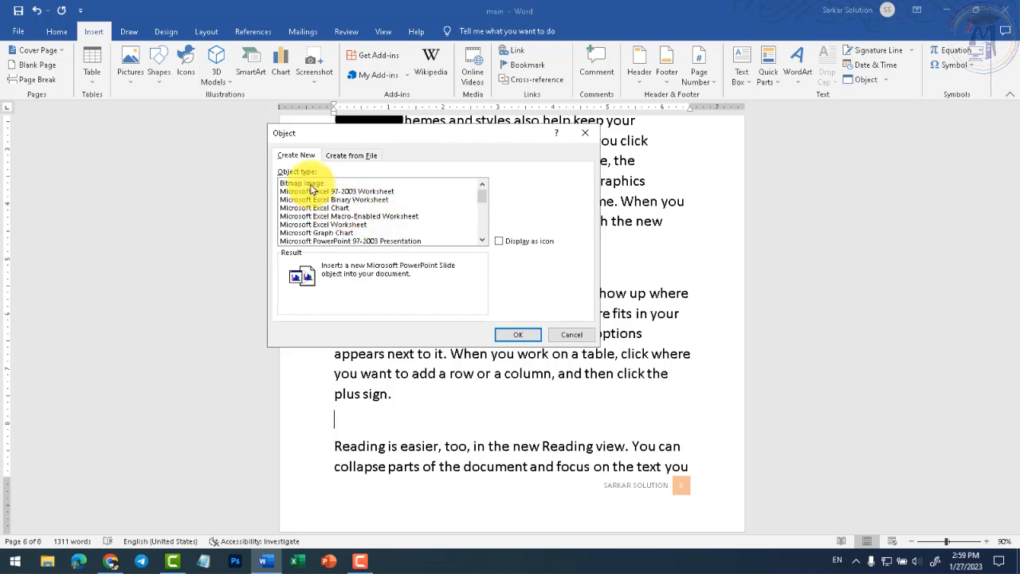
{"action": "left_click", "coordinate": [293, 185]}
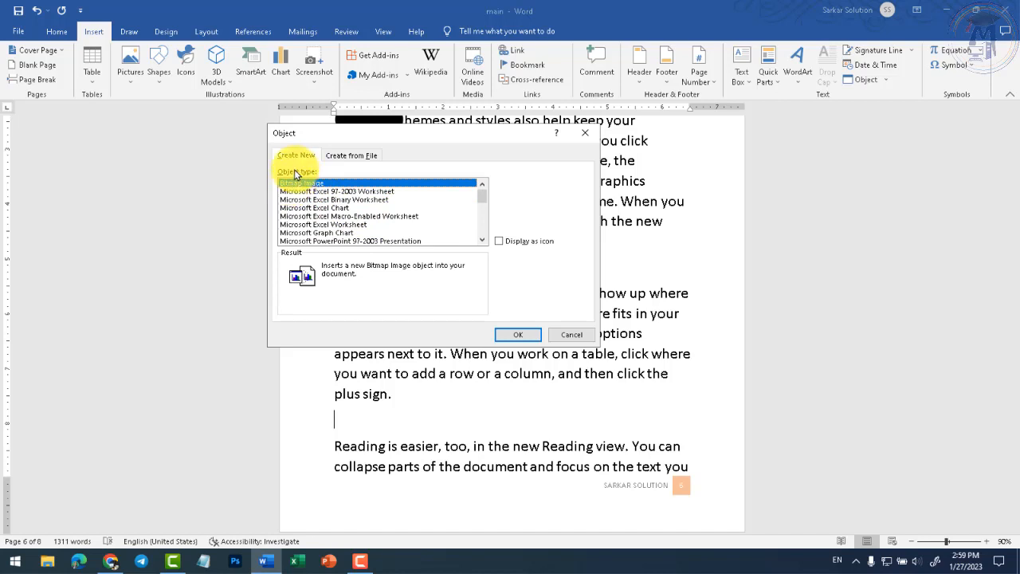
- Embed a new Bitmap Image and draw a five-point star filled with orange in Paint
{"action": "left_click", "coordinate": [515, 335]}
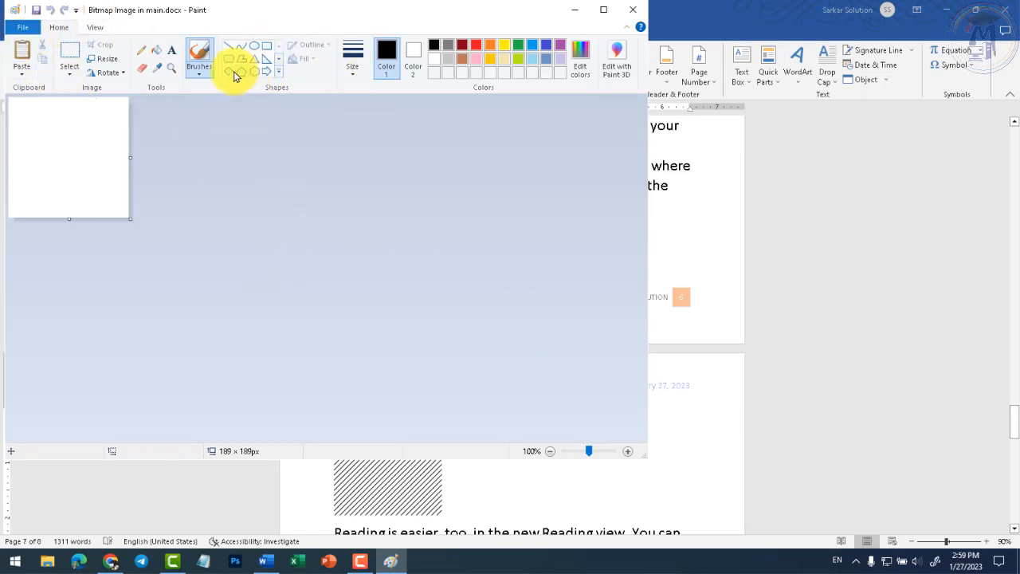
{"action": "left_click", "coordinate": [275, 73]}
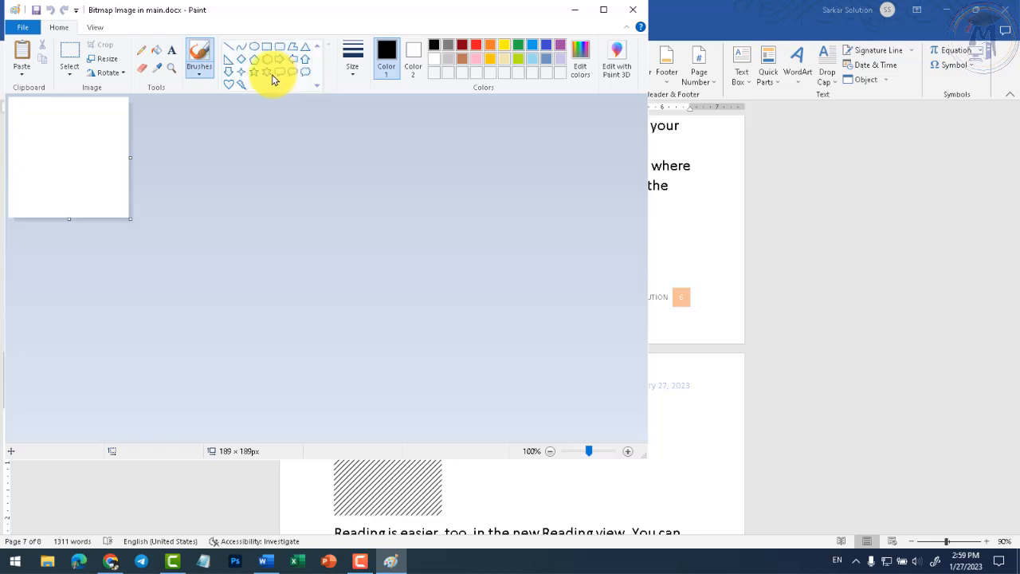
{"action": "left_click", "coordinate": [254, 74]}
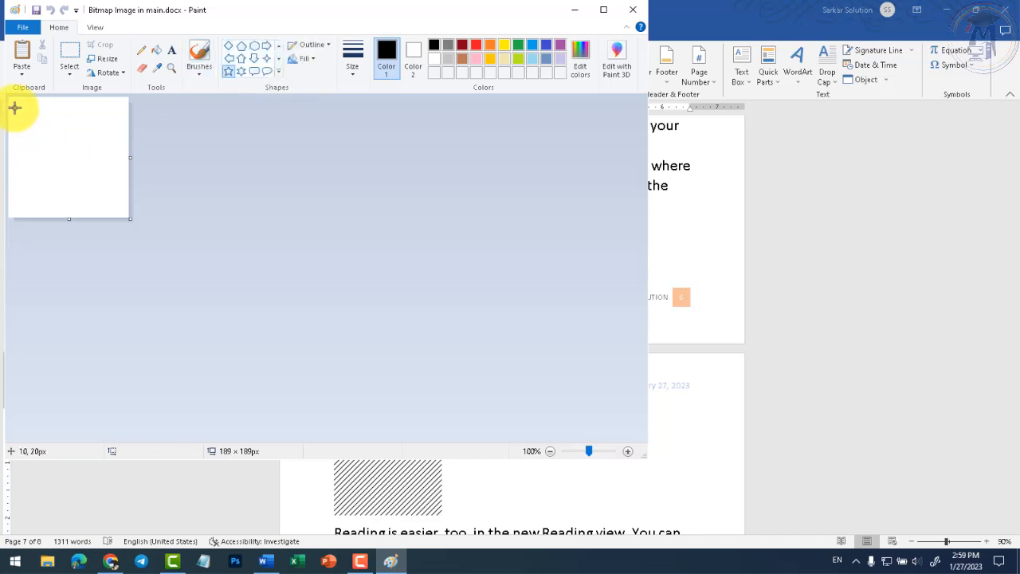
{"action": "left_click_drag", "start_coordinate": [14, 105], "coordinate": [122, 196]}
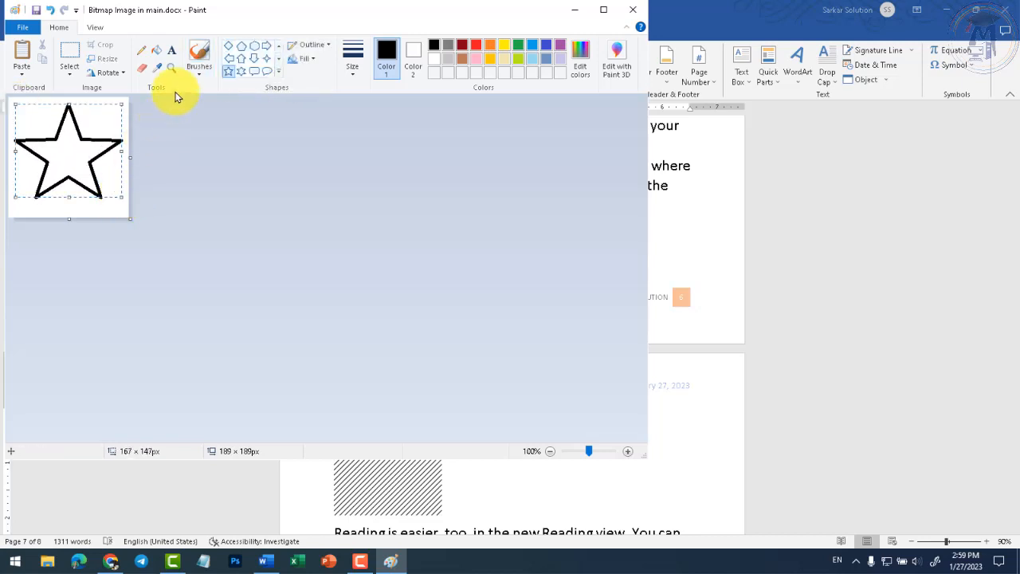
{"action": "left_click", "coordinate": [156, 49]}
{"action": "left_click", "coordinate": [489, 44]}
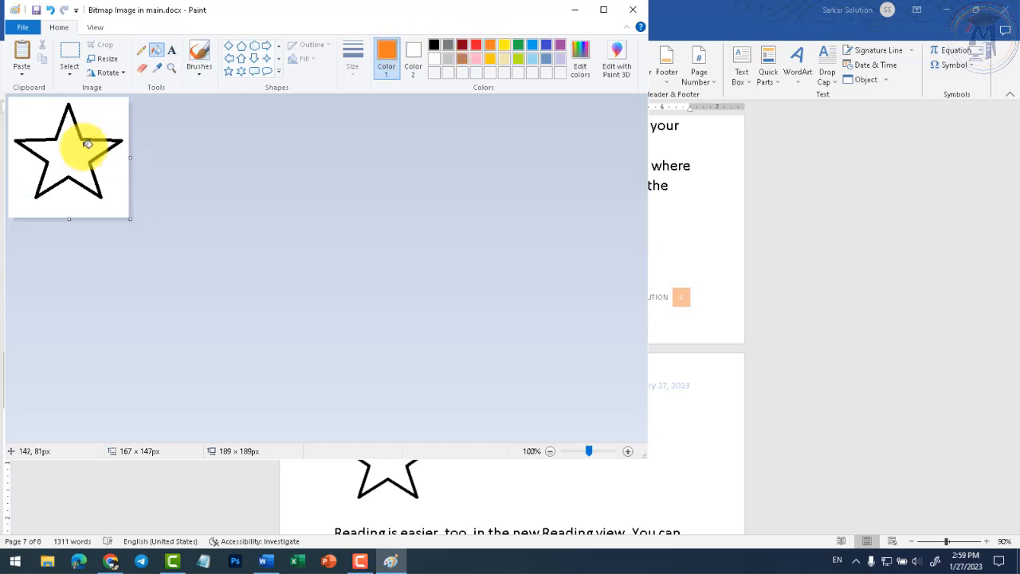
{"action": "left_click", "coordinate": [76, 142]}
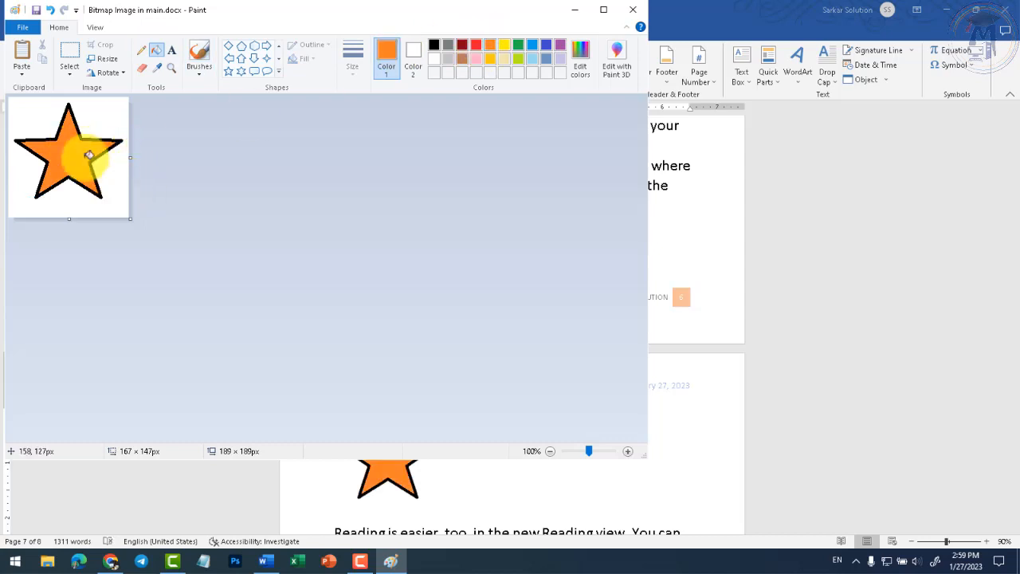
{"action": "left_click", "coordinate": [22, 27]}
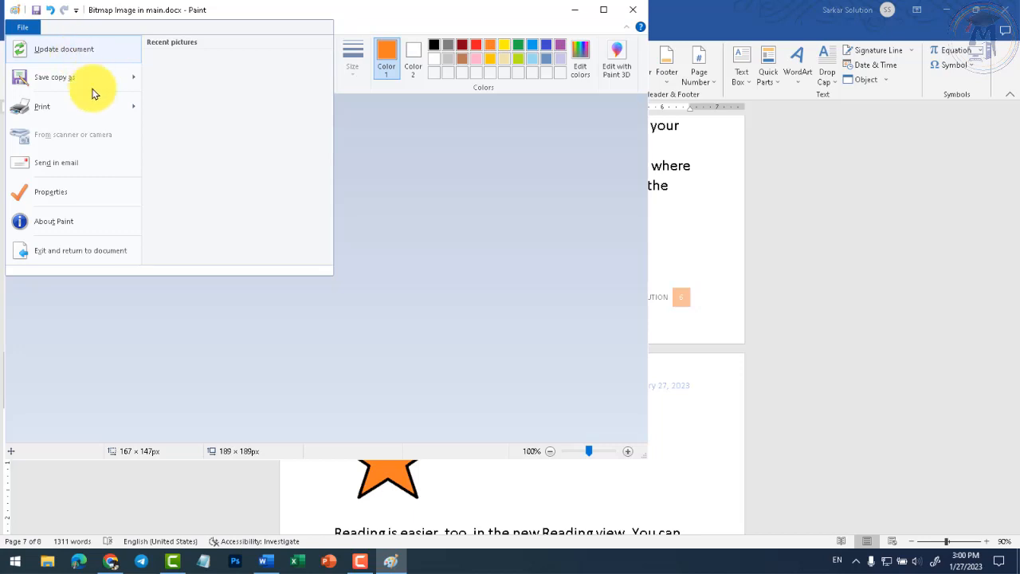
- Update the Word document with the orange star picture and close Paint
{"action": "left_click", "coordinate": [417, 225]}
{"action": "left_click_drag", "start_coordinate": [335, 14], "coordinate": [695, 47]}
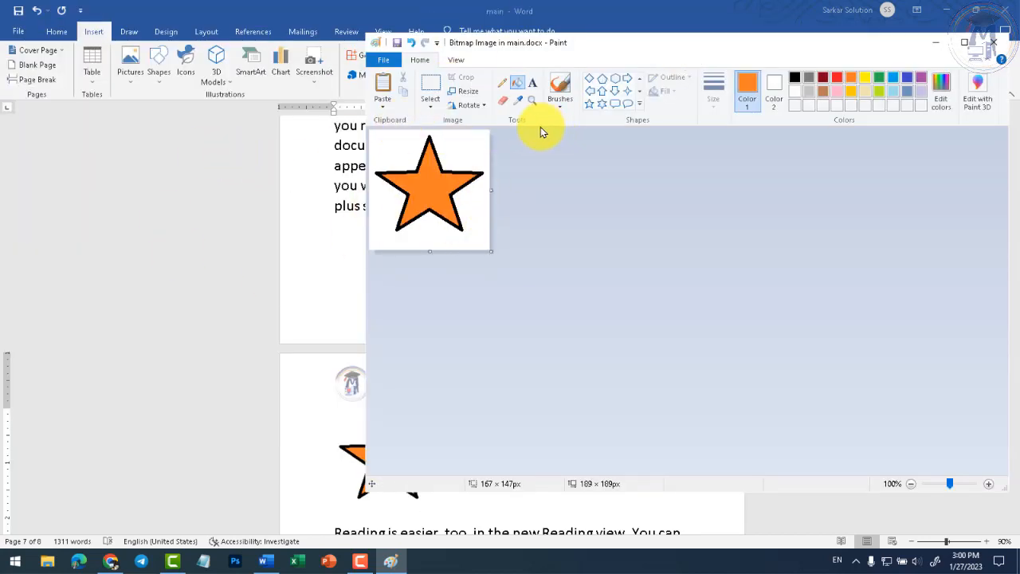
{"action": "left_click", "coordinate": [388, 61]}
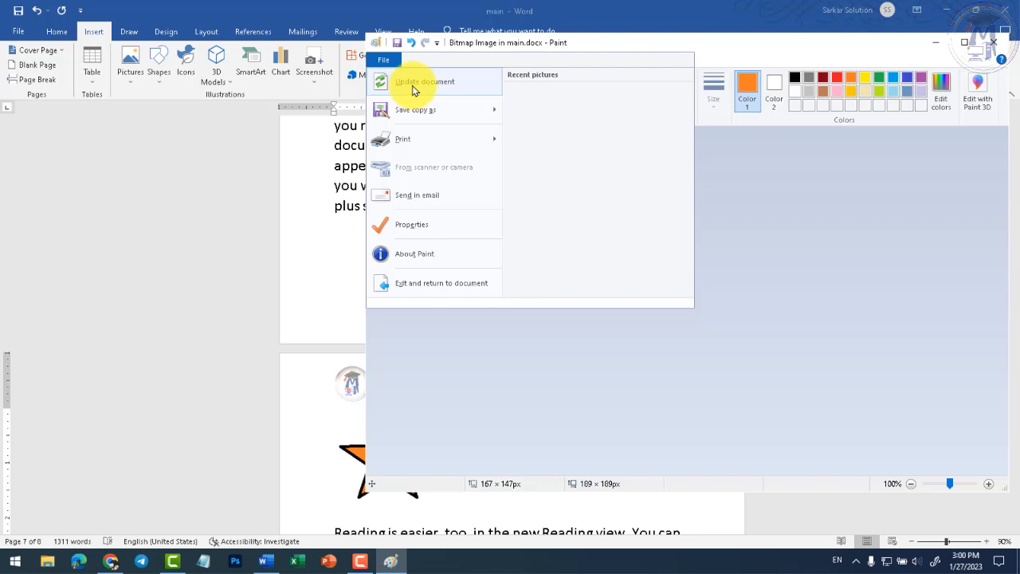
{"action": "left_click", "coordinate": [414, 86]}
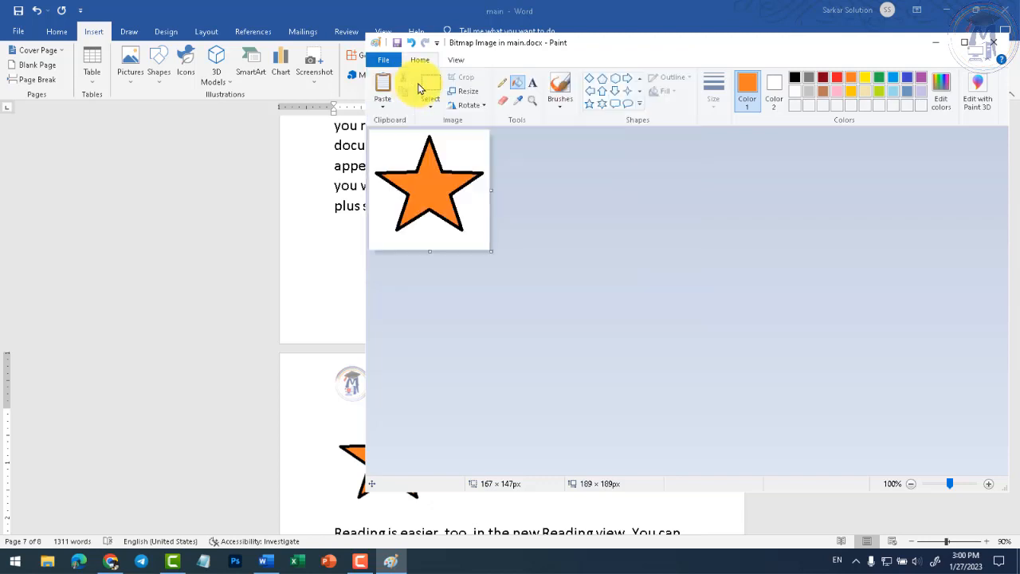
{"action": "left_click", "coordinate": [993, 43]}
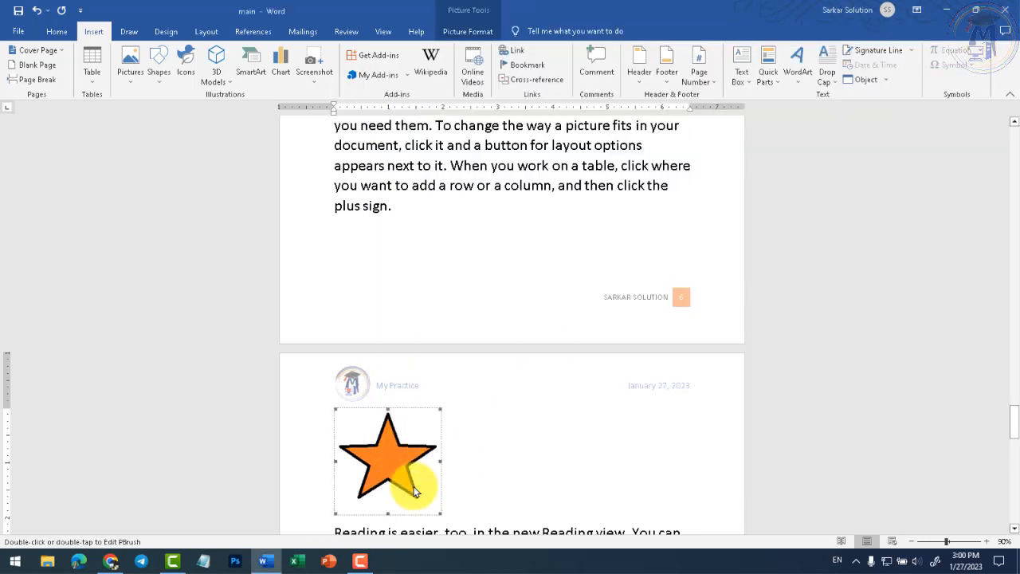
{"action": "scroll", "coordinate": [410, 467], "scroll_direction": "down", "scroll_amount": 3}
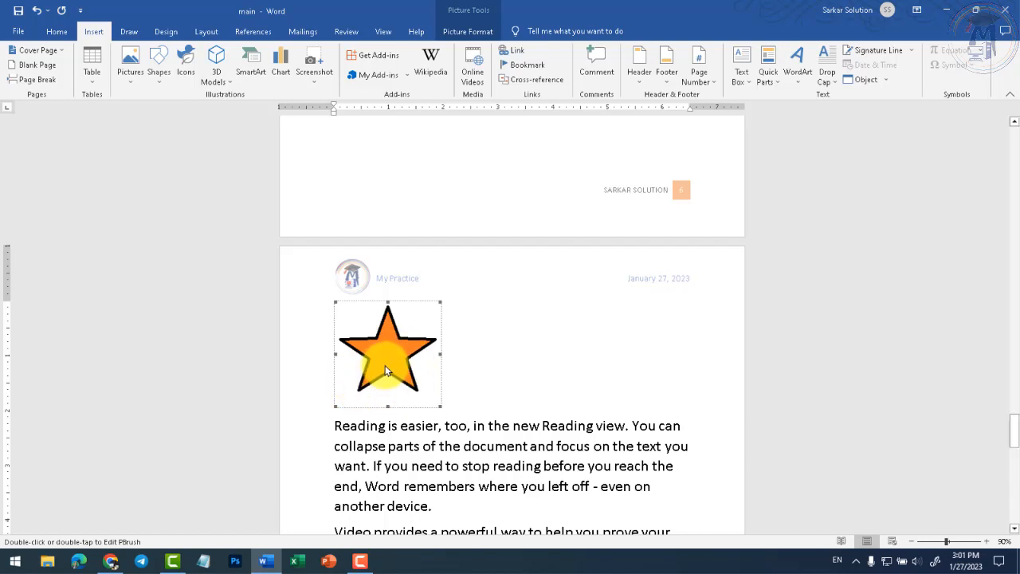
- Recheck the star in Paint, then add an empty paragraph after 'another device.'
{"action": "double_click", "coordinate": [391, 365]}
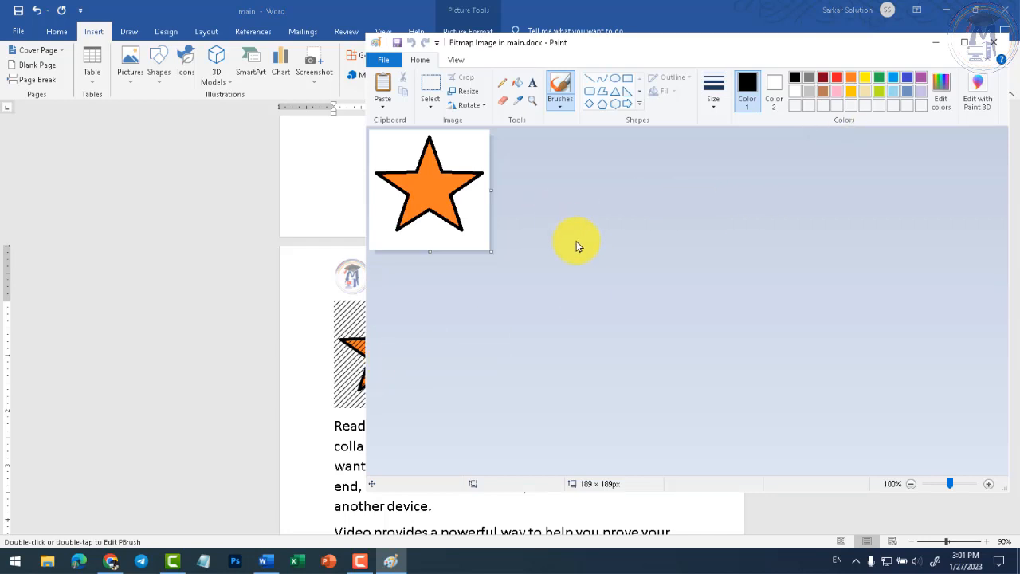
{"action": "left_click", "coordinate": [992, 41]}
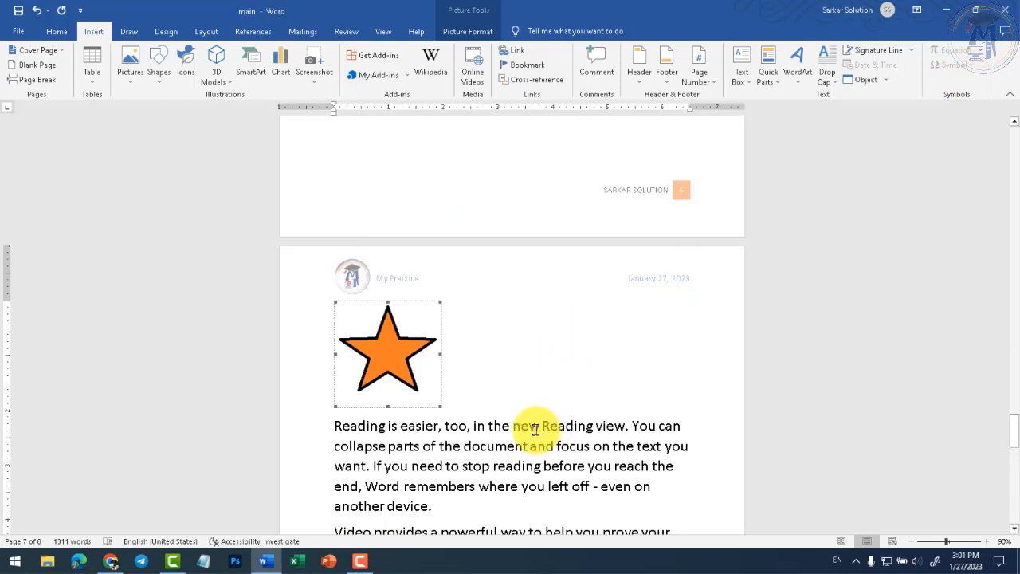
{"action": "left_click", "coordinate": [882, 81]}
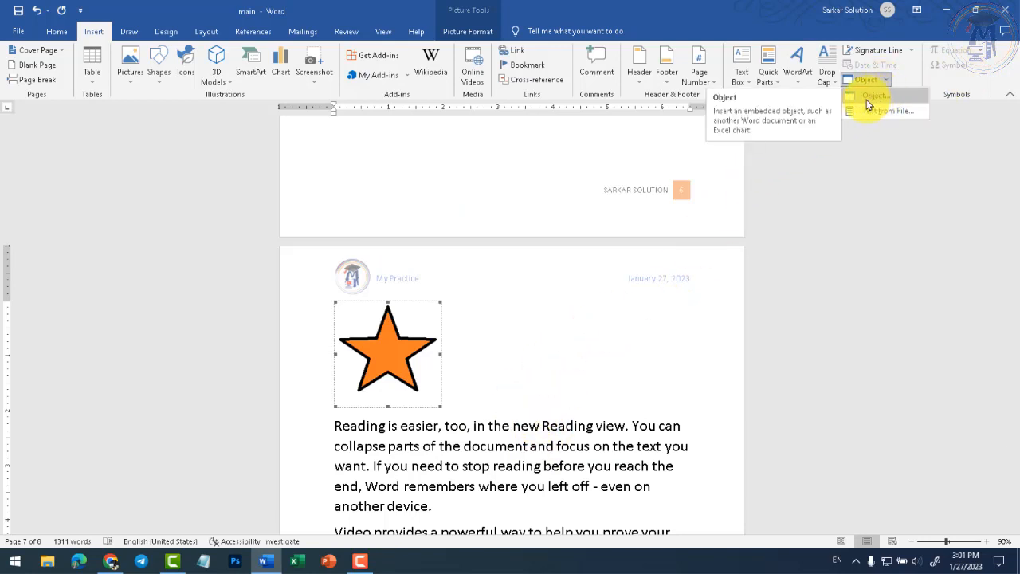
{"action": "scroll", "coordinate": [467, 399], "scroll_direction": "down", "scroll_amount": 3}
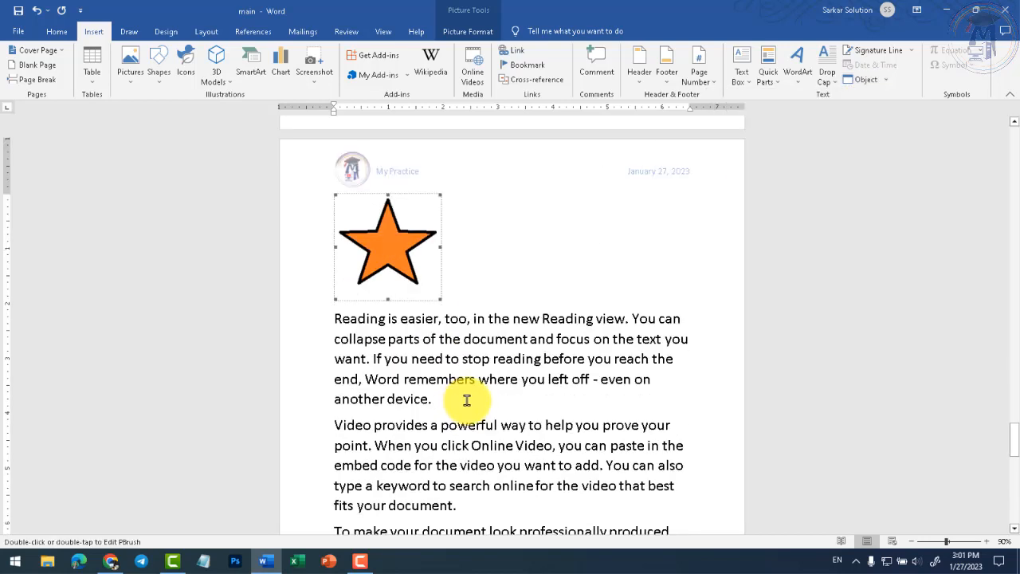
{"action": "left_click", "coordinate": [467, 400]}
{"action": "key", "text": "Return"}
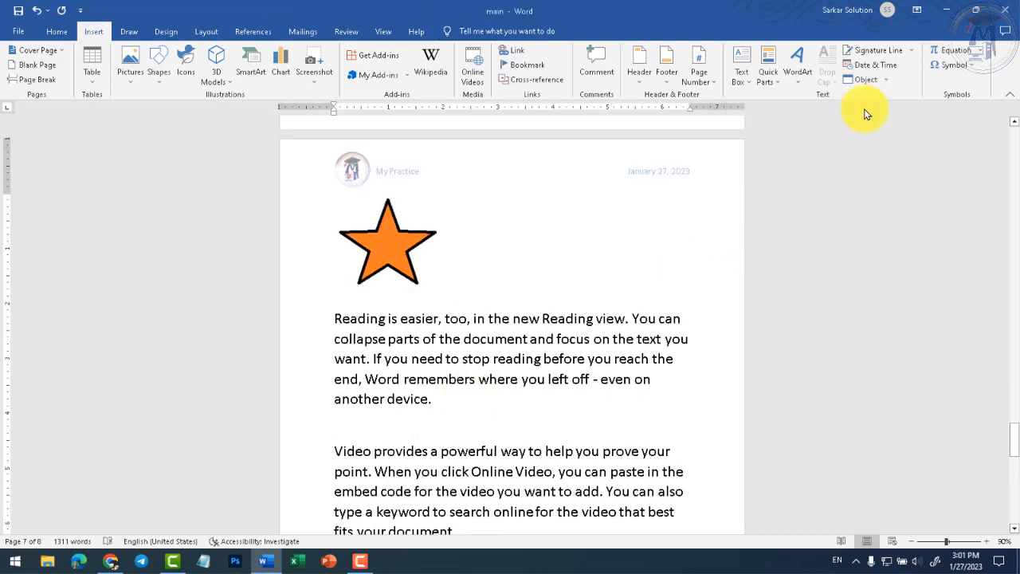
- Embed a new Microsoft Excel Worksheet object below 'another device.'
{"action": "left_click", "coordinate": [887, 81]}
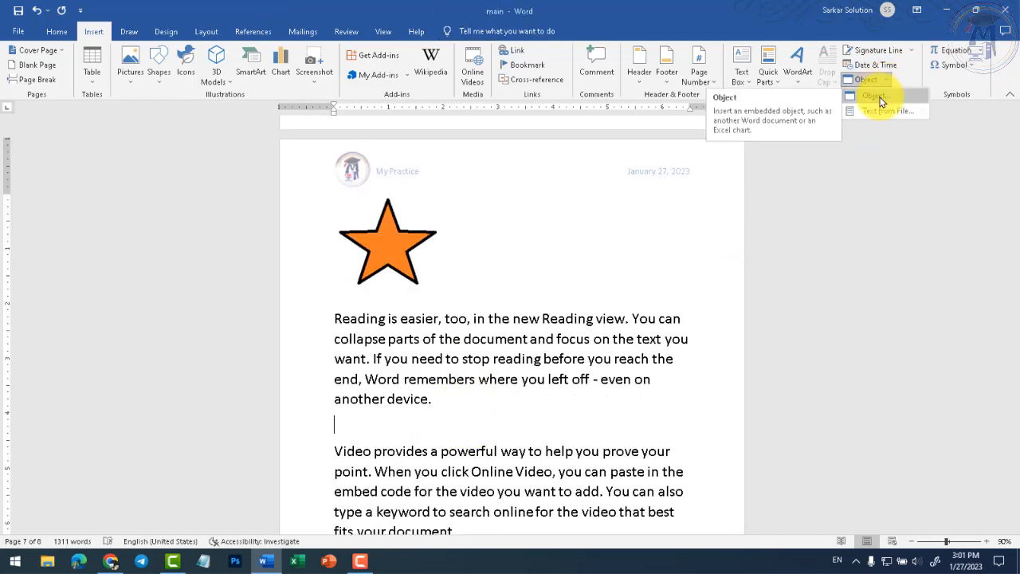
{"action": "left_click", "coordinate": [881, 101]}
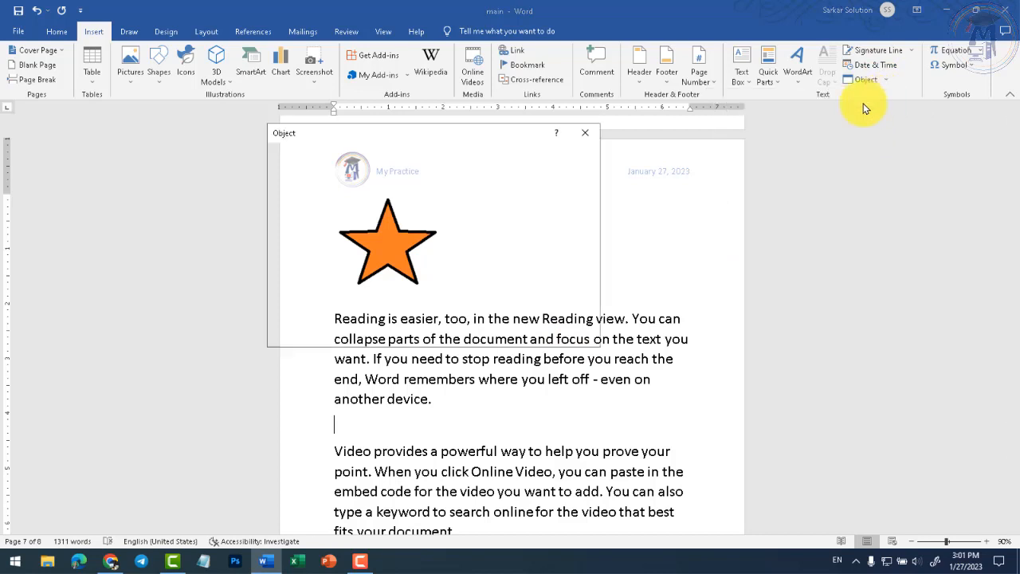
{"action": "left_click", "coordinate": [344, 208]}
{"action": "scroll", "coordinate": [345, 214], "scroll_direction": "down", "scroll_amount": 1}
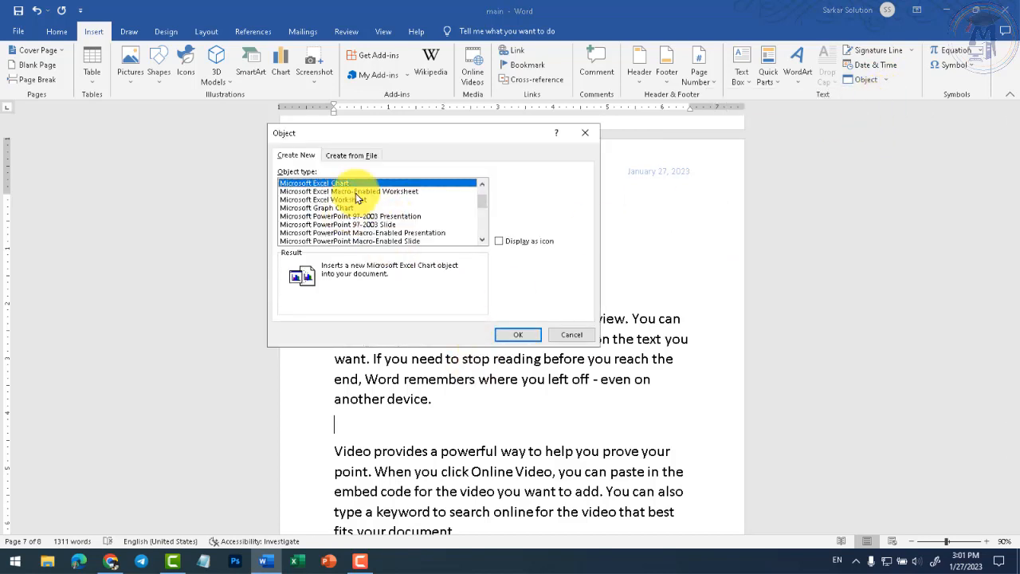
{"action": "left_click", "coordinate": [338, 200]}
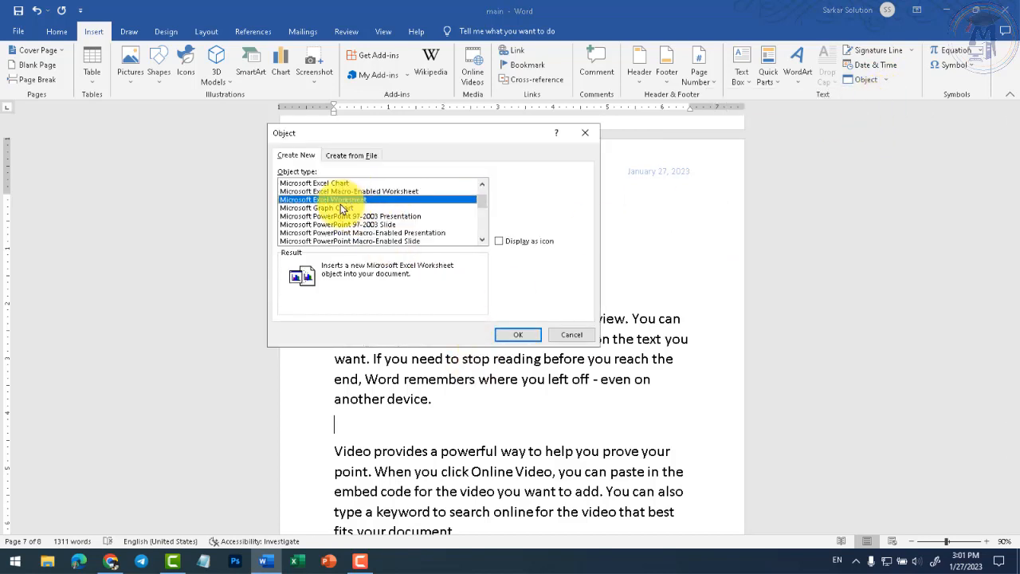
{"action": "left_click", "coordinate": [514, 335]}
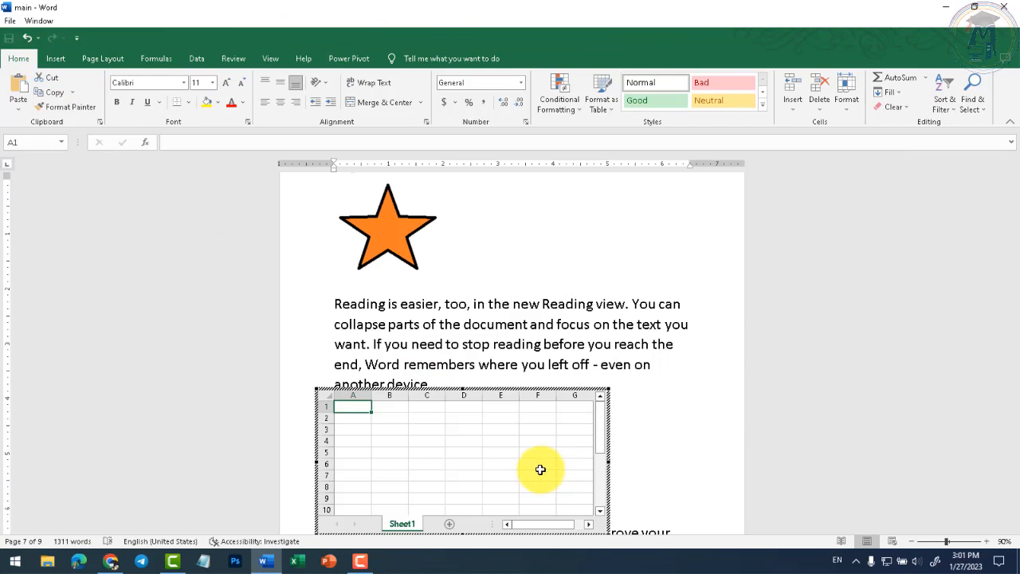
- Apply All Borders to cells A2:E9 and save main
{"action": "left_click_drag", "start_coordinate": [353, 417], "coordinate": [486, 495]}
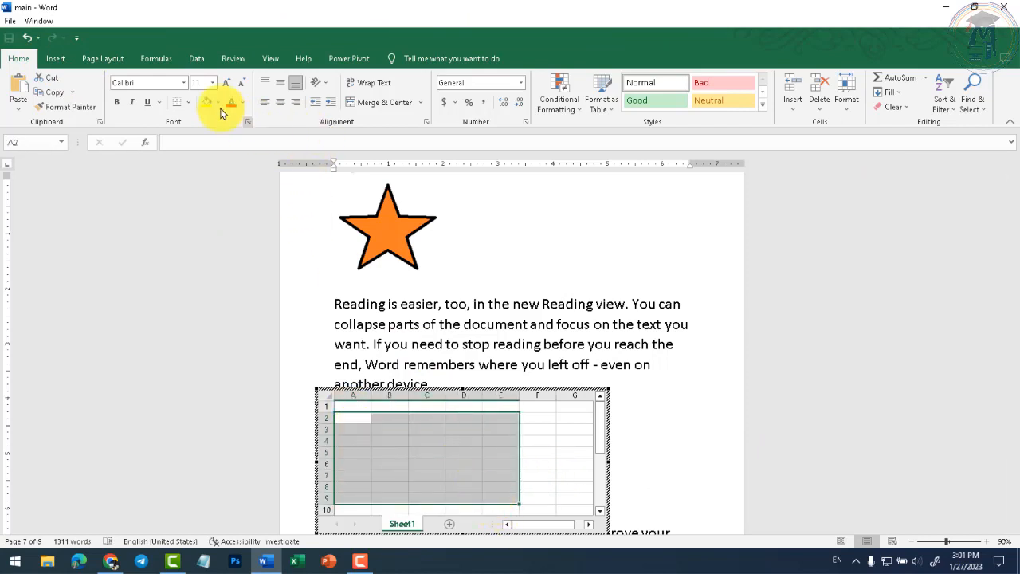
{"action": "left_click", "coordinate": [188, 103]}
{"action": "left_click", "coordinate": [196, 212]}
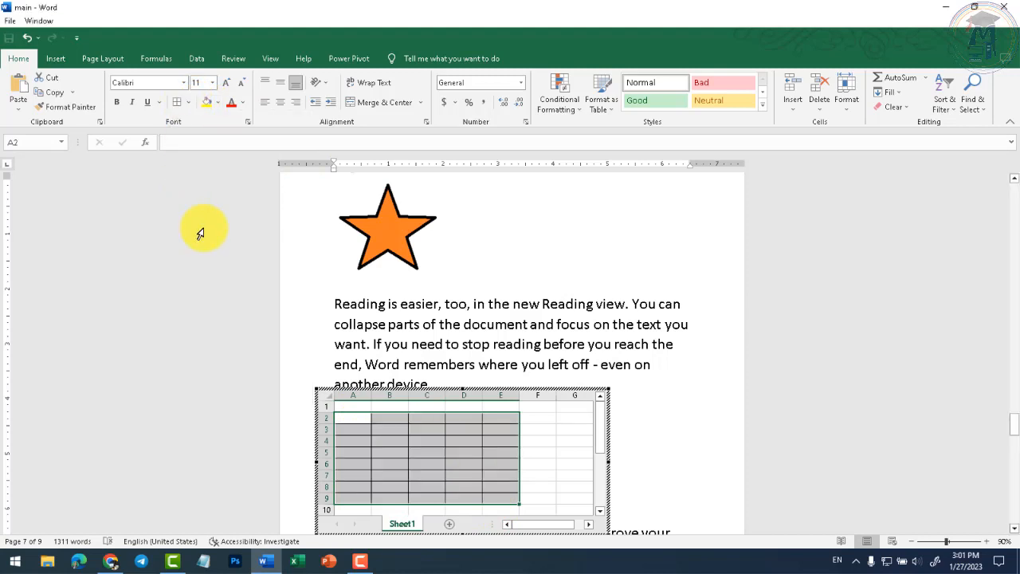
{"action": "left_click", "coordinate": [8, 22]}
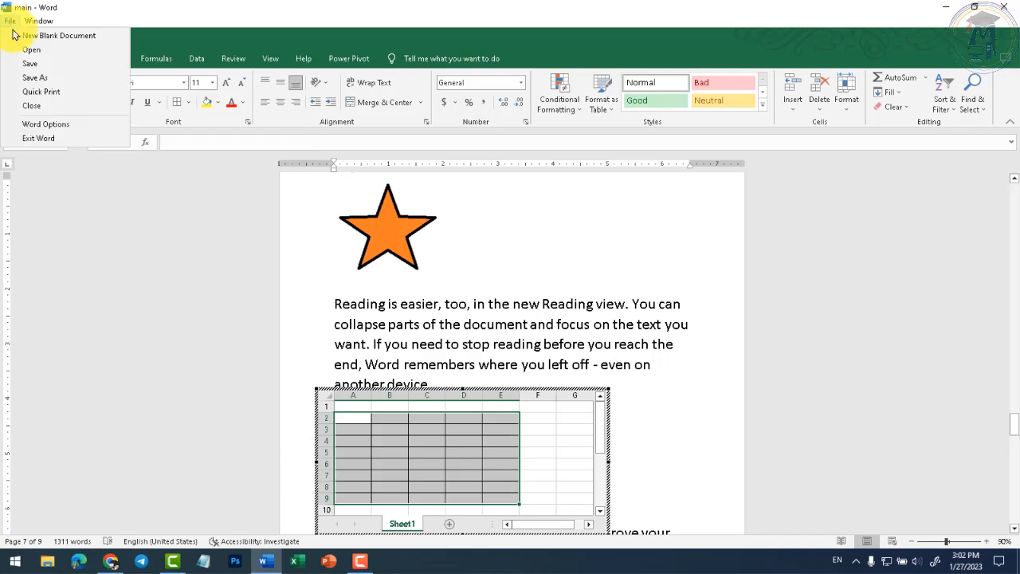
{"action": "left_click", "coordinate": [30, 63]}
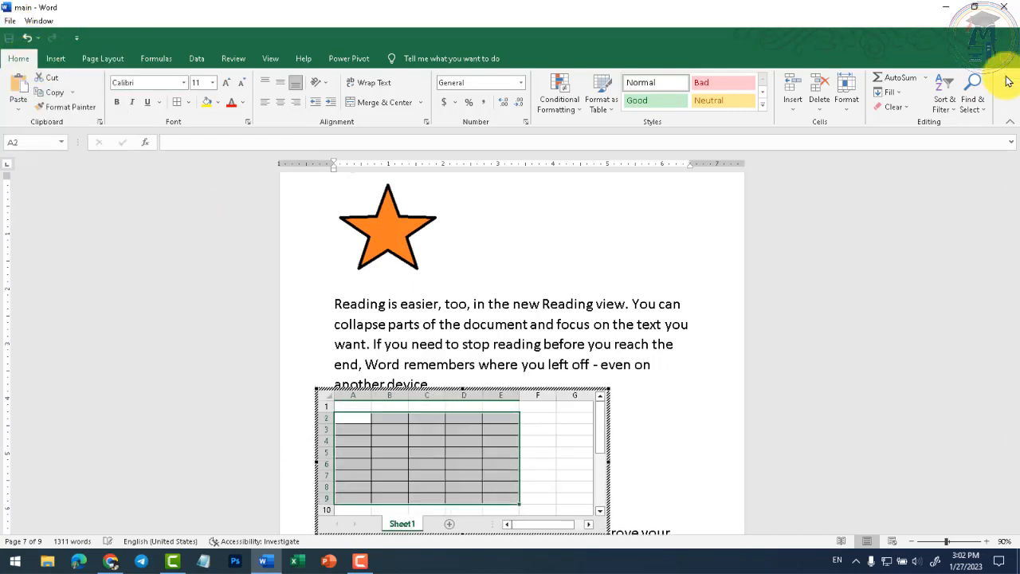
- Leave the worksheet and add an empty paragraph after 'fits your document.'
{"action": "left_click", "coordinate": [638, 382]}
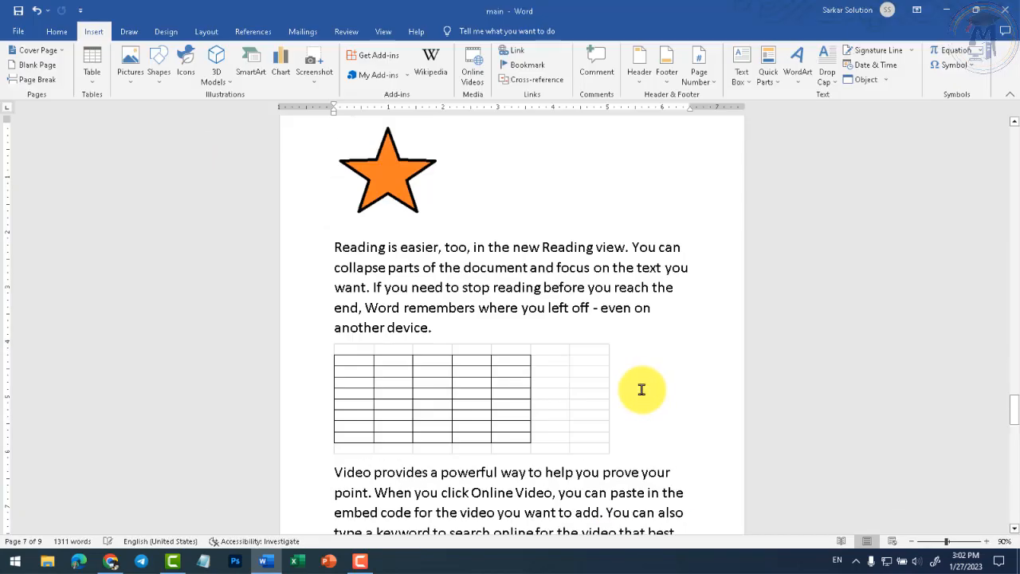
{"action": "scroll", "coordinate": [519, 423], "scroll_direction": "down", "scroll_amount": 1}
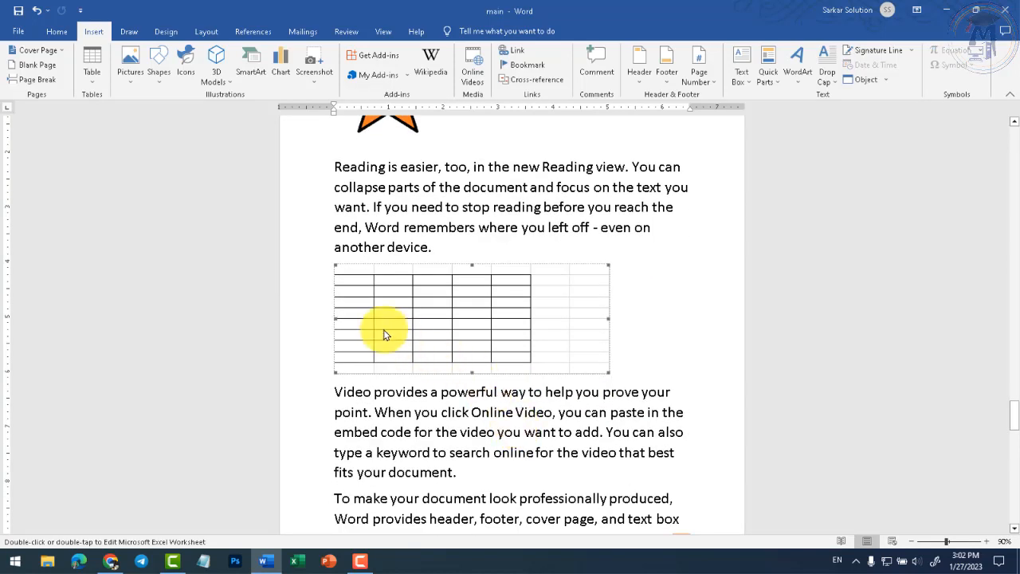
{"action": "left_click", "coordinate": [510, 402]}
{"action": "left_click", "coordinate": [467, 344]}
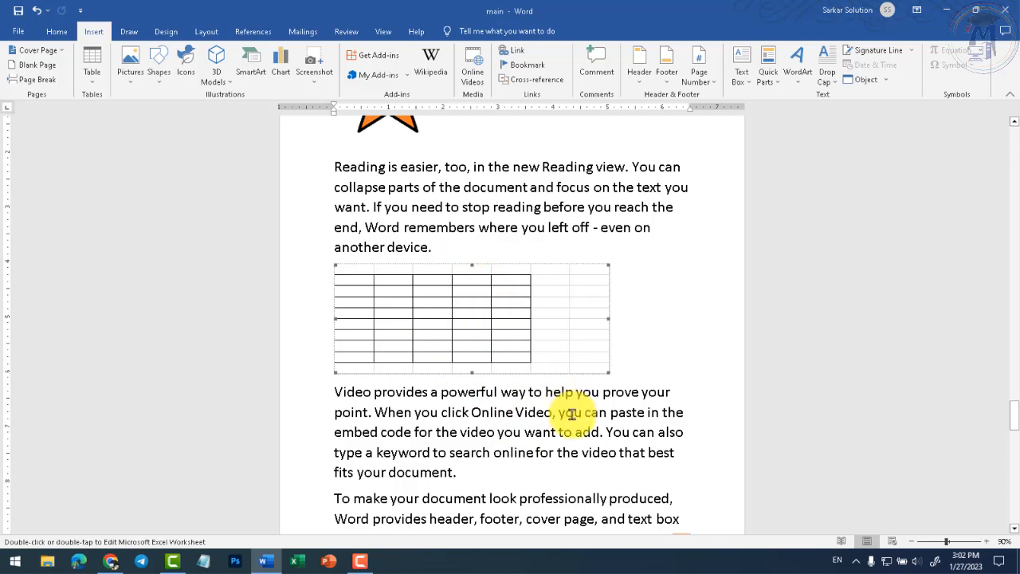
{"action": "left_click", "coordinate": [484, 469]}
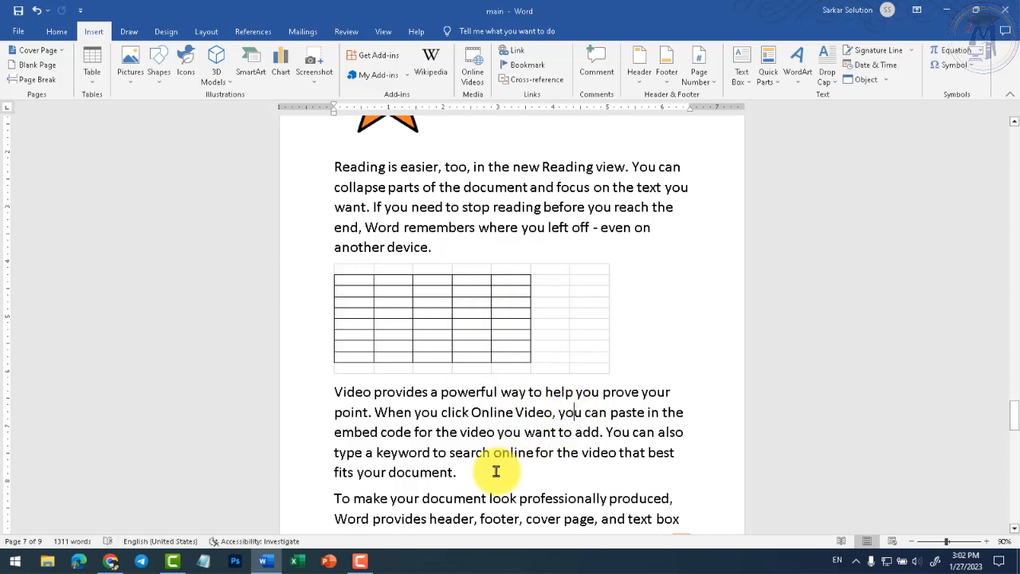
{"action": "left_click", "coordinate": [885, 82]}
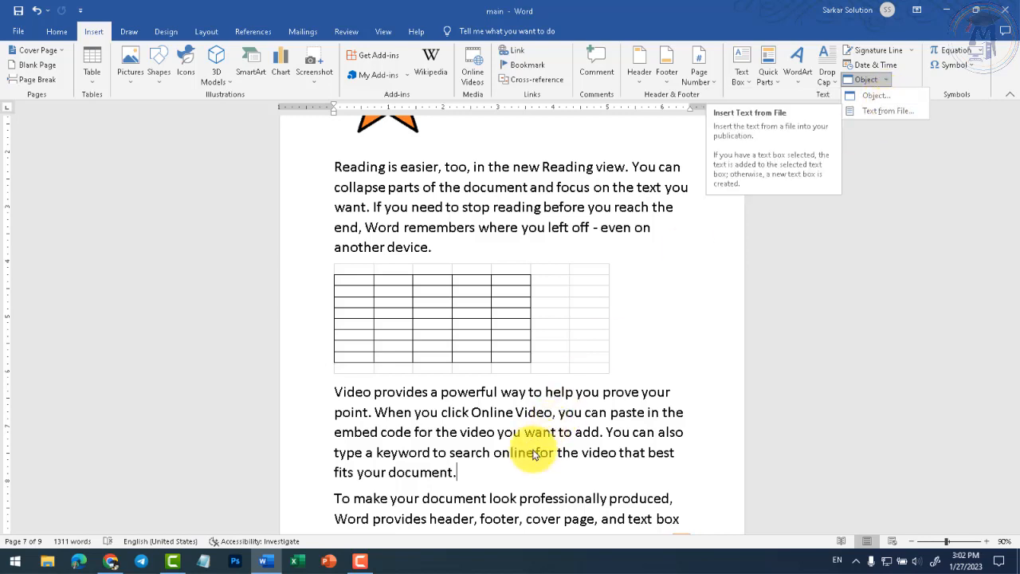
{"action": "left_click", "coordinate": [510, 464]}
{"action": "key", "text": "Return"}
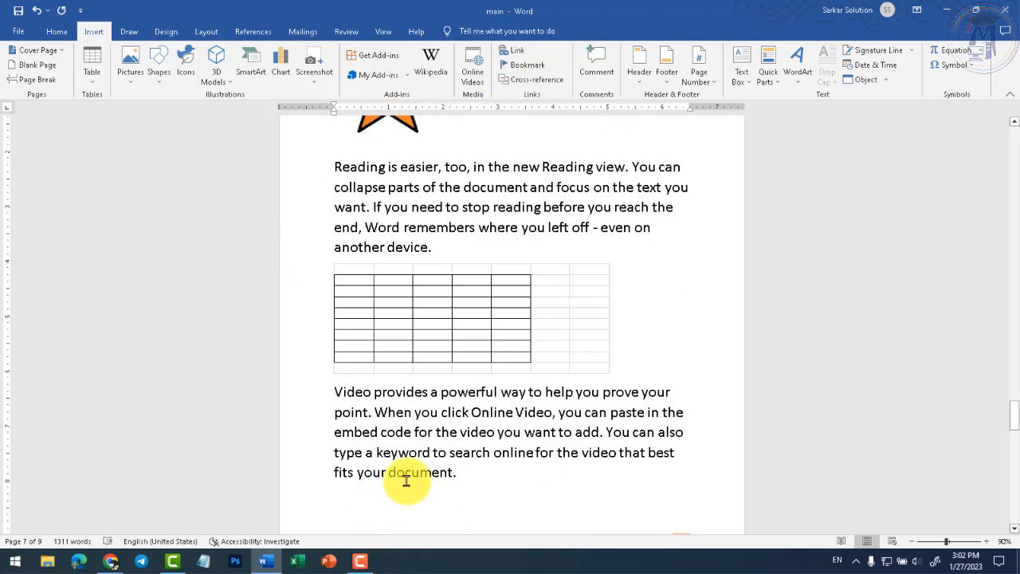
- Insert the text of the DCA document from Documents after 'fits your document.'
{"action": "left_click", "coordinate": [885, 79]}
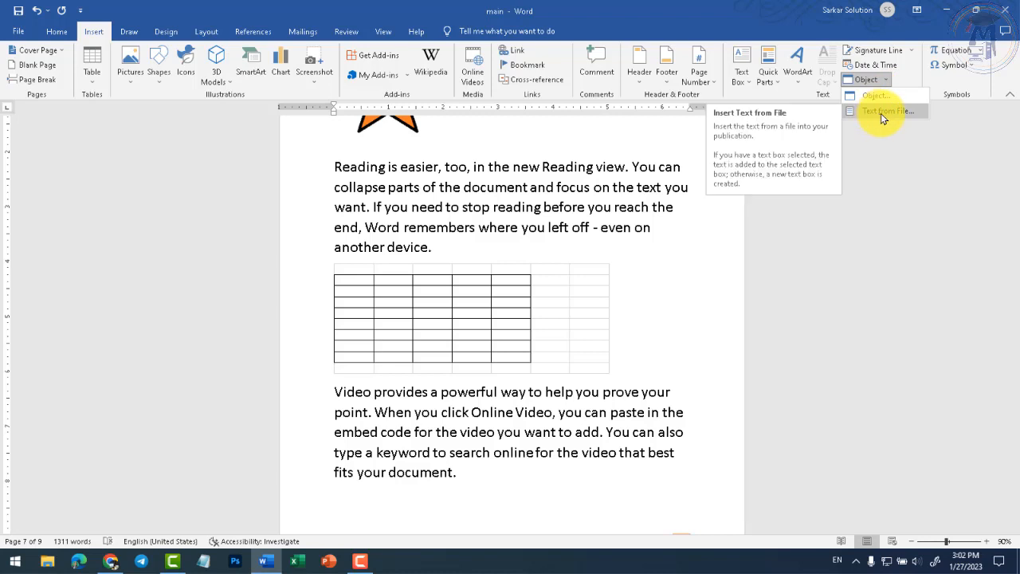
{"action": "left_click", "coordinate": [882, 112]}
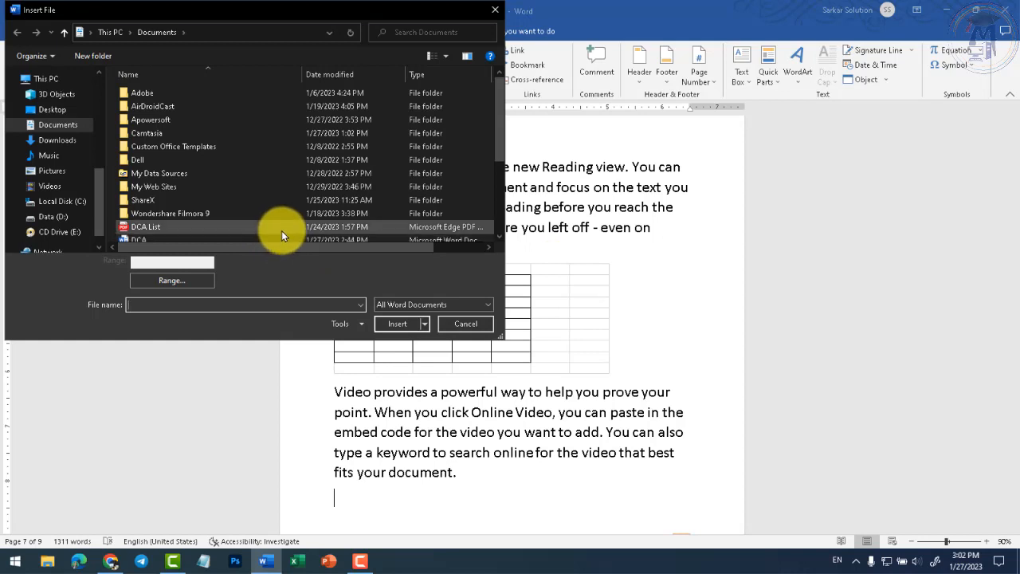
{"action": "left_click", "coordinate": [498, 236]}
{"action": "left_click", "coordinate": [497, 236]}
{"action": "left_click", "coordinate": [137, 207]}
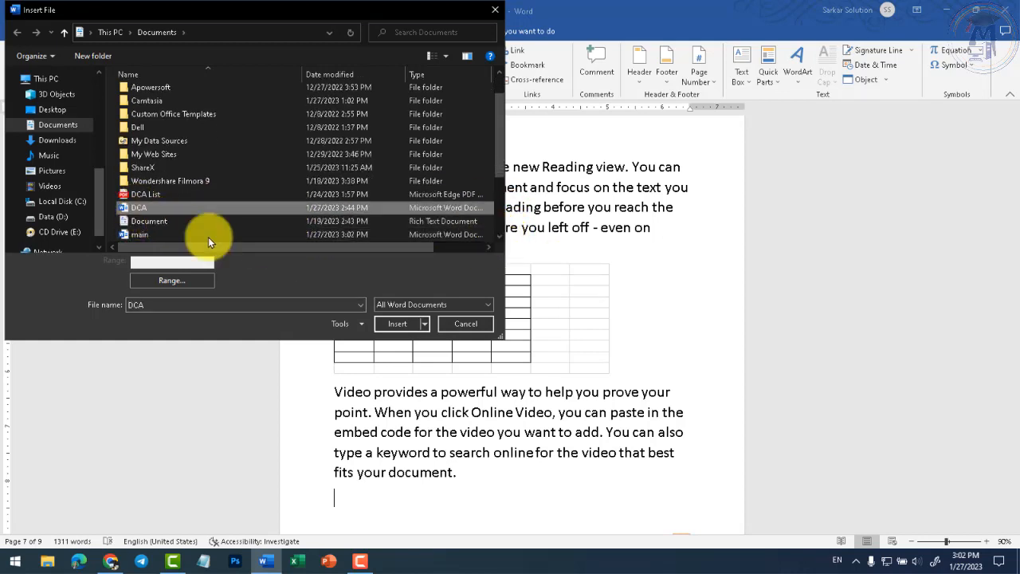
{"action": "left_click", "coordinate": [403, 324]}
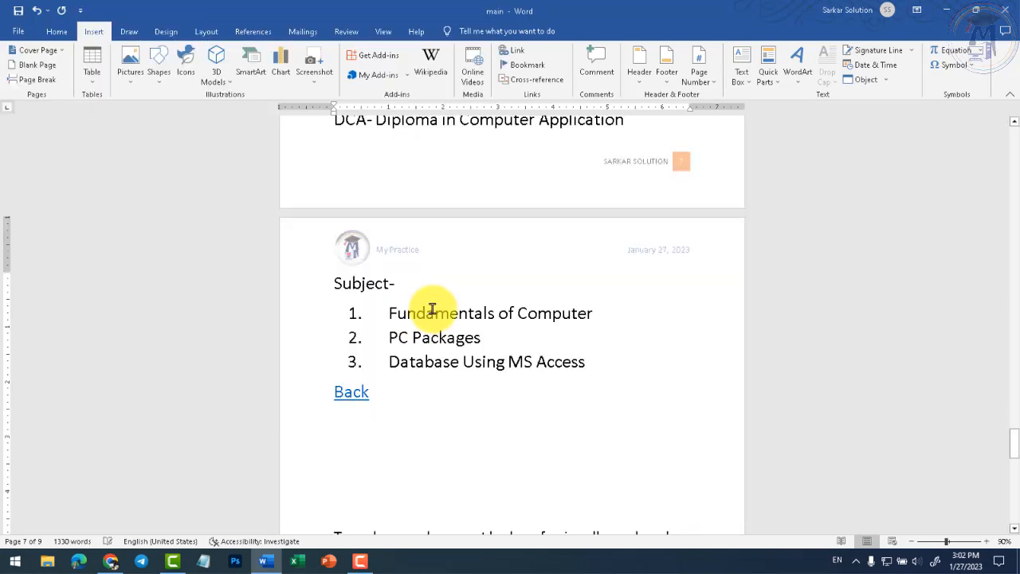
{"action": "scroll", "coordinate": [455, 347], "scroll_direction": "up", "scroll_amount": 3}
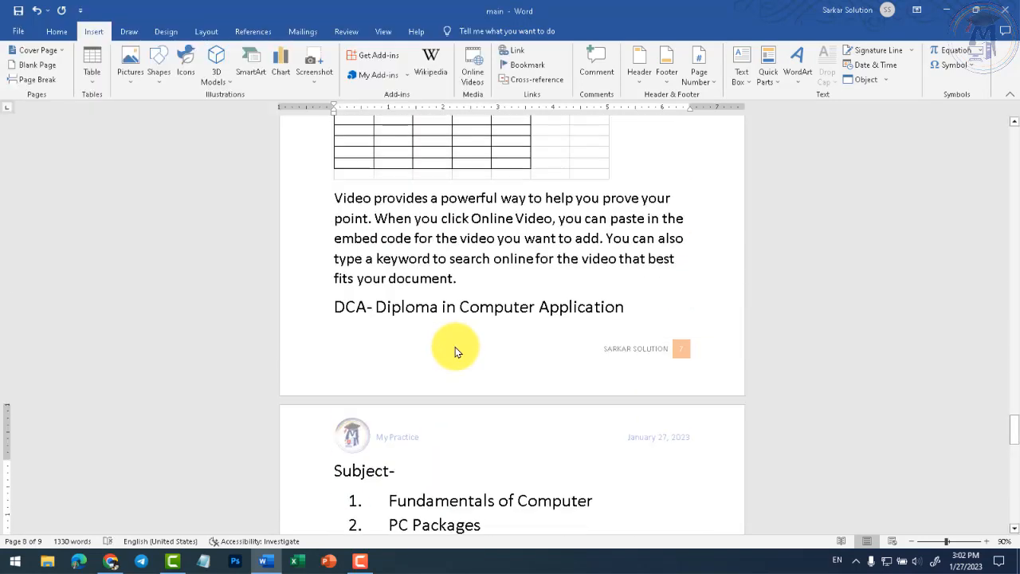
{"action": "left_click", "coordinate": [335, 306]}
{"action": "scroll", "coordinate": [355, 466], "scroll_direction": "down", "scroll_amount": 3}
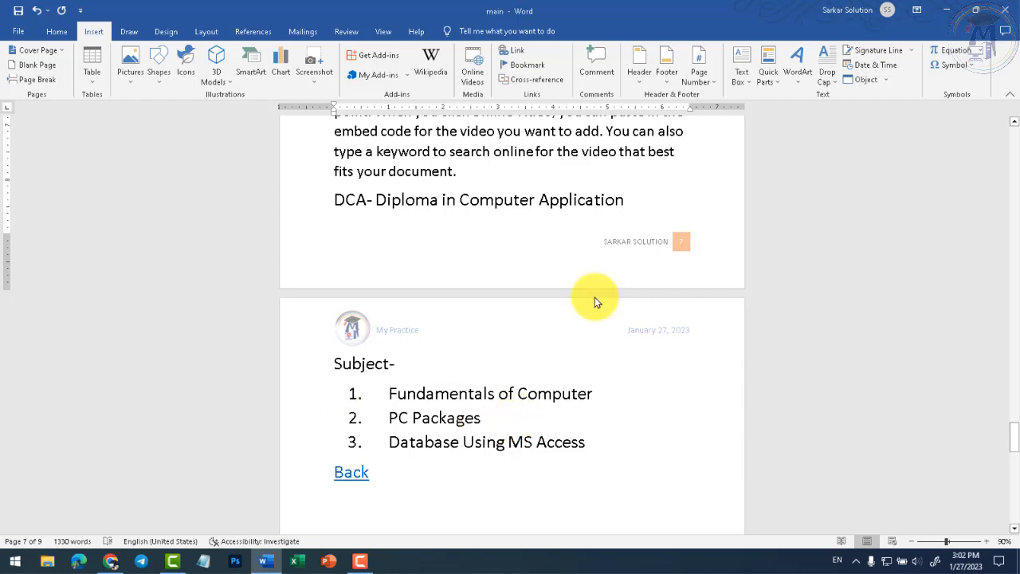
{"action": "left_click", "coordinate": [886, 80]}
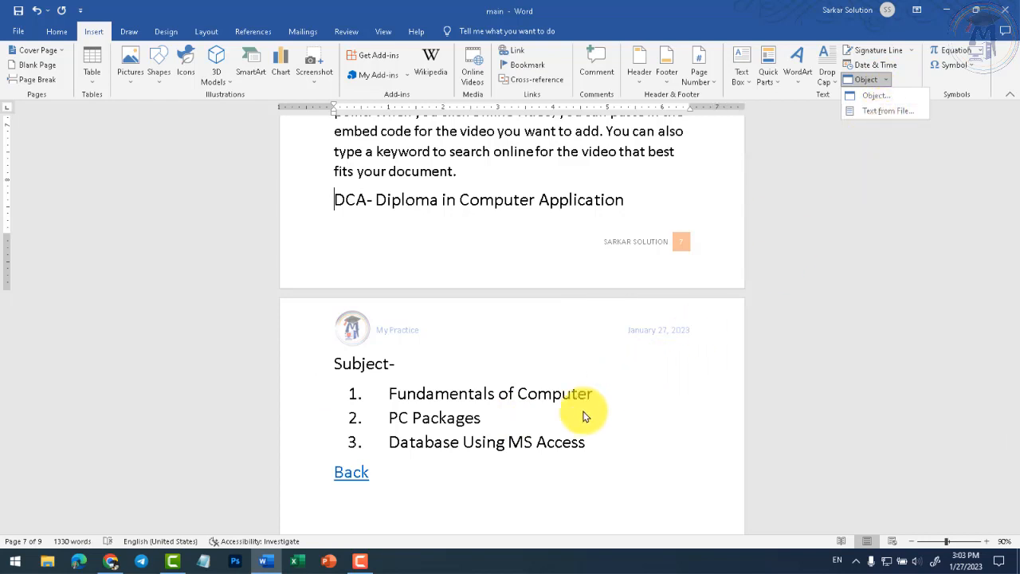
- Insert the built-in Expansion of a Sum equation before the diploma title
{"action": "left_click", "coordinate": [552, 432]}
{"action": "left_click", "coordinate": [982, 55]}
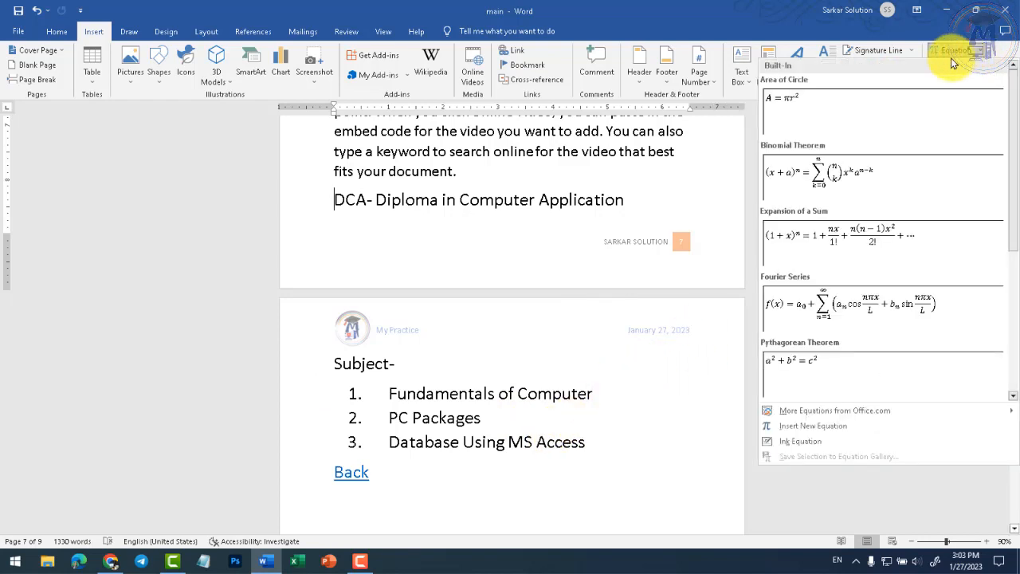
{"action": "left_click_drag", "start_coordinate": [1011, 151], "coordinate": [997, 221]}
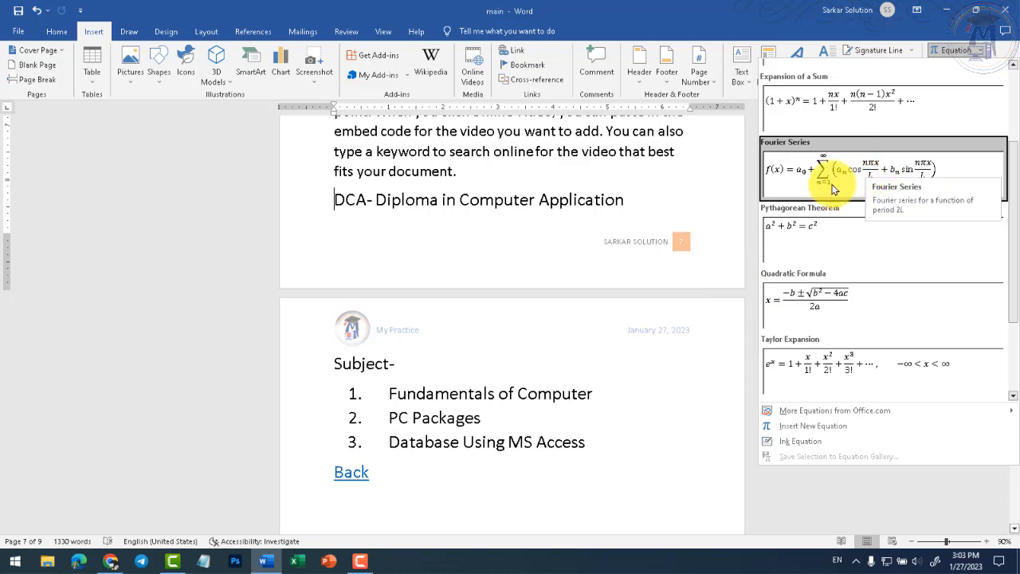
{"action": "scroll", "coordinate": [859, 291], "scroll_direction": "down", "scroll_amount": 2}
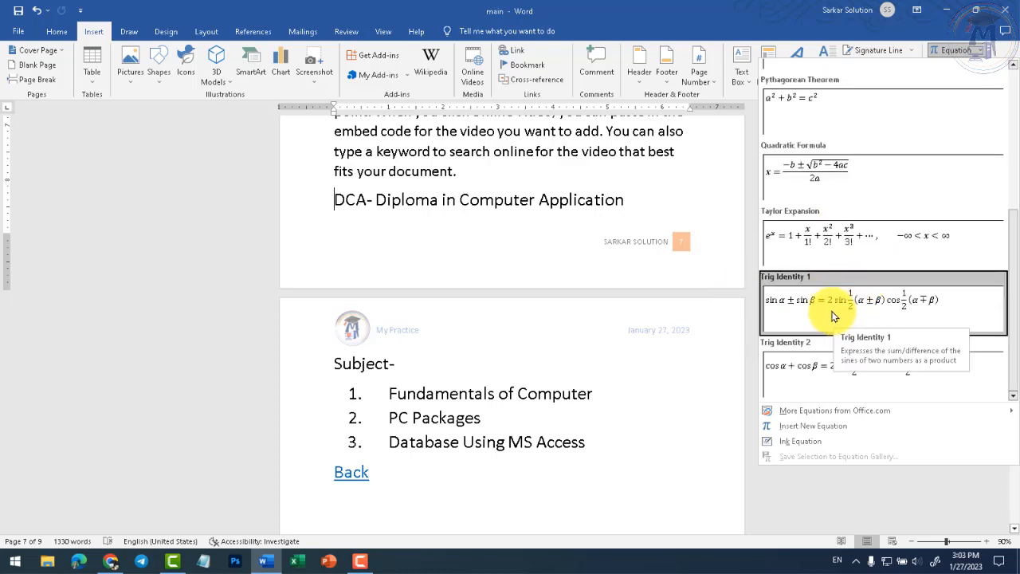
{"action": "scroll", "coordinate": [1000, 239], "scroll_direction": "up", "scroll_amount": 3}
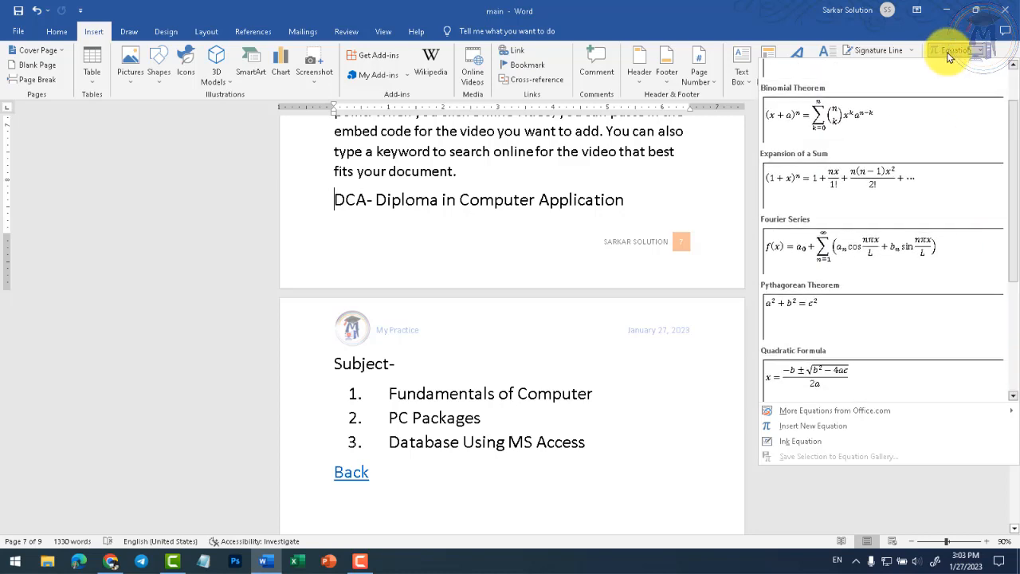
{"action": "left_click", "coordinate": [838, 184]}
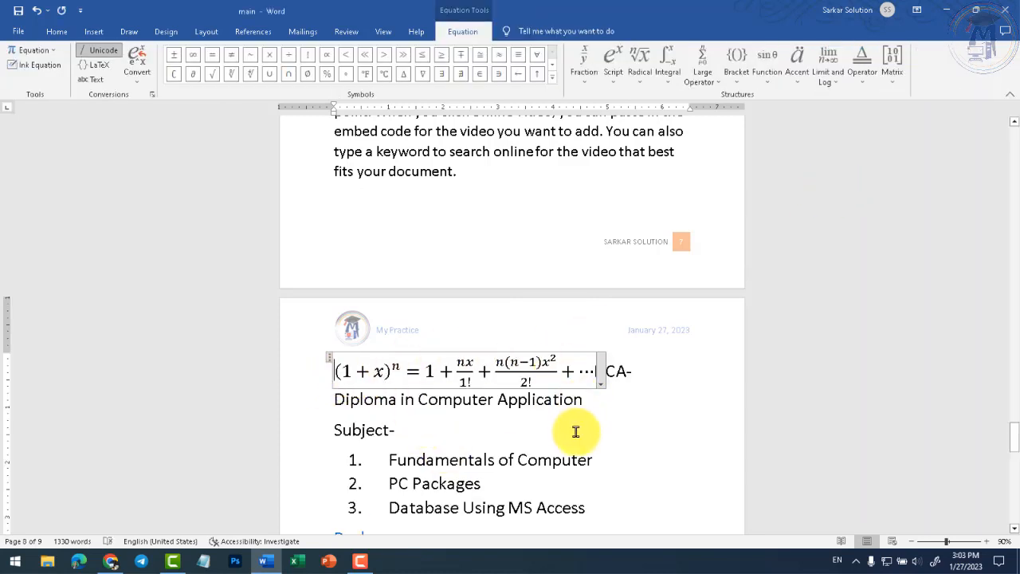
- Examine the binomial equation's parts and the Equation Tools fraction templates
{"action": "left_click", "coordinate": [351, 371]}
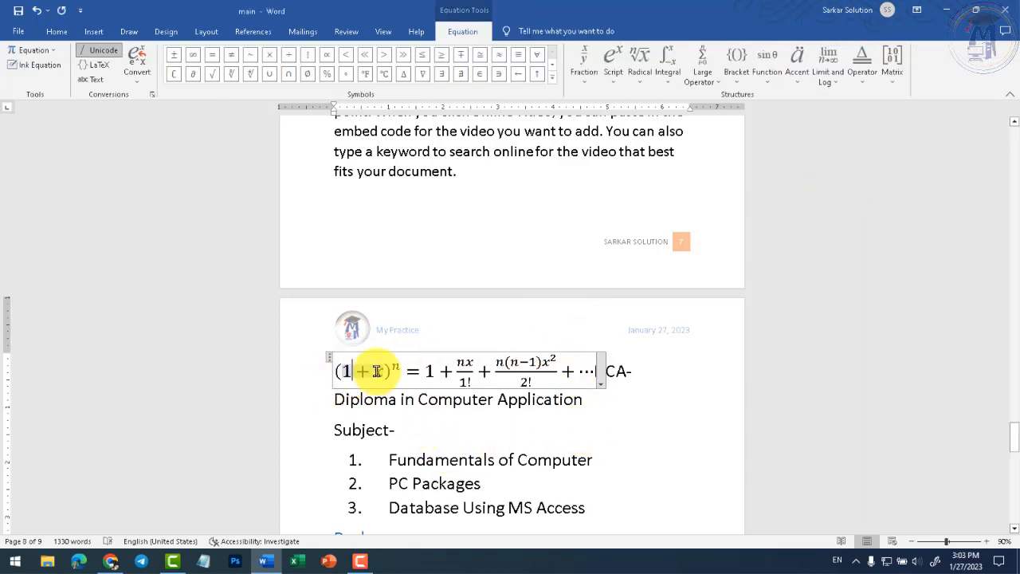
{"action": "left_click", "coordinate": [389, 369]}
{"action": "left_click", "coordinate": [436, 370]}
{"action": "left_click", "coordinate": [502, 361]}
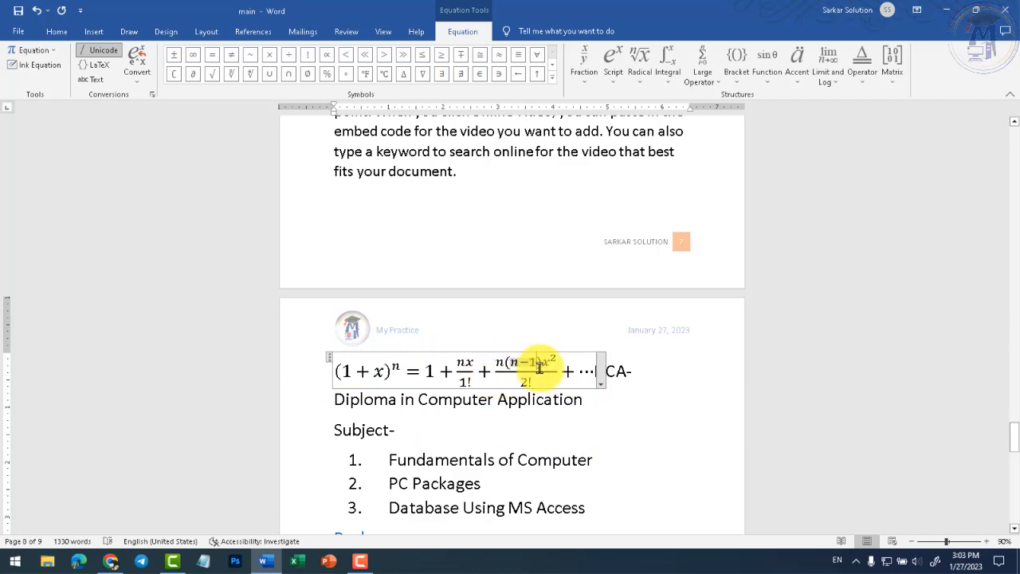
{"action": "left_click", "coordinate": [580, 374]}
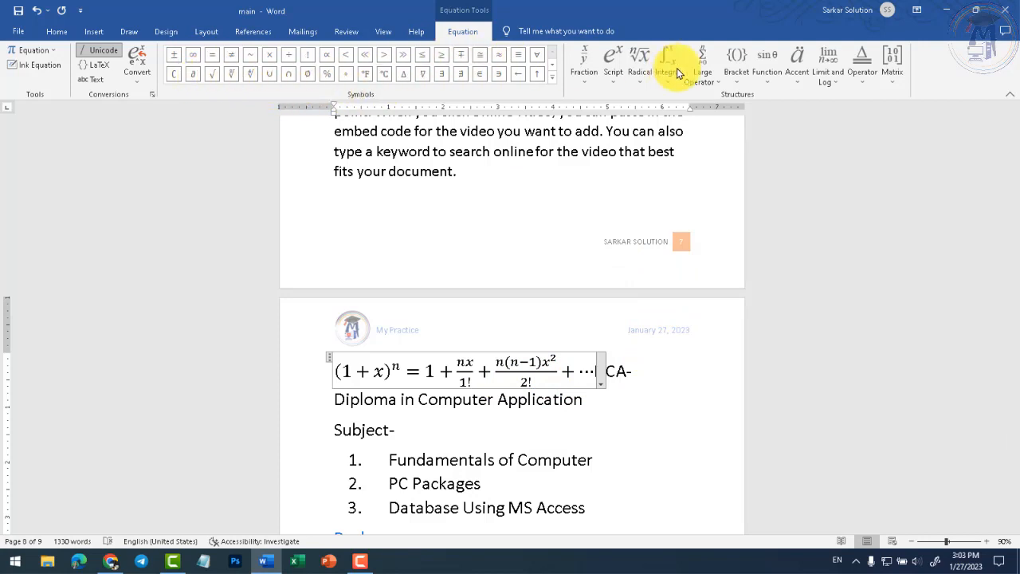
{"action": "left_click", "coordinate": [581, 80]}
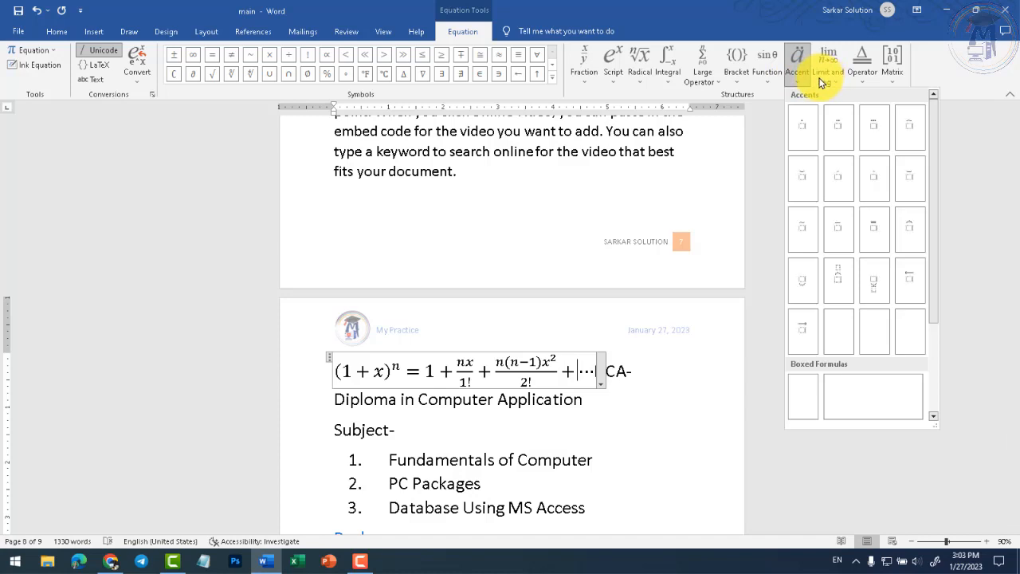
{"action": "left_click", "coordinate": [94, 34]}
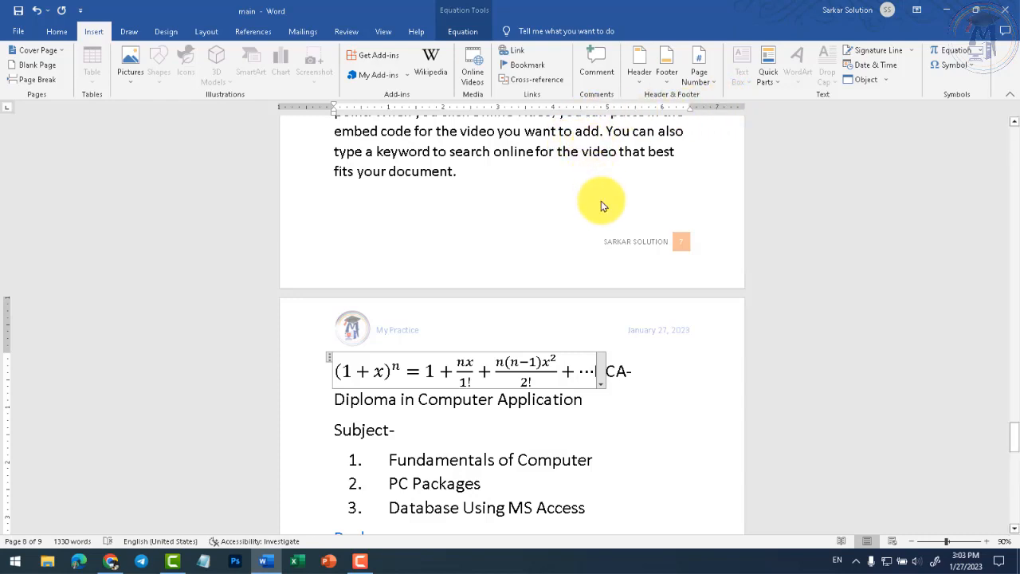
- Add a bold, enlarged euro sign € on a new line below Back
{"action": "scroll", "coordinate": [581, 200], "scroll_direction": "down", "scroll_amount": 3}
{"action": "left_click", "coordinate": [406, 367]}
{"action": "key", "text": "Return"}
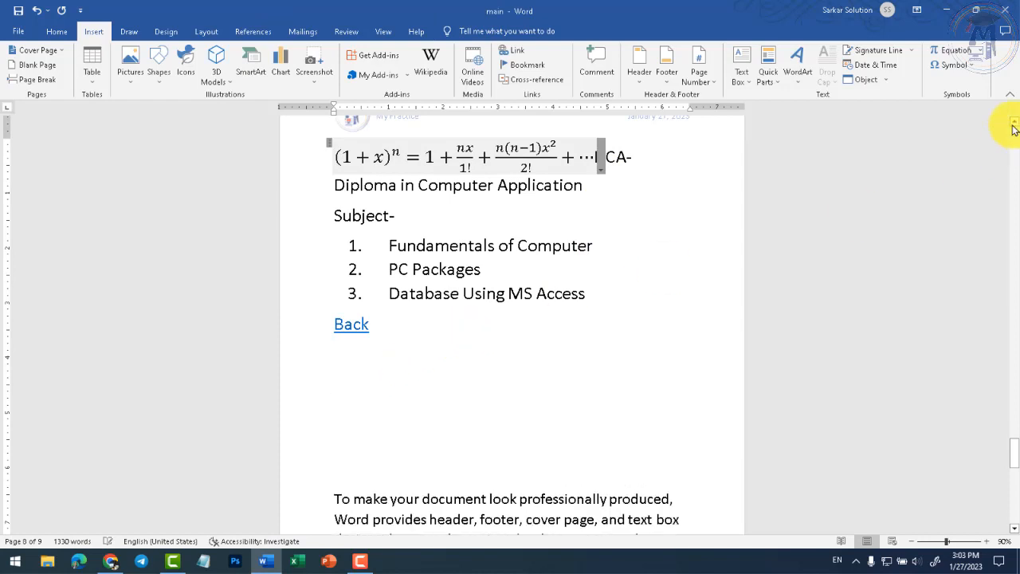
{"action": "left_click", "coordinate": [972, 65]}
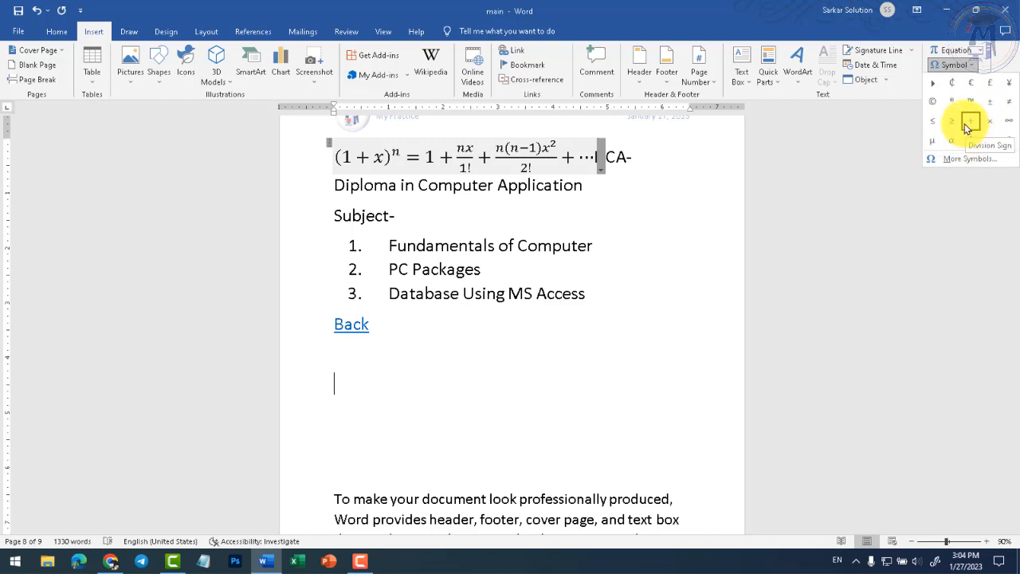
{"action": "left_click", "coordinate": [971, 82]}
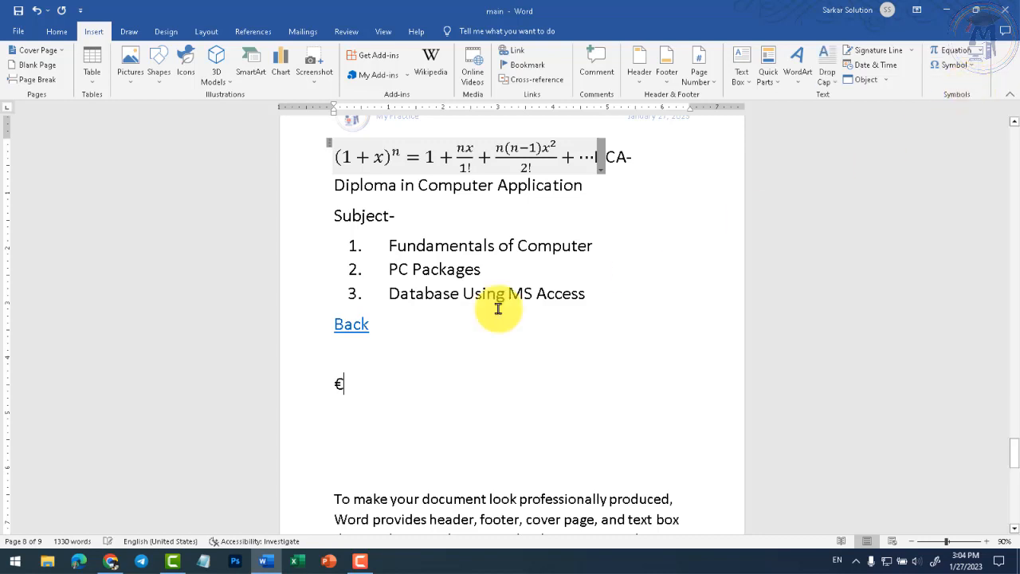
{"action": "left_click", "coordinate": [307, 380]}
{"action": "key", "text": "ctrl+b"}
{"action": "key", "text": "ctrl+shift+period"}
{"action": "key", "text": "ctrl+shift+period"}
{"action": "key", "text": "ctrl+shift+period"}
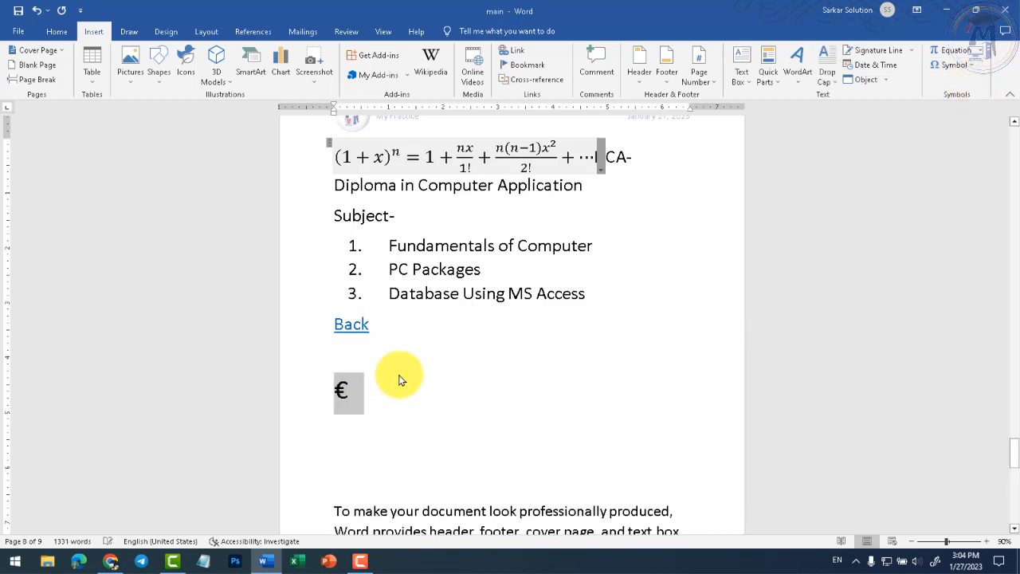
{"action": "key", "text": "ctrl+shift+period"}
{"action": "key", "text": "ctrl+shift+period"}
- Insert a copyright sign © from More Symbols after the euro and enlarge it
{"action": "left_click", "coordinate": [366, 405]}
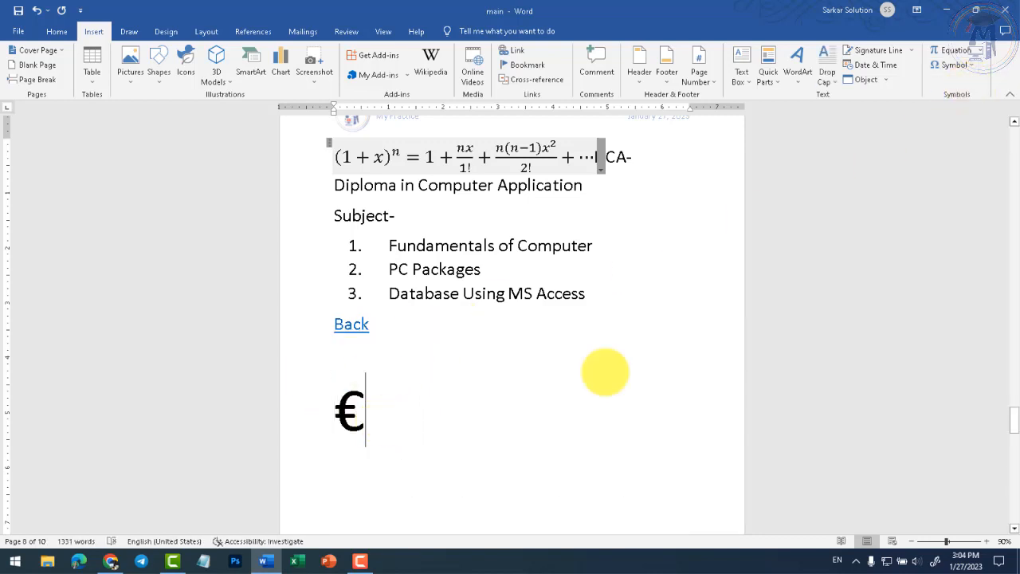
{"action": "left_click", "coordinate": [966, 65]}
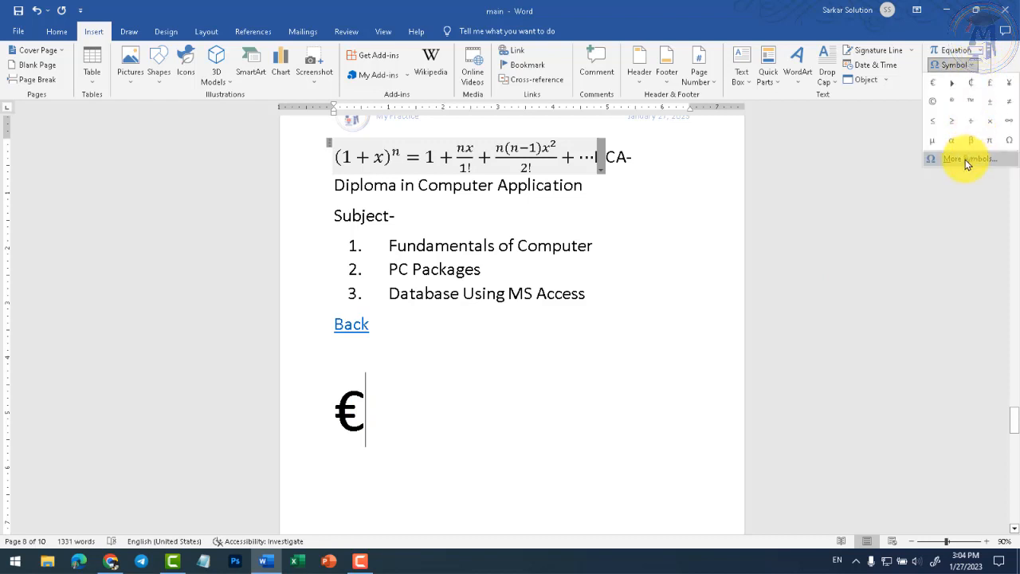
{"action": "left_click", "coordinate": [966, 159]}
{"action": "left_click_drag", "start_coordinate": [626, 137], "coordinate": [574, 90]}
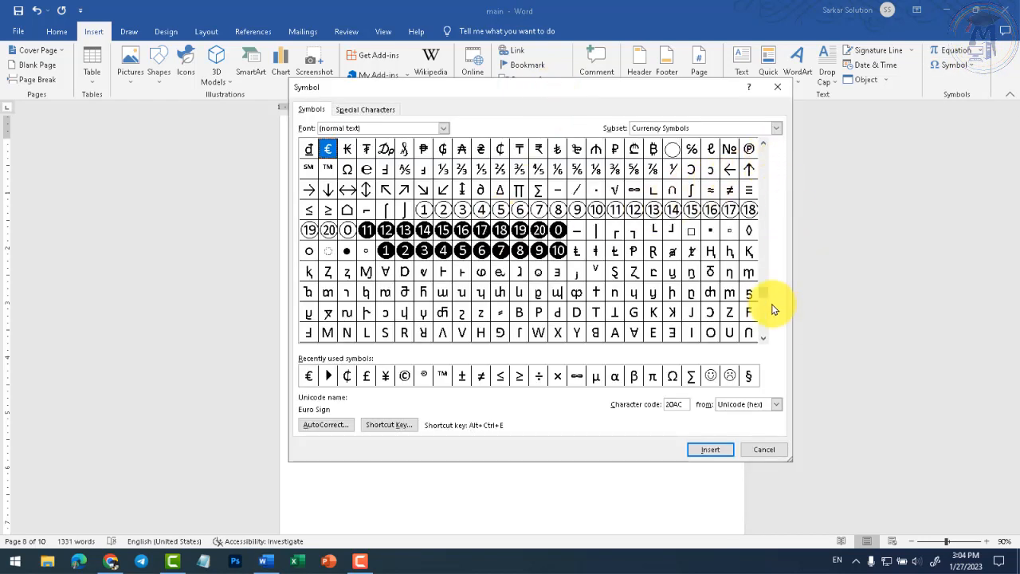
{"action": "left_click_drag", "start_coordinate": [764, 292], "coordinate": [767, 168]}
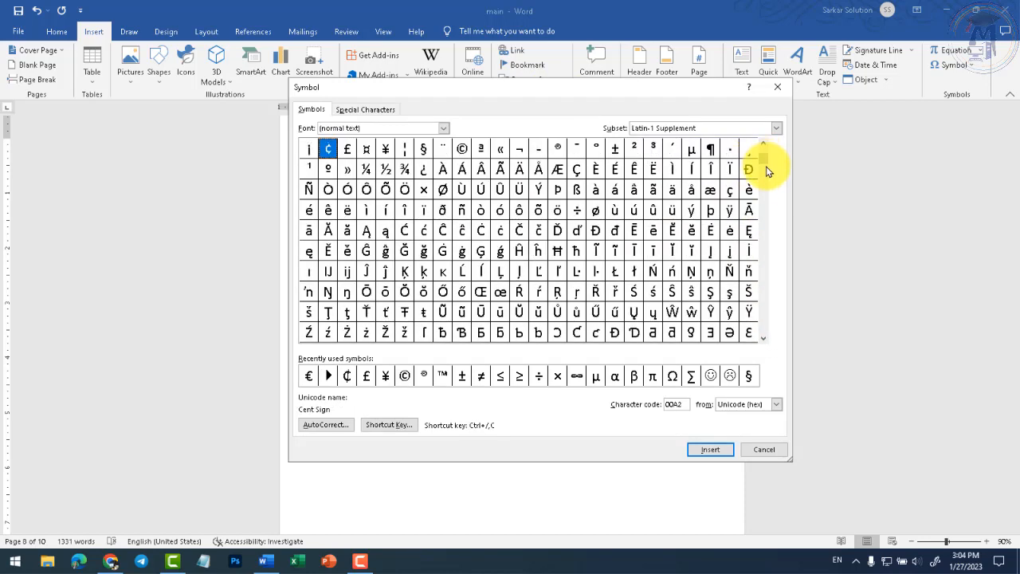
{"action": "left_click", "coordinate": [404, 375]}
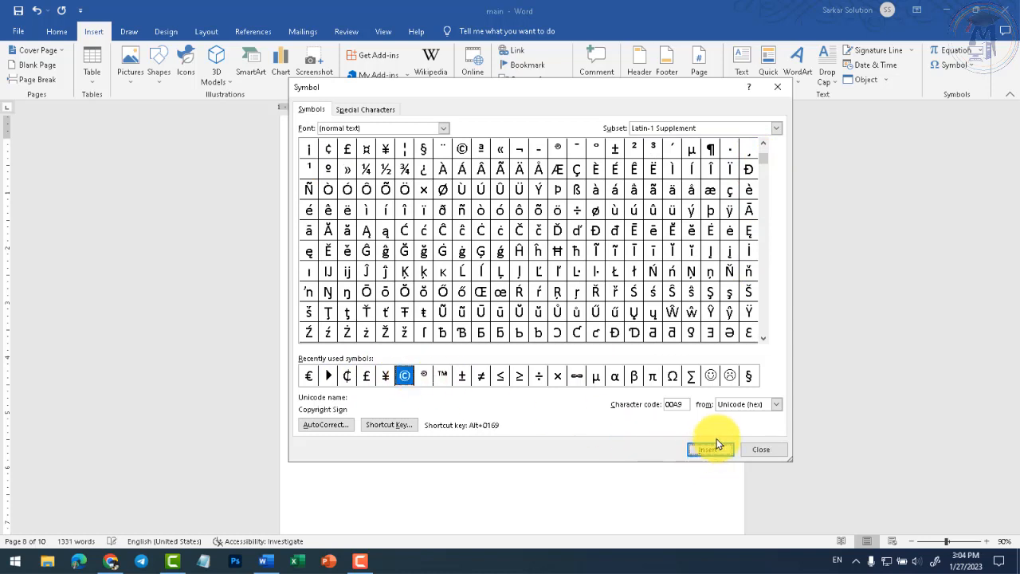
{"action": "left_click", "coordinate": [759, 449]}
{"action": "double_click", "coordinate": [380, 412]}
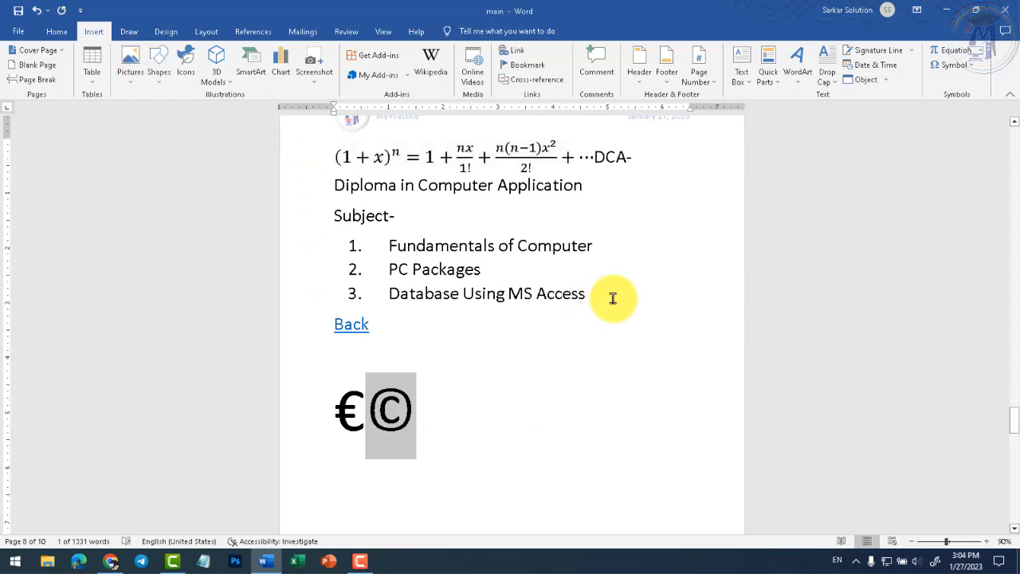
{"action": "key", "text": "ctrl+shift+period"}
{"action": "key", "text": "ctrl+shift+period"}
{"action": "key", "text": "ctrl+shift+period"}
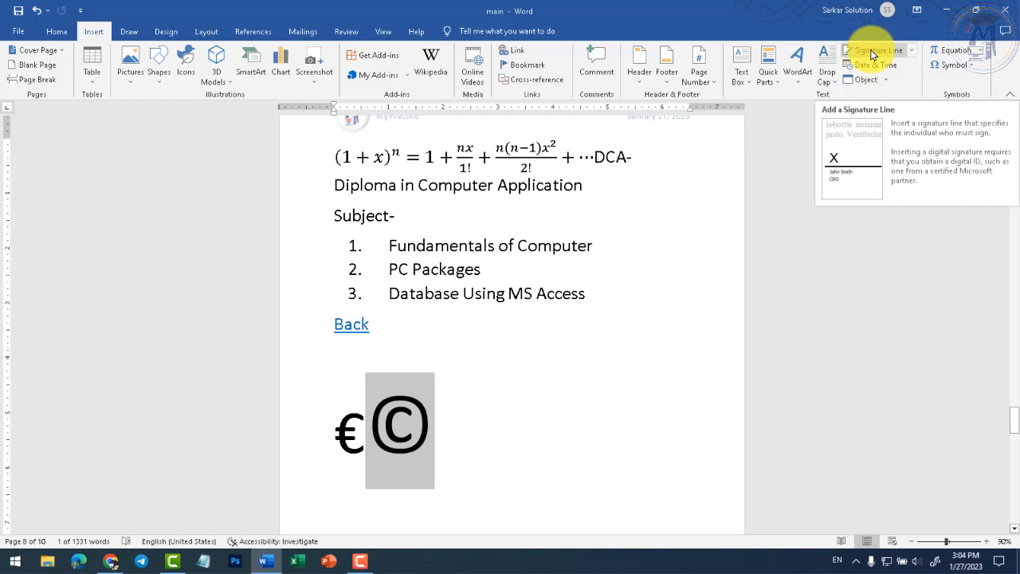
- Add an empty paragraph after 'the different galleries.'
{"action": "left_click", "coordinate": [531, 380]}
{"action": "scroll", "coordinate": [530, 380], "scroll_direction": "down", "scroll_amount": 3}
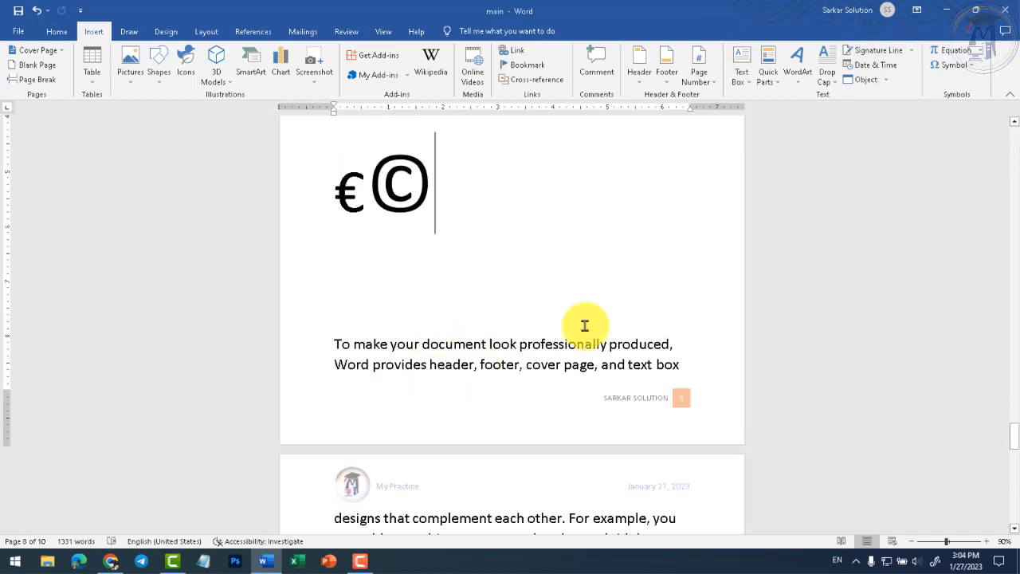
{"action": "scroll", "coordinate": [585, 325], "scroll_direction": "down", "scroll_amount": 3}
{"action": "left_click", "coordinate": [514, 310]}
{"action": "key", "text": "Return"}
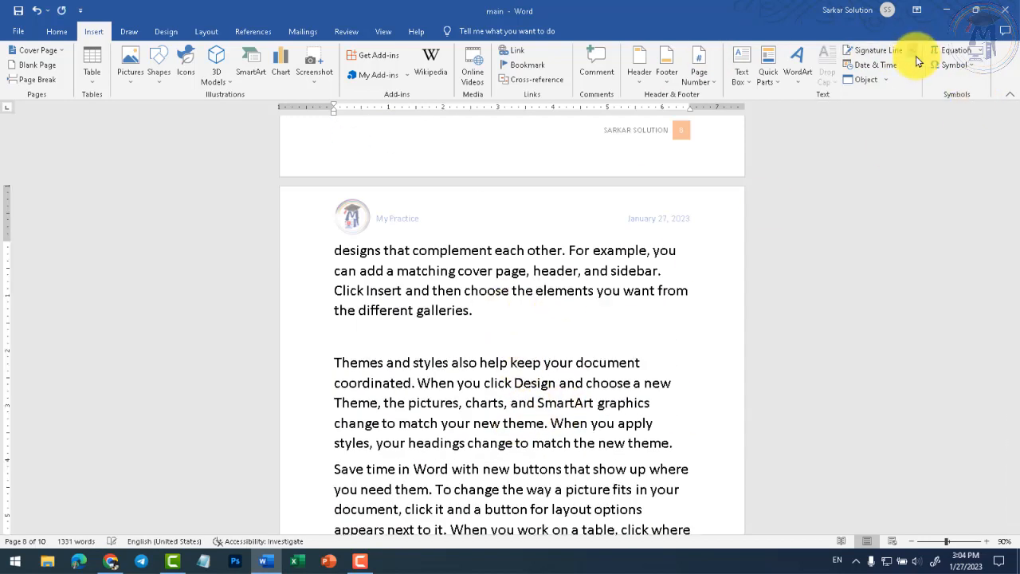
- Insert a Microsoft Office Signature Line with the signer's name and e-mail address
{"action": "left_click", "coordinate": [910, 51]}
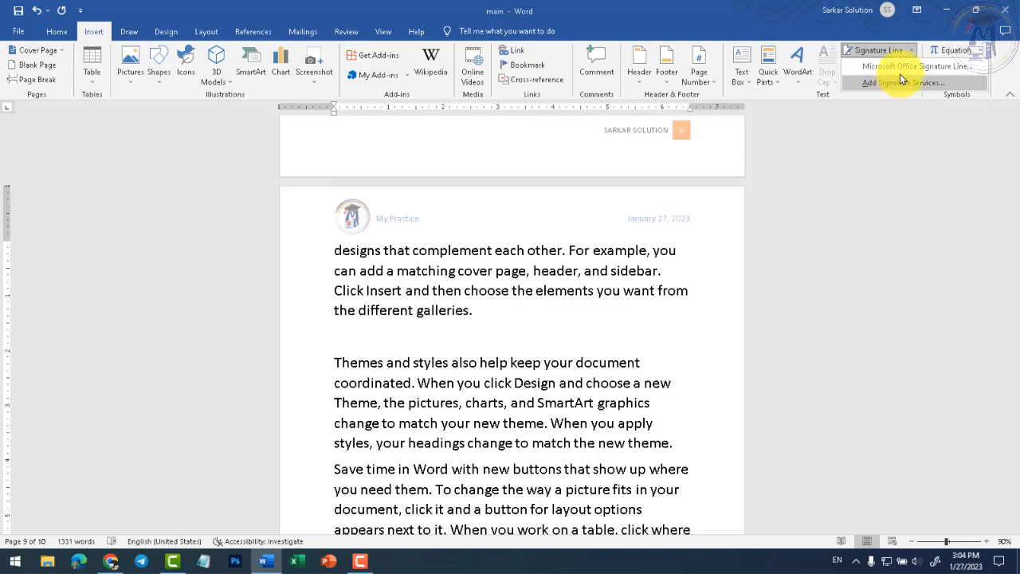
{"action": "left_click", "coordinate": [900, 67]}
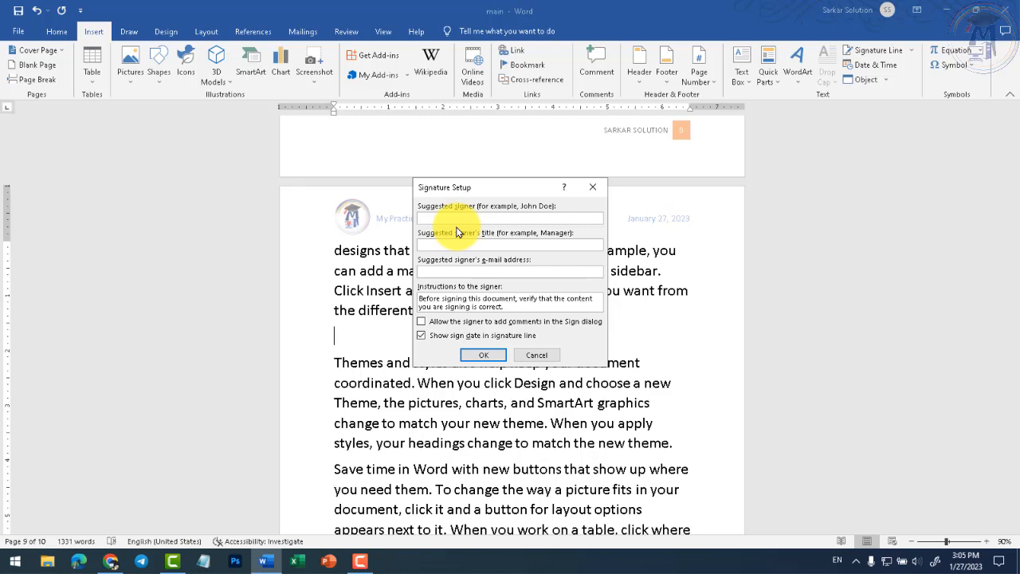
{"action": "type", "text": "Chhindwara"}
{"action": "left_click", "coordinate": [519, 271]}
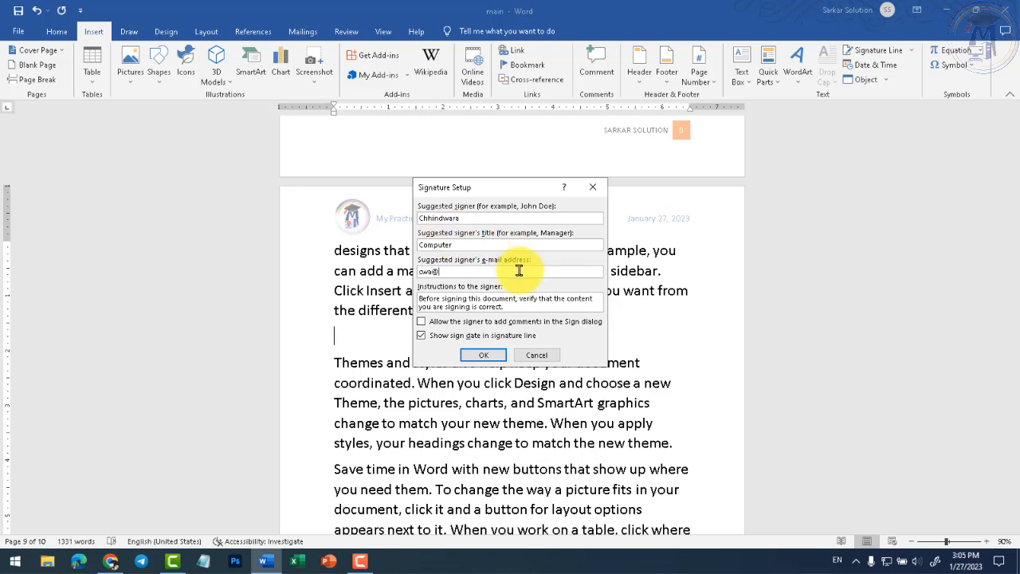
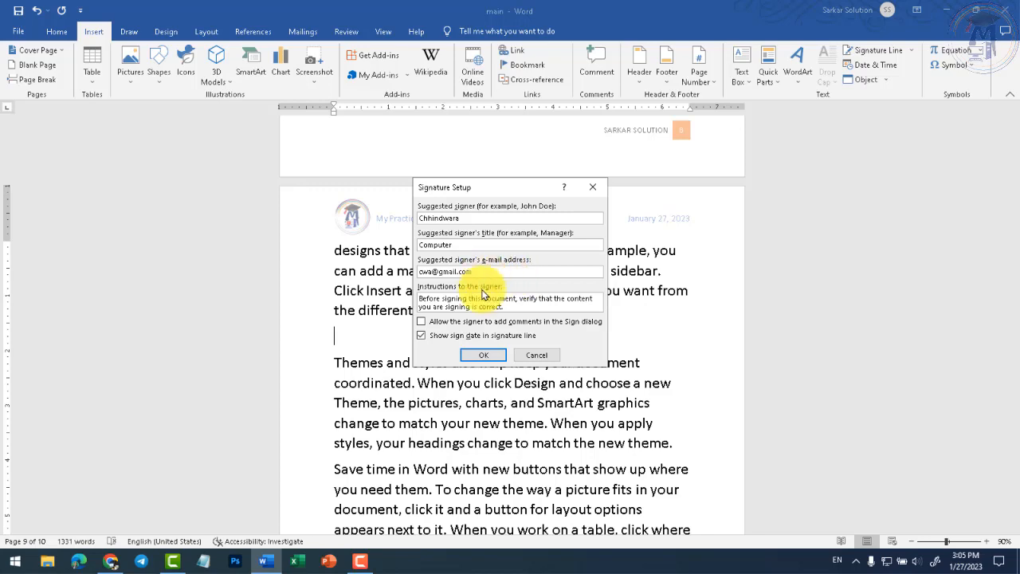
{"action": "left_click", "coordinate": [483, 355]}
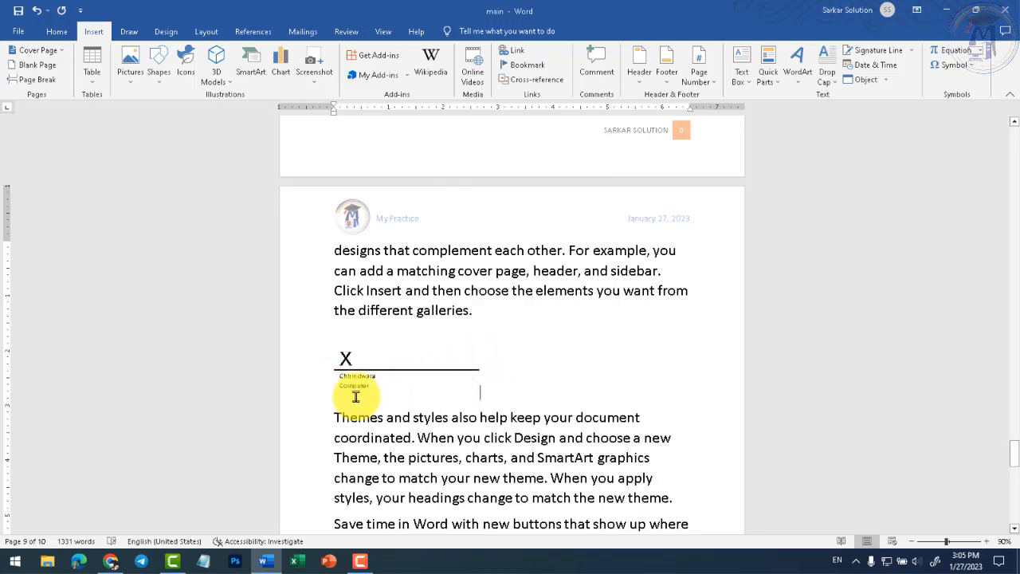
- Add a blank paragraph after the signature line and return to 'galleries.'
{"action": "scroll", "coordinate": [353, 391], "scroll_direction": "up", "scroll_amount": 5}
{"action": "left_click", "coordinate": [266, 411]}
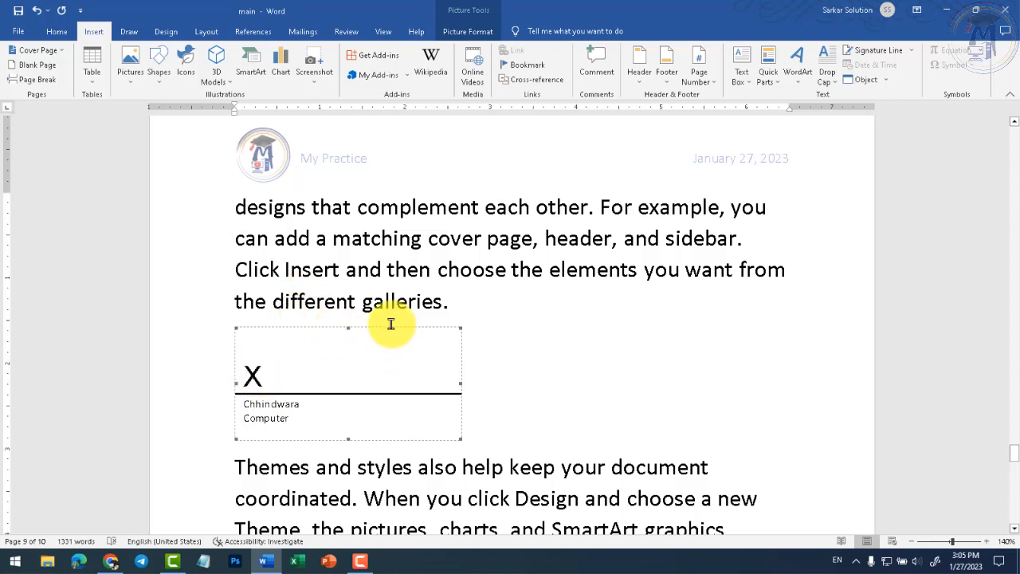
{"action": "left_click", "coordinate": [532, 406]}
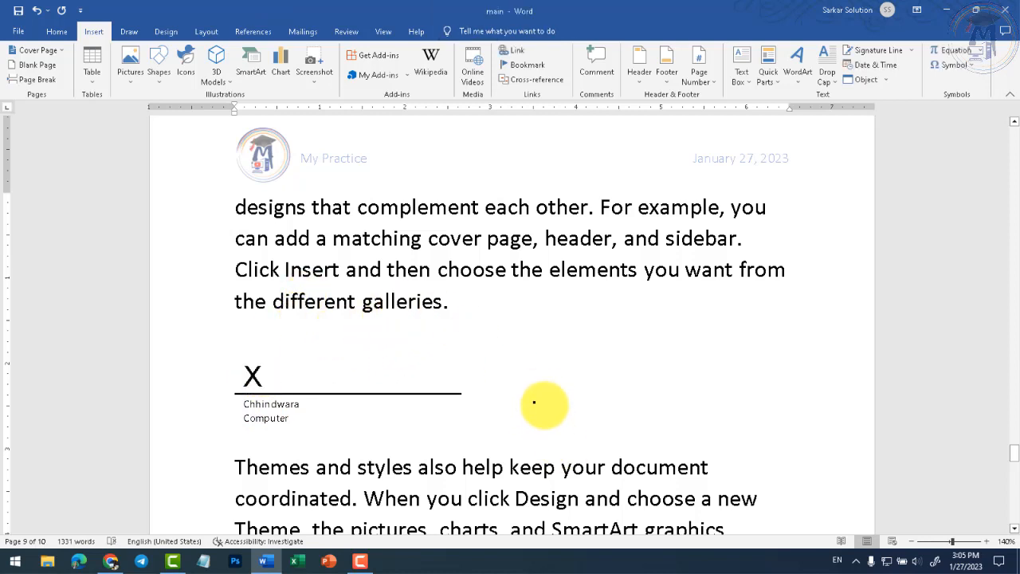
{"action": "key", "text": "Return"}
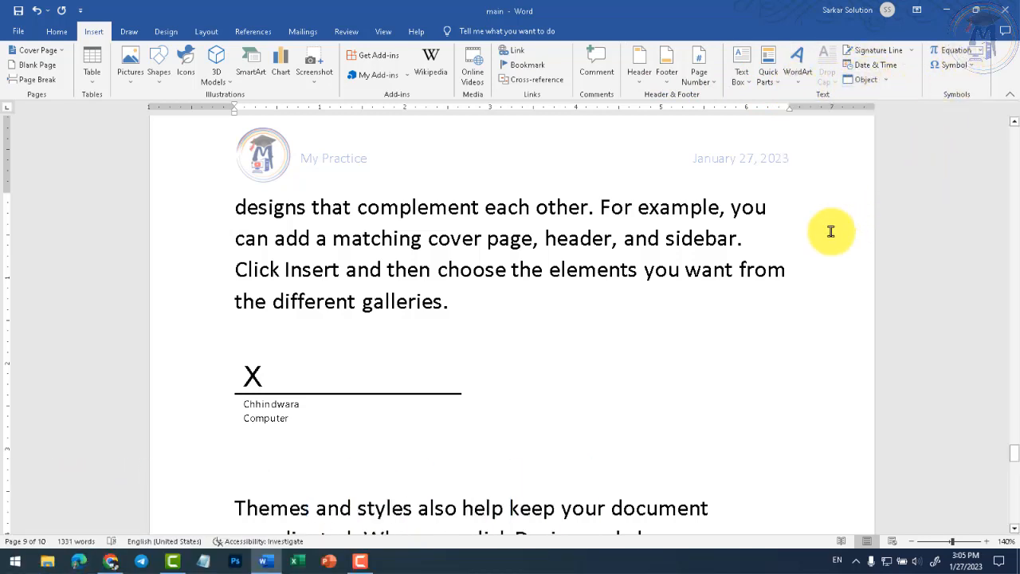
{"action": "left_click", "coordinate": [486, 302]}
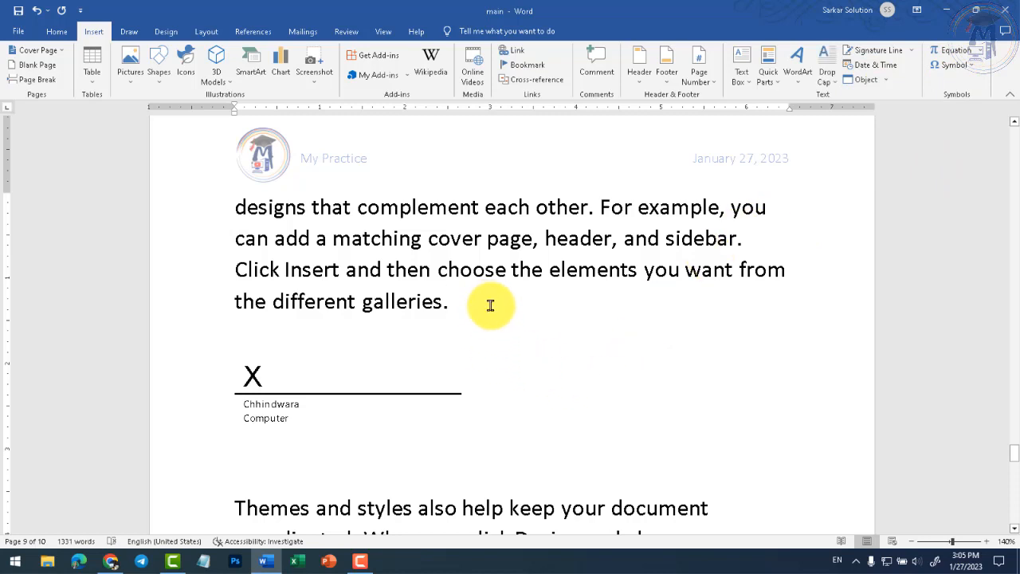